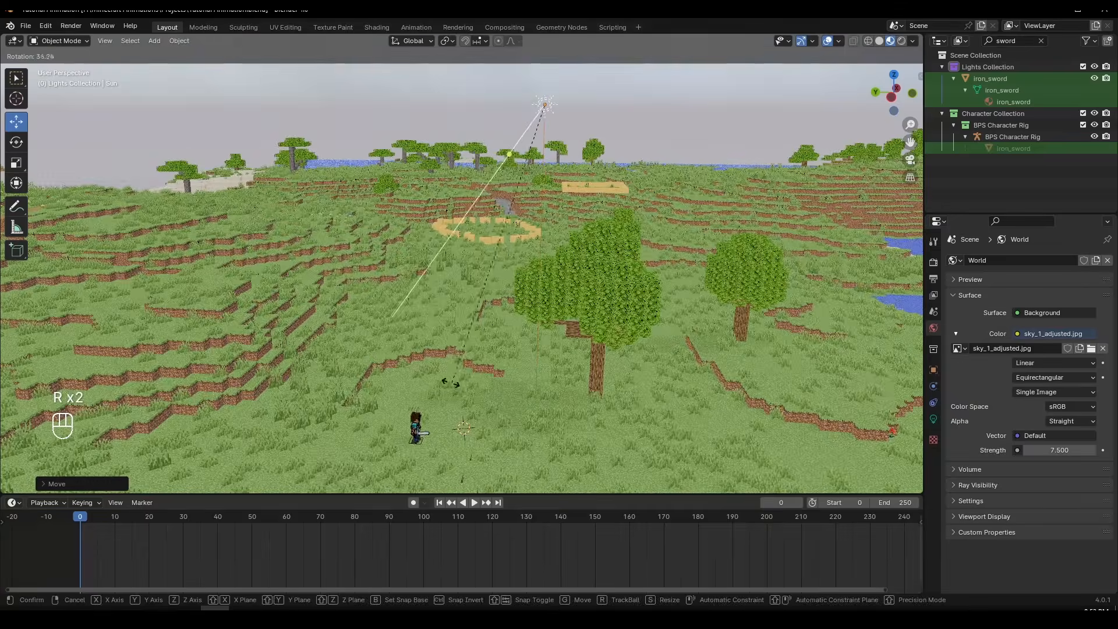
# Rotate the sun light freely to change the direction of its rays over the landscape
pyautogui.click(446, 344)
pyautogui.moveTo(445, 334)
pyautogui.mouseDown(button='middle')
pyautogui.moveTo(380, 362)
pyautogui.moveTo(596, 214)
pyautogui.moveTo(591, 227)
pyautogui.mouseUp(button='middle')
pyautogui.scroll(5, 414, 383)
pyautogui.scroll(-5, 591, 227)
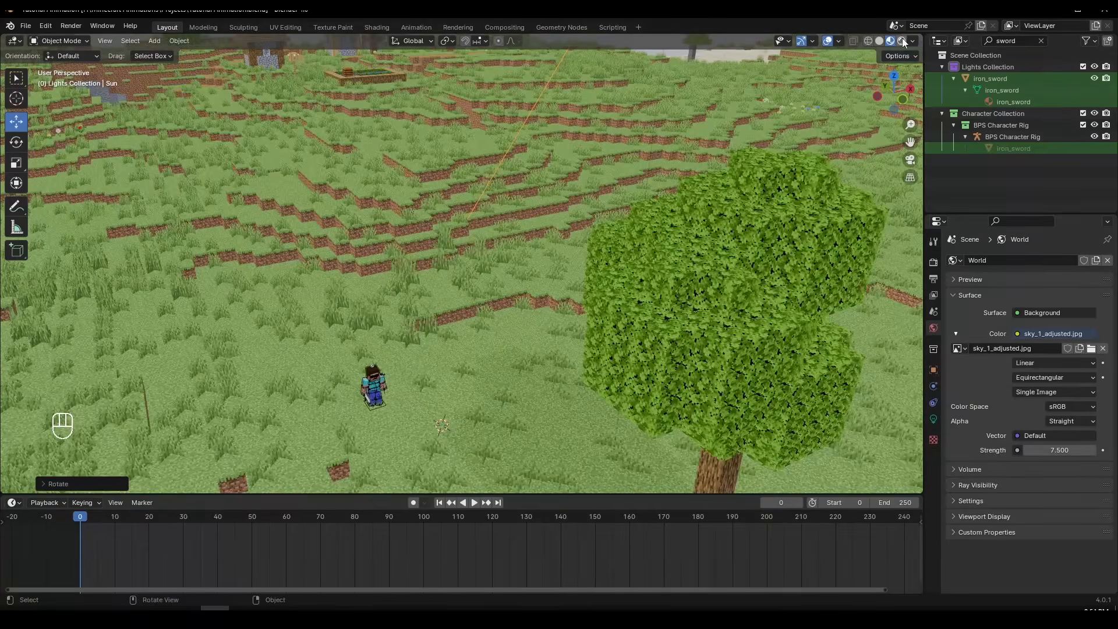
# Preview the scene in rendered shading and rotate the sun light about the Z axis
pyautogui.click(902, 42)
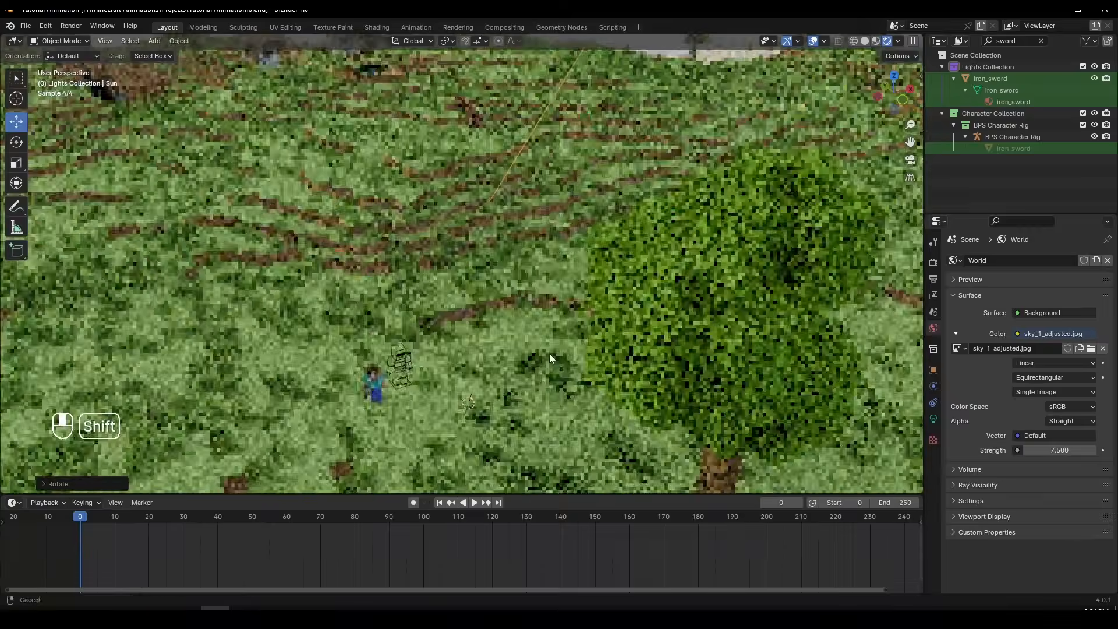
pyautogui.scroll(3, 550, 354)
pyautogui.moveTo(550, 354); pyautogui.dragTo(546, 373, button='middle')
pyautogui.press('r')
pyautogui.press('z')
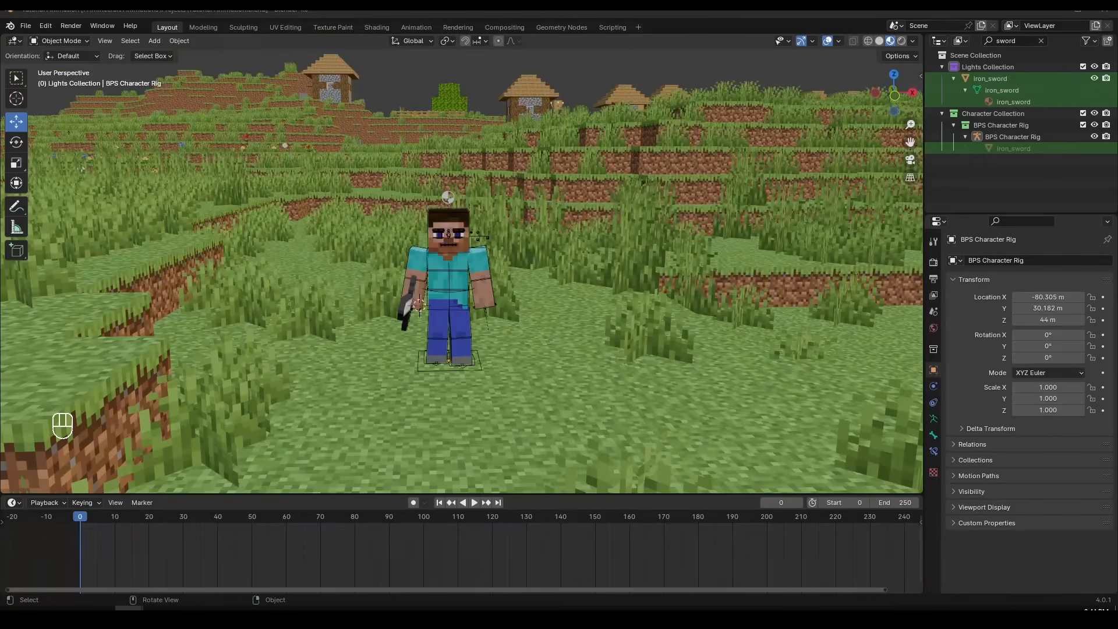
# Examine the character and the surrounding landscape and village from several angles in material preview
pyautogui.moveTo(517, 356)
pyautogui.mouseDown(button='middle')
pyautogui.moveTo(512, 331)
pyautogui.moveTo(389, 350)
pyautogui.moveTo(507, 323)
pyautogui.moveTo(539, 348)
pyautogui.moveTo(521, 360)
pyautogui.mouseUp(button='middle')
pyautogui.scroll(2, 389, 351)
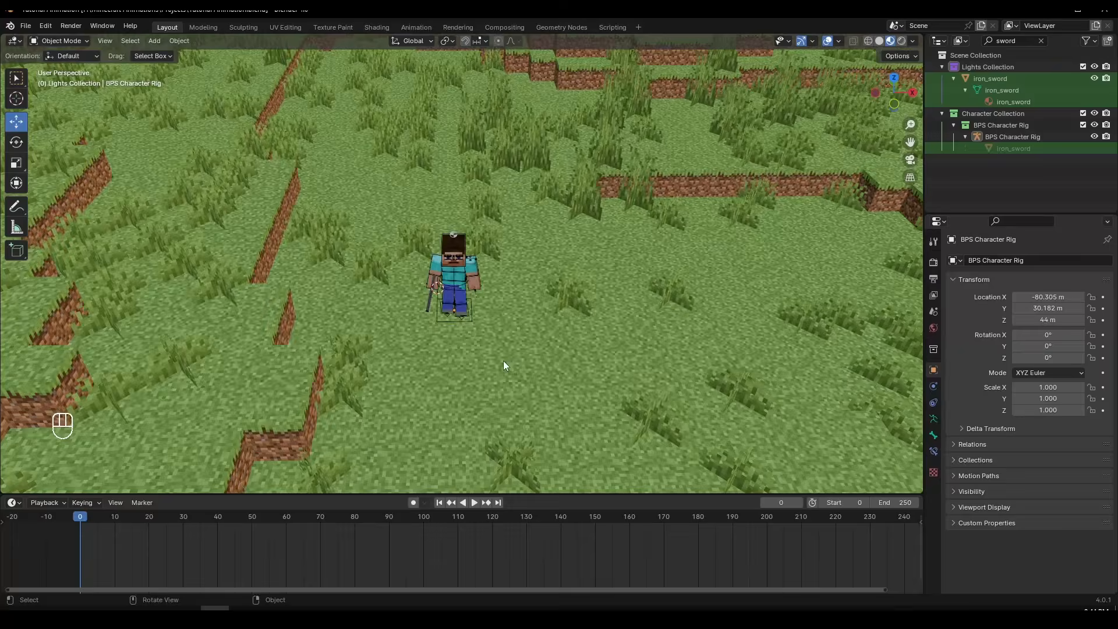
pyautogui.moveTo(503, 361); pyautogui.dragTo(517, 318, button='middle')
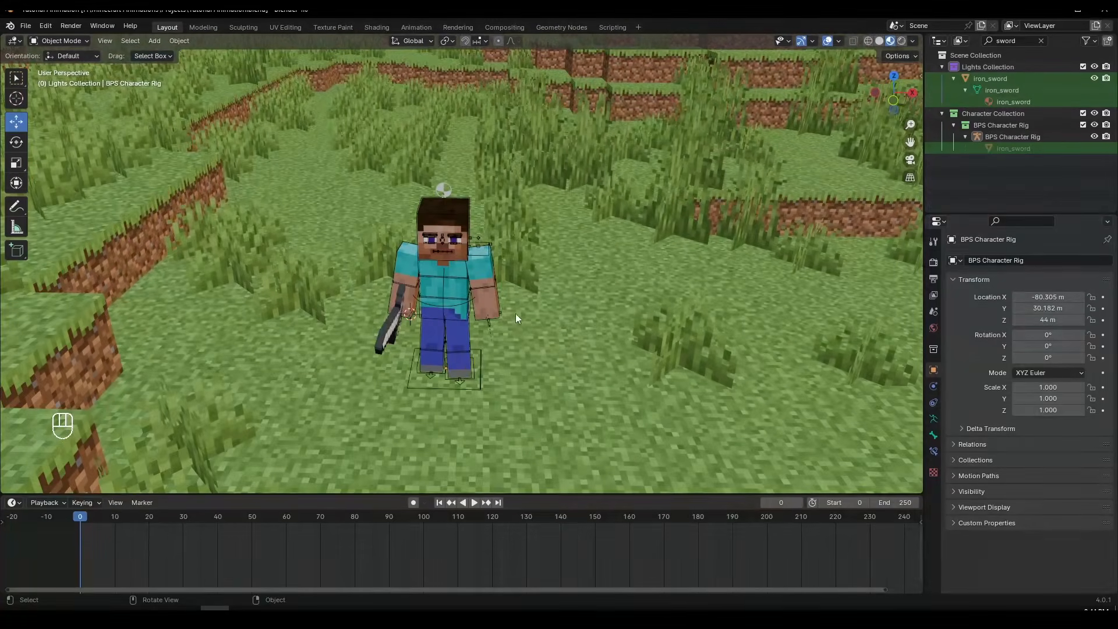
pyautogui.scroll(-4, 492, 319)
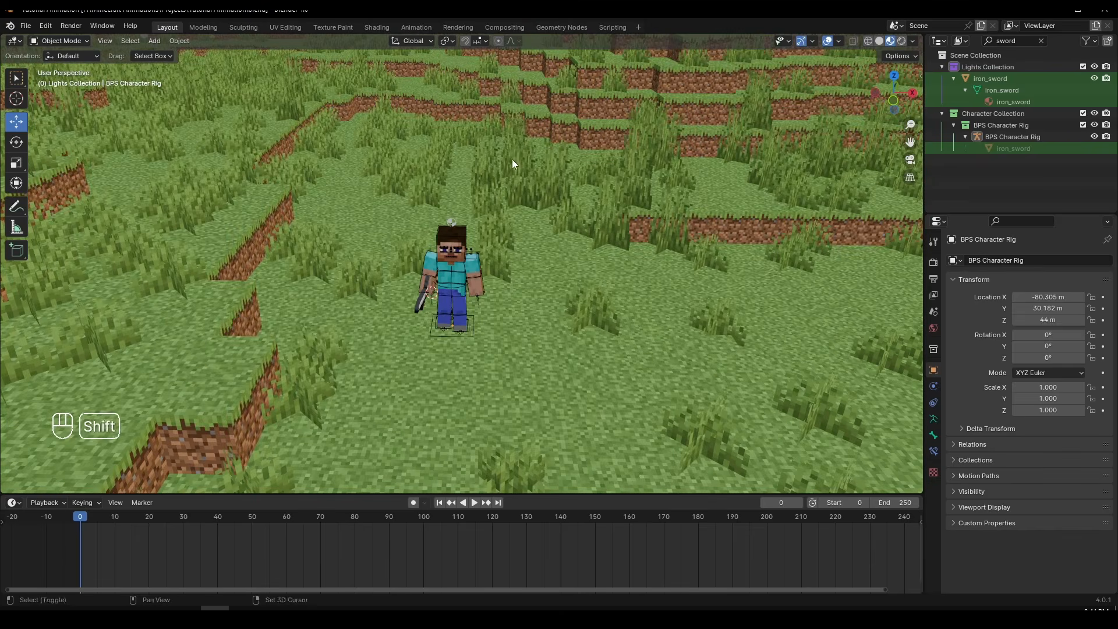
pyautogui.keyDown('shift'); pyautogui.moveTo(511, 164); pyautogui.dragTo(504, 233, button='middle'); pyautogui.keyUp('shift')
pyautogui.scroll(-5, 523, 306)
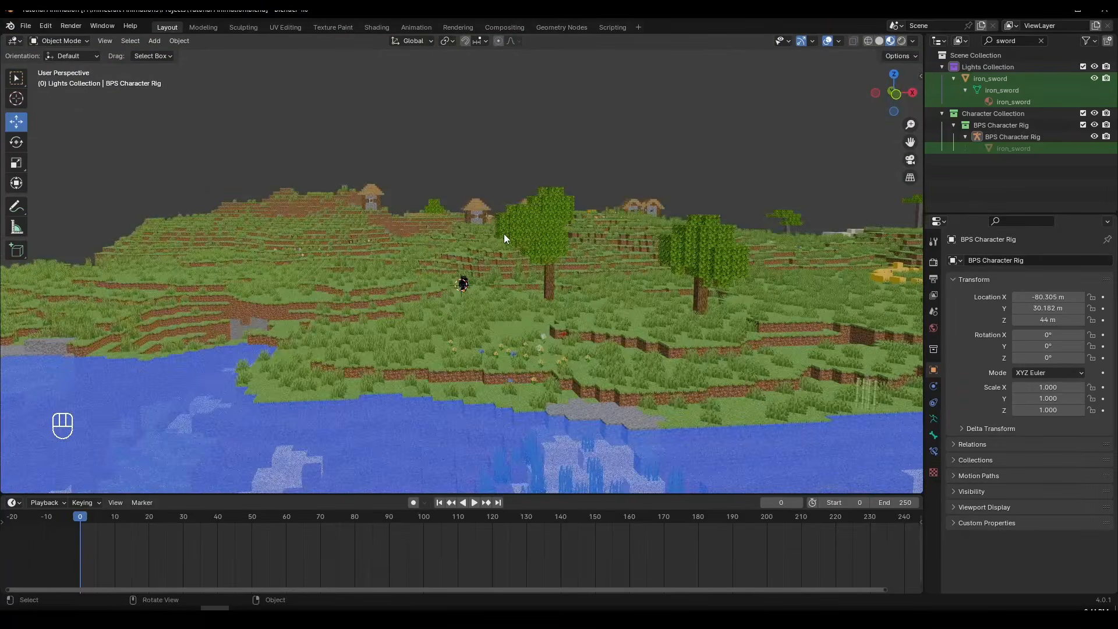
pyautogui.scroll(3, 505, 233)
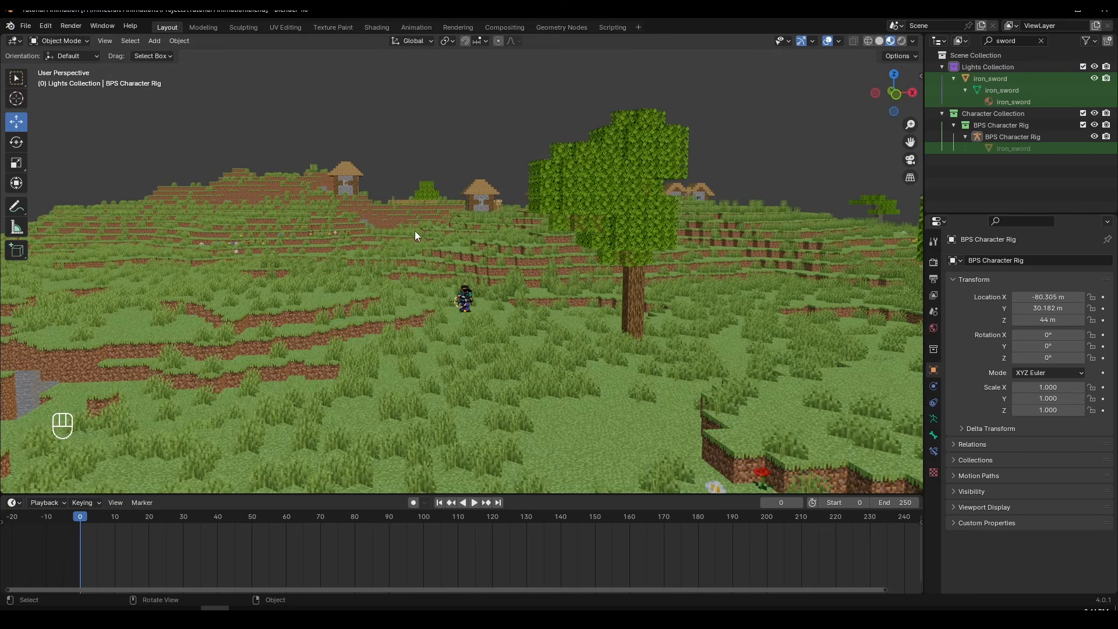
pyautogui.scroll(-4, 408, 180)
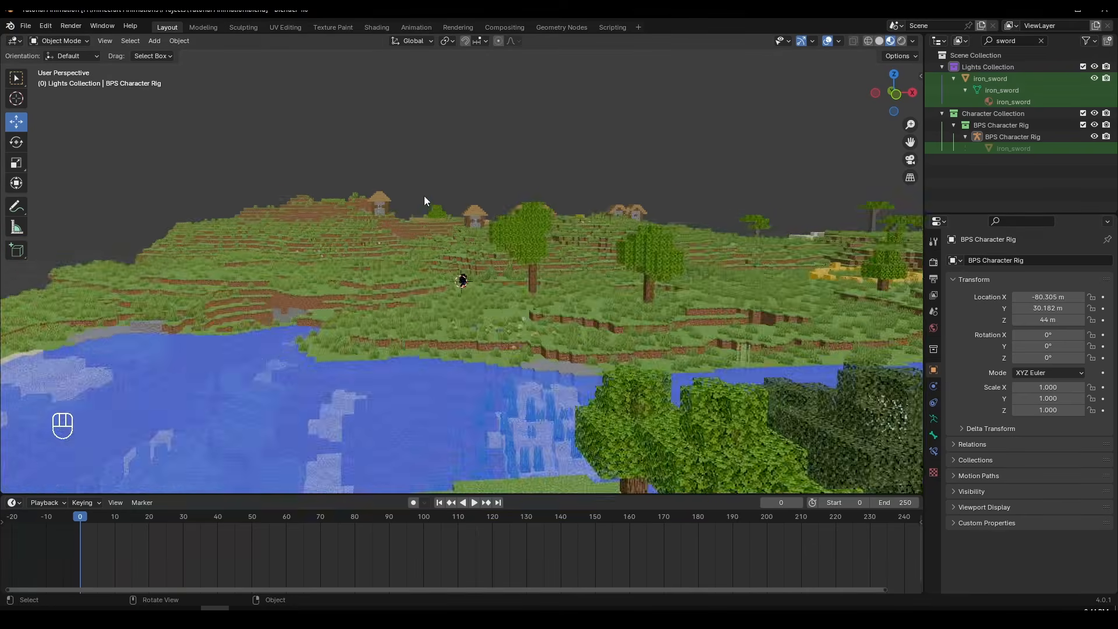
pyautogui.moveTo(424, 197); pyautogui.dragTo(455, 199, button='middle')
pyautogui.moveTo(422, 164); pyautogui.dragTo(407, 186, button='middle')
pyautogui.scroll(5, 442, 247)
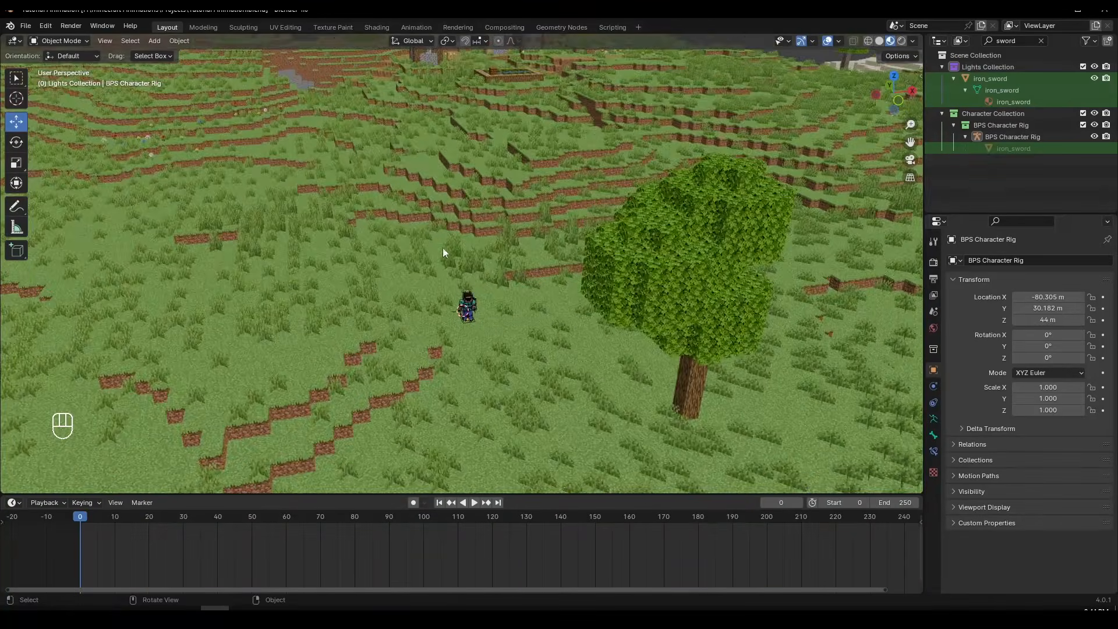
pyautogui.scroll(3, 490, 249)
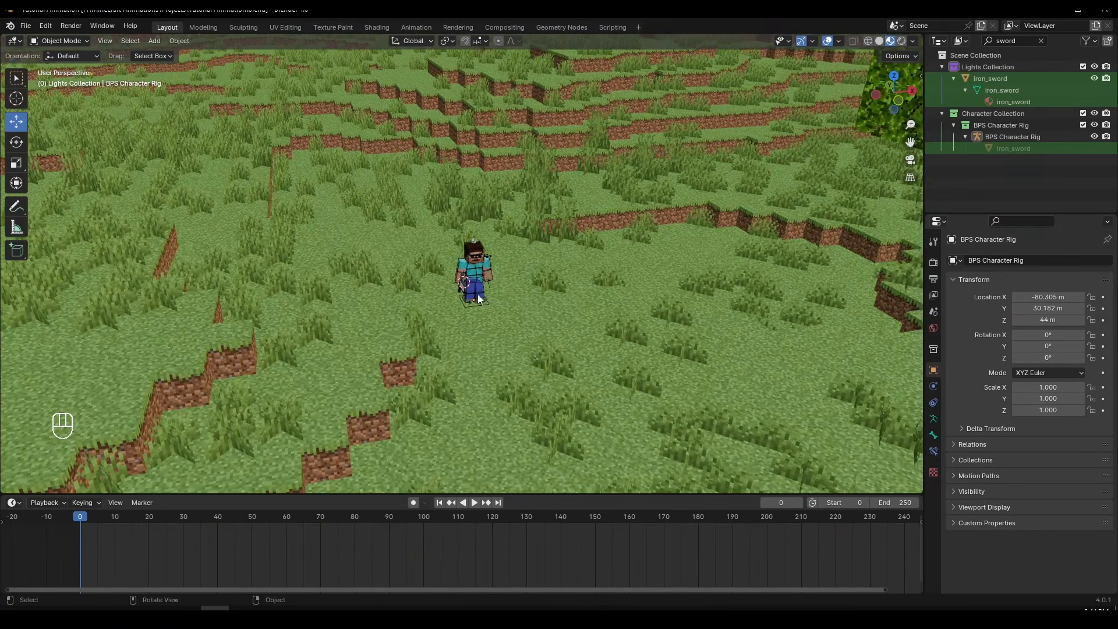
pyautogui.moveTo(520, 293); pyautogui.dragTo(480, 214, button='middle')
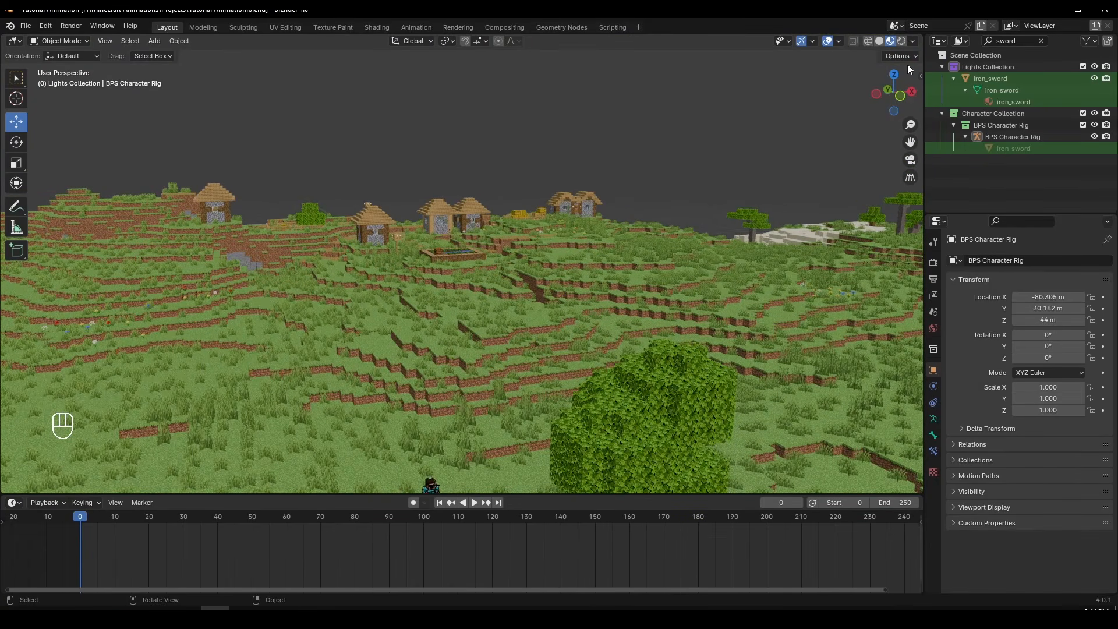
# Enable Scene World lighting for the material preview viewport
pyautogui.click(915, 42)
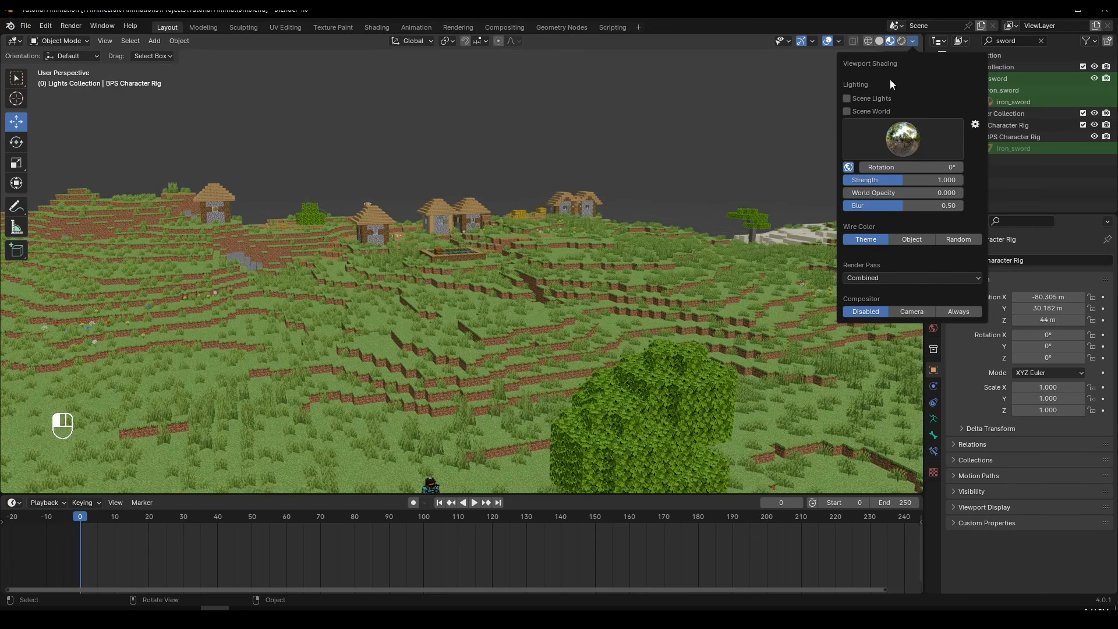
pyautogui.click(868, 109)
pyautogui.moveTo(459, 257)
pyautogui.mouseDown(button='middle')
pyautogui.moveTo(508, 226)
pyautogui.moveTo(463, 242)
pyautogui.moveTo(466, 263)
pyautogui.mouseUp(button='middle')
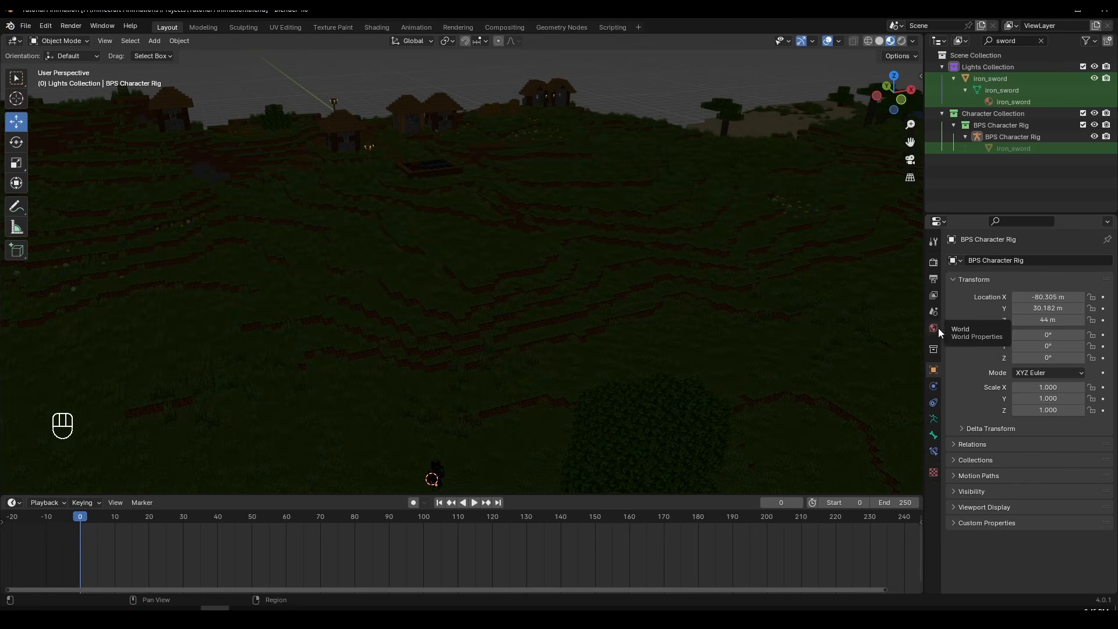
# Assign a Sky Texture to the world's surface background color
pyautogui.click(937, 331)
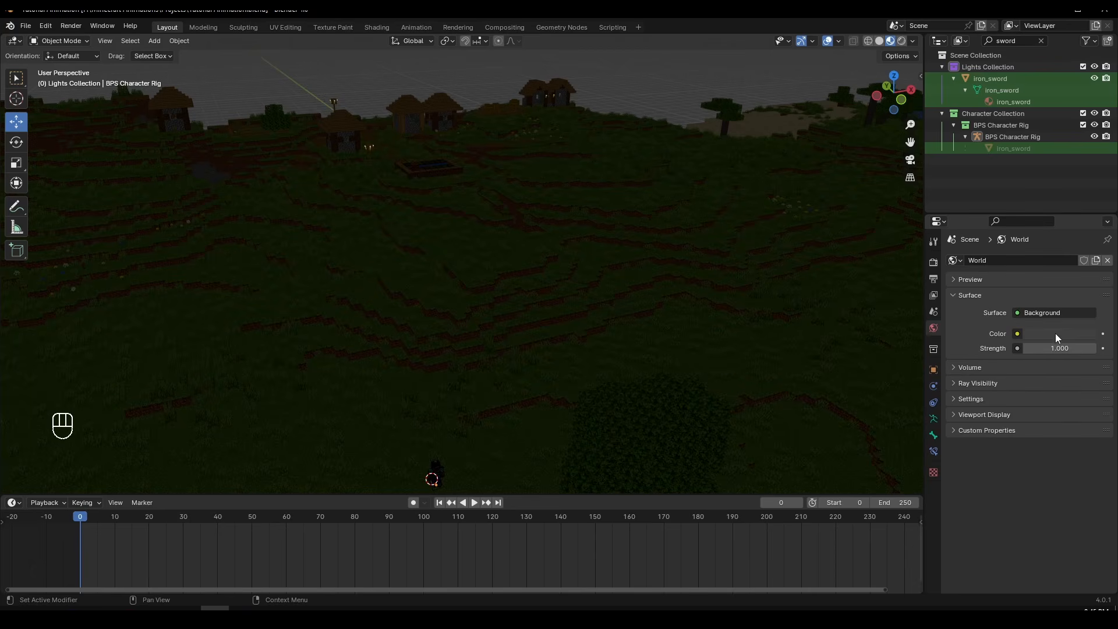
pyautogui.click(1018, 334)
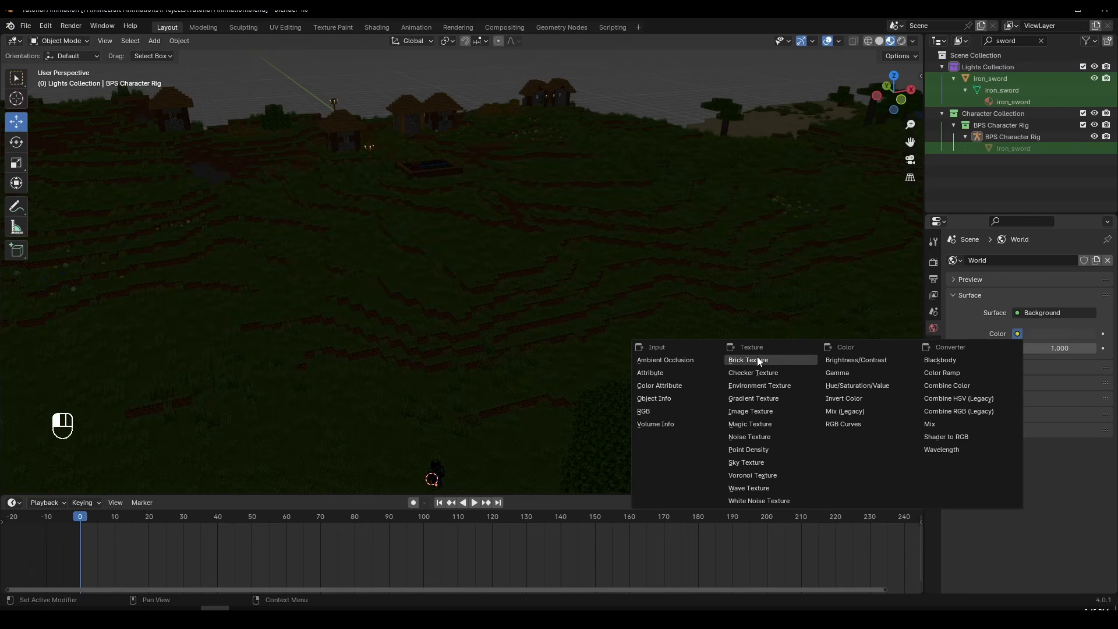
pyautogui.click(752, 462)
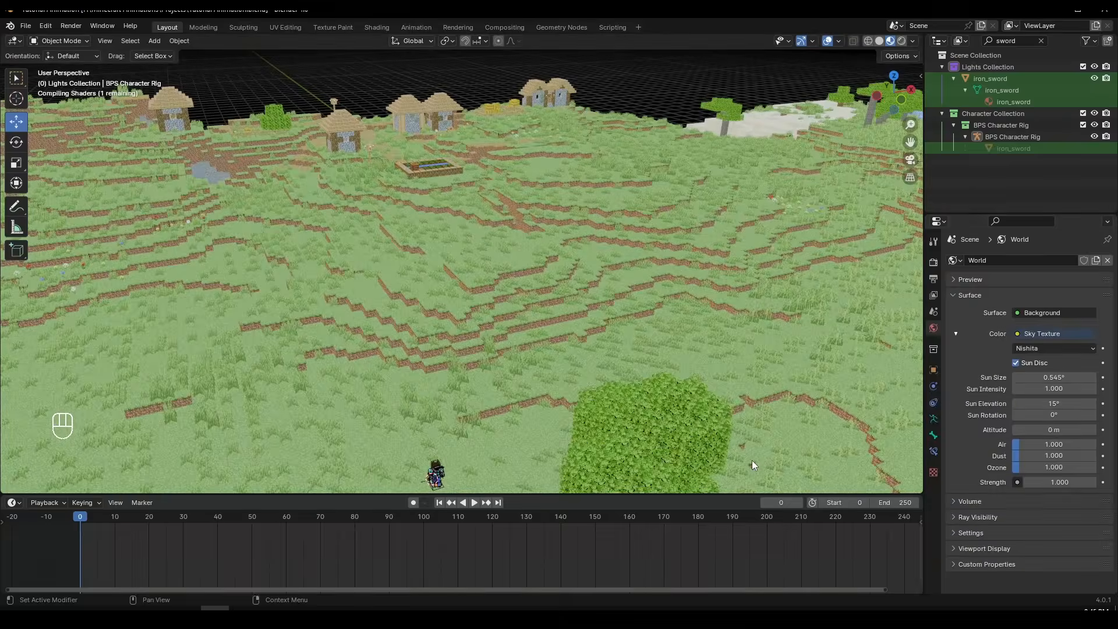
# Examine the sky and how it lights the terrain and the character
pyautogui.scroll(-3, 483, 300)
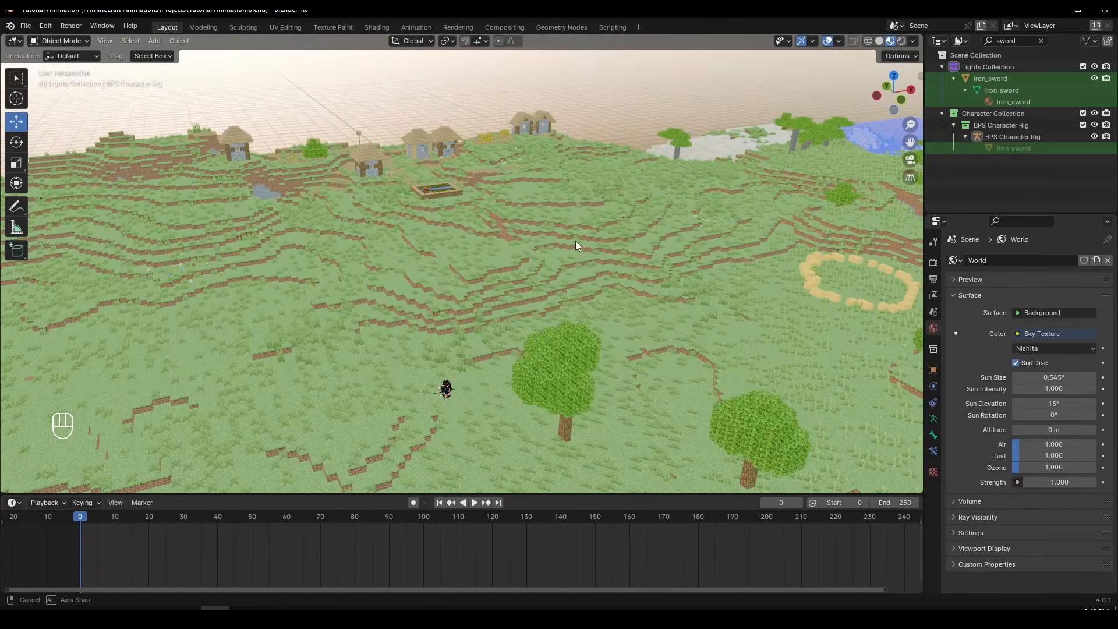
pyautogui.moveTo(576, 241); pyautogui.dragTo(491, 375, button='middle')
pyautogui.scroll(5, 428, 228)
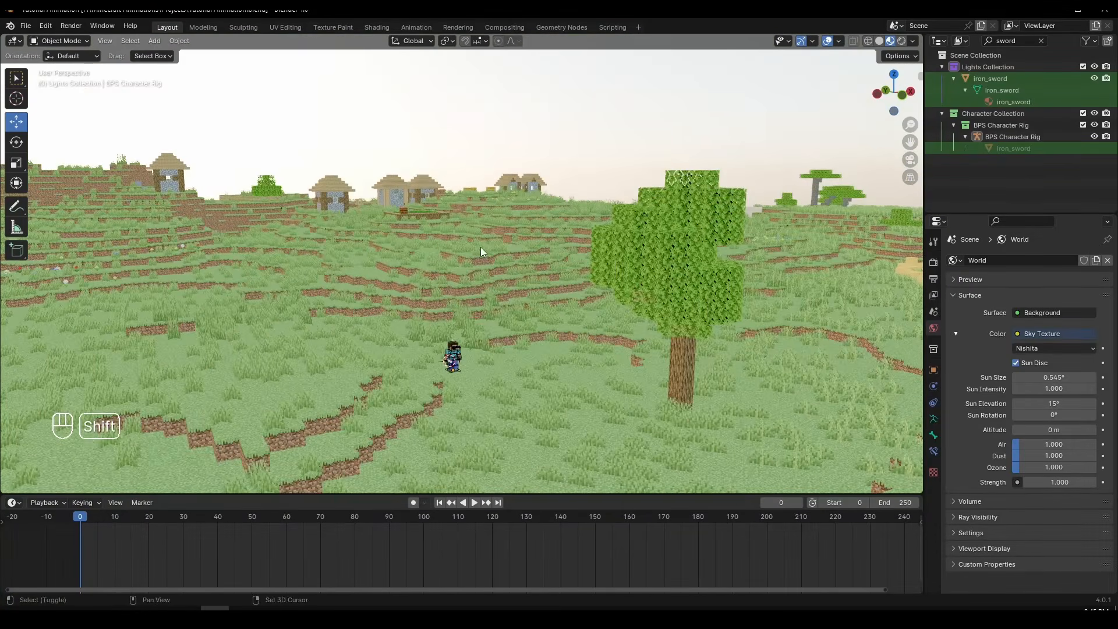
pyautogui.keyDown('shift'); pyautogui.moveTo(481, 252); pyautogui.dragTo(546, 138, button='middle'); pyautogui.keyUp('shift')
pyautogui.moveTo(504, 257); pyautogui.dragTo(532, 289, button='middle')
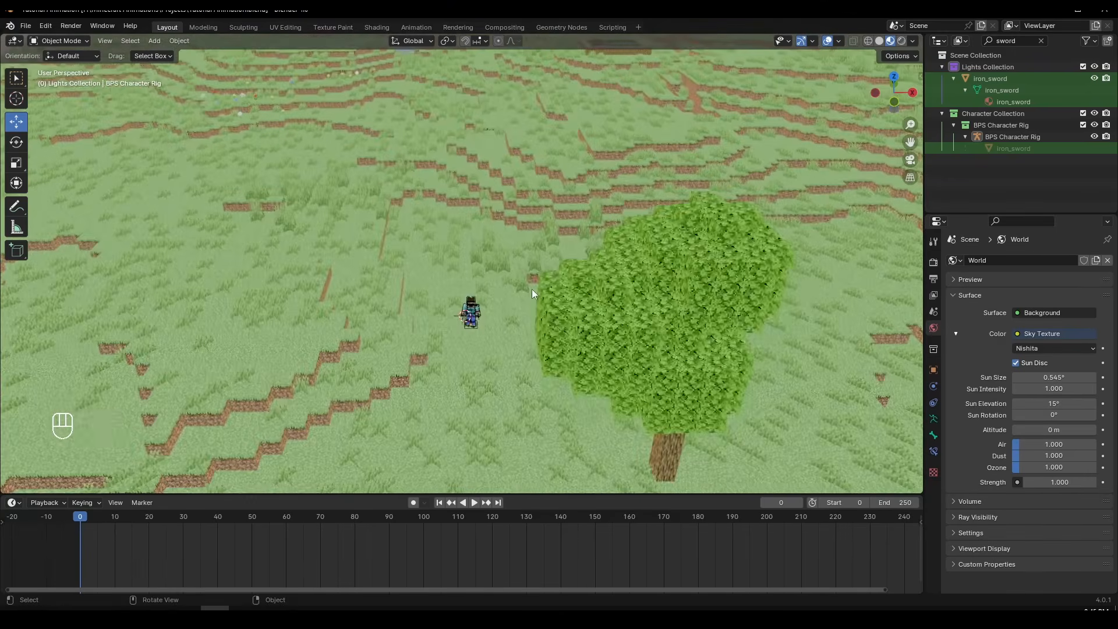
pyautogui.scroll(5, 524, 302)
pyautogui.scroll(2, 524, 301)
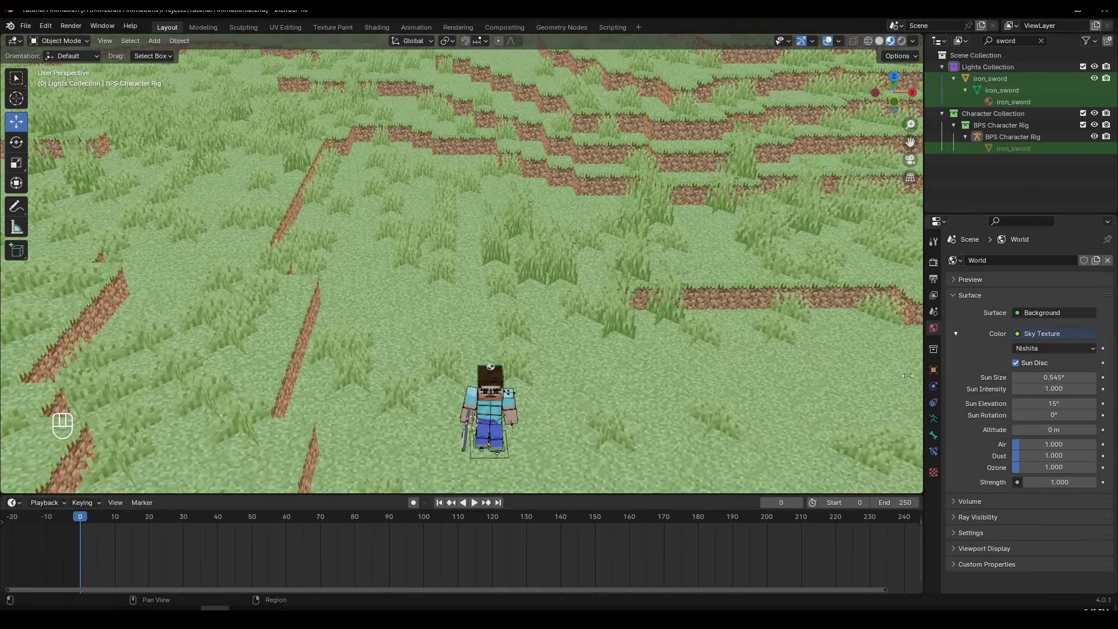
pyautogui.keyDown('shift'); pyautogui.moveTo(907, 376); pyautogui.dragTo(582, 87, button='middle'); pyautogui.keyUp('shift')
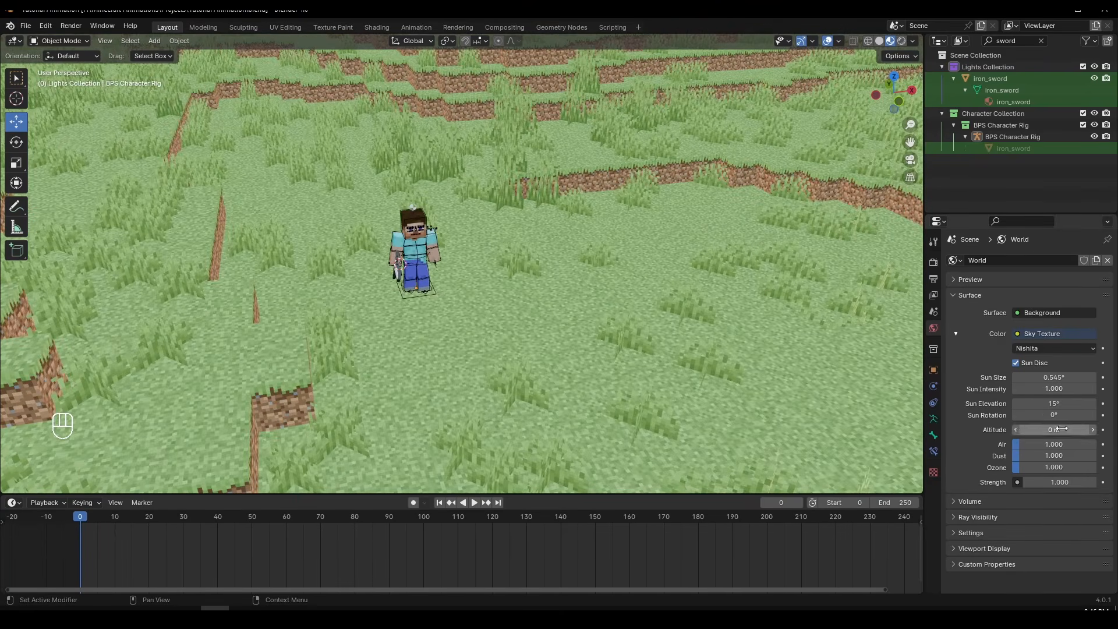
# Try raising the world background strength to 11.6
pyautogui.click(1066, 483)
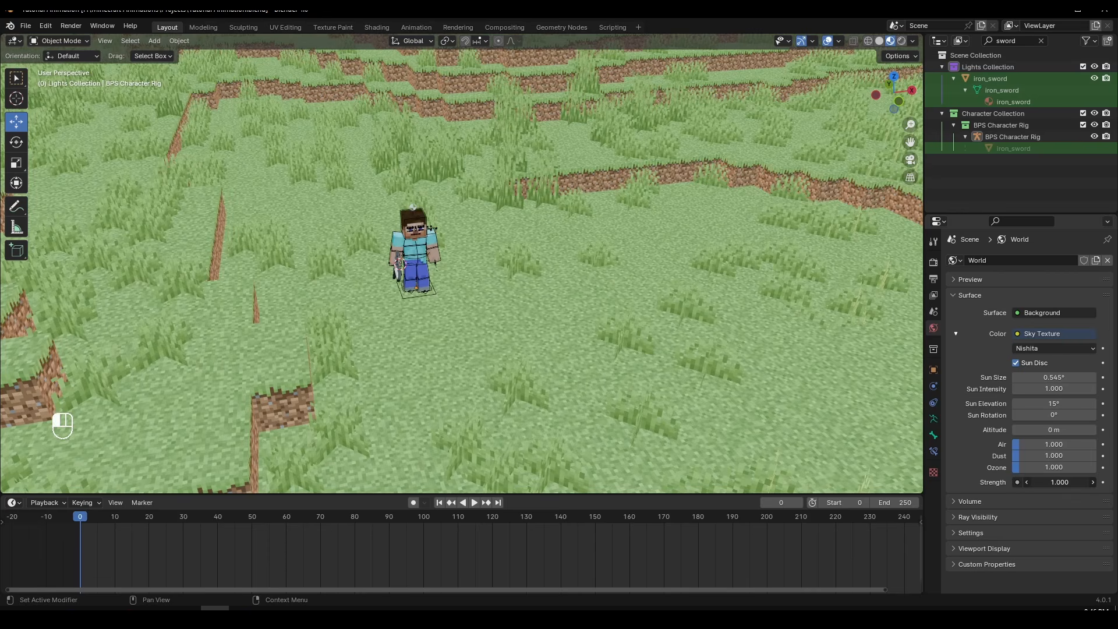
pyautogui.moveTo(1066, 483)
pyautogui.mouseDown()
pyautogui.moveTo(1110, 483)
pyautogui.moveTo(1061, 482)
pyautogui.mouseUp()
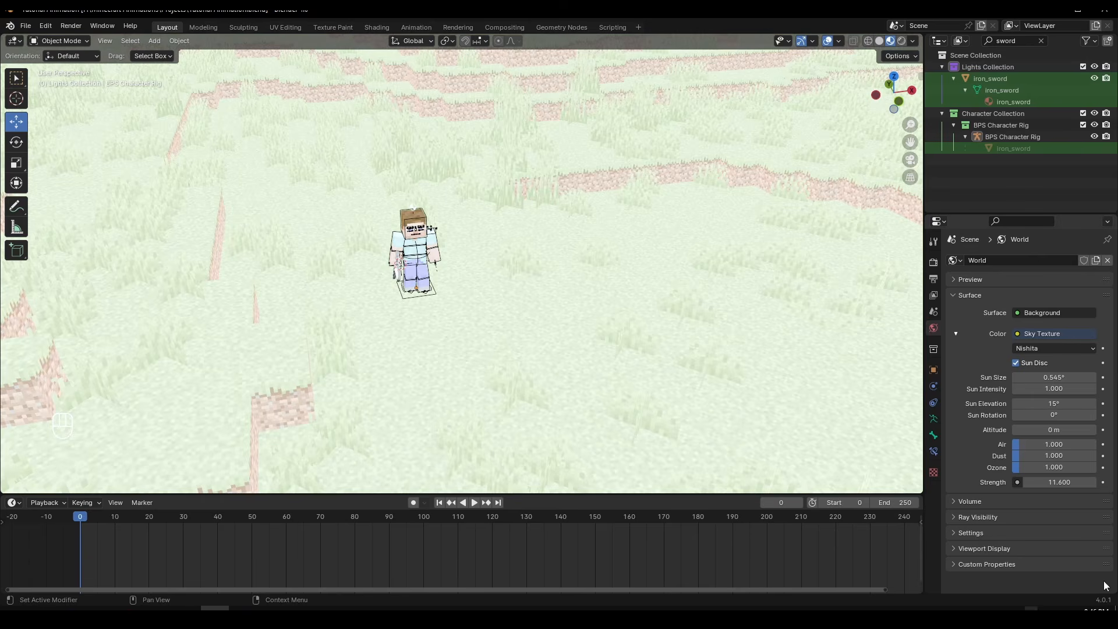
pyautogui.press('Return')
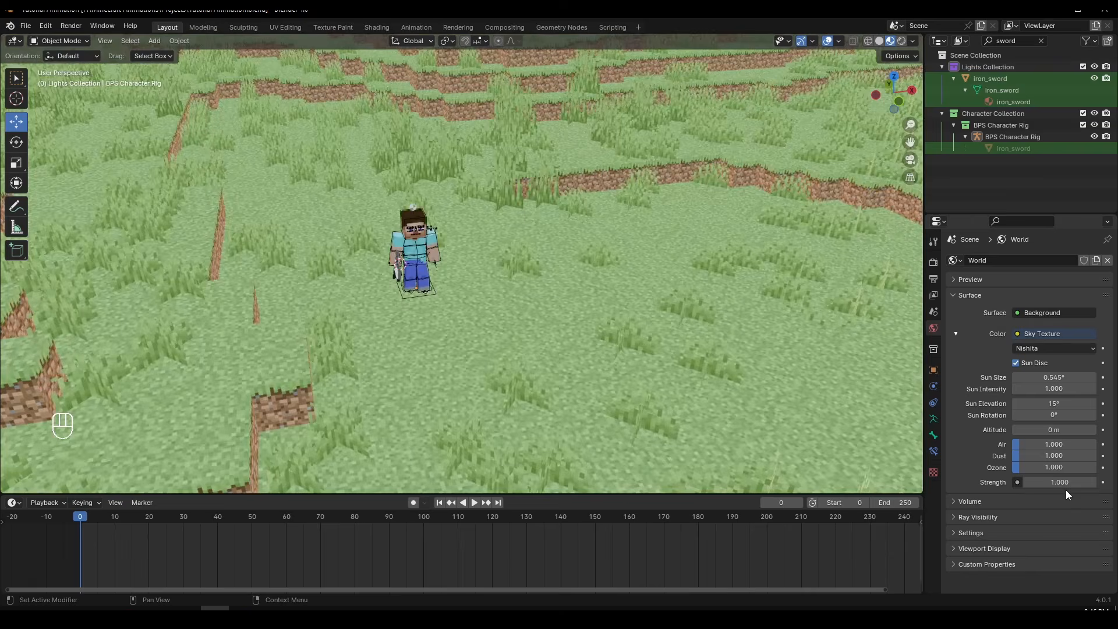
# Try a world background strength of 2 and set it back to 1
pyautogui.click(1060, 483)
pyautogui.write('2')
pyautogui.press('Return')
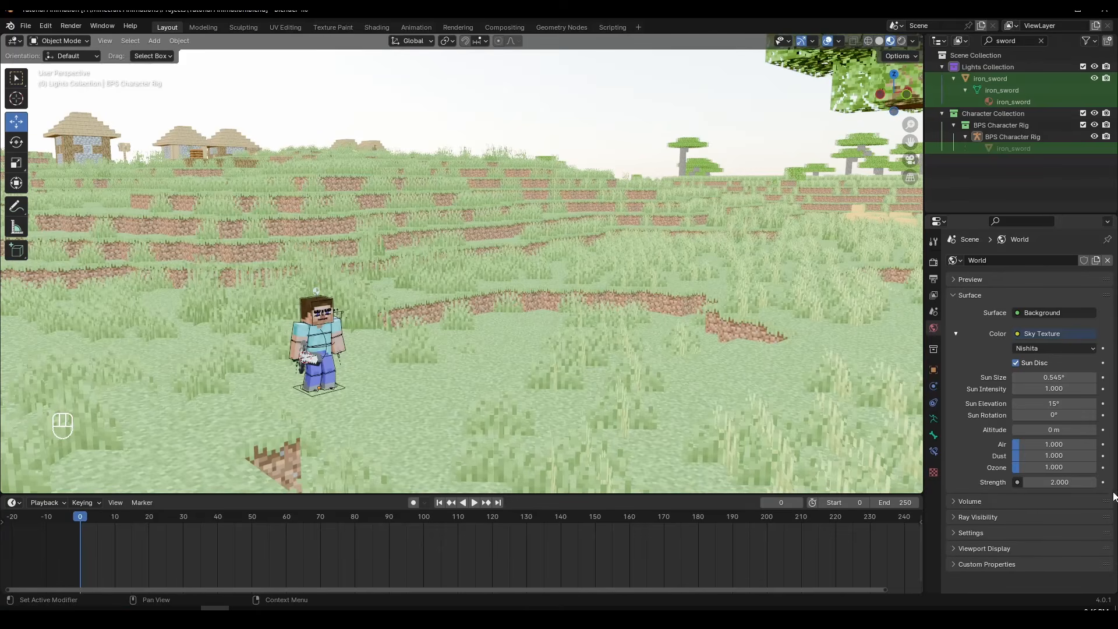
pyautogui.click(1061, 482)
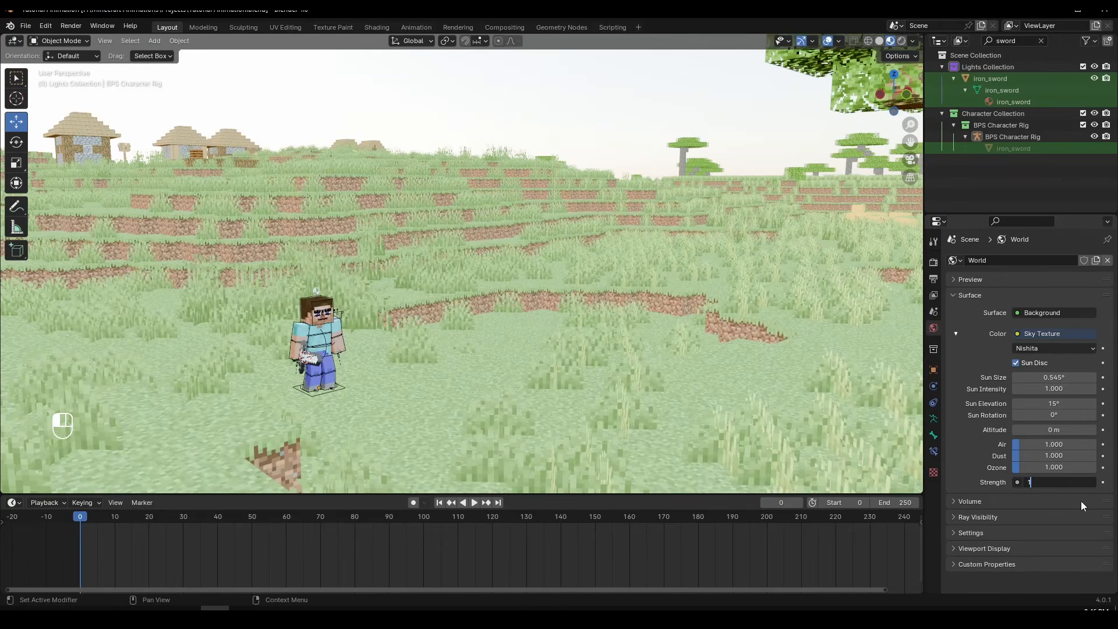
pyautogui.write('1')
pyautogui.press('Return')
# Frame the character on the grass and switch the viewport to rendered shading
pyautogui.moveTo(343, 443); pyautogui.dragTo(321, 373, button='middle')
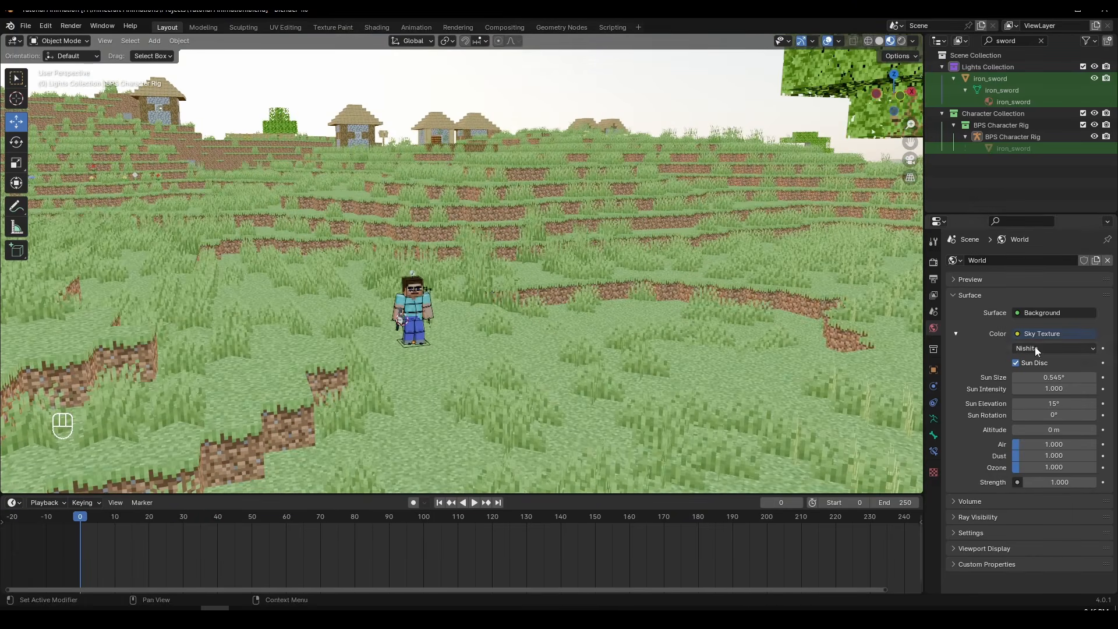
pyautogui.moveTo(776, 410); pyautogui.dragTo(683, 243, button='middle')
pyautogui.moveTo(466, 258); pyautogui.dragTo(584, 279, button='middle')
pyautogui.scroll(-4, 523, 306)
pyautogui.scroll(3, 523, 305)
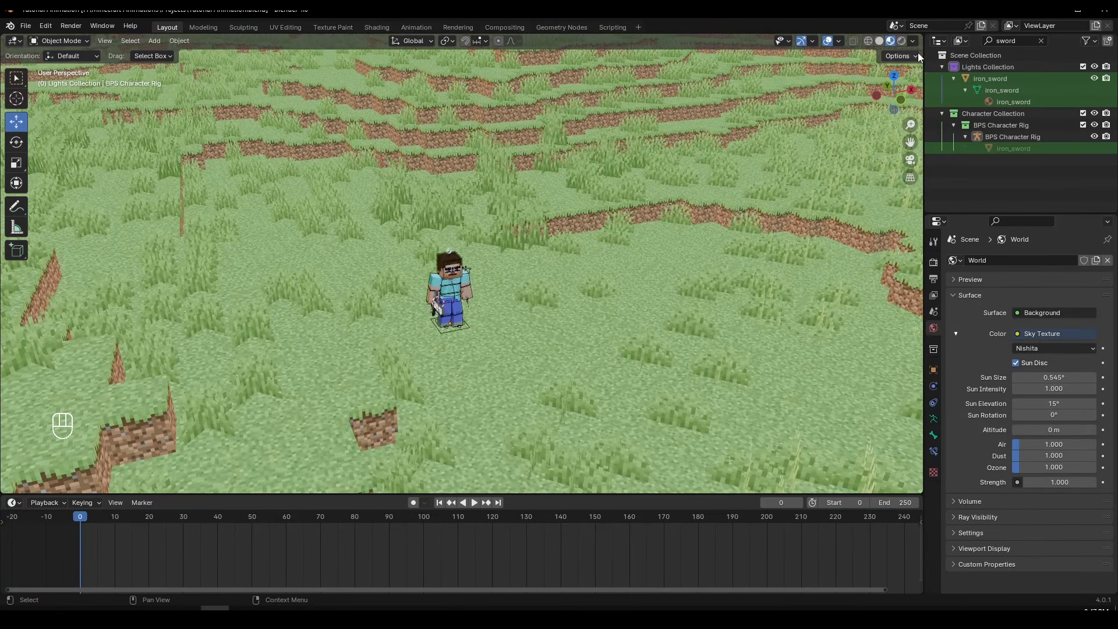
pyautogui.click(903, 40)
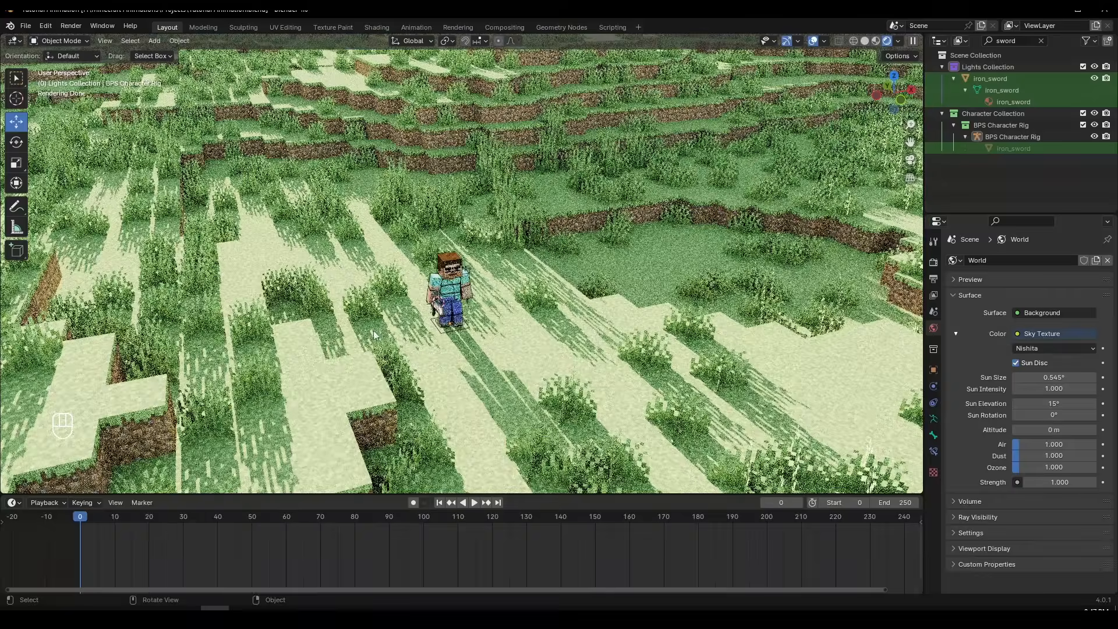
# Set the sky texture's sun rotation to 102° and check the direction of the shadows around the character
pyautogui.moveTo(375, 334); pyautogui.dragTo(708, 278, button='middle')
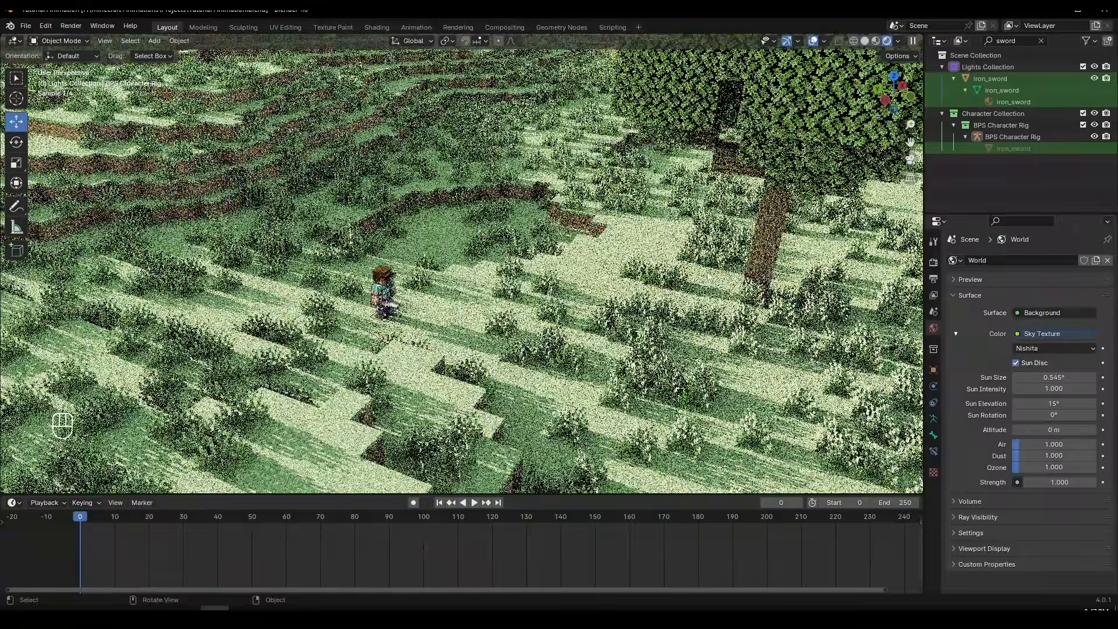
pyautogui.moveTo(486, 345); pyautogui.dragTo(502, 345, button='middle')
pyautogui.scroll(4, 502, 345)
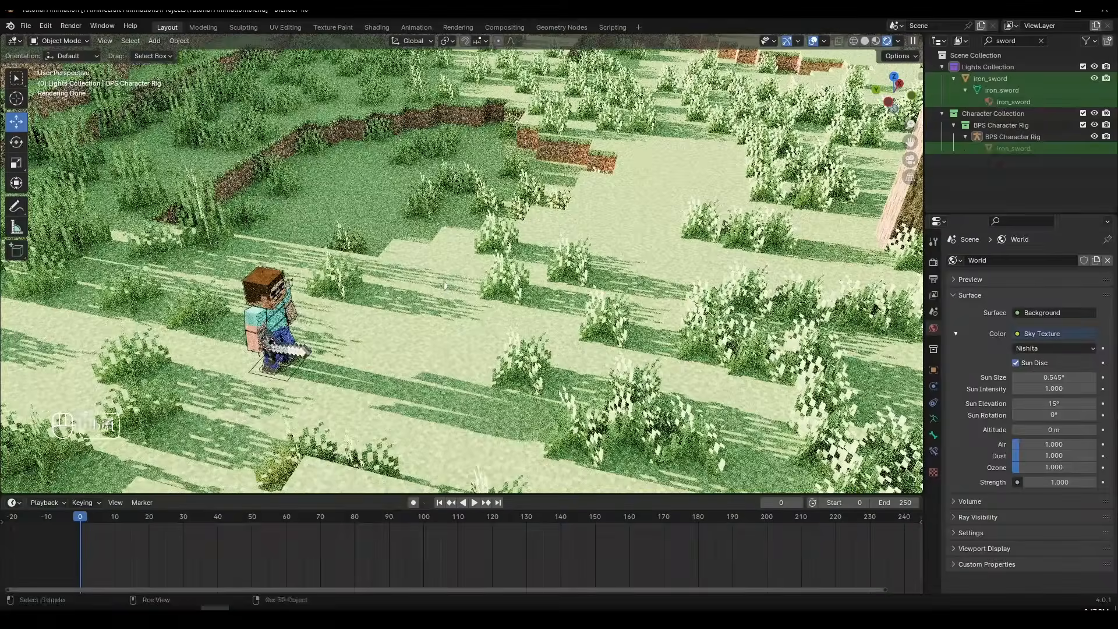
pyautogui.keyDown('shift'); pyautogui.moveTo(483, 277); pyautogui.dragTo(570, 260, button='middle'); pyautogui.keyUp('shift')
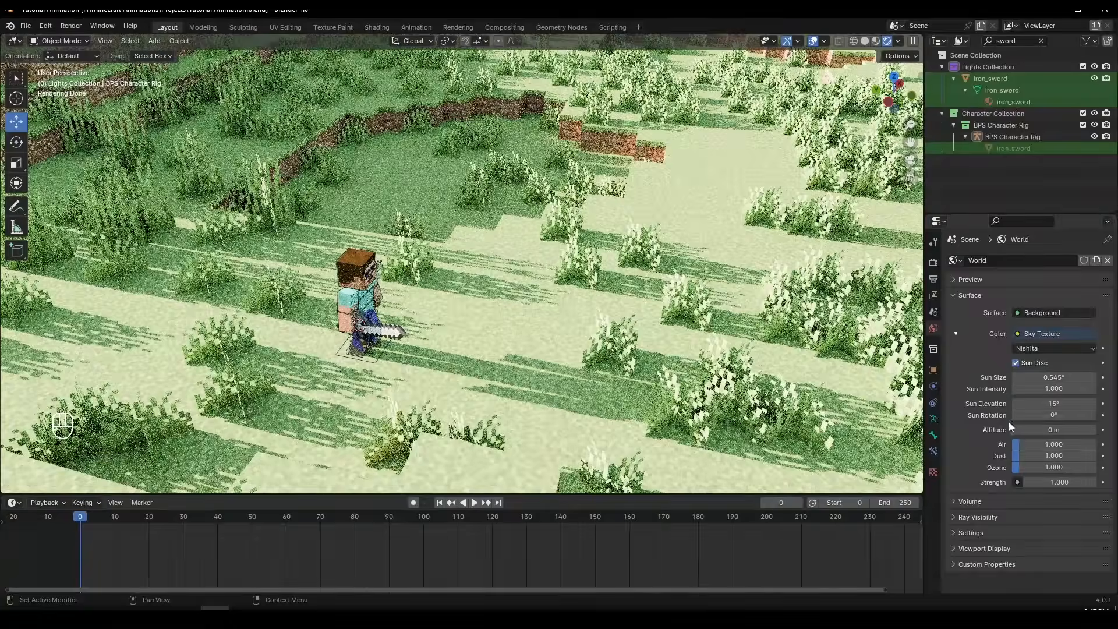
pyautogui.moveTo(1044, 420); pyautogui.dragTo(1095, 420)
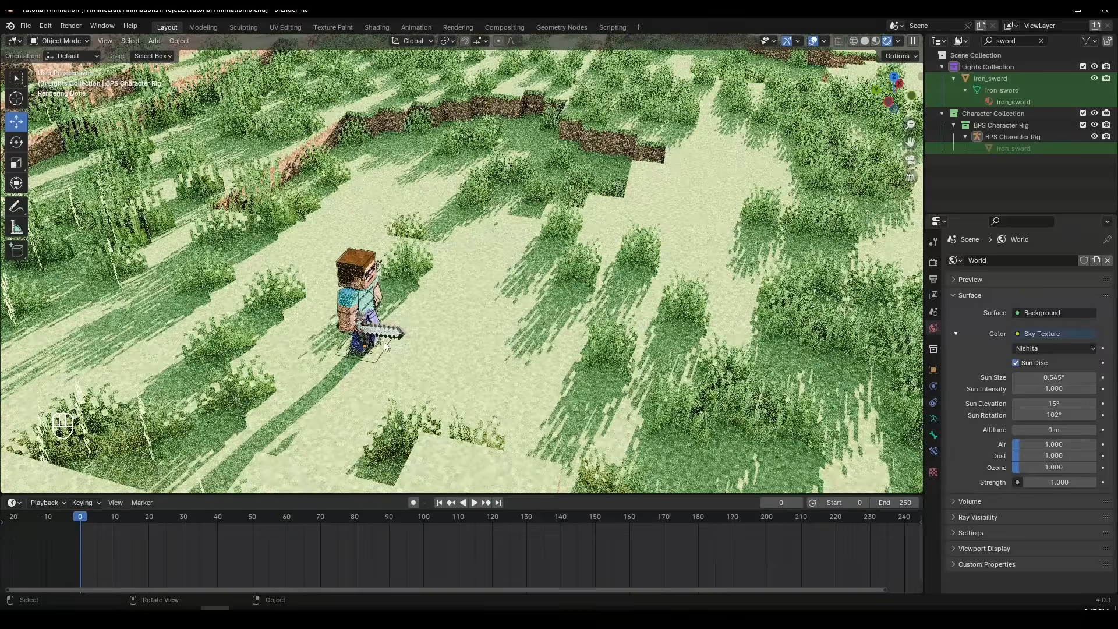
pyautogui.scroll(-3, 466, 201)
pyautogui.moveTo(478, 186); pyautogui.dragTo(396, 256, button='middle')
pyautogui.scroll(-4, 515, 156)
pyautogui.scroll(6, 290, 312)
pyautogui.scroll(-4, 332, 333)
pyautogui.scroll(5, 396, 256)
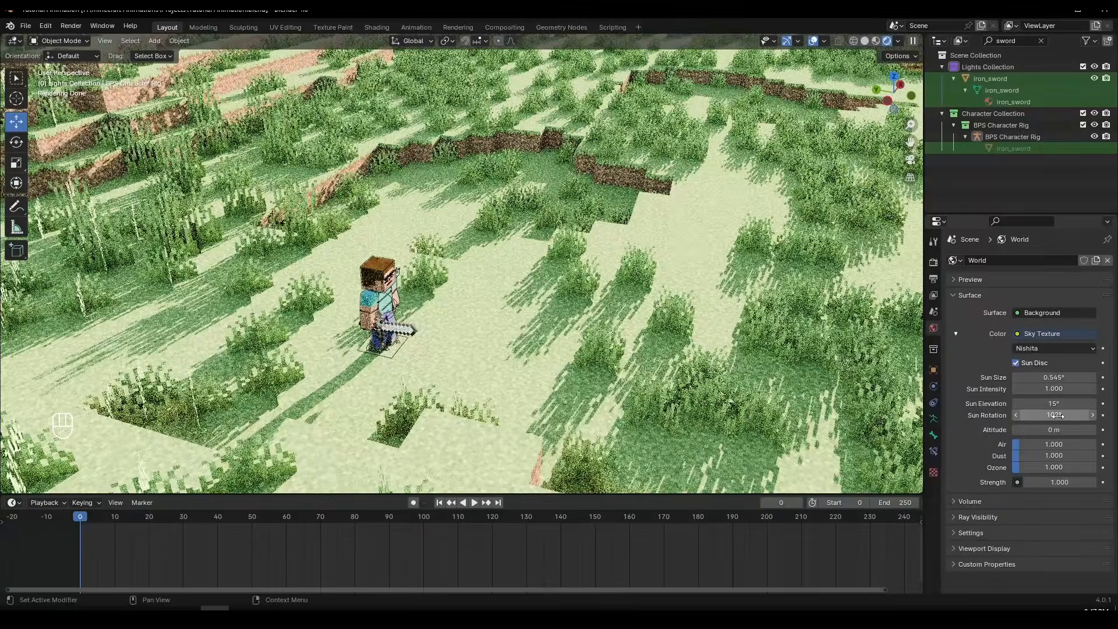
# Set the sky texture's sun rotation to 136° and check the shadows around the character
pyautogui.moveTo(1058, 415); pyautogui.dragTo(1078, 415)
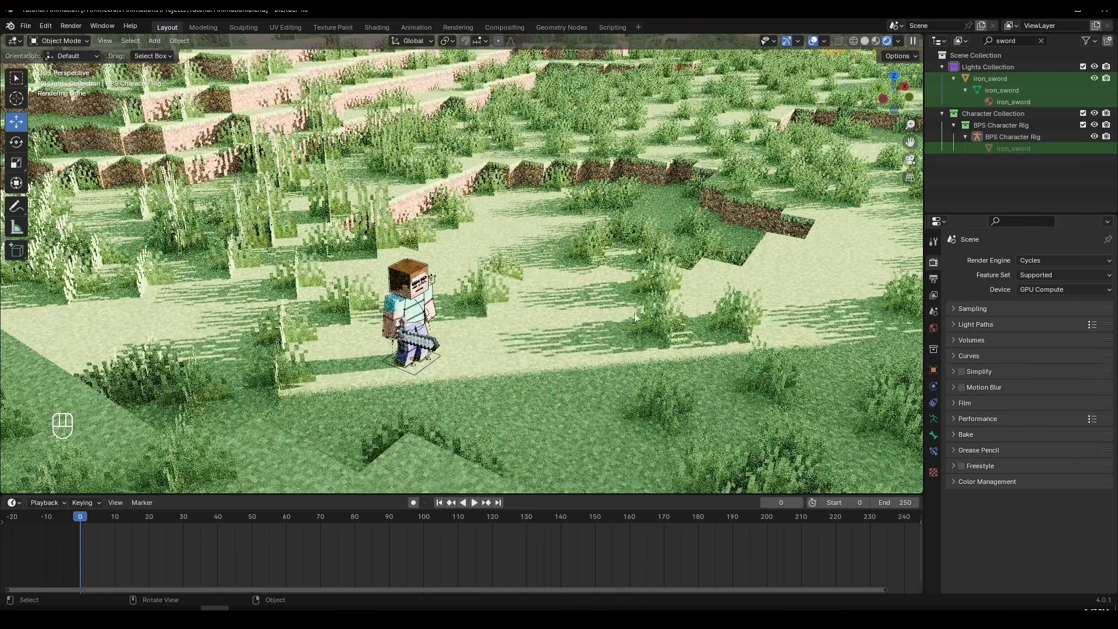
pyautogui.moveTo(593, 318); pyautogui.dragTo(498, 326, button='middle')
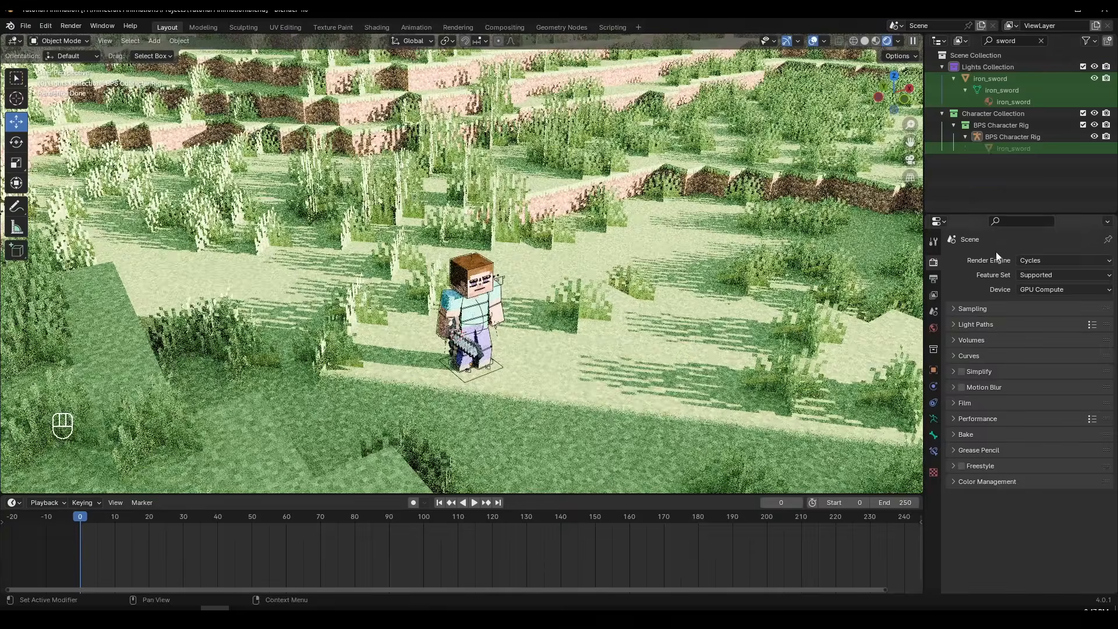
# Try the EEVEE render engine on the scene and switch back to Cycles
pyautogui.click(1050, 260)
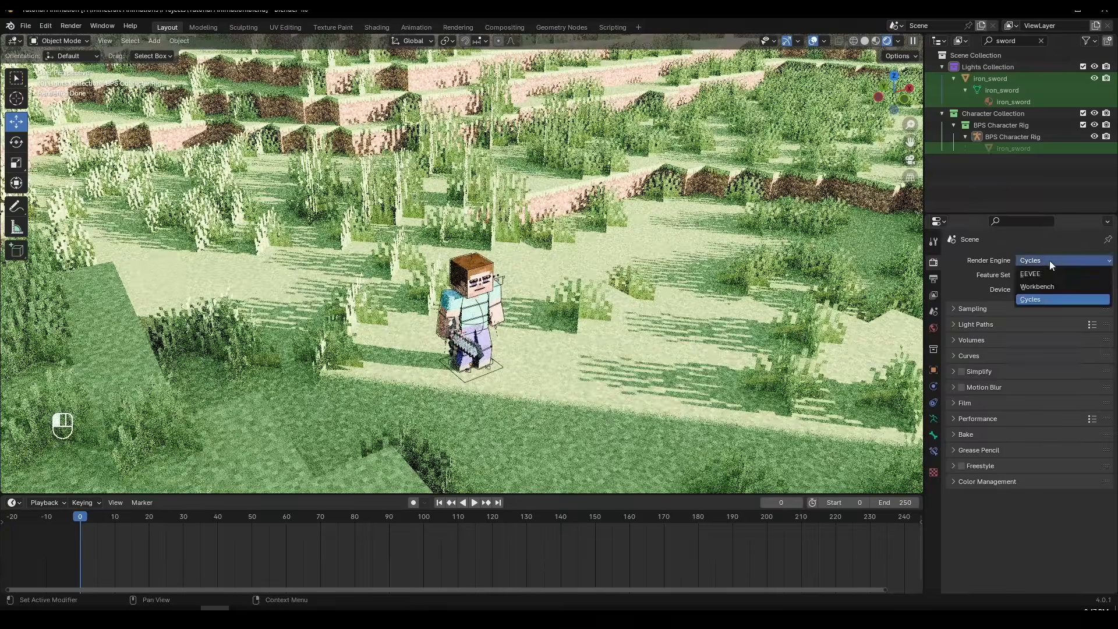
pyautogui.click(1042, 272)
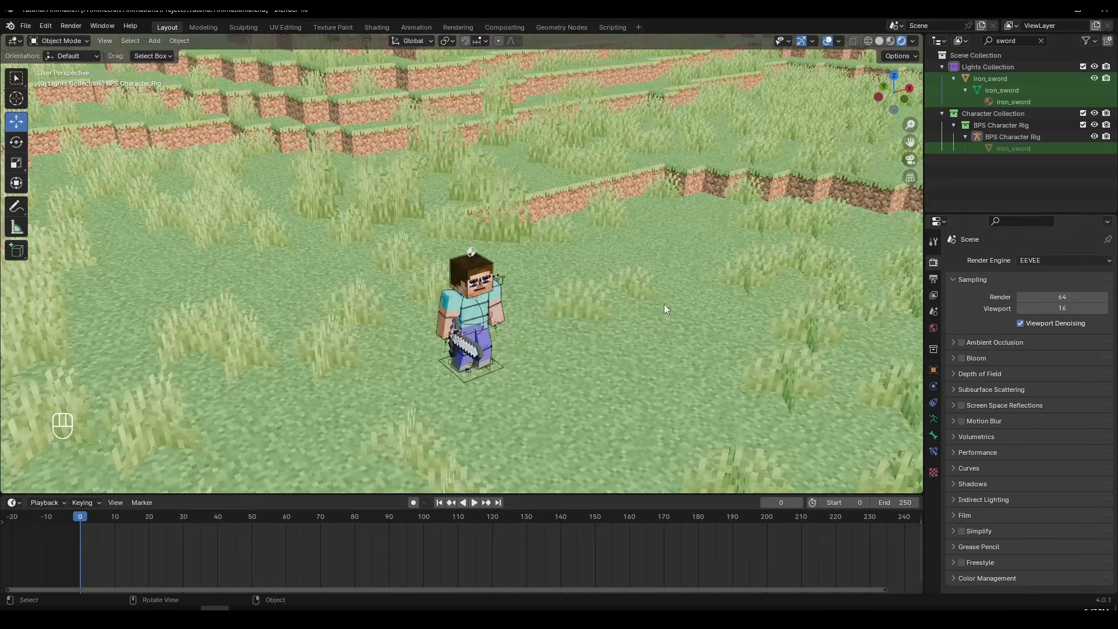
pyautogui.moveTo(664, 304); pyautogui.dragTo(757, 291, button='middle')
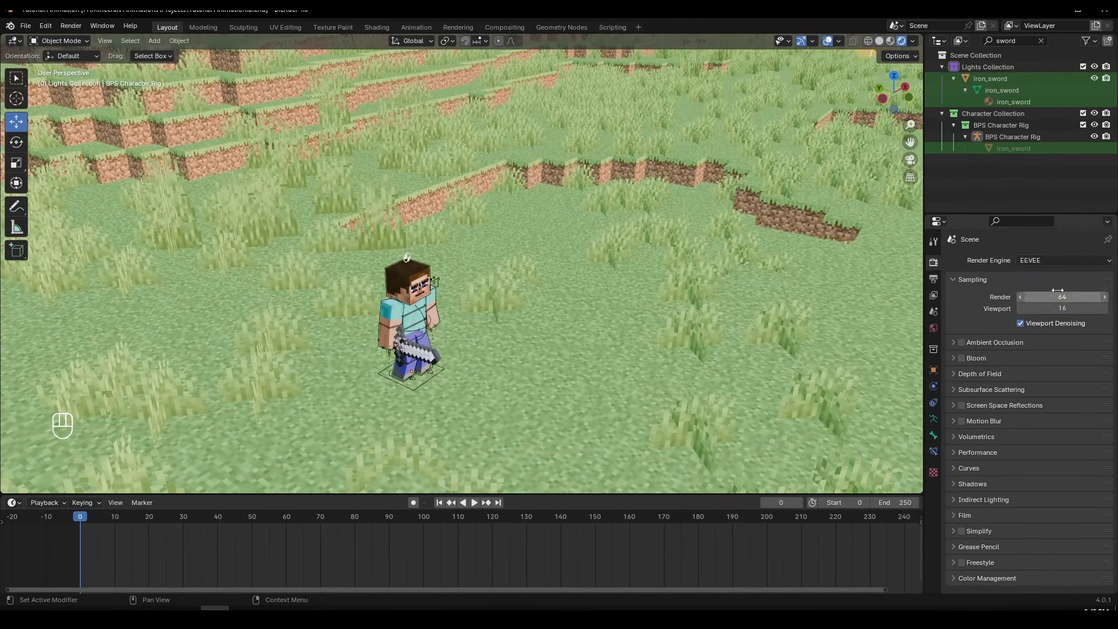
pyautogui.click(1050, 260)
pyautogui.click(1043, 297)
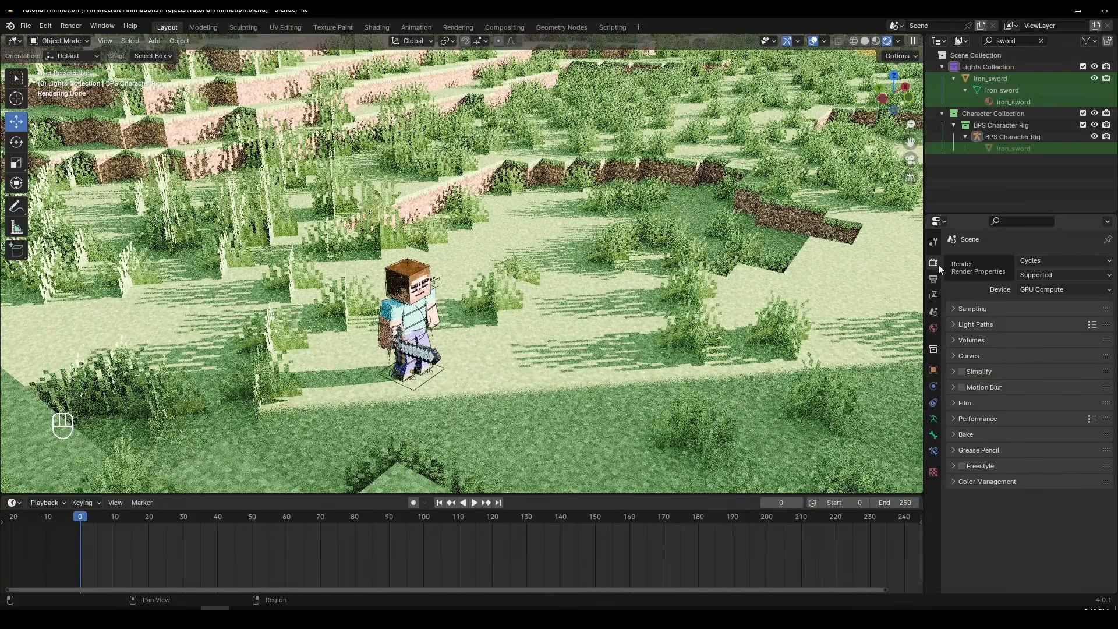
# Enable denoising for the viewport sampling and set its maximum samples to 10
pyautogui.click(983, 308)
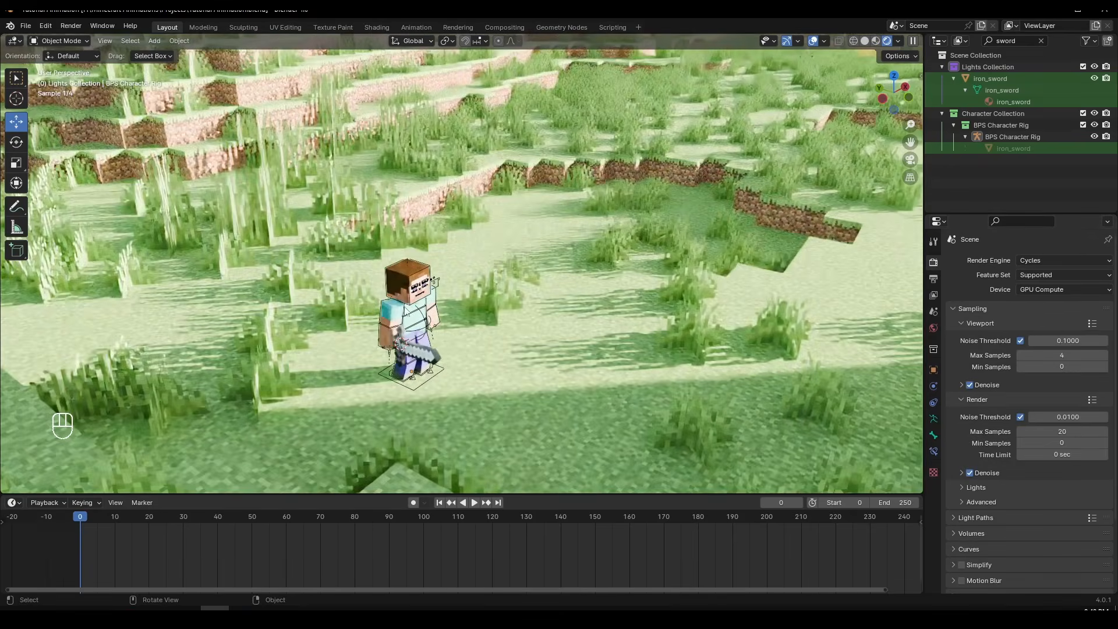
pyautogui.click(1065, 356)
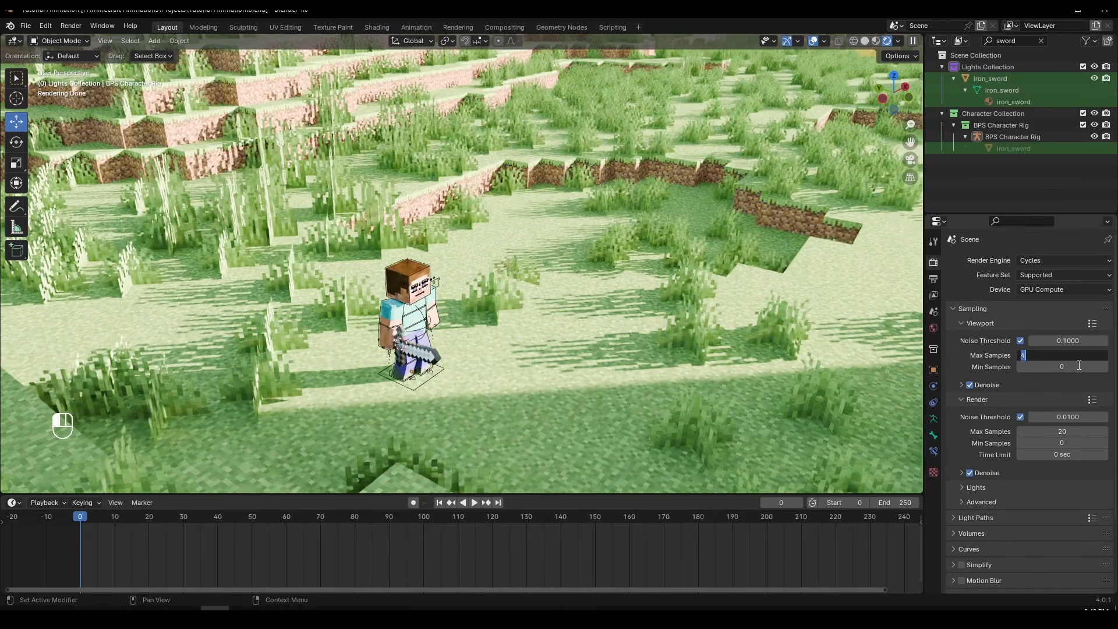
pyautogui.press('Return')
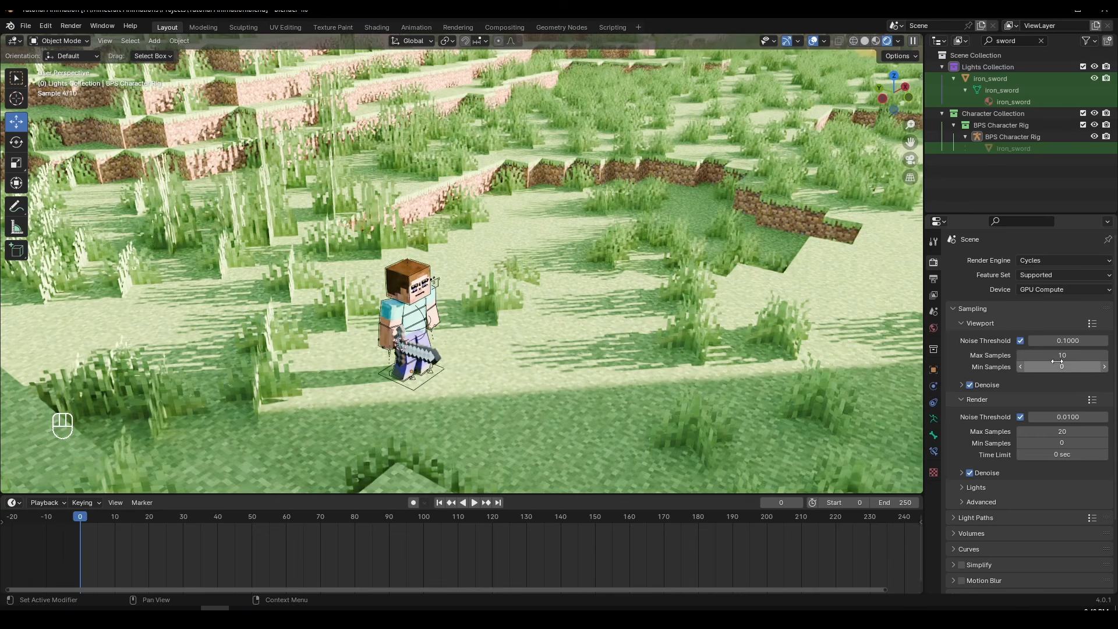
pyautogui.click(594, 309)
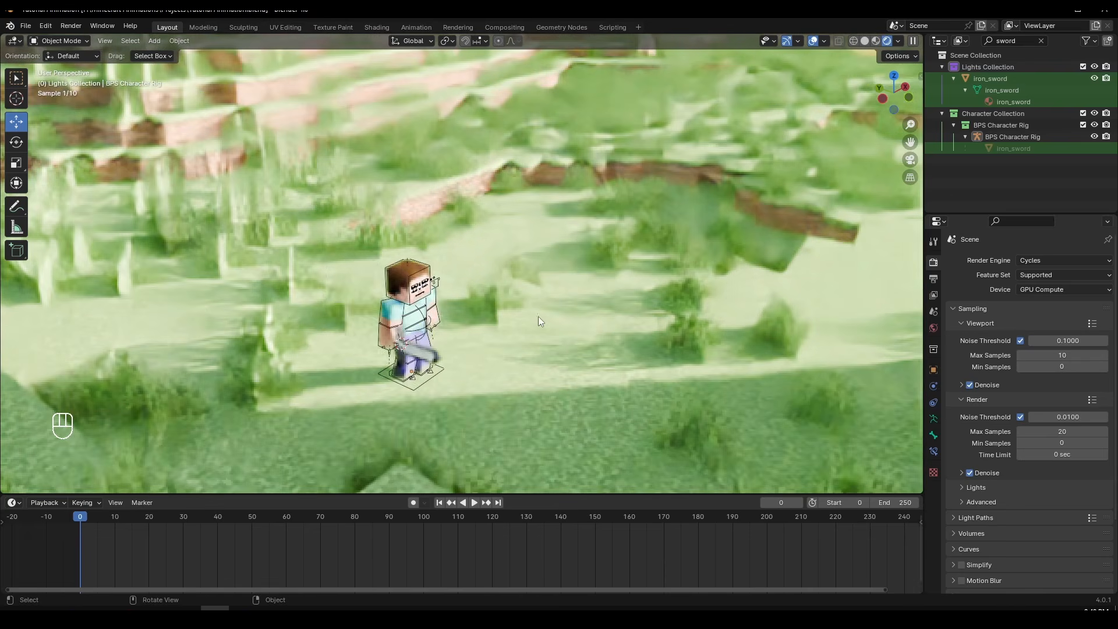
pyautogui.moveTo(546, 337); pyautogui.dragTo(595, 292, button='middle')
pyautogui.scroll(-3, 533, 312)
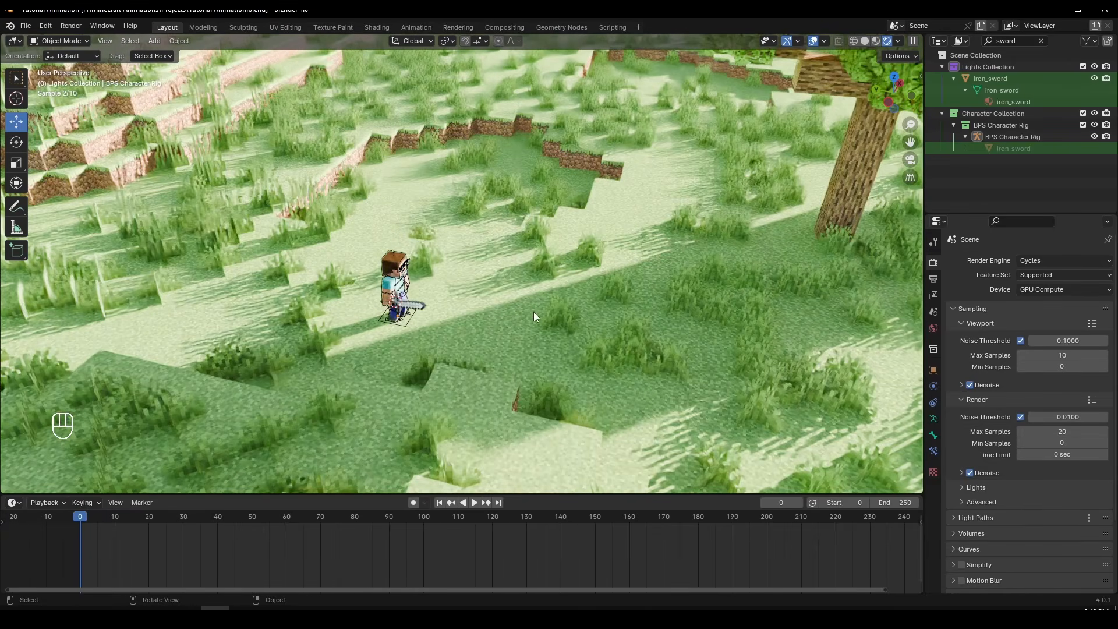
# Set the sky texture's sun rotation to 189° and switch the viewport to material preview around the character
pyautogui.click(933, 328)
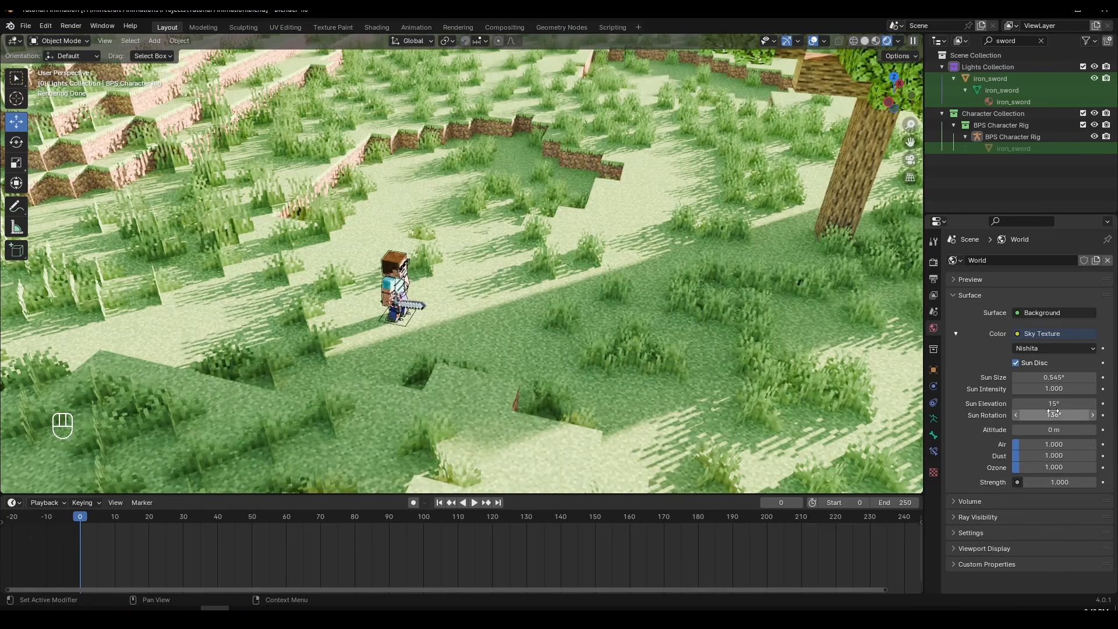
pyautogui.moveTo(1068, 415); pyautogui.dragTo(1106, 414)
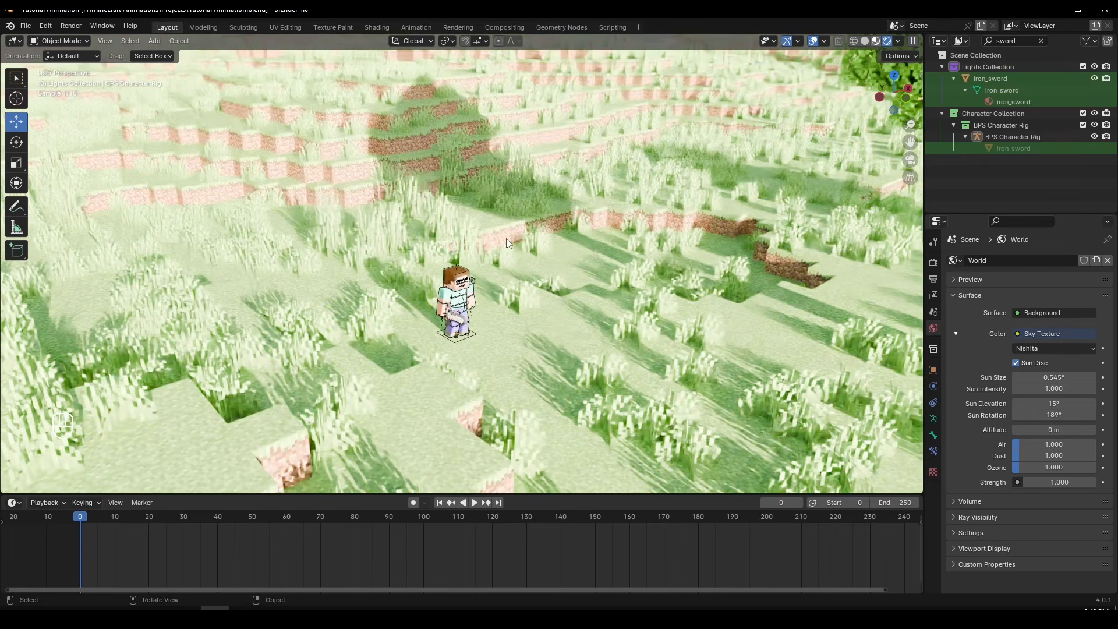
pyautogui.moveTo(505, 239); pyautogui.dragTo(548, 280, button='middle')
pyautogui.scroll(5, 549, 279)
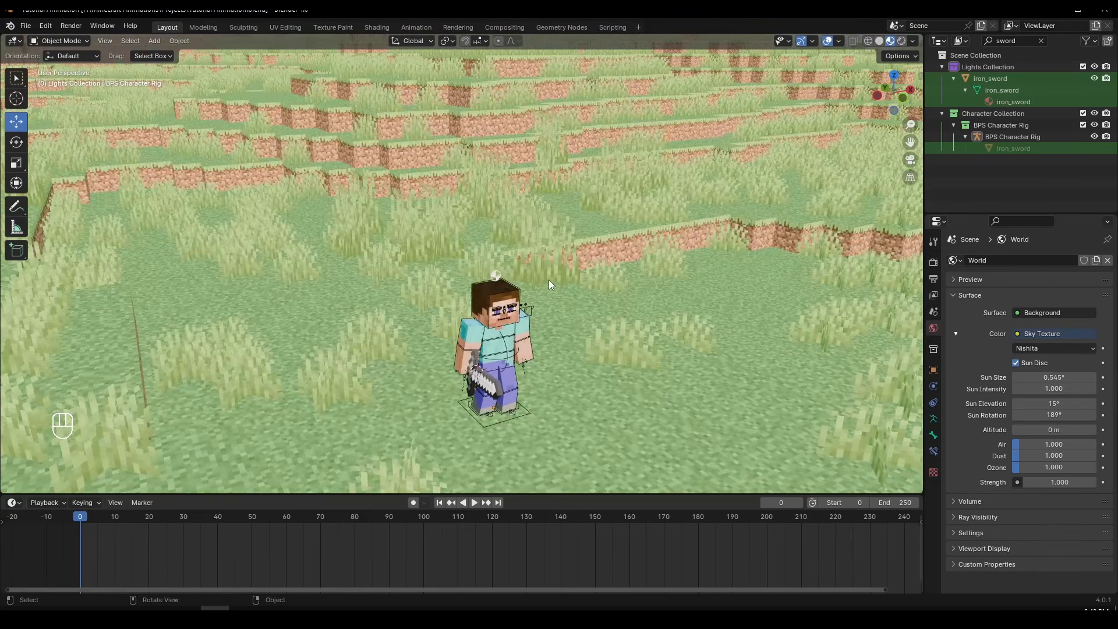
pyautogui.scroll(-8, 529, 242)
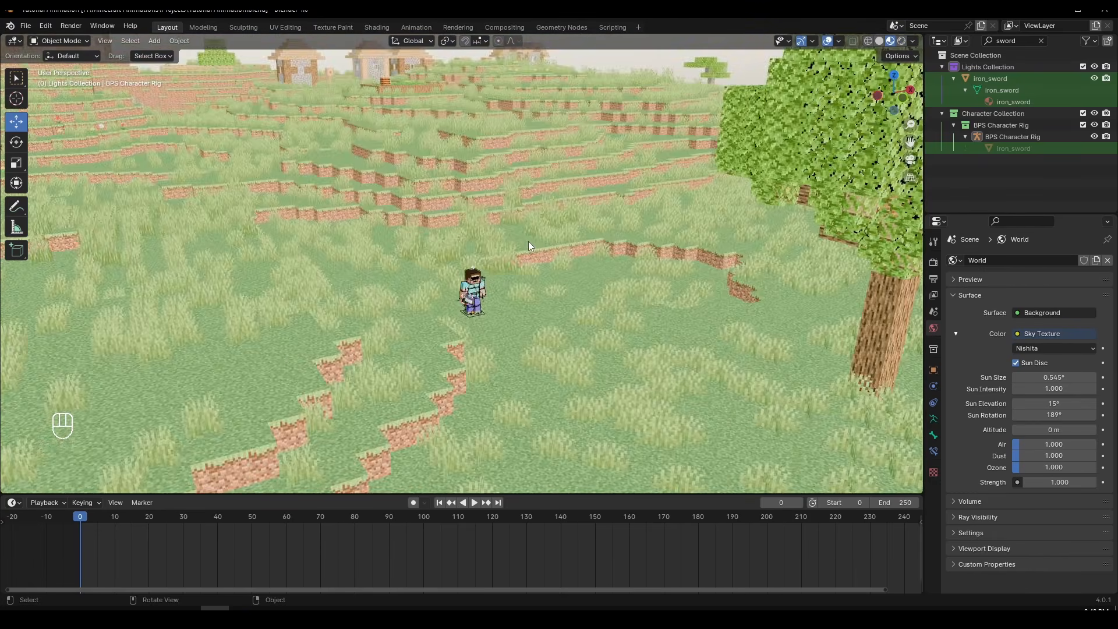
pyautogui.scroll(4, 513, 292)
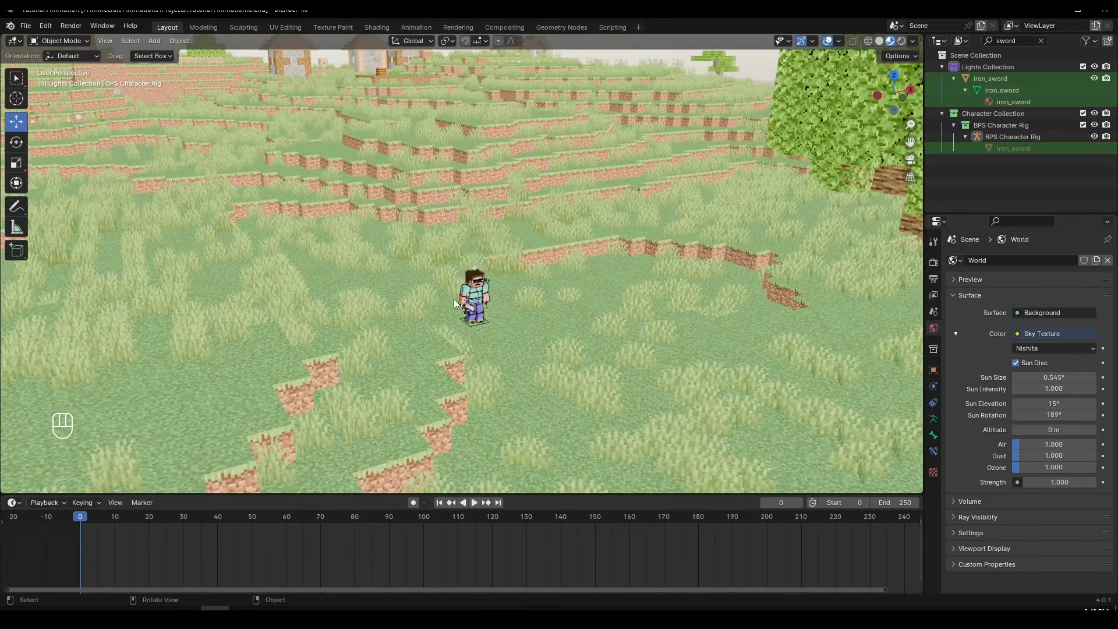
pyautogui.scroll(3, 574, 377)
pyautogui.scroll(-6, 659, 306)
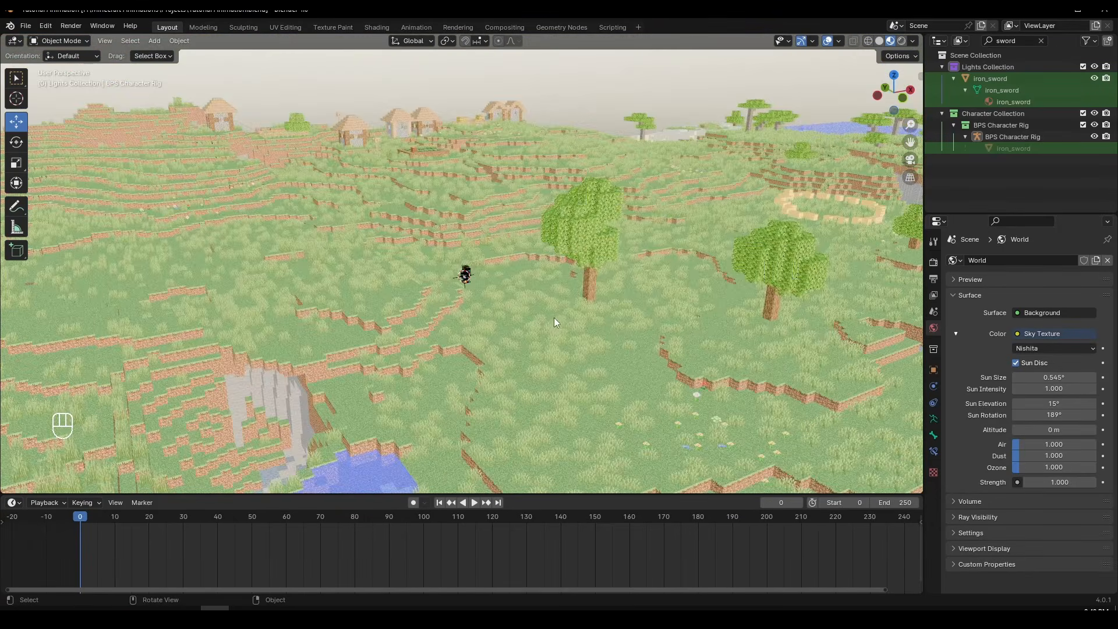
pyautogui.scroll(5, 551, 320)
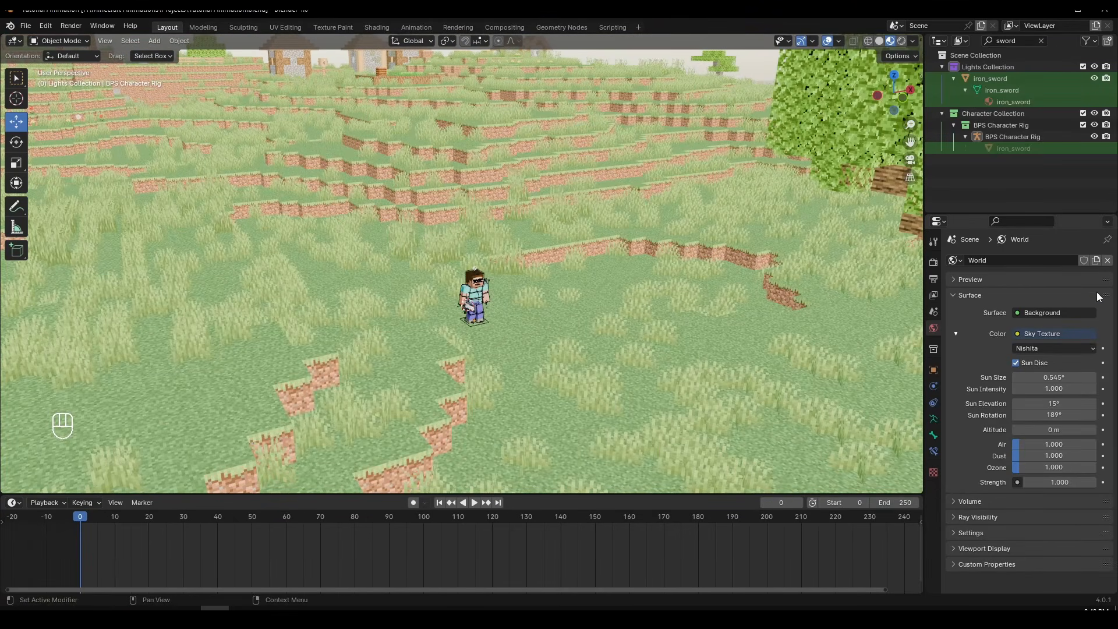
# Undo the lighting changes back to the plain world background without the sky texture
pyautogui.hotkey('ctrl', 'z')
pyautogui.hotkey('ctrl', 'z')
pyautogui.hotkey('ctrl', 'z')
pyautogui.hotkey('ctrl', 'z')
pyautogui.hotkey('ctrl', 'z')
pyautogui.hotkey('ctrl', 'z')
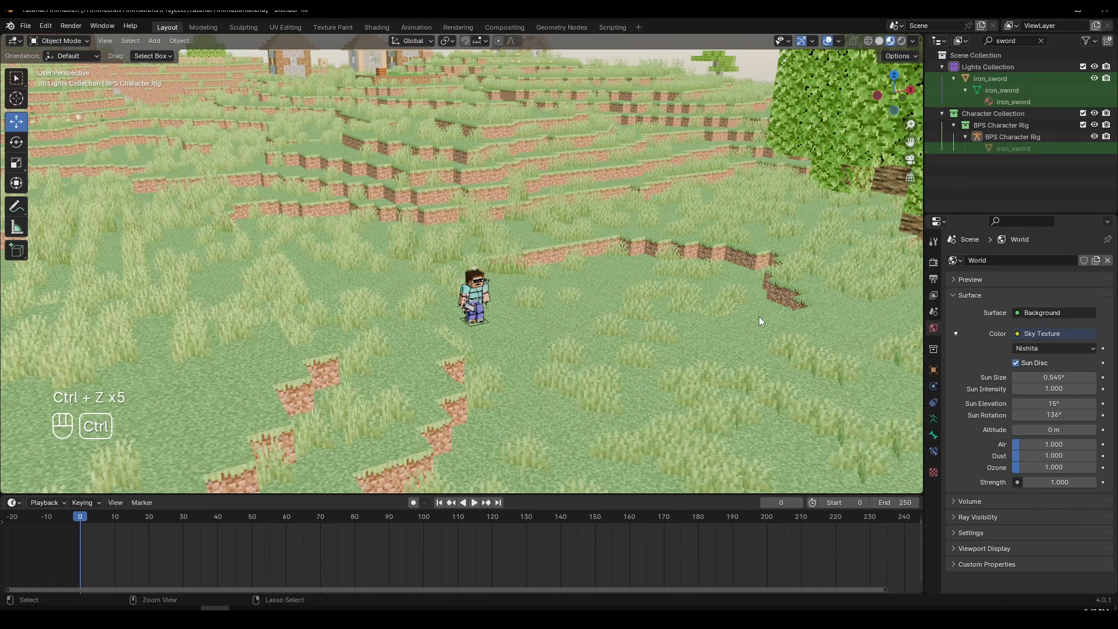
pyautogui.hotkey('ctrl', 'z')
pyautogui.hotkey('ctrl', 'z')
pyautogui.hotkey('ctrl', 'z')
pyautogui.hotkey('ctrl', 'z')
pyautogui.hotkey('ctrl', 'z')
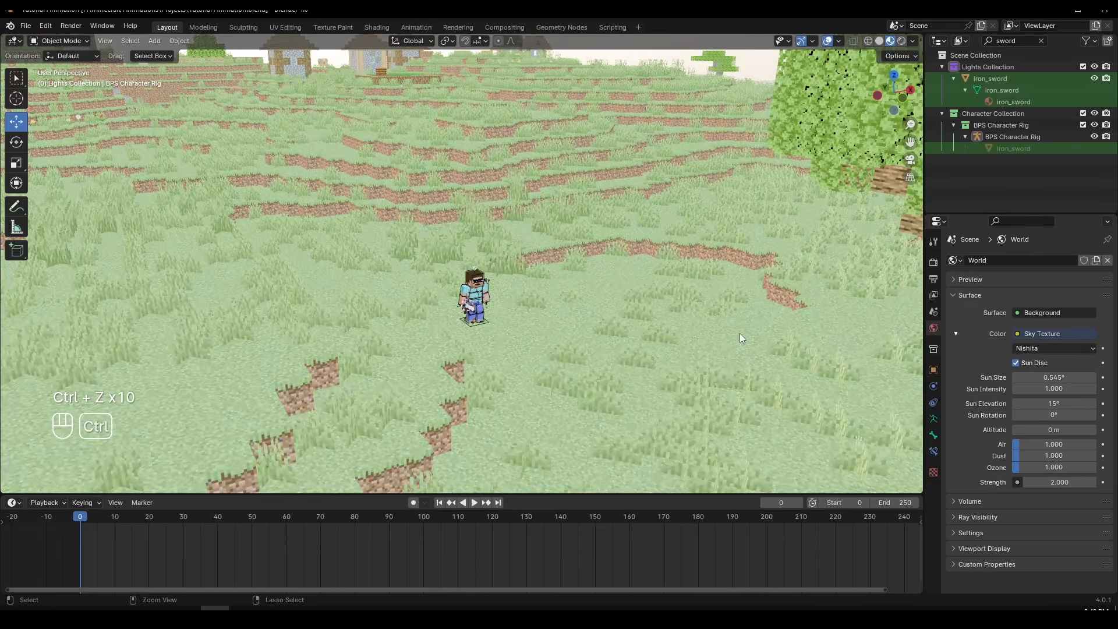
pyautogui.hotkey('ctrl', 'z')
pyautogui.hotkey('ctrl', 'z')
pyautogui.hotkey('ctrl', 'z')
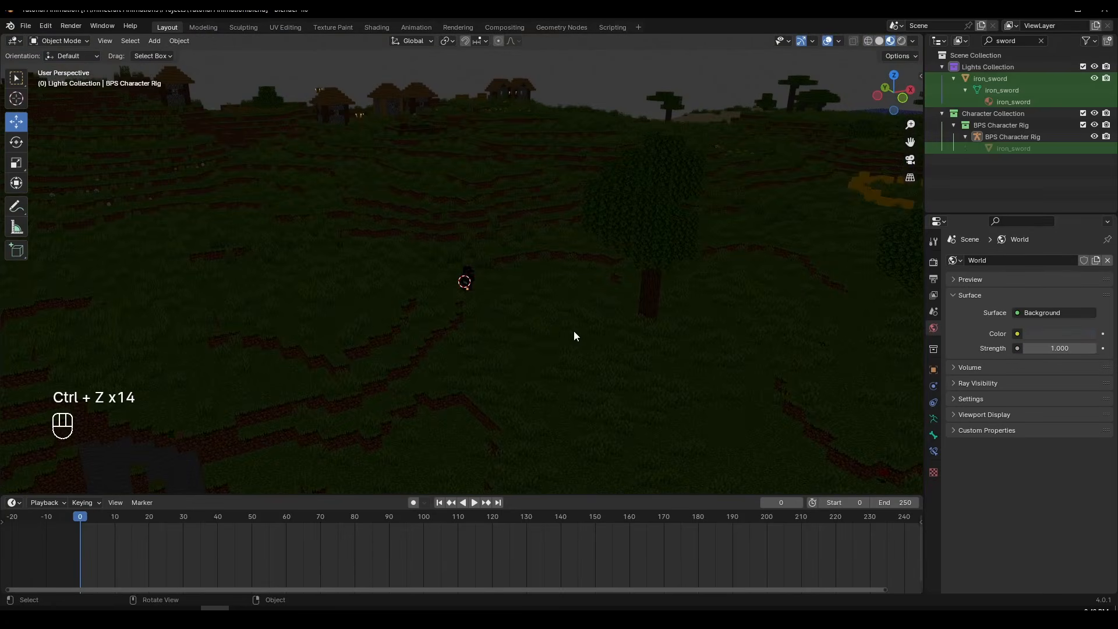
# Frame the character and assign an Environment Texture to the world background color
pyautogui.moveTo(541, 325); pyautogui.dragTo(538, 325, button='middle')
pyautogui.scroll(5, 553, 312)
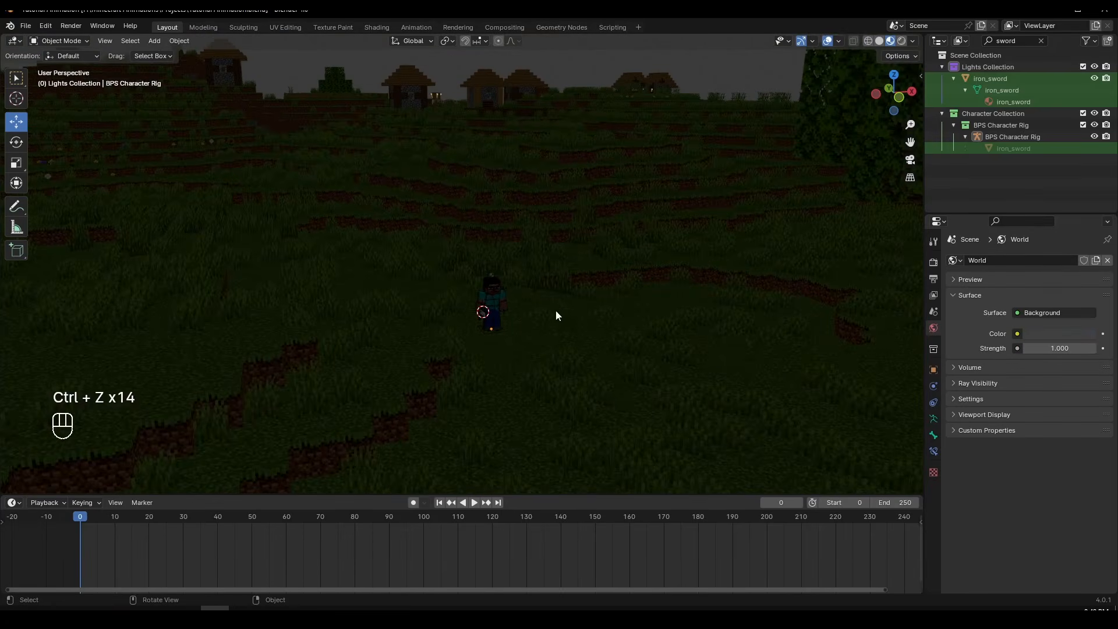
pyautogui.moveTo(614, 324)
pyautogui.mouseDown(button='middle')
pyautogui.moveTo(629, 318)
pyautogui.moveTo(621, 340)
pyautogui.mouseUp(button='middle')
pyautogui.scroll(4, 629, 318)
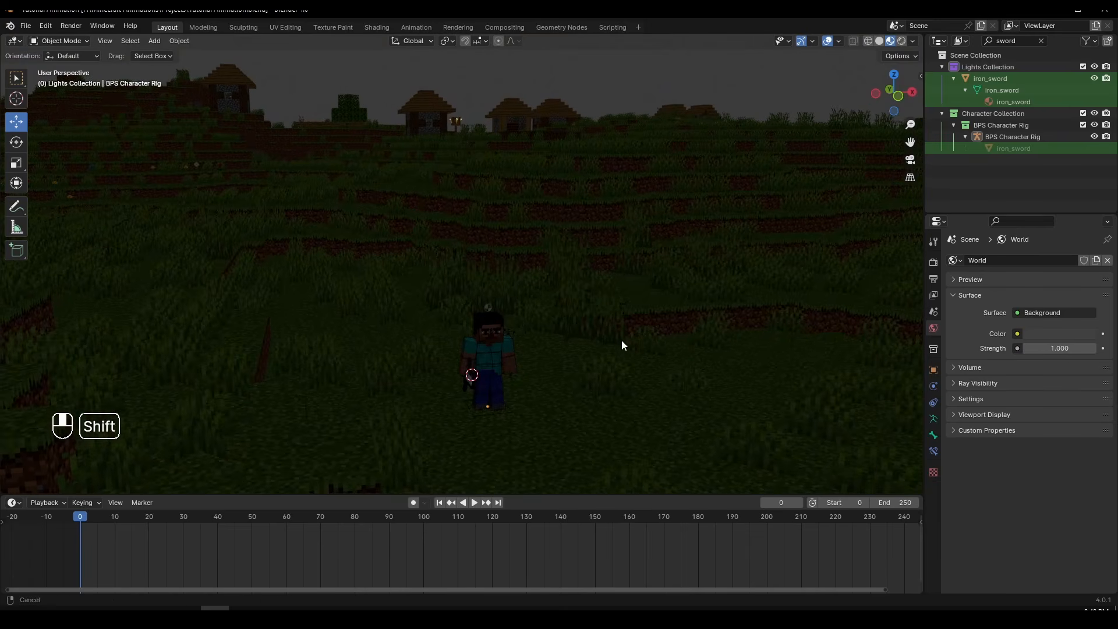
pyautogui.click(1017, 332)
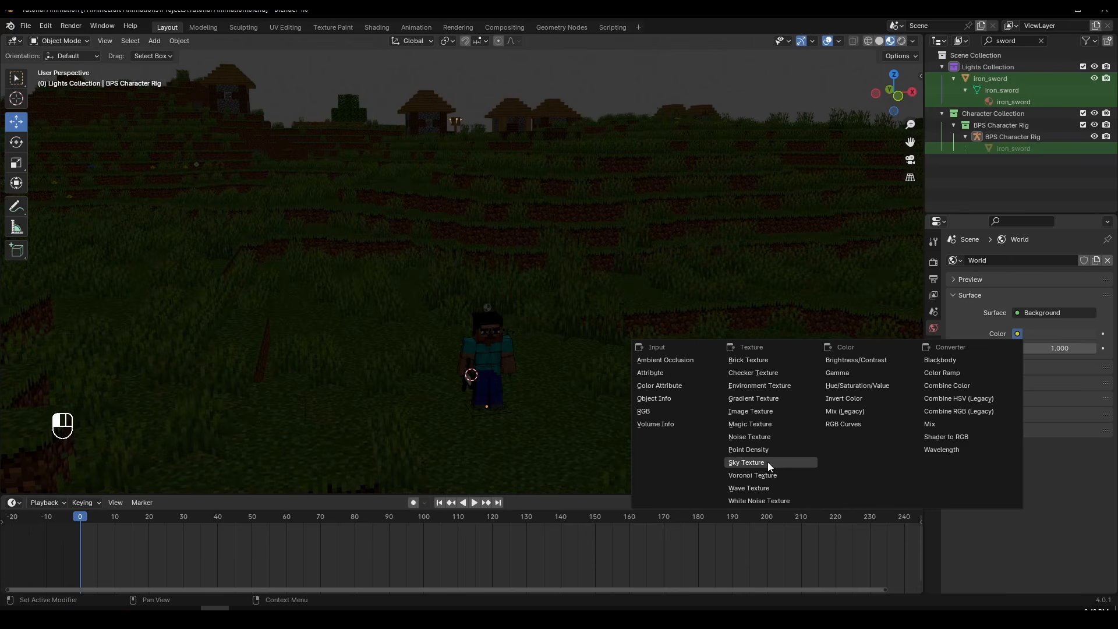
pyautogui.click(785, 386)
pyautogui.scroll(-3, 597, 223)
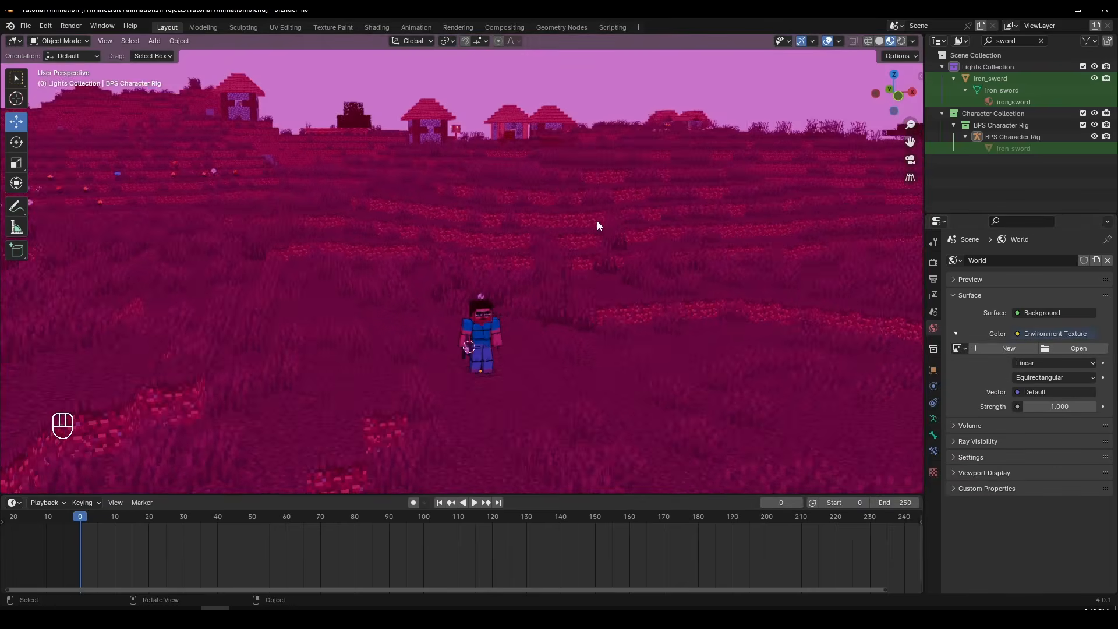
pyautogui.scroll(4, 502, 333)
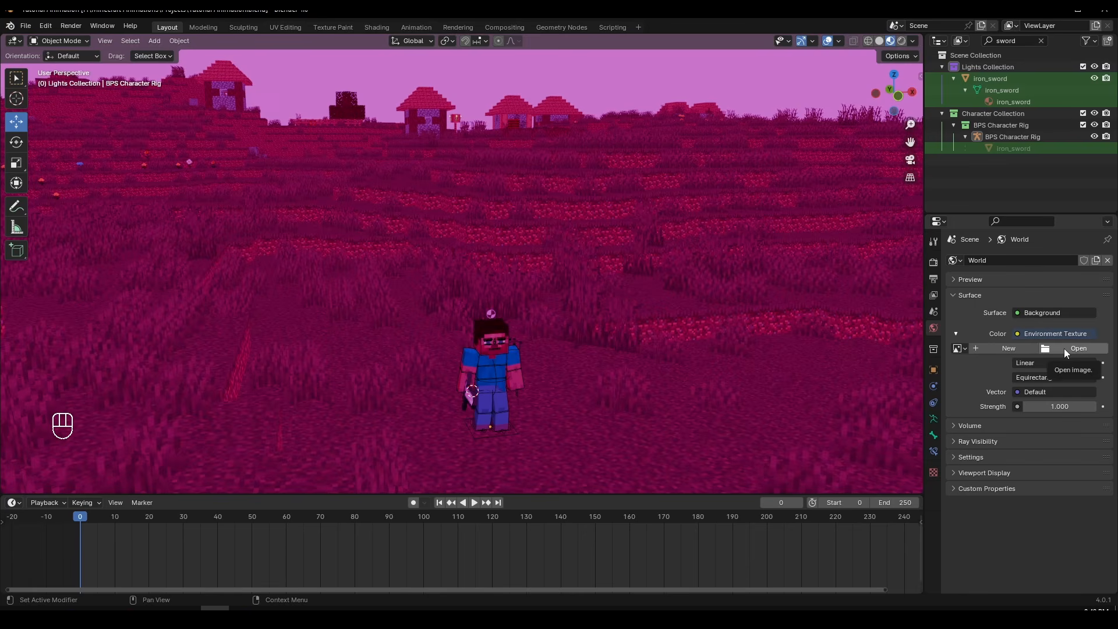
pyautogui.keyDown('shift'); pyautogui.moveTo(620, 358); pyautogui.dragTo(597, 298, button='middle'); pyautogui.keyUp('shift')
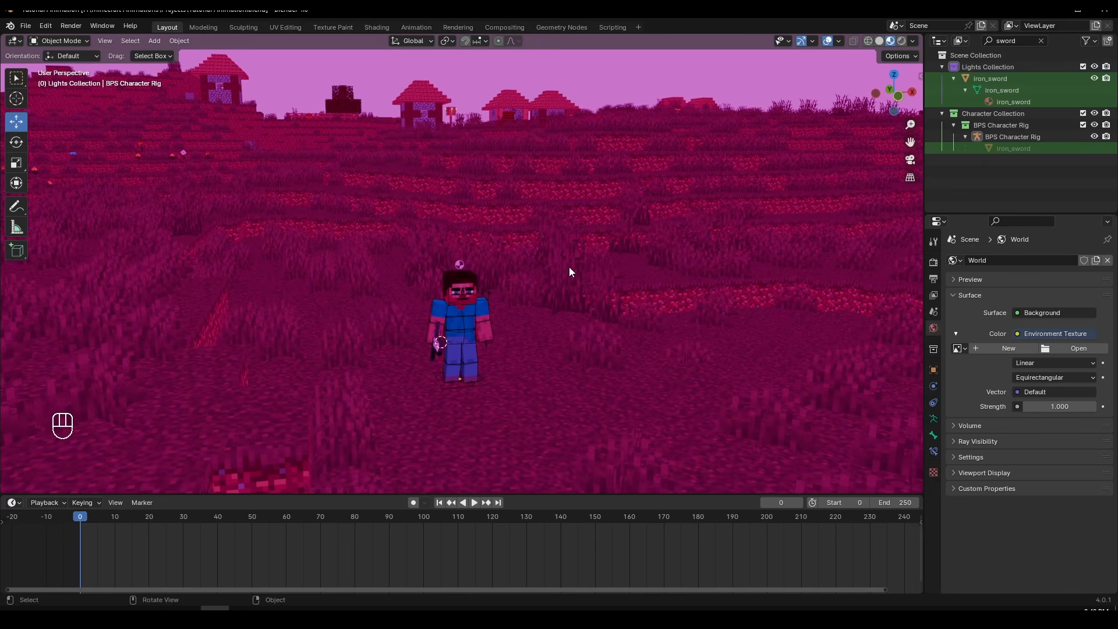
pyautogui.scroll(-10, 562, 264)
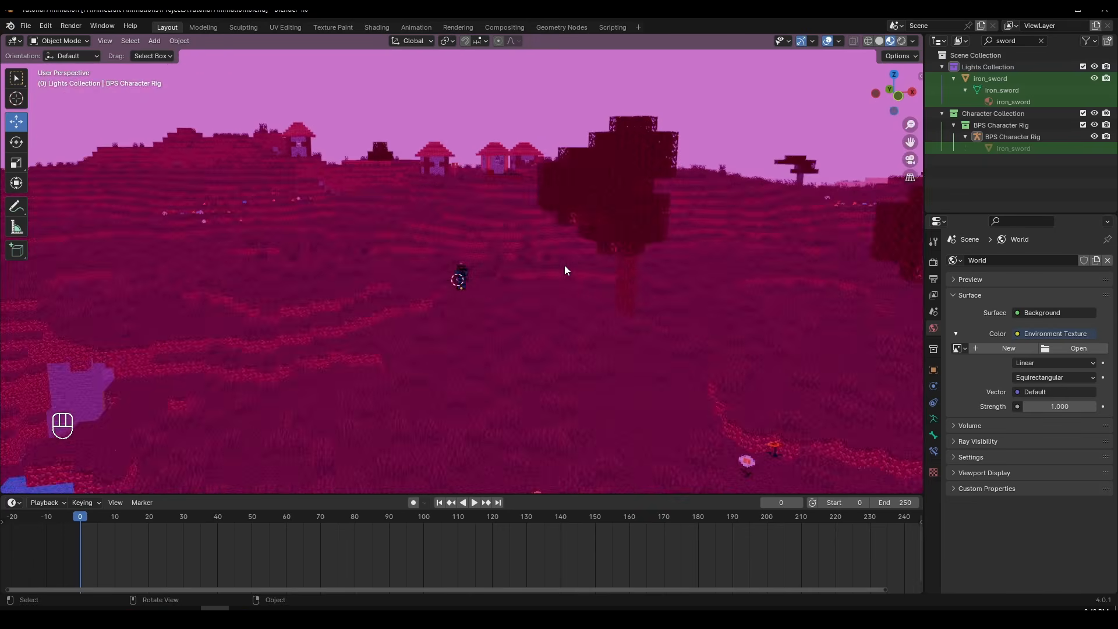
pyautogui.scroll(8, 515, 300)
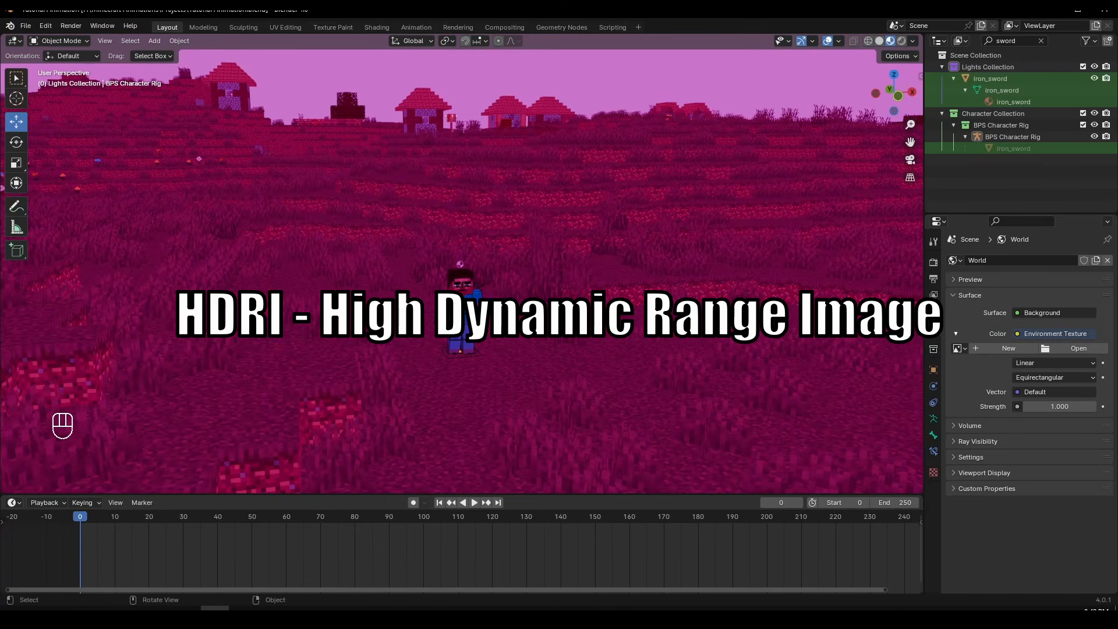
pyautogui.scroll(-3, 526, 308)
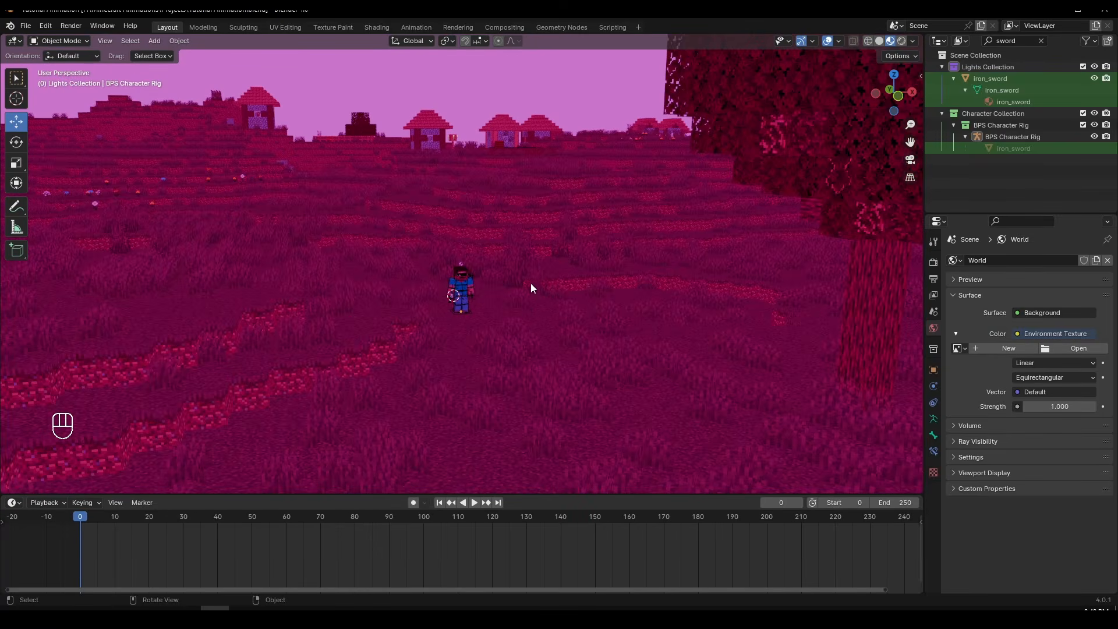
pyautogui.keyDown('shift'); pyautogui.moveTo(528, 206); pyautogui.dragTo(505, 387, button='middle'); pyautogui.keyUp('shift')
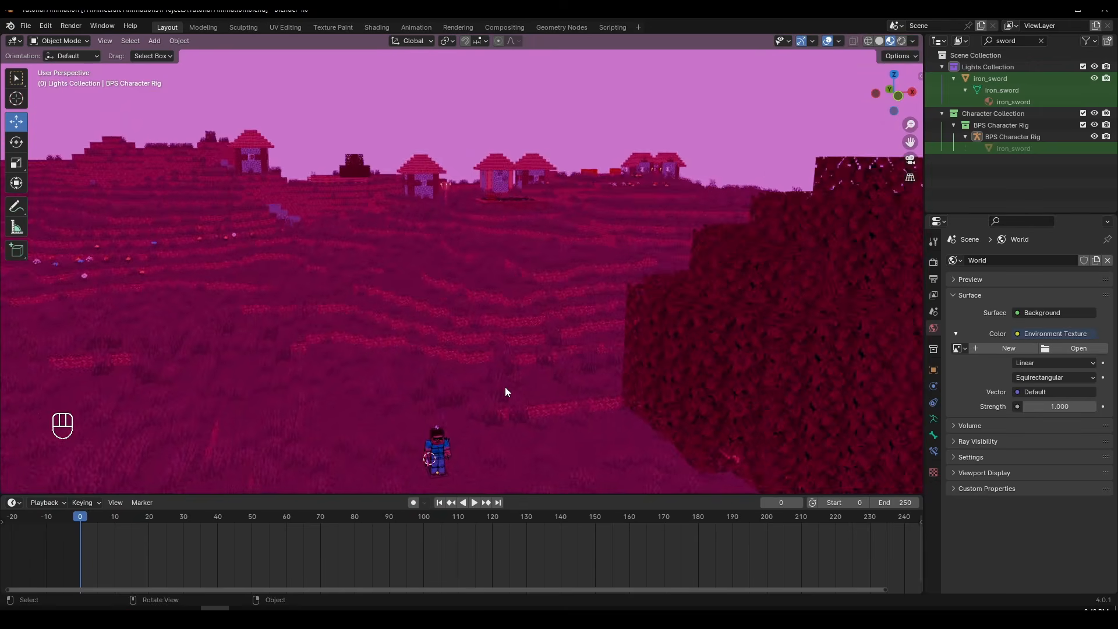
pyautogui.scroll(-3, 505, 386)
pyautogui.scroll(4, 505, 386)
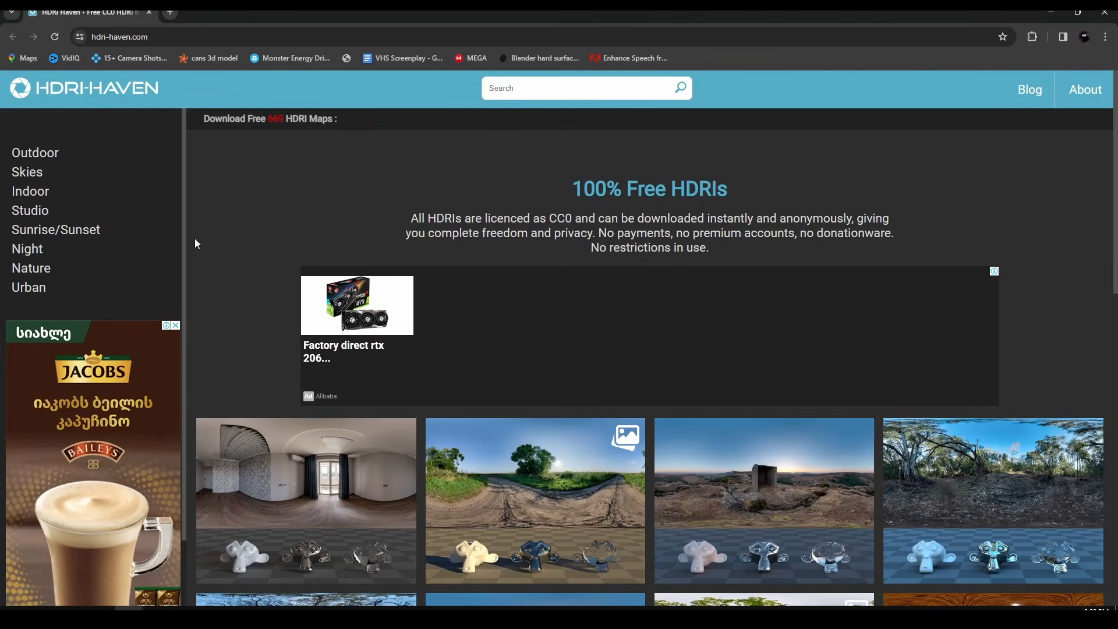
# Browse the free HDRI maps listed on the HDRI-Haven site
pyautogui.scroll(-4, 440, 227)
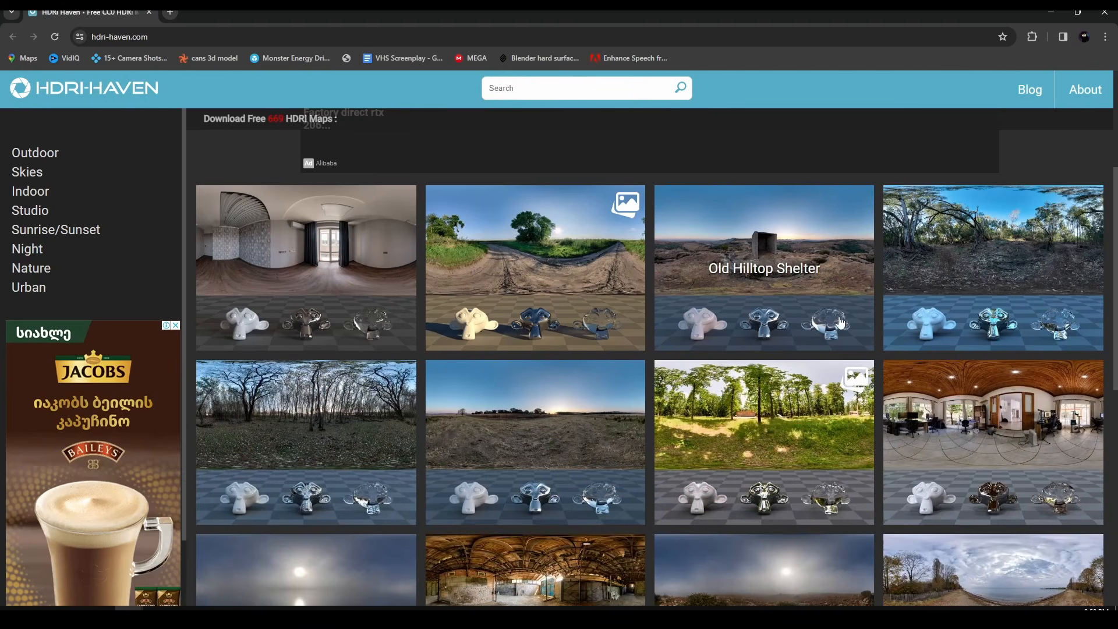
pyautogui.scroll(-1, 670, 201)
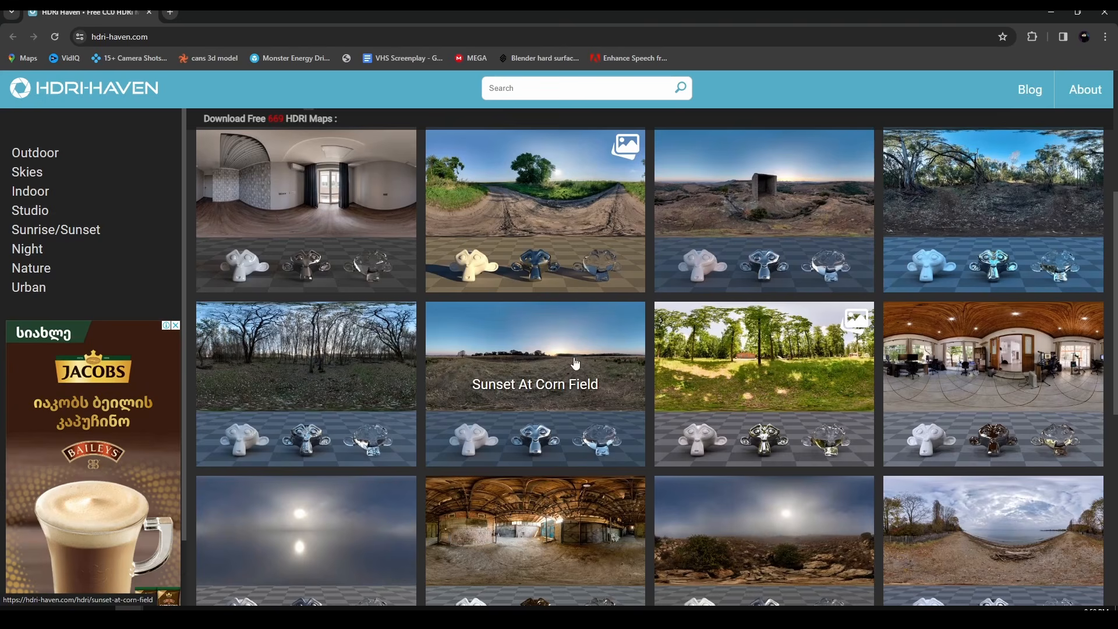
pyautogui.scroll(-2, 535, 343)
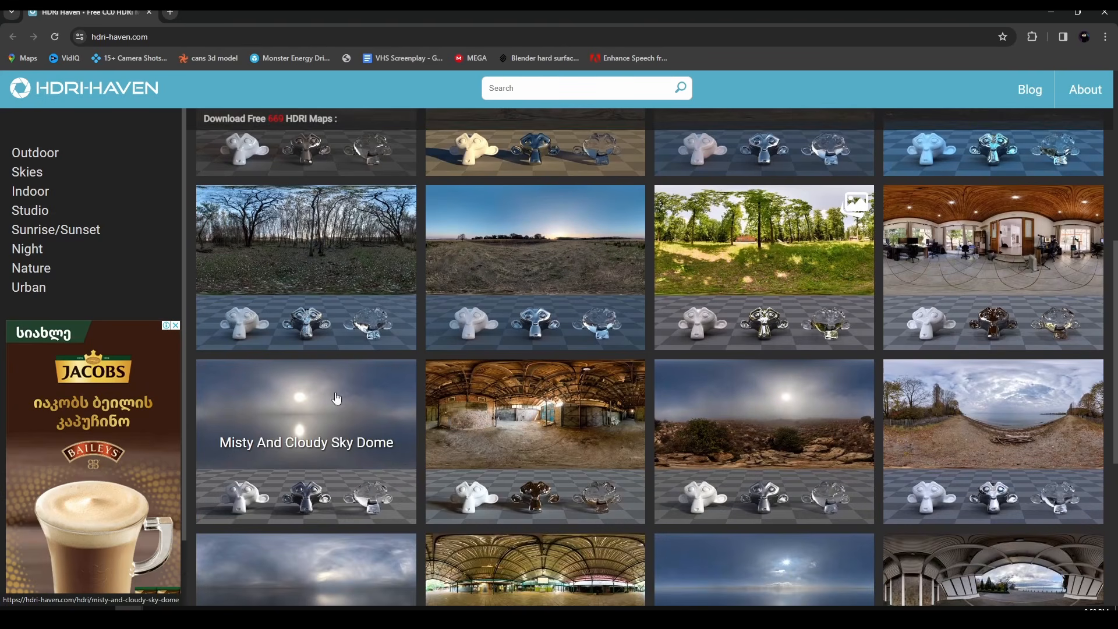
pyautogui.scroll(-3, 763, 431)
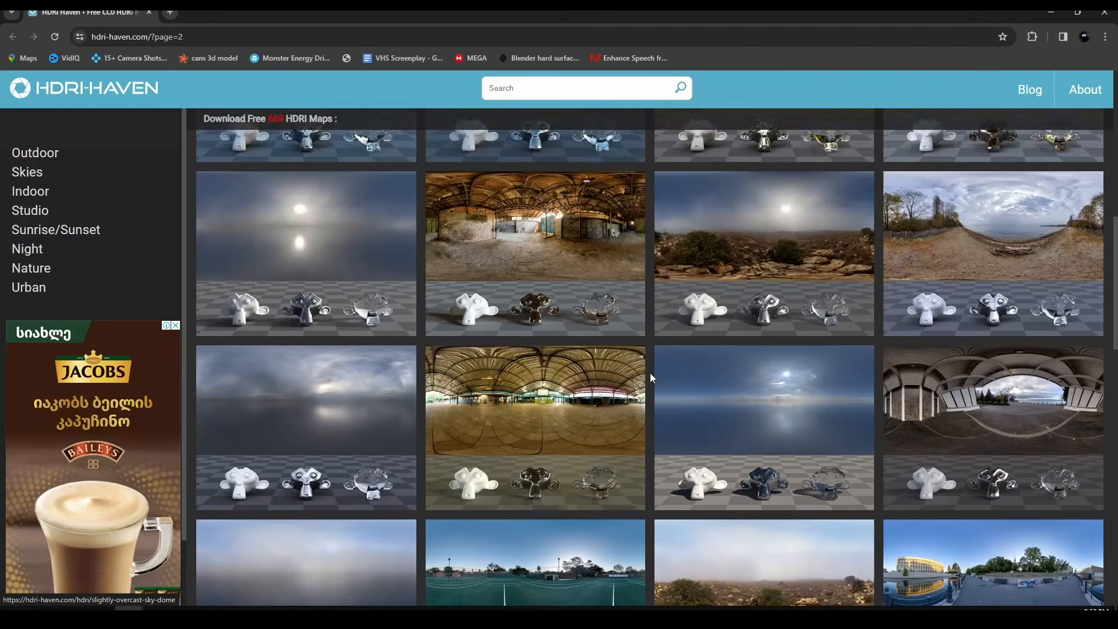
pyautogui.scroll(-6, 650, 372)
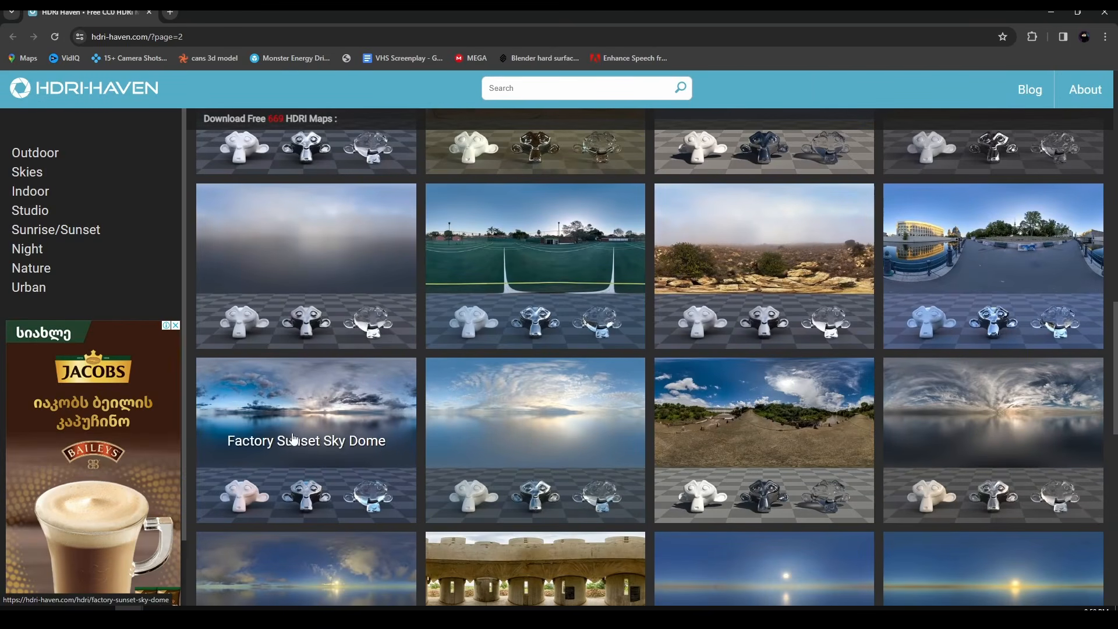
# View the sky images in File Explorer's HDR Skies folder under Minecraft Animations and return to Blender
pyautogui.click(101, 617)
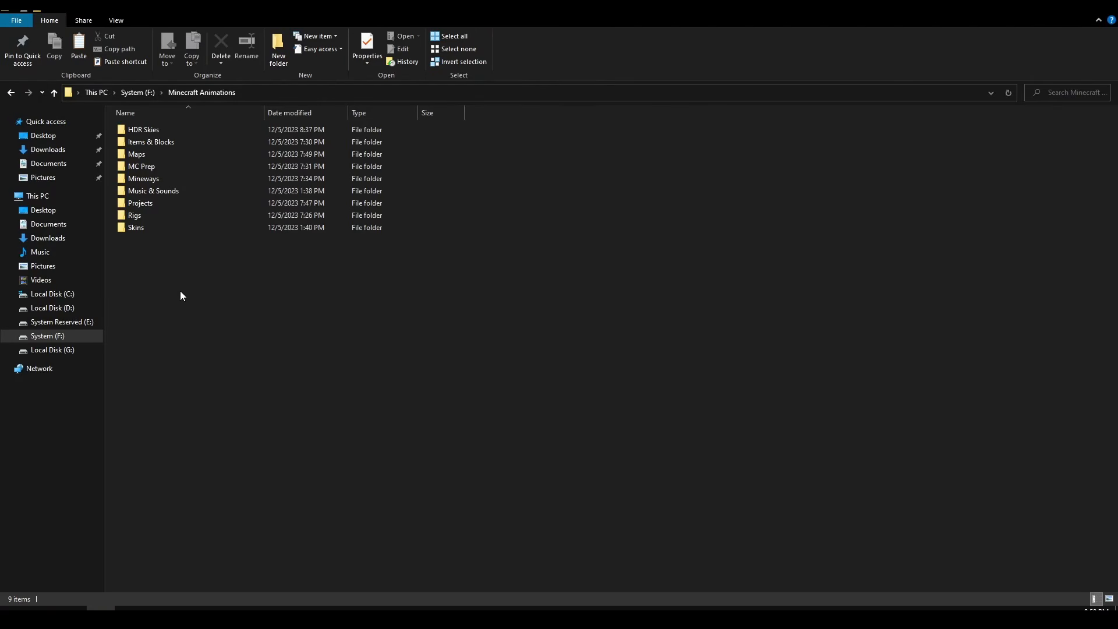
pyautogui.doubleClick(171, 133)
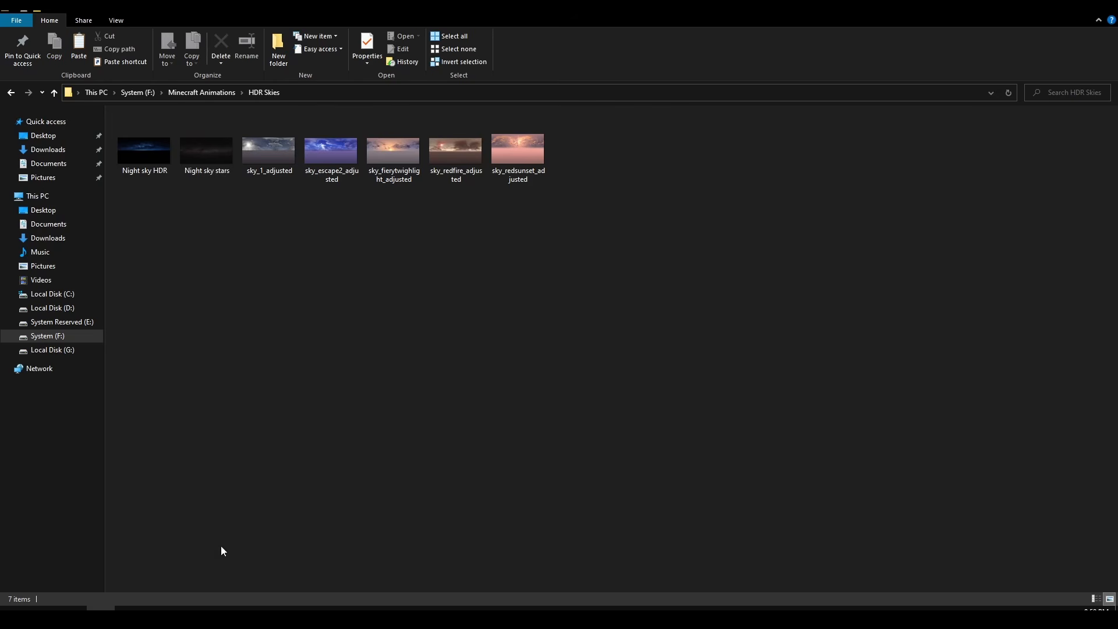
pyautogui.click(215, 617)
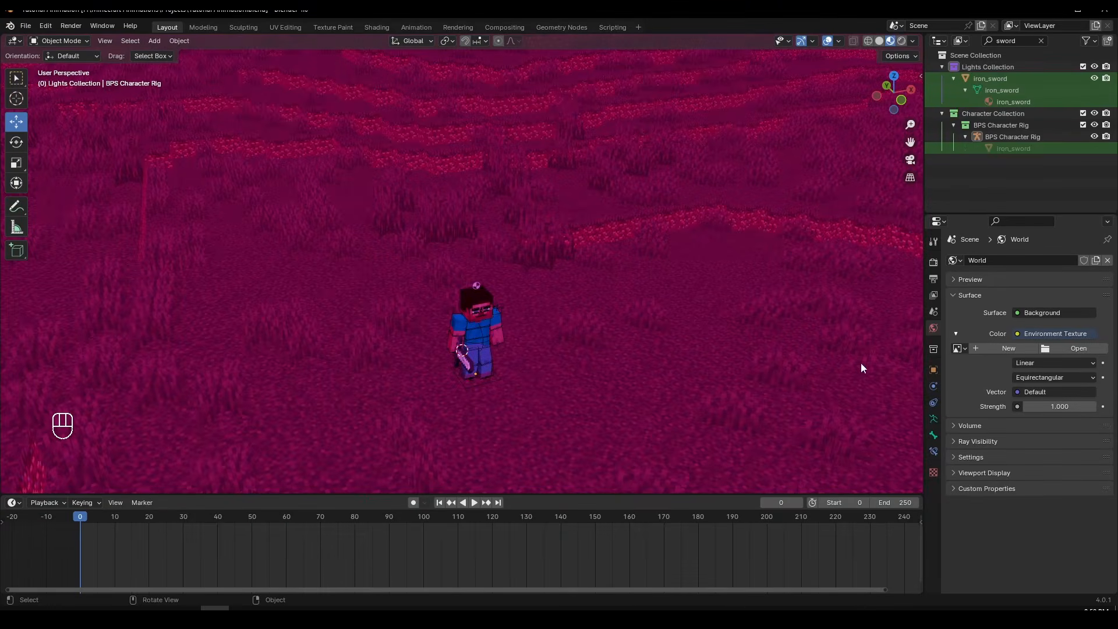
# Load sky_1_adjusted.jpg from F:\Minecraft Animations\HDR Skies as the world's environment texture, choosing it from thumbnails
pyautogui.click(1078, 348)
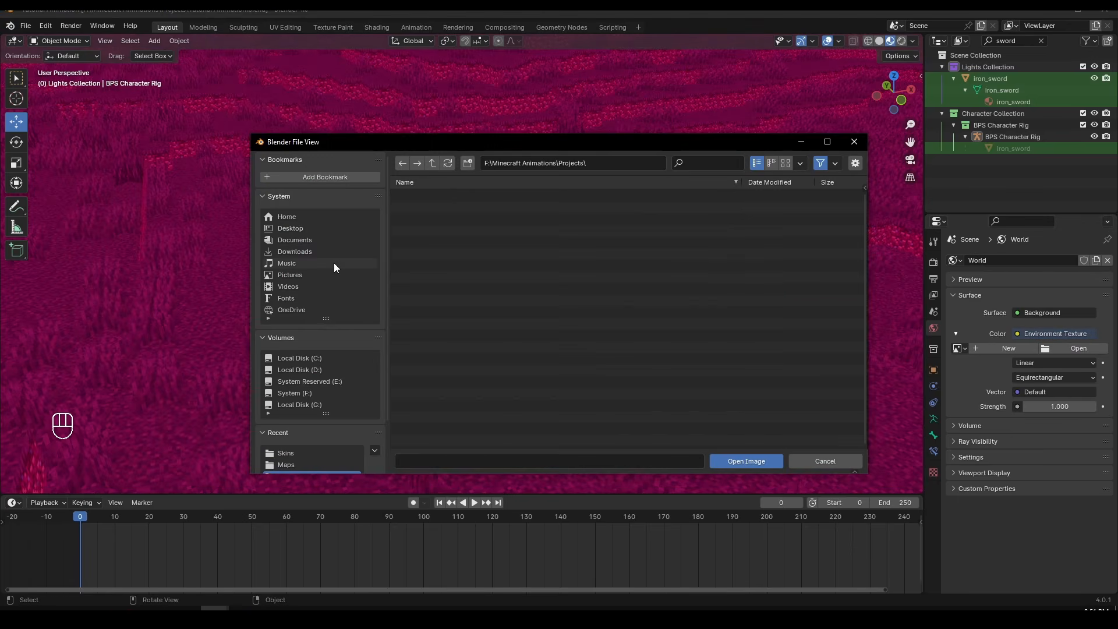
pyautogui.click(323, 393)
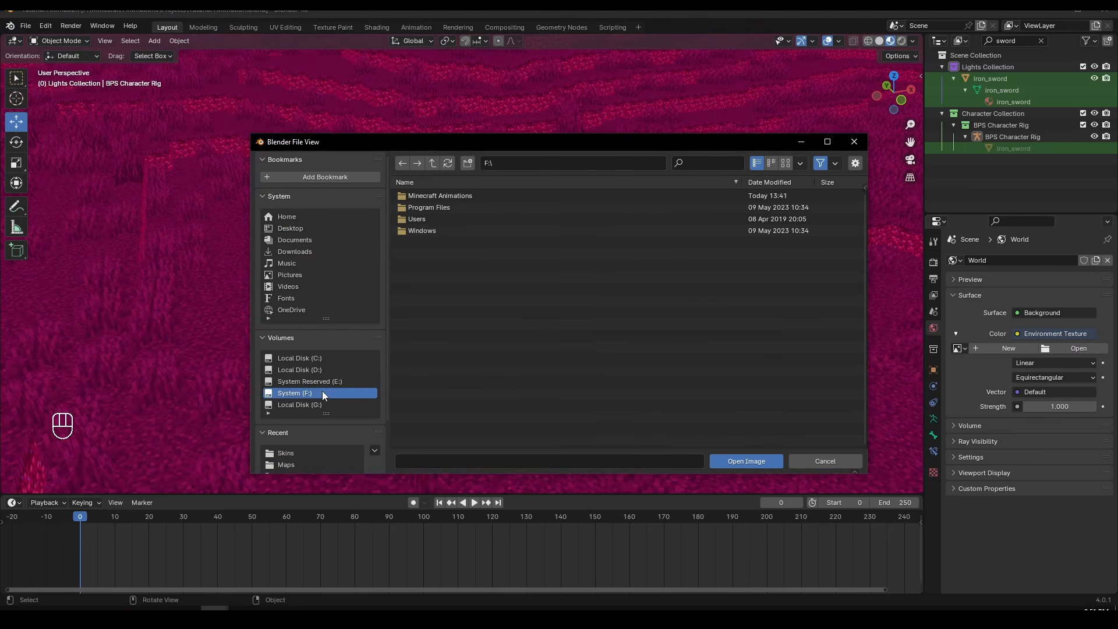
pyautogui.doubleClick(472, 196)
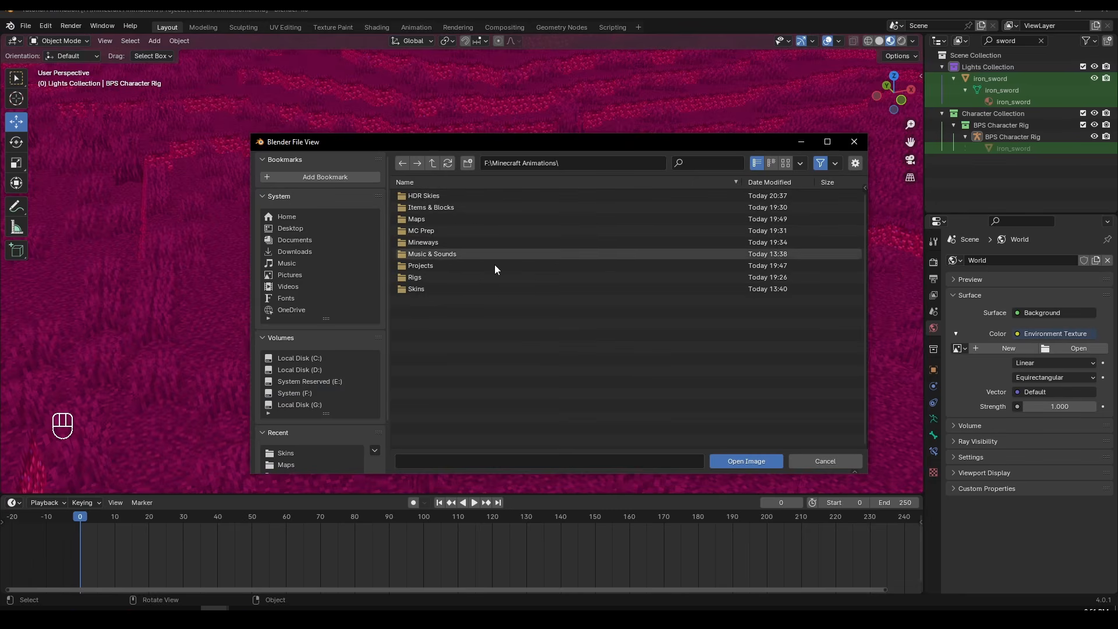
pyautogui.doubleClick(448, 196)
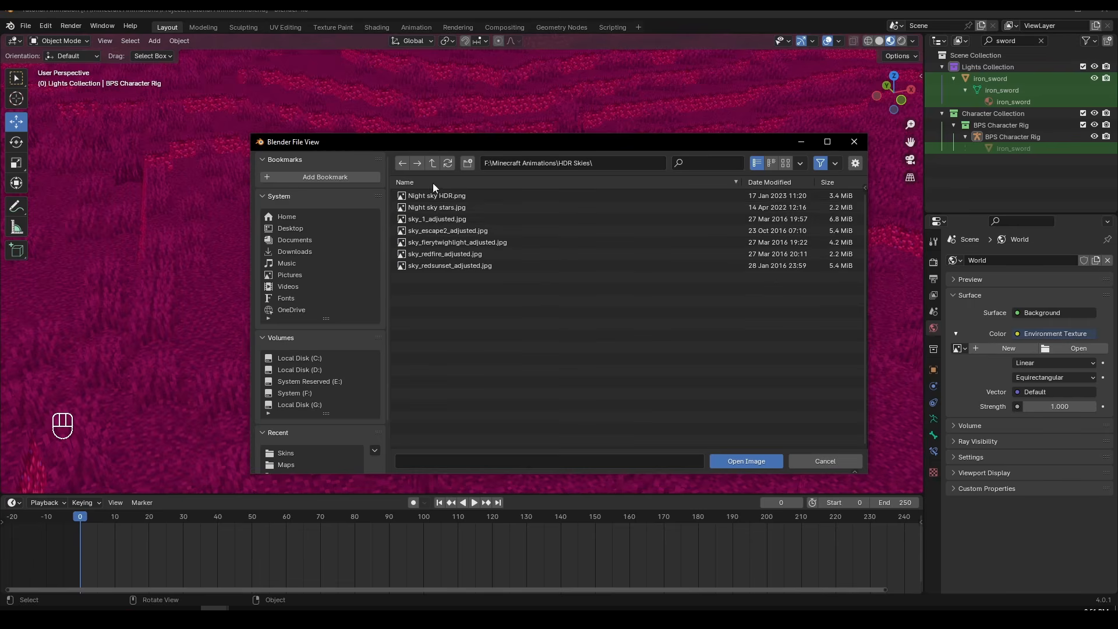
pyautogui.click(787, 164)
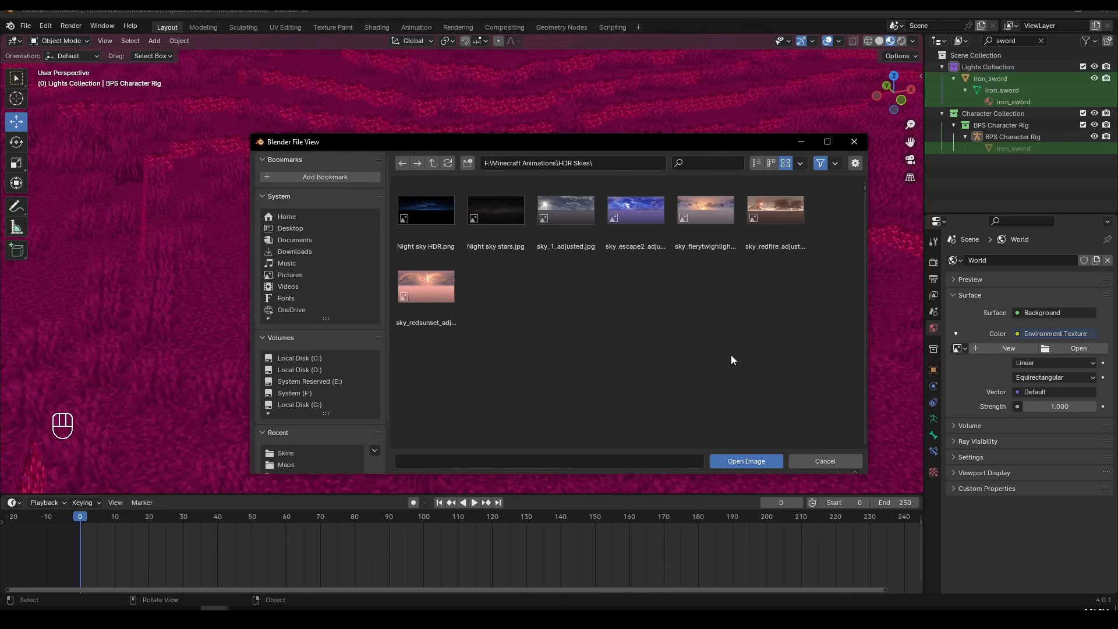
pyautogui.doubleClick(572, 217)
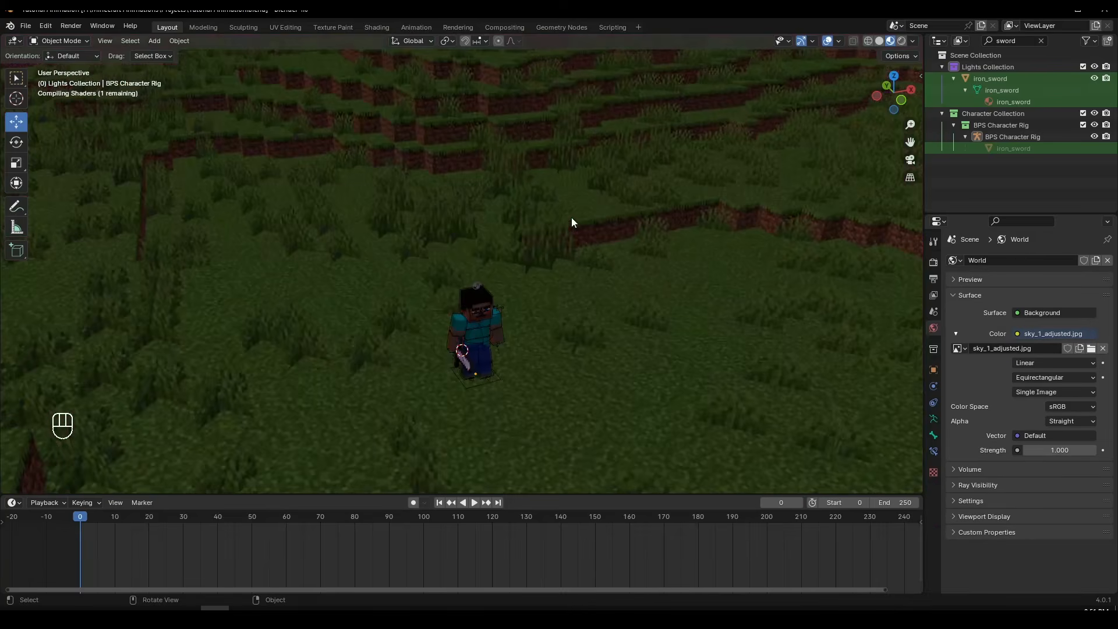
# Set the world background strength to 7.5 with the sky and village in view
pyautogui.moveTo(548, 292); pyautogui.dragTo(546, 266, button='middle')
pyautogui.scroll(-10, 546, 265)
pyautogui.moveTo(568, 219); pyautogui.dragTo(881, 342, button='middle')
pyautogui.scroll(4, 546, 214)
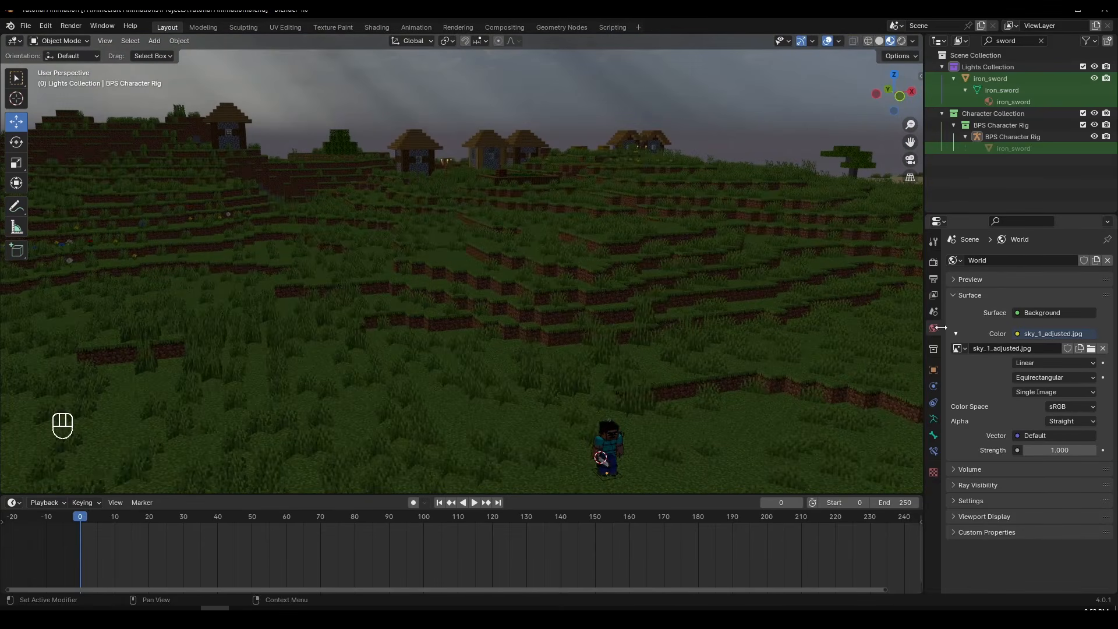
pyautogui.click(1073, 449)
pyautogui.write('4.3')
pyautogui.press('Return')
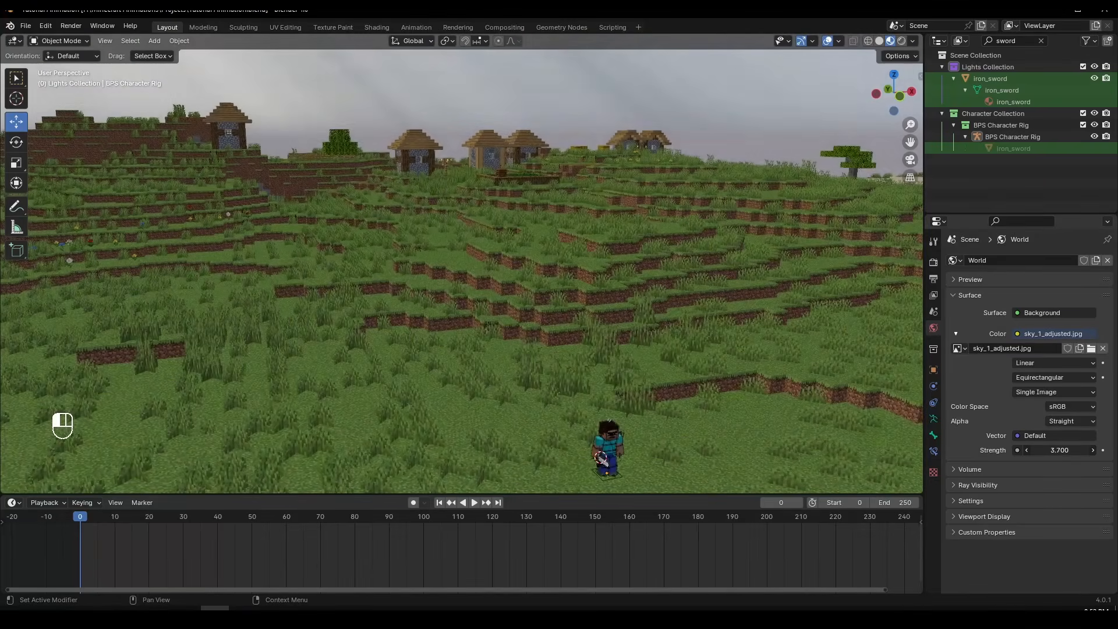
pyautogui.moveTo(1073, 449); pyautogui.dragTo(1095, 449)
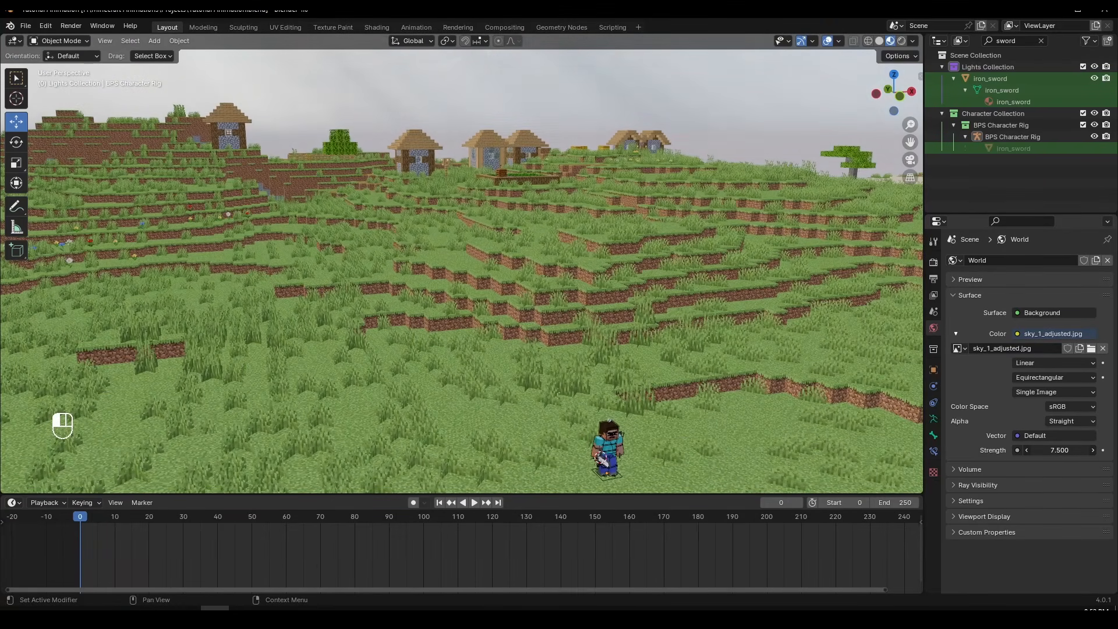
# Check the sky and character lighting in the rendered viewport and return to material preview
pyautogui.scroll(-6, 595, 238)
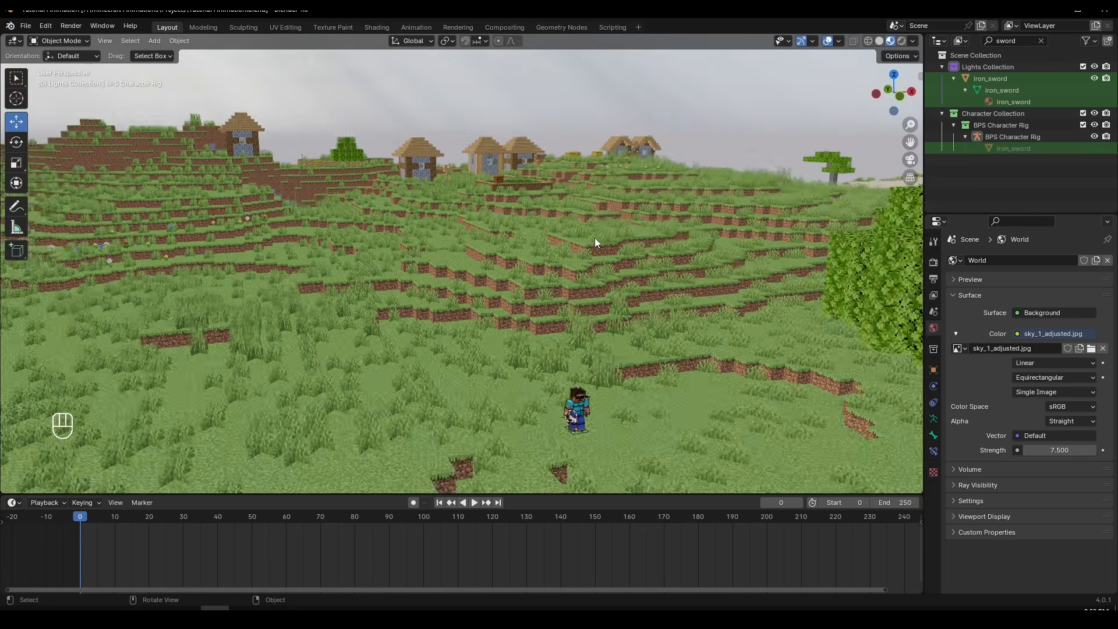
pyautogui.moveTo(595, 237); pyautogui.dragTo(577, 284, button='middle')
pyautogui.scroll(4, 611, 319)
pyautogui.moveTo(612, 319); pyautogui.dragTo(517, 369, button='middle')
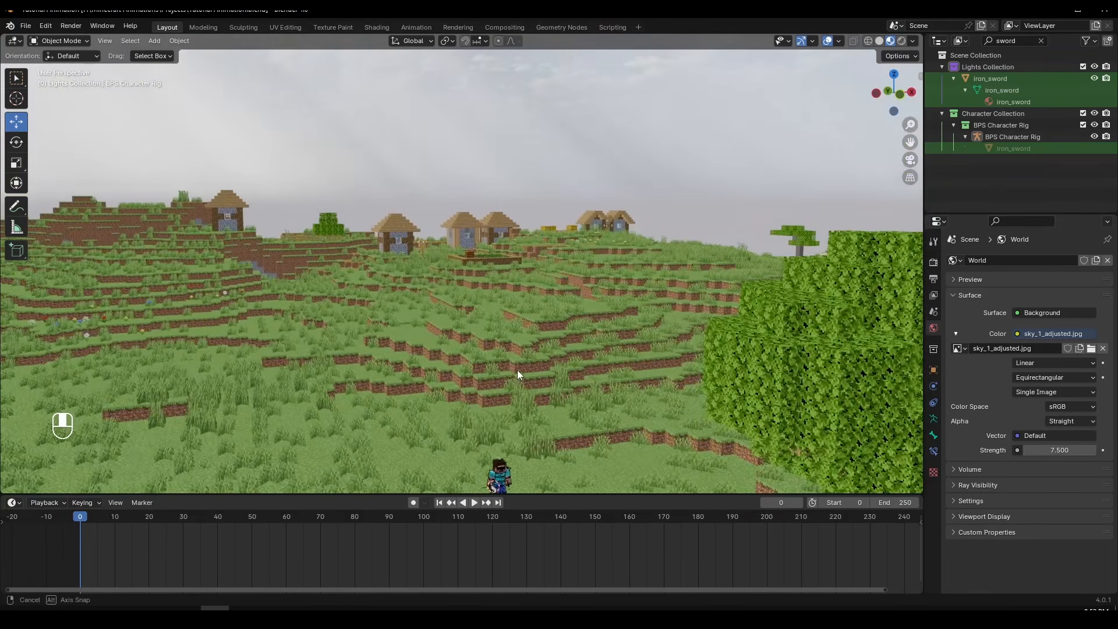
pyautogui.click(902, 42)
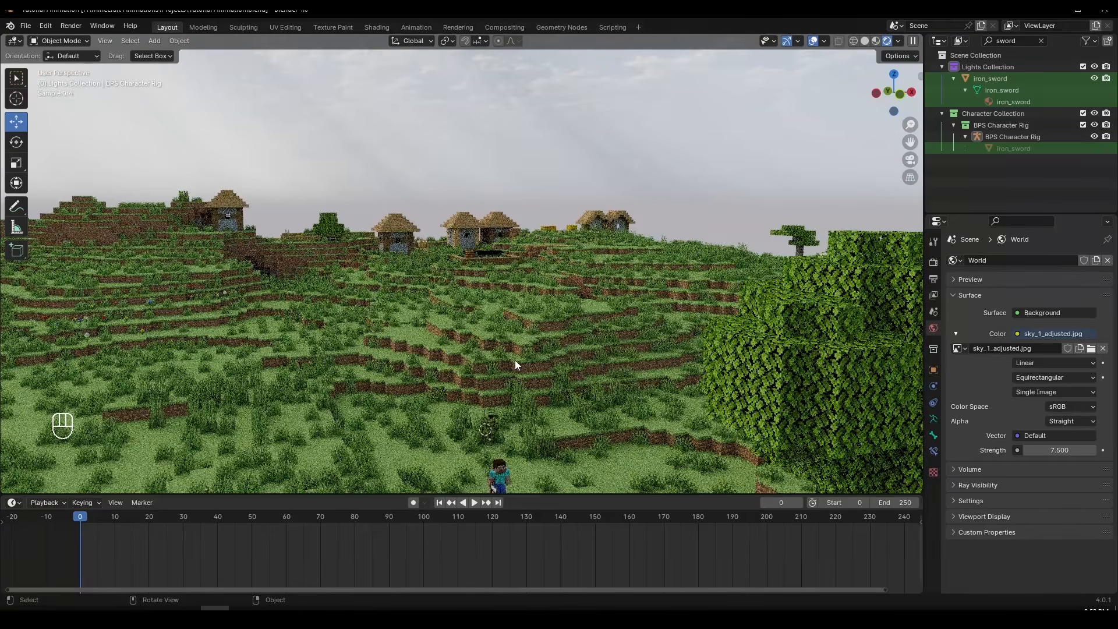
pyautogui.moveTo(515, 365); pyautogui.dragTo(872, 47, button='middle')
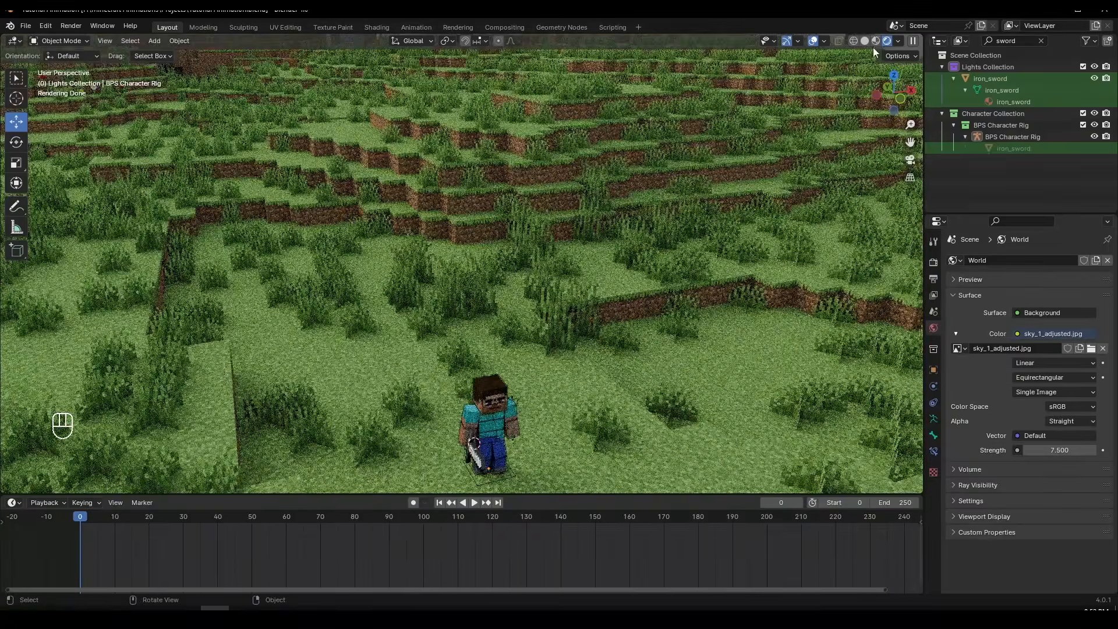
pyautogui.click(877, 41)
# Examine the lit landscape, tree and character from several distances and angles in material preview
pyautogui.scroll(-6, 557, 336)
pyautogui.moveTo(543, 302); pyautogui.dragTo(541, 290, button='middle')
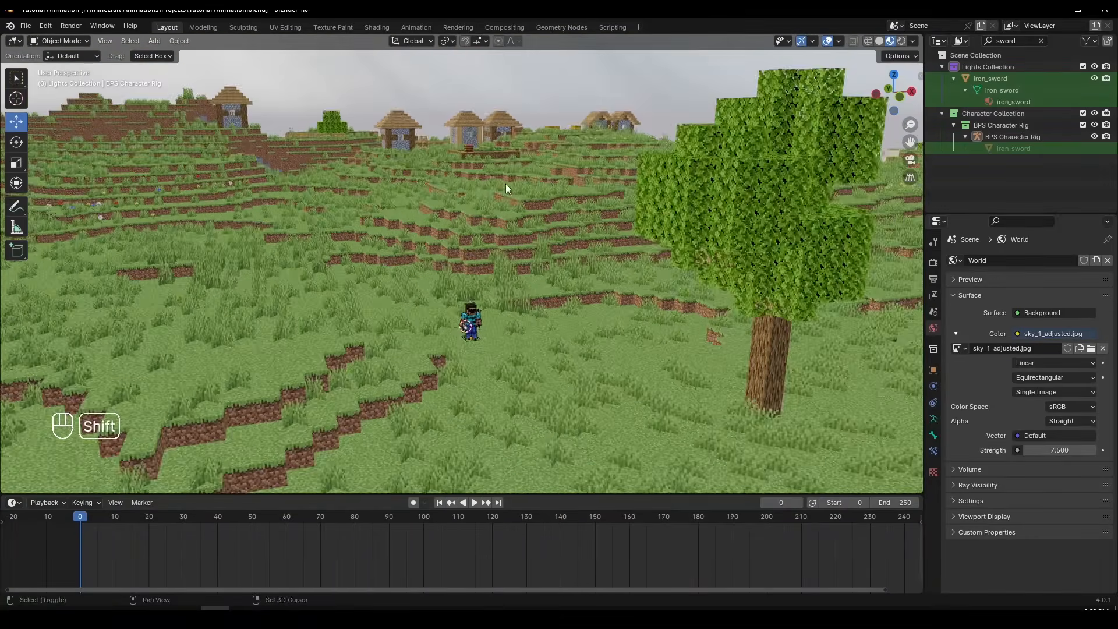
pyautogui.keyDown('shift'); pyautogui.moveTo(506, 184); pyautogui.dragTo(542, 325, button='middle'); pyautogui.keyUp('shift')
pyautogui.keyDown('shift'); pyautogui.moveTo(525, 217); pyautogui.dragTo(498, 245, button='middle'); pyautogui.keyUp('shift')
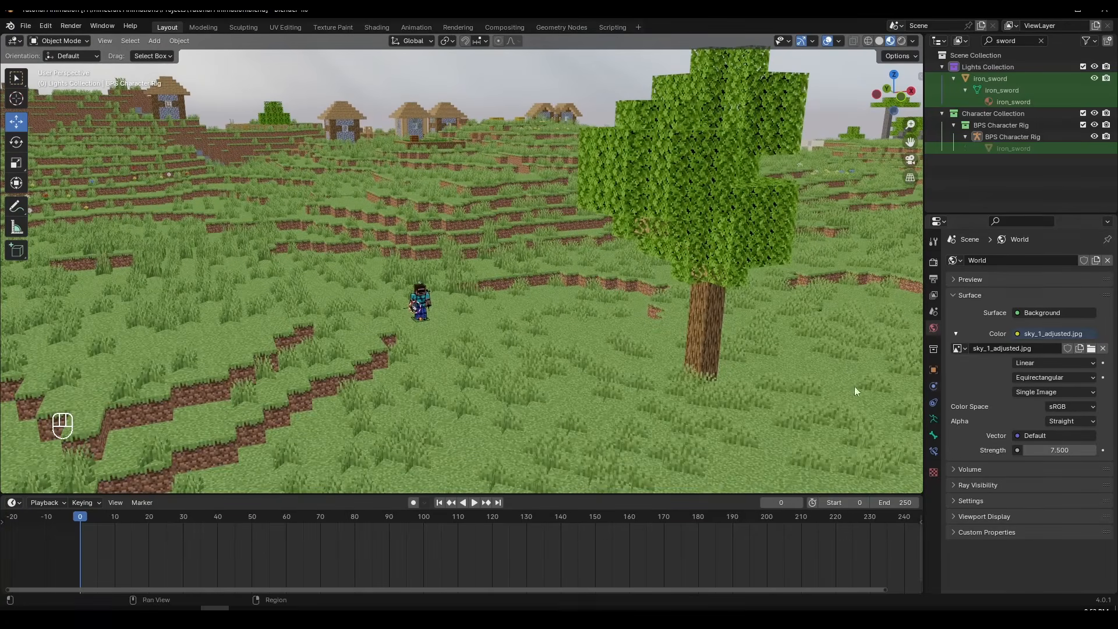
pyautogui.scroll(4, 532, 330)
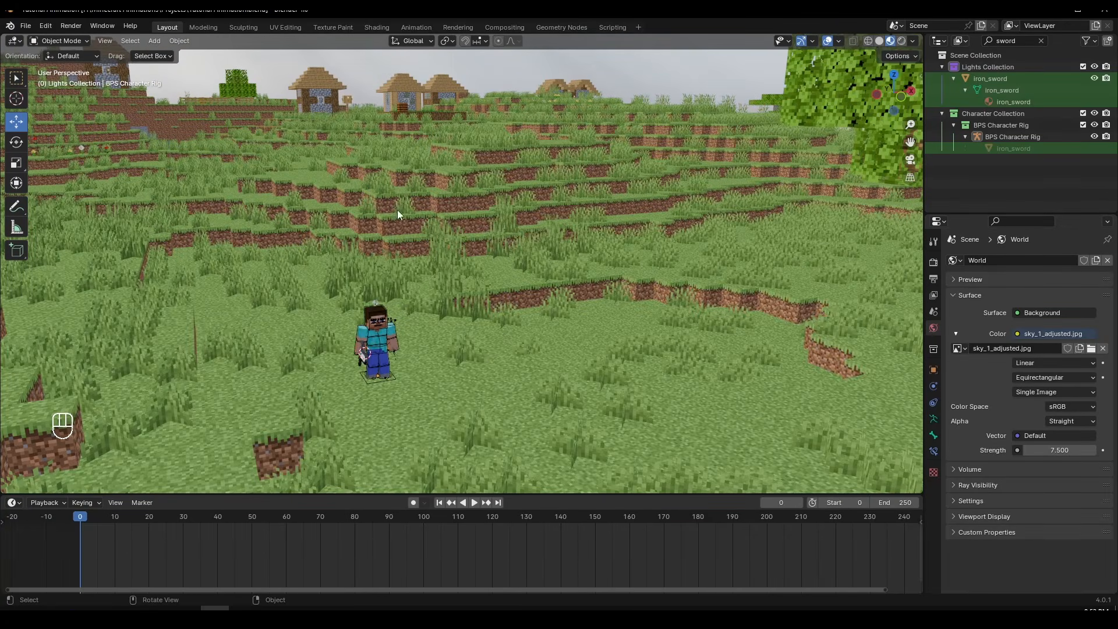
pyautogui.scroll(-4, 397, 210)
pyautogui.moveTo(382, 237); pyautogui.dragTo(408, 246, button='middle')
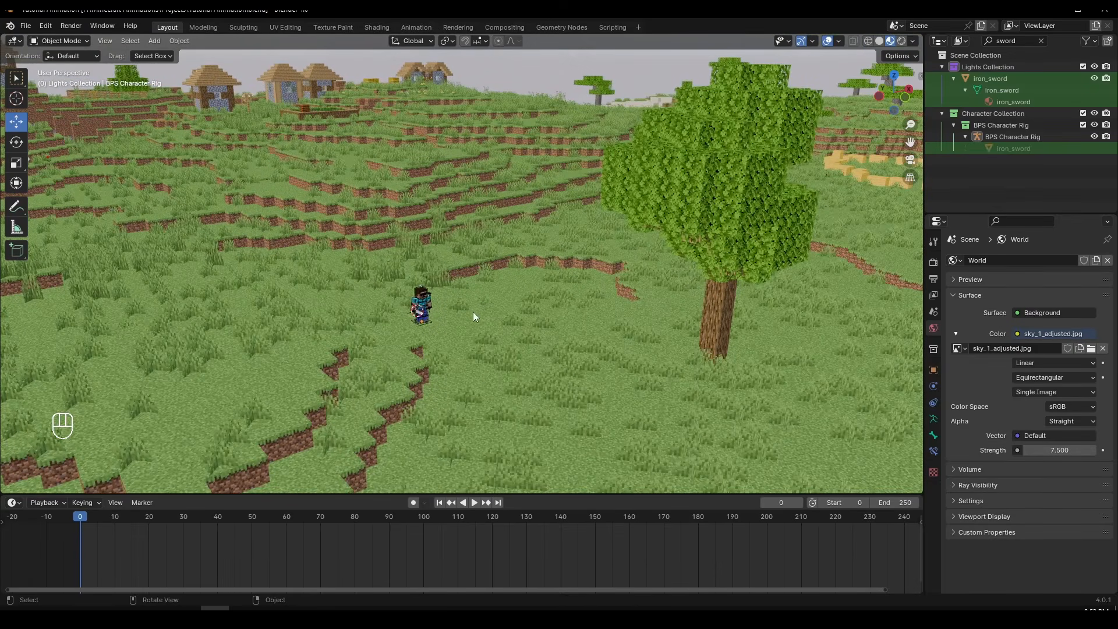
pyautogui.moveTo(499, 346); pyautogui.dragTo(550, 368, button='middle')
pyautogui.scroll(6, 463, 316)
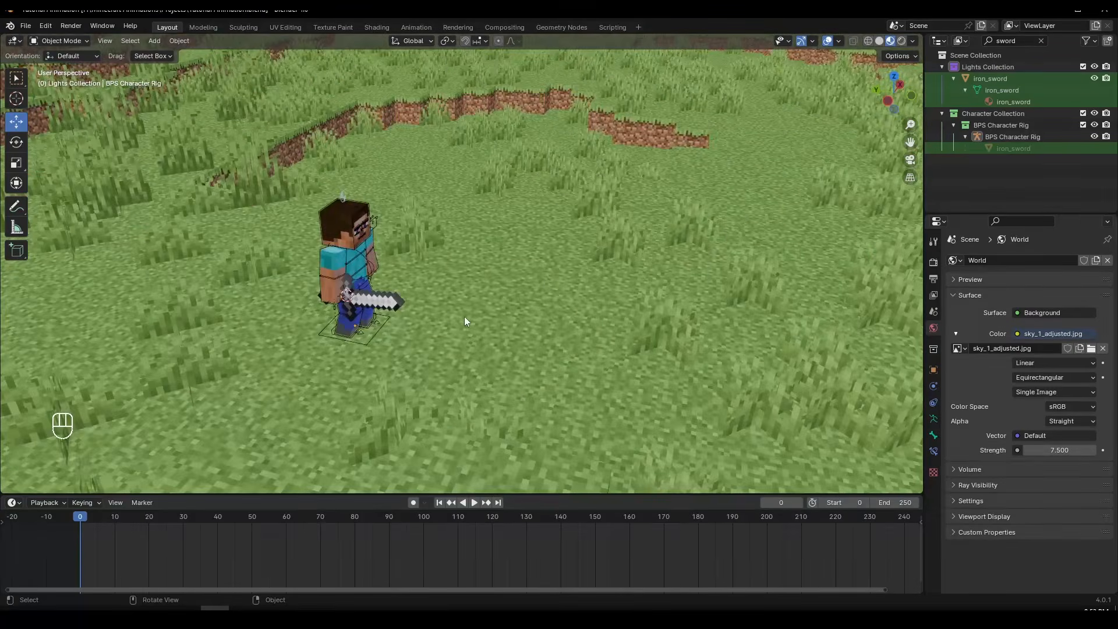
# Place the 3D cursor on the grass in front of the character and add a Sun light there
pyautogui.press('shift')
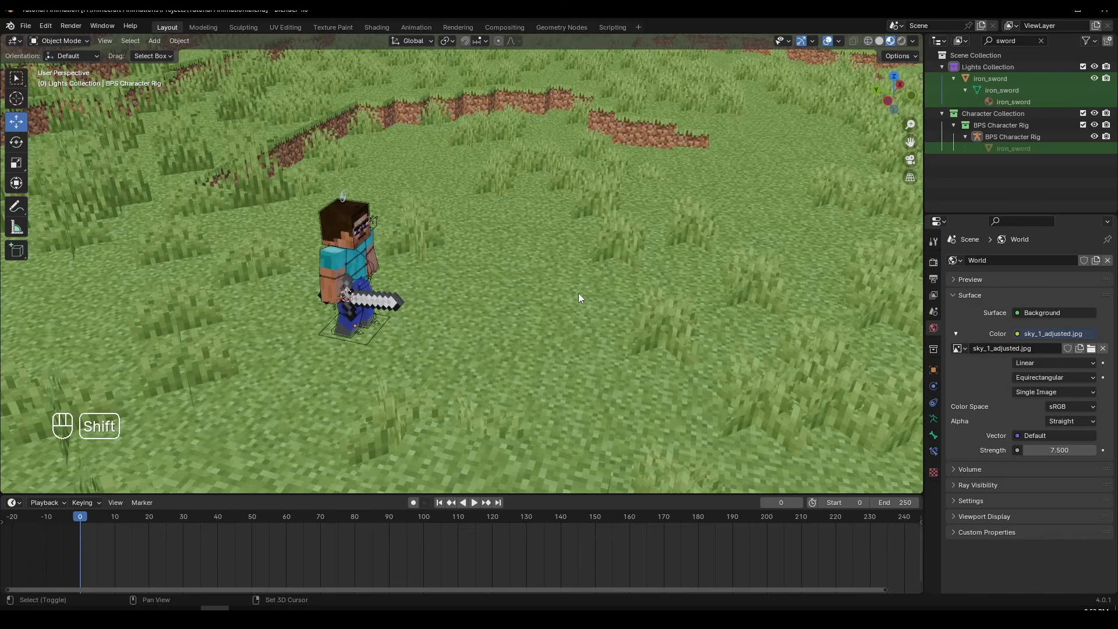
pyautogui.moveTo(578, 319); pyautogui.dragTo(574, 306, button='middle')
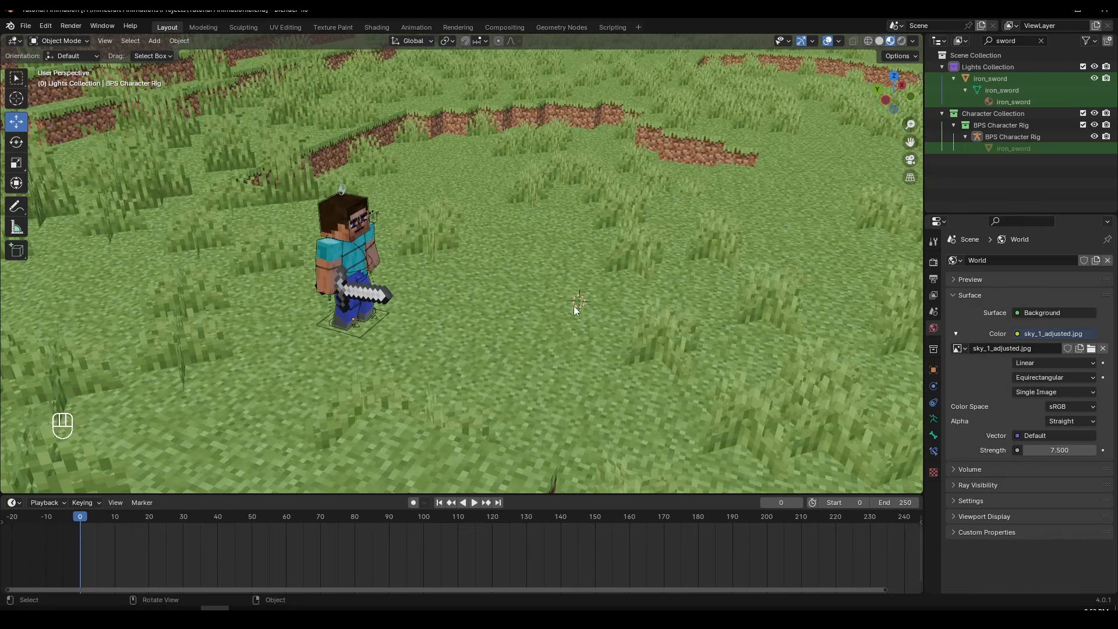
pyautogui.hotkey('shift', 'a')
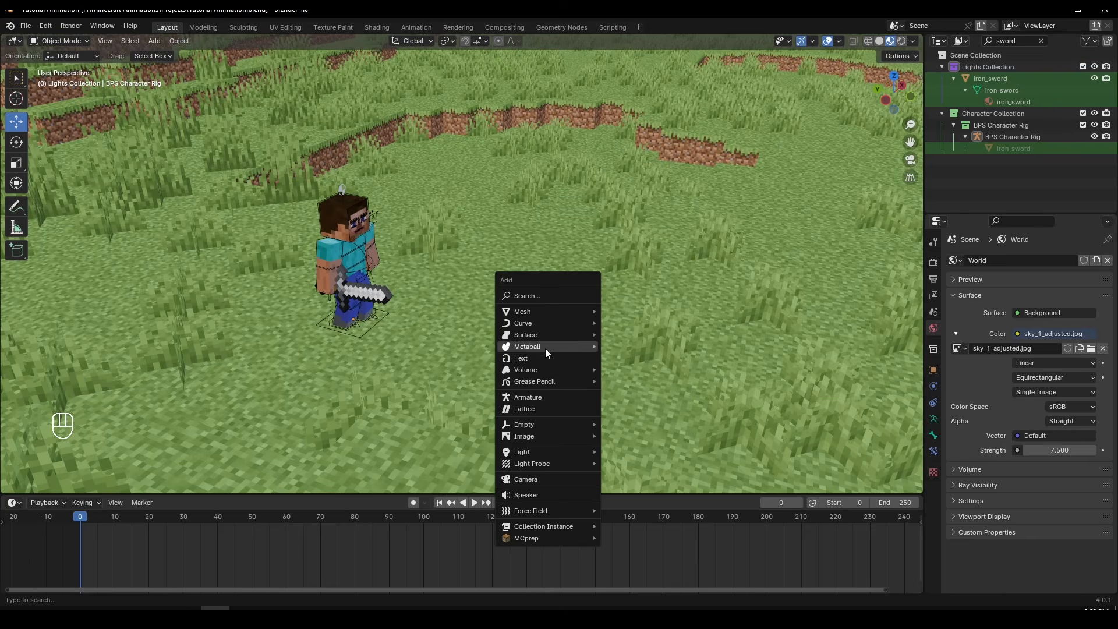
pyautogui.moveTo(537, 451)
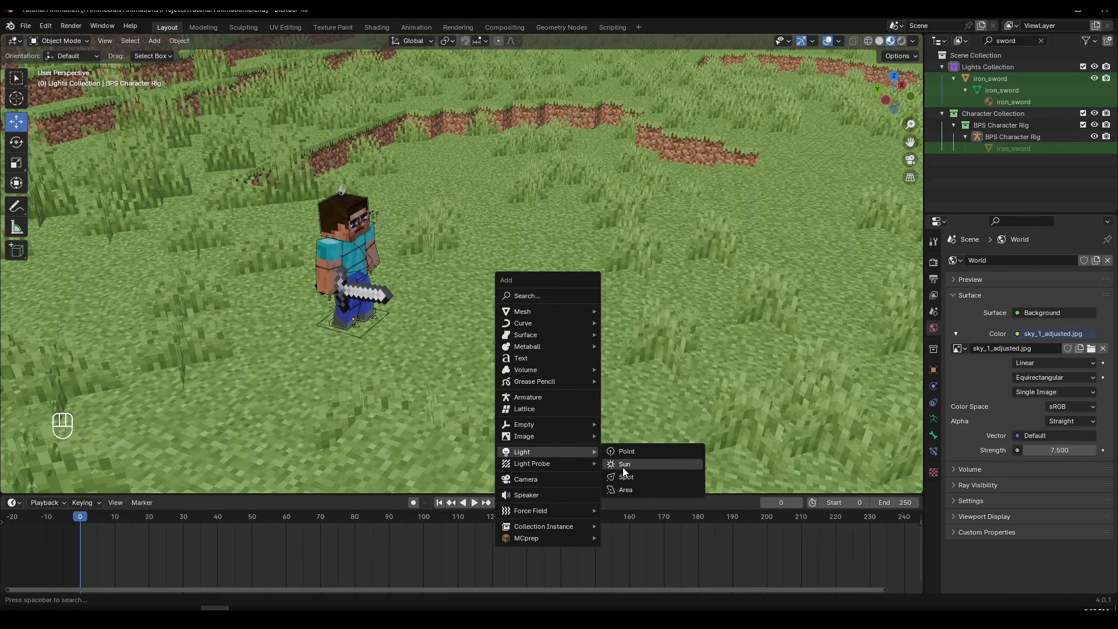
pyautogui.click(542, 297)
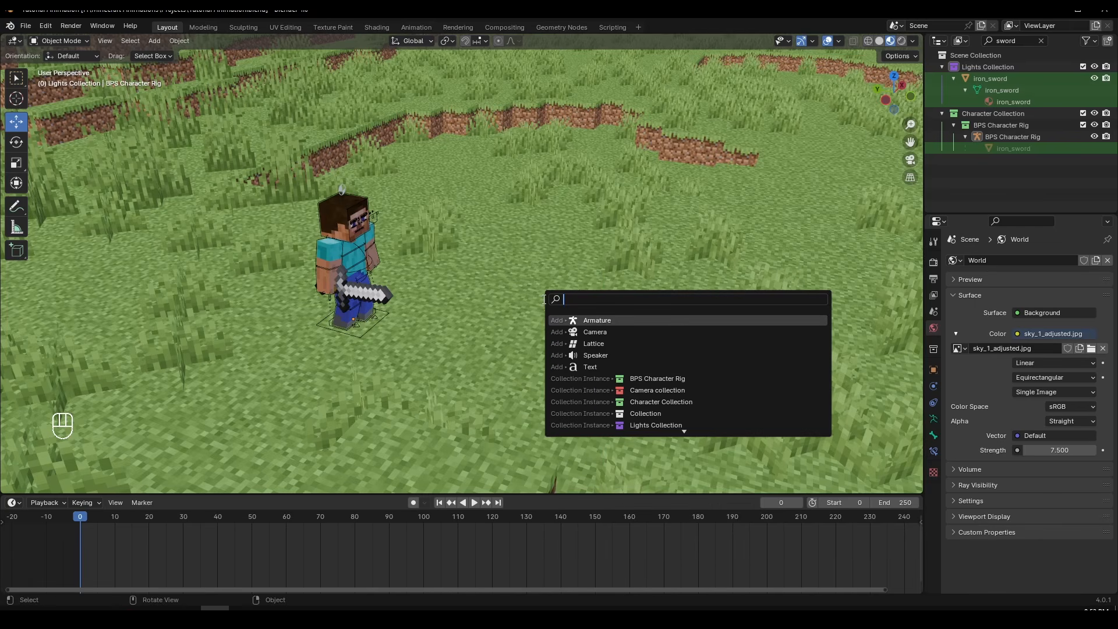
pyautogui.write('sun')
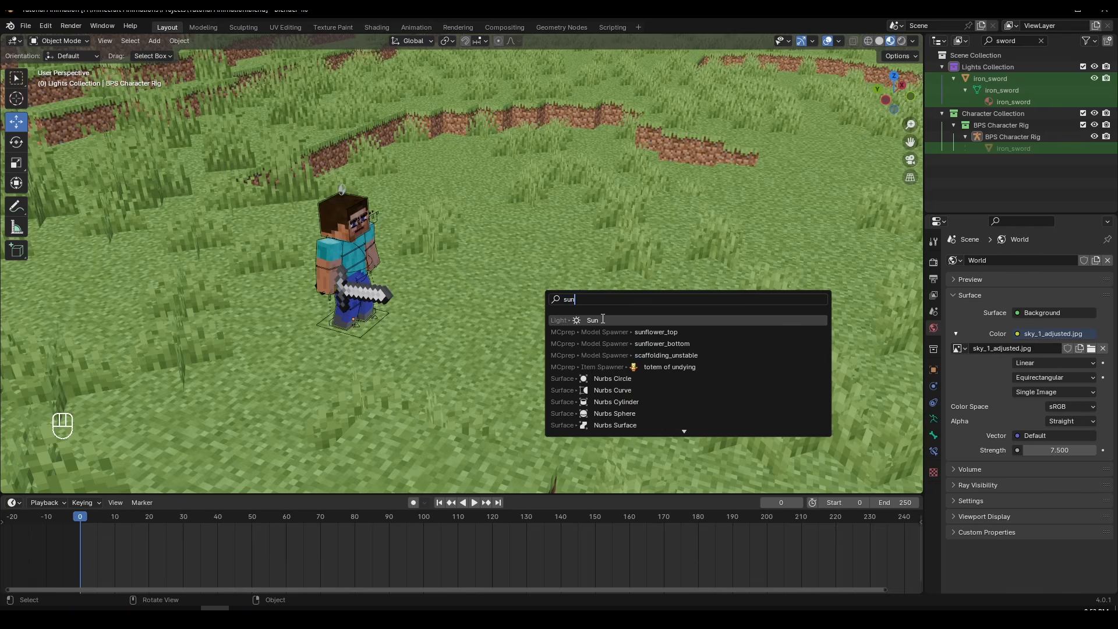
pyautogui.click(602, 320)
# Raise the sun light high above the ground in front of the character
pyautogui.scroll(-6, 602, 318)
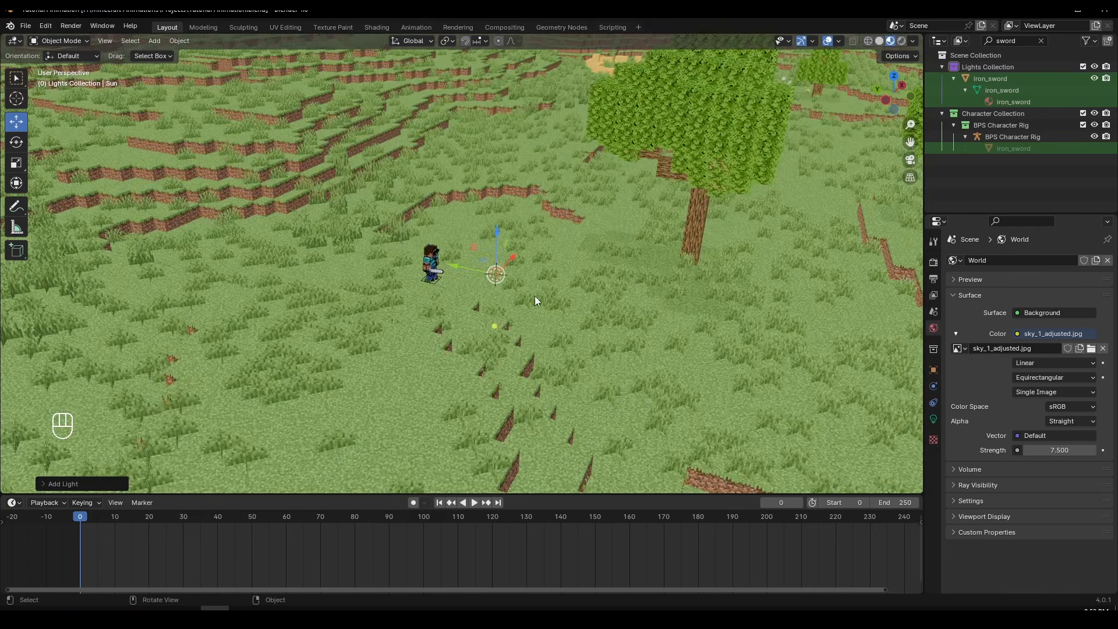
pyautogui.scroll(3, 534, 249)
pyautogui.moveTo(535, 291); pyautogui.dragTo(560, 277, button='middle')
pyautogui.scroll(-3, 534, 256)
pyautogui.scroll(3, 560, 278)
pyautogui.scroll(1, 561, 277)
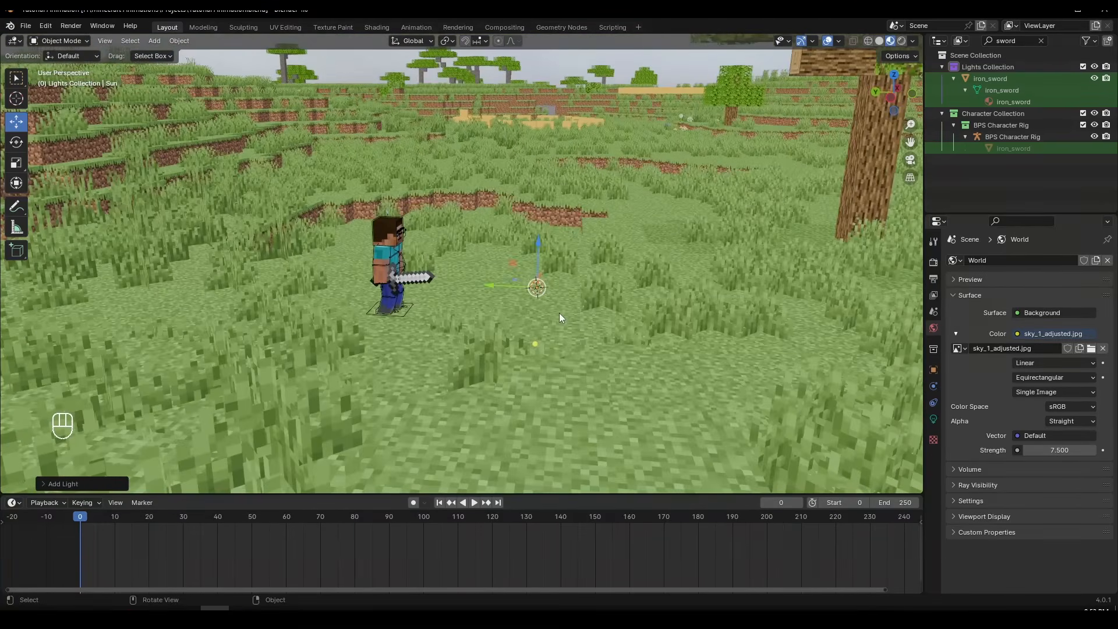
pyautogui.press('g')
pyautogui.click(602, 128)
pyautogui.keyDown('shift'); pyautogui.moveTo(602, 128); pyautogui.dragTo(551, 353, button='middle'); pyautogui.keyUp('shift')
pyautogui.press('g')
pyautogui.click(585, 129)
# Move the sun light farther up and away from the character, over the terraced hills beyond the trees
pyautogui.scroll(2, 587, 134)
pyautogui.moveTo(588, 138); pyautogui.dragTo(526, 298, button='middle')
pyautogui.scroll(-5, 554, 179)
pyautogui.press('g')
pyautogui.click(484, 239)
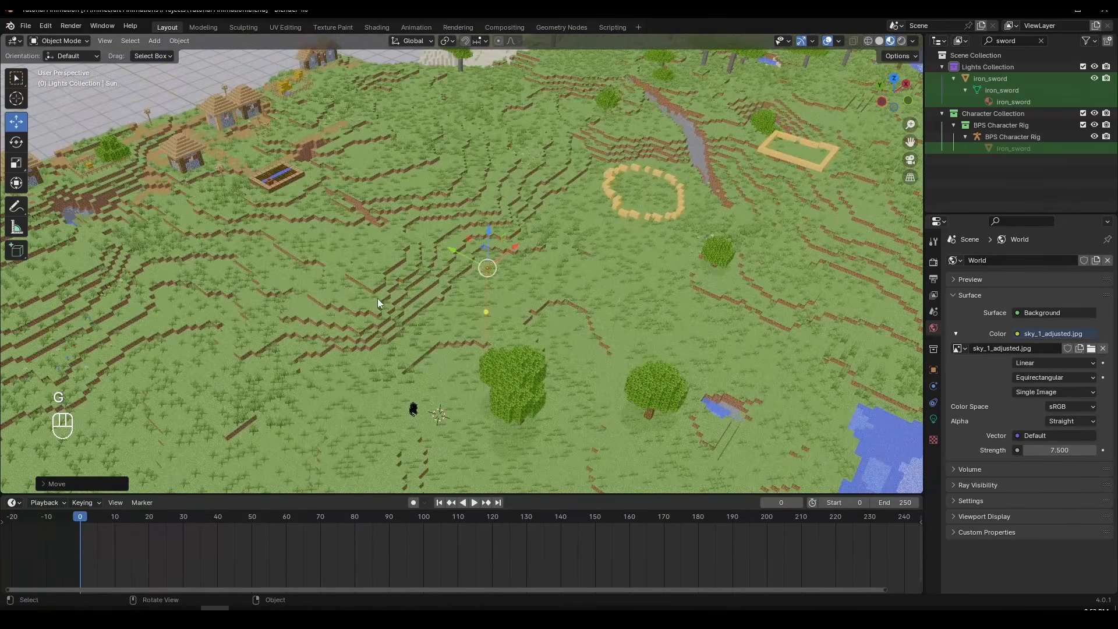
# Move the sun light to a new spot in the air over the landscape beyond the character and the nearest tree
pyautogui.moveTo(378, 298); pyautogui.dragTo(407, 309, button='middle')
pyautogui.press('g')
pyautogui.click(606, 338)
pyautogui.press('g')
pyautogui.click(515, 360)
pyautogui.moveTo(515, 359); pyautogui.dragTo(560, 309, button='middle')
pyautogui.scroll(2, 561, 350)
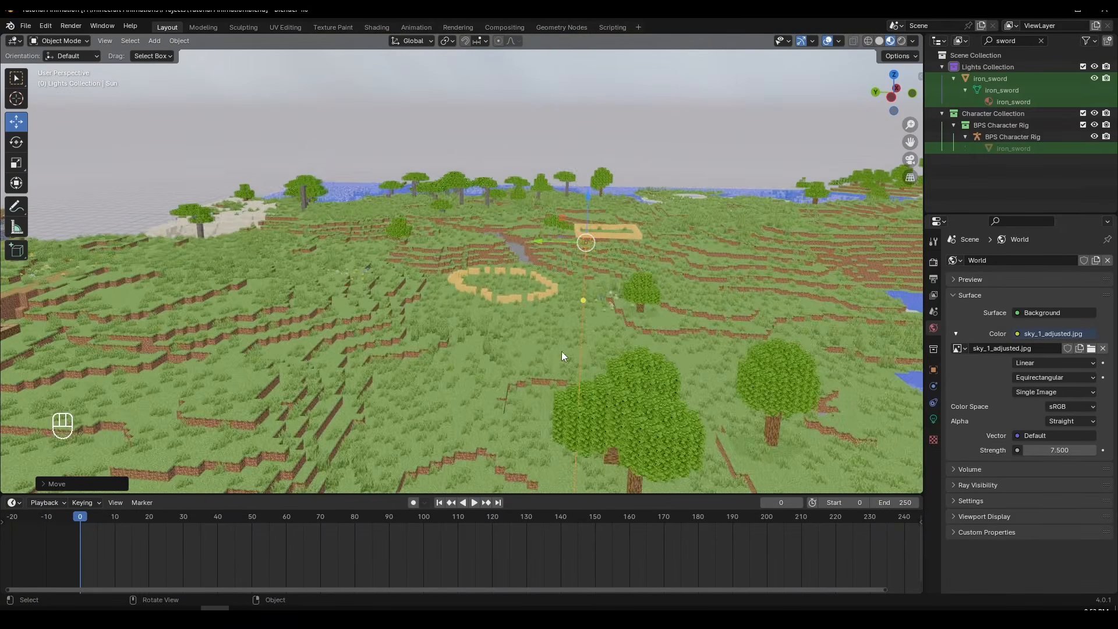
pyautogui.keyDown('shift'); pyautogui.moveTo(562, 351); pyautogui.dragTo(563, 284, button='middle'); pyautogui.keyUp('shift')
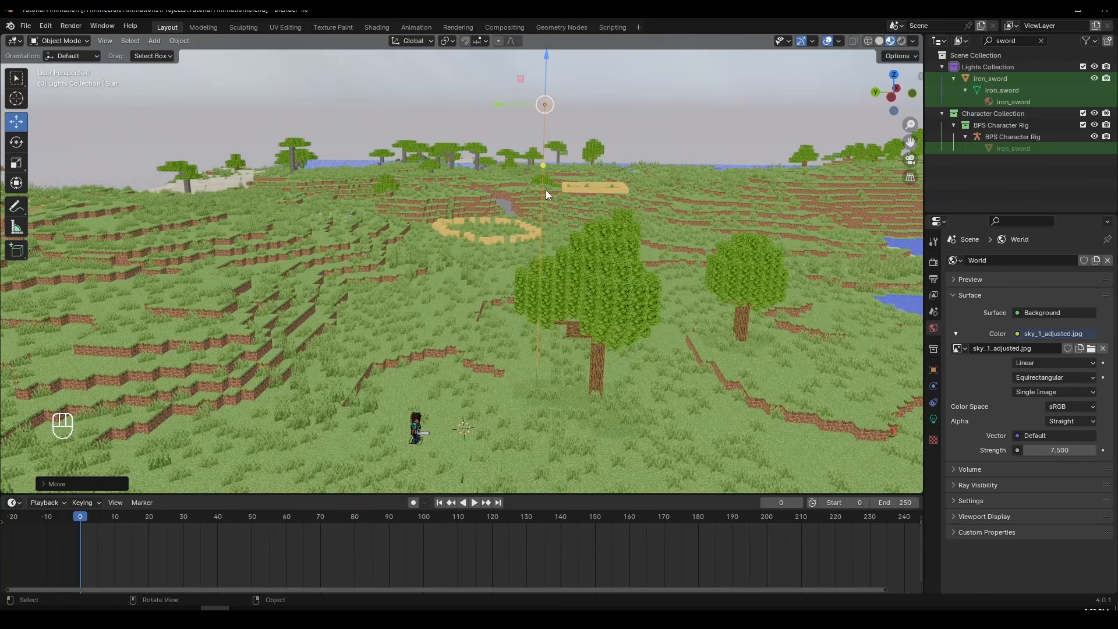
pyautogui.press('r')
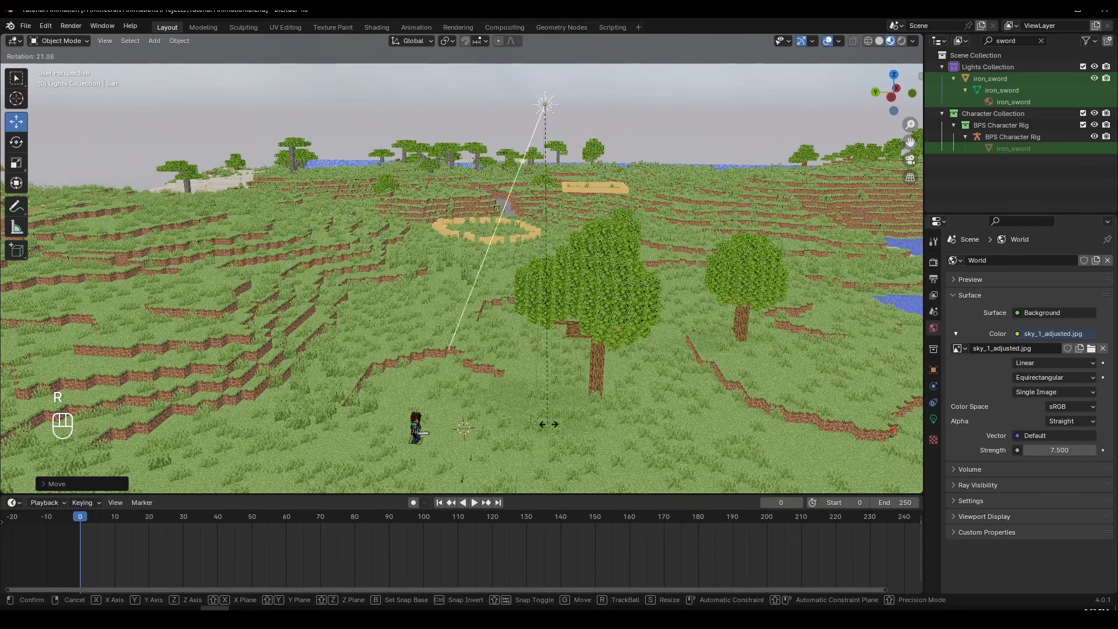
pyautogui.rightClick(585, 414)
pyautogui.rightClick(579, 401)
pyautogui.press('Escape')
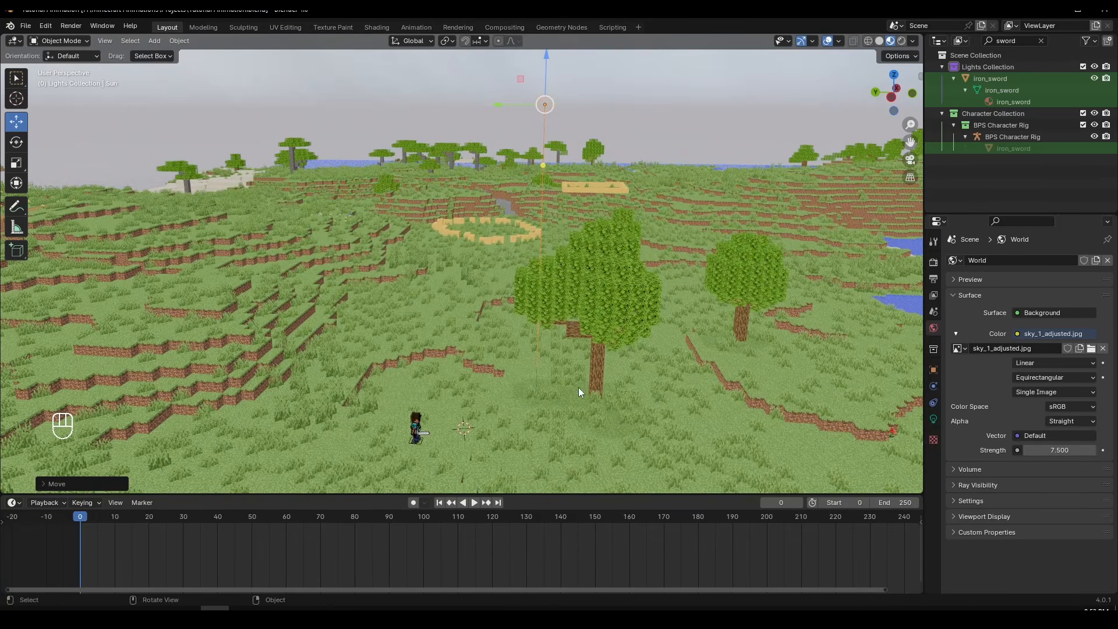
pyautogui.press('r')
pyautogui.rightClick(657, 393)
# Rotate the sun light so its beam slants down toward the ground near the character
pyautogui.press('r')
pyautogui.press('r')
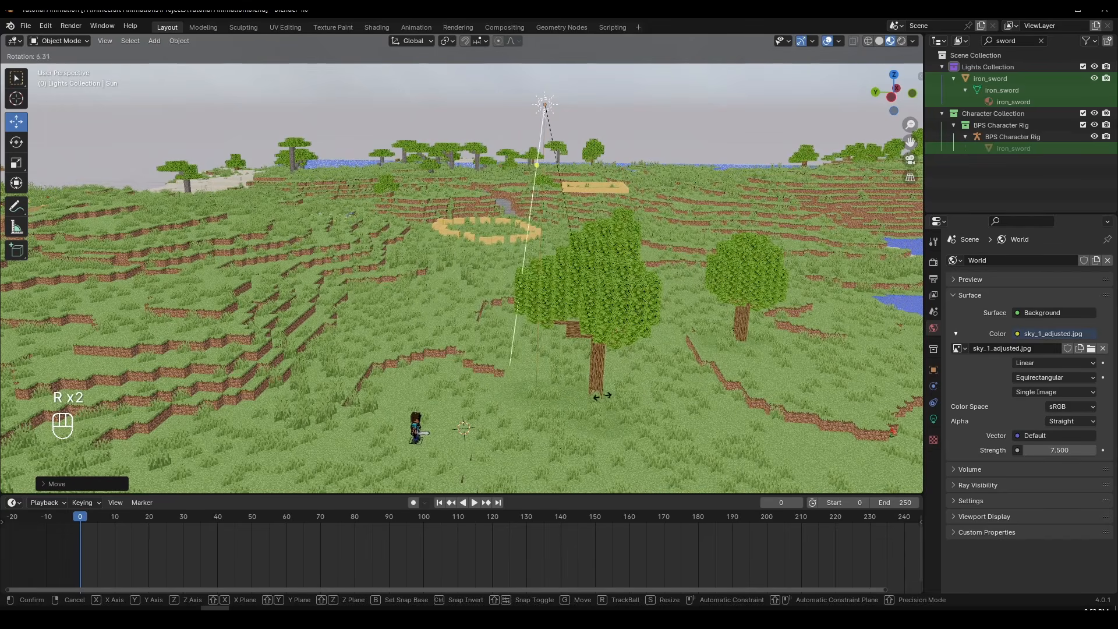
pyautogui.click(434, 382)
# Show the viewport in rendered shading and rotate the sun light slightly further while viewing the character and tree
pyautogui.moveTo(434, 382); pyautogui.dragTo(370, 412, button='middle')
pyautogui.keyDown('shift'); pyautogui.moveTo(370, 412); pyautogui.dragTo(418, 349, button='middle'); pyautogui.keyUp('shift')
pyautogui.scroll(3, 419, 385)
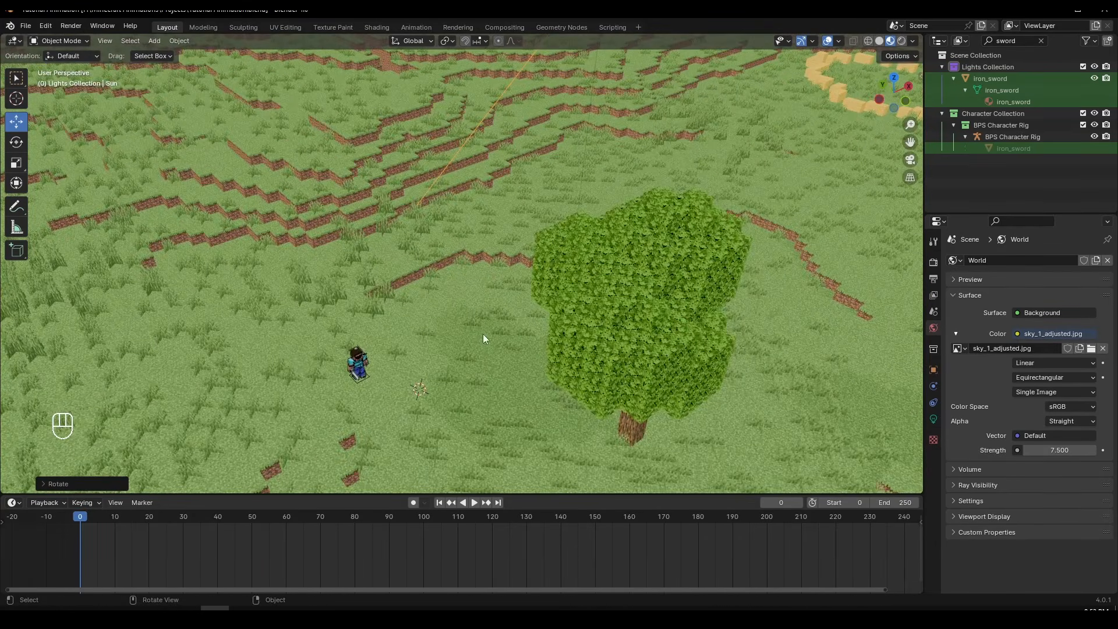
pyautogui.moveTo(354, 371); pyautogui.dragTo(376, 355, button='middle')
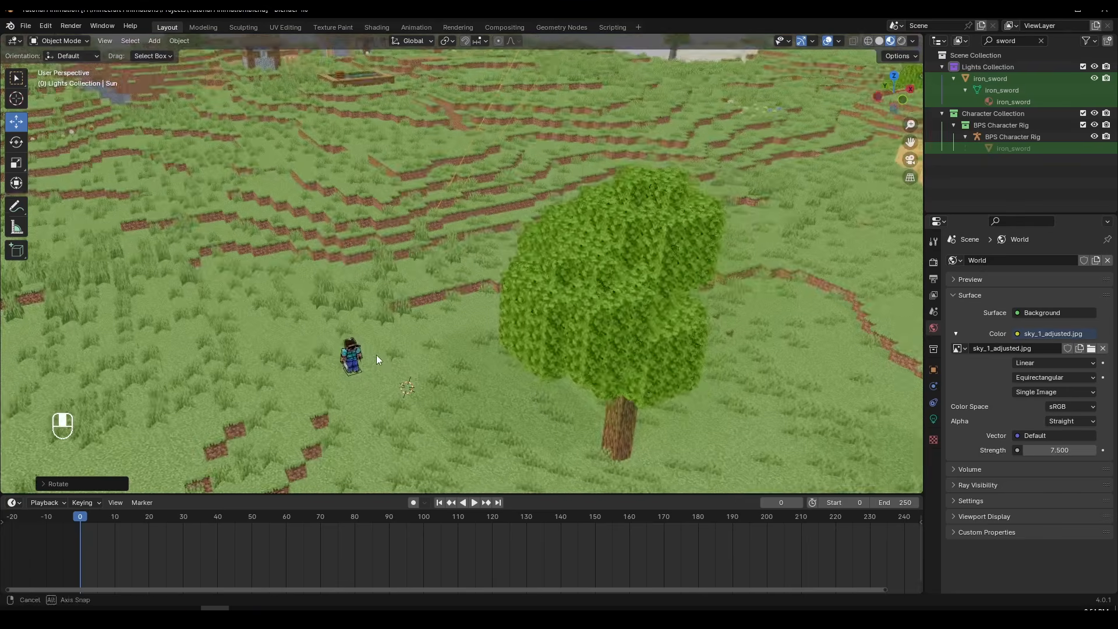
pyautogui.scroll(3, 376, 355)
pyautogui.moveTo(350, 394)
pyautogui.keyDown('shift'); pyautogui.mouseDown(button='middle')
pyautogui.moveTo(496, 280)
pyautogui.moveTo(931, 110)
pyautogui.mouseUp(button='middle'); pyautogui.keyUp('shift')
pyautogui.scroll(-1, 529, 257)
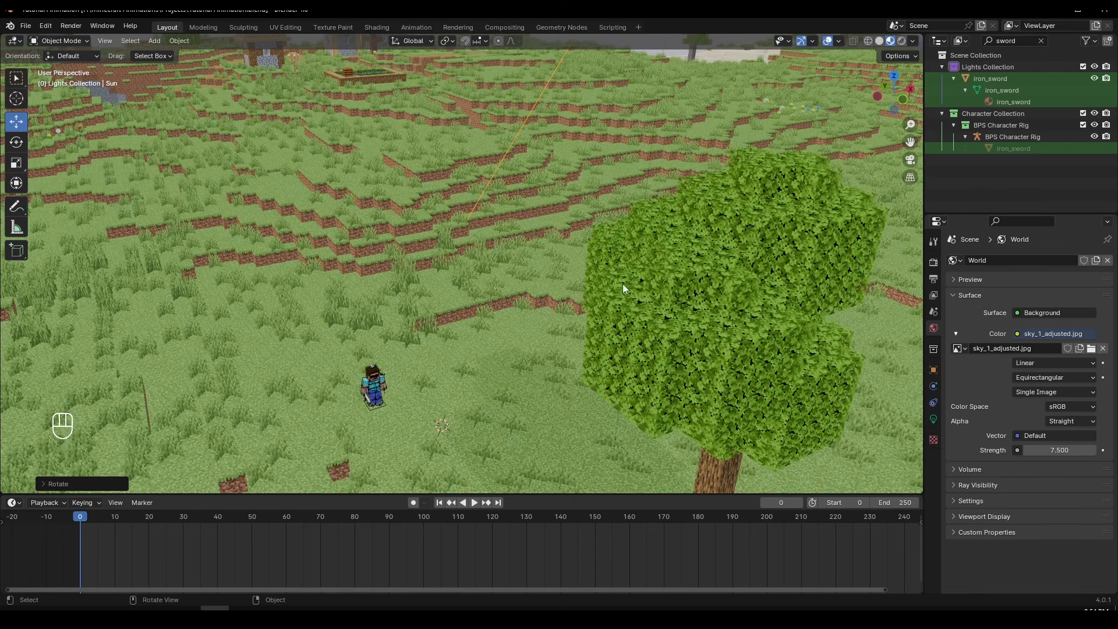
pyautogui.click(902, 41)
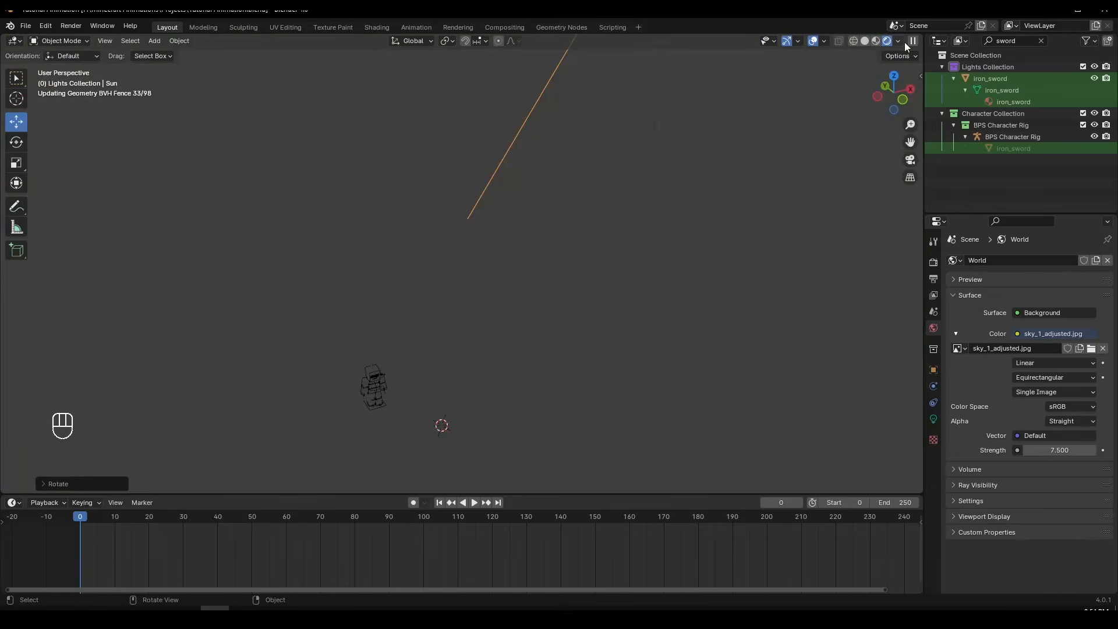
pyautogui.scroll(3, 394, 390)
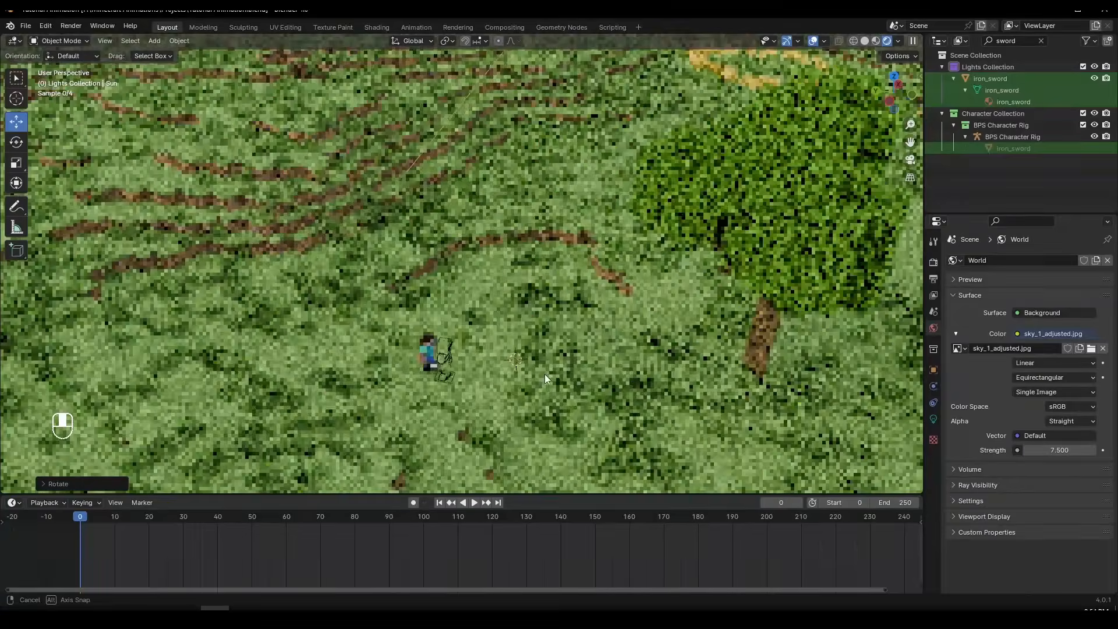
pyautogui.press('r')
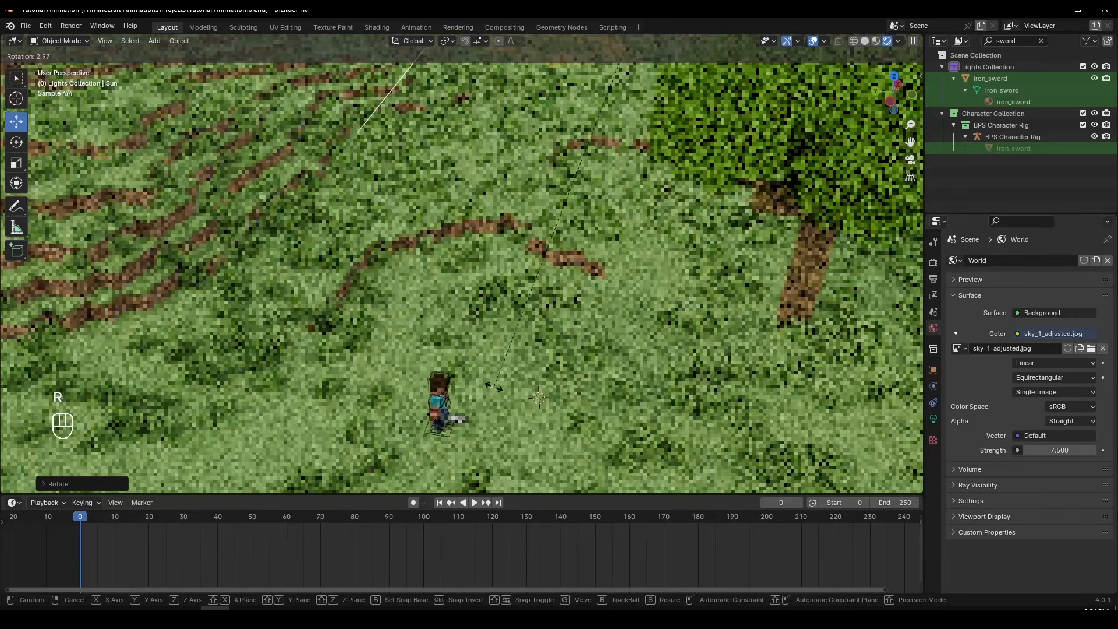
pyautogui.click(495, 386)
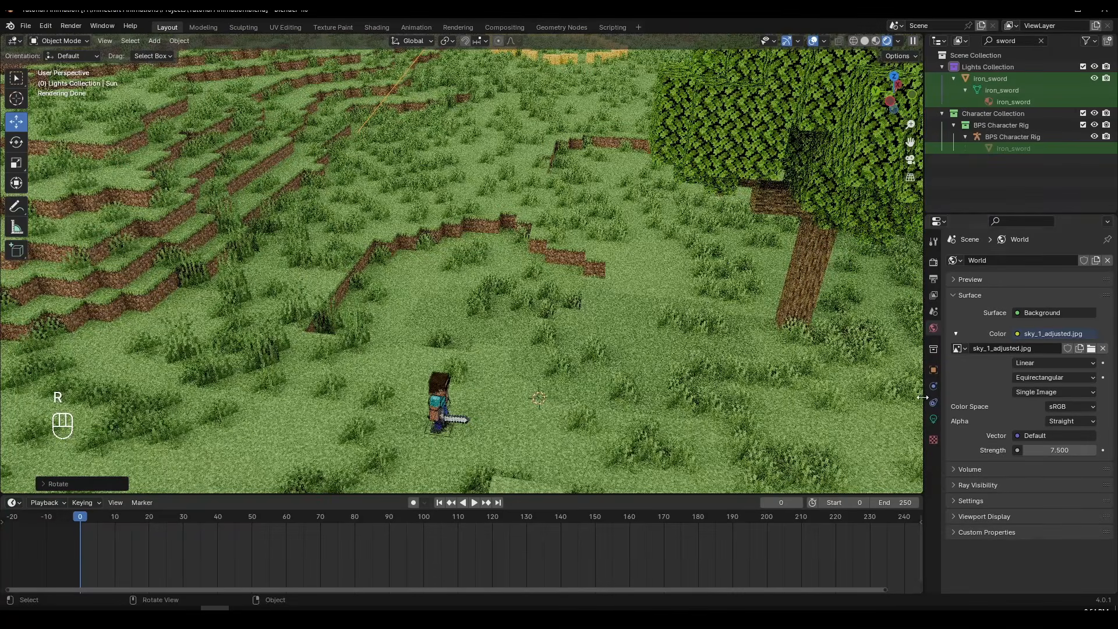
# Return to material preview, select the sun light above the hills and open its light settings
pyautogui.moveTo(755, 321); pyautogui.dragTo(587, 176, button='middle')
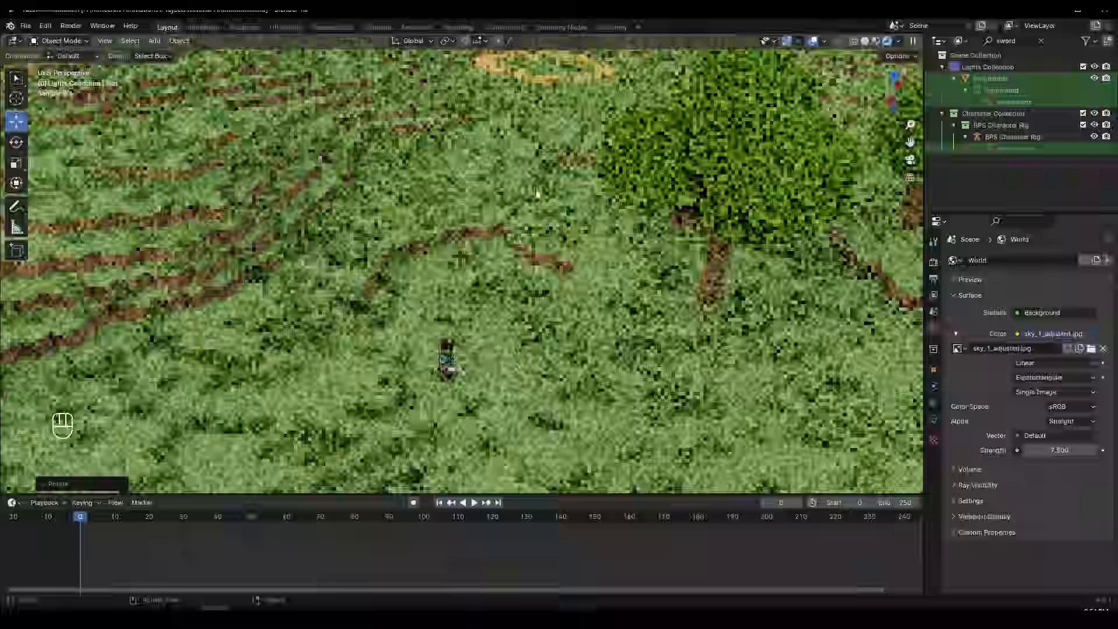
pyautogui.keyDown('shift'); pyautogui.moveTo(669, 175); pyautogui.dragTo(839, 60, button='middle'); pyautogui.keyUp('shift')
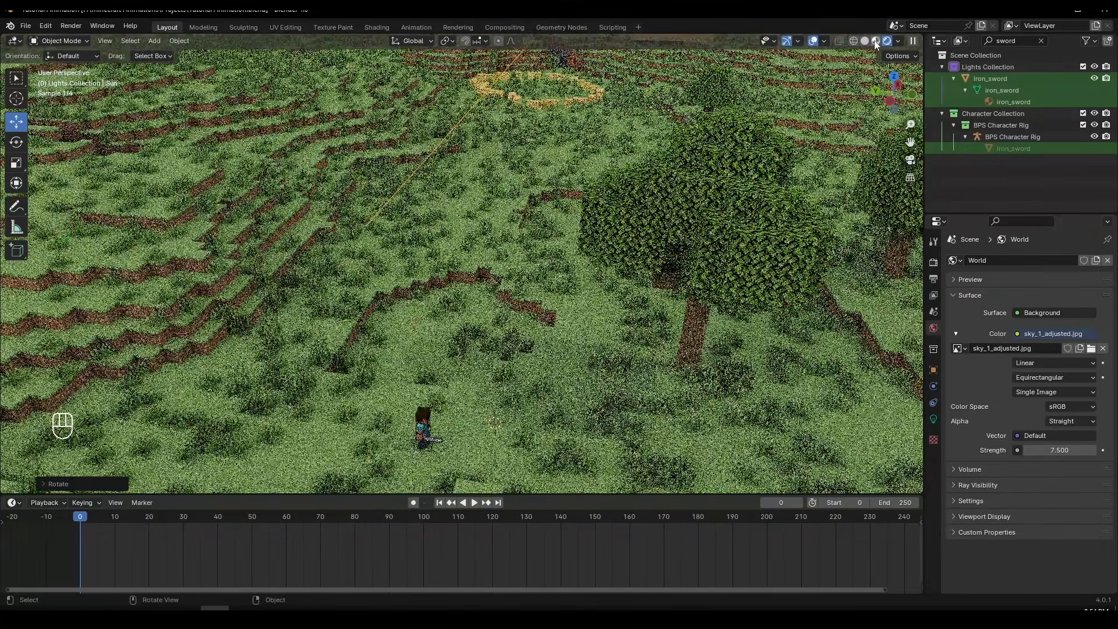
pyautogui.click(876, 40)
pyautogui.click(663, 187)
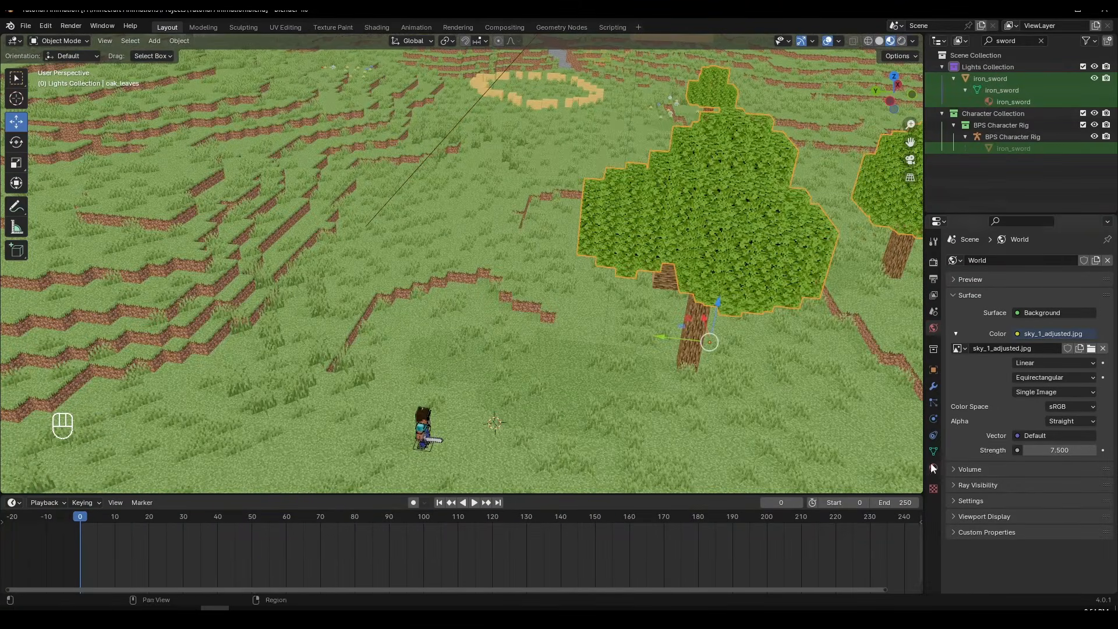
pyautogui.keyDown('shift'); pyautogui.moveTo(840, 401); pyautogui.dragTo(582, 146, button='middle'); pyautogui.keyUp('shift')
pyautogui.click(603, 125)
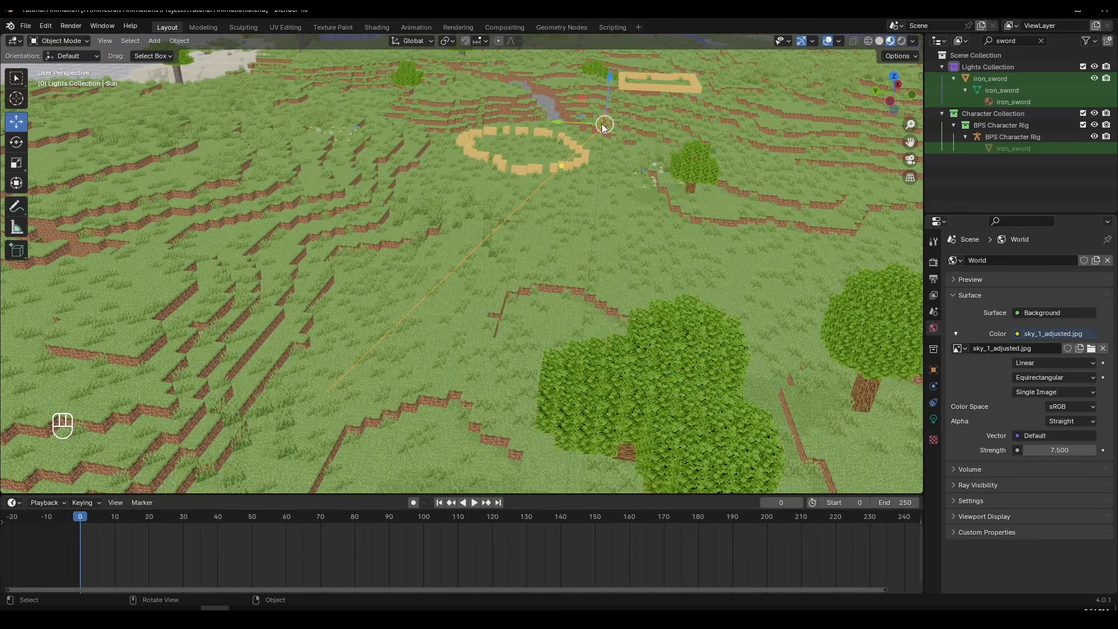
pyautogui.click(933, 419)
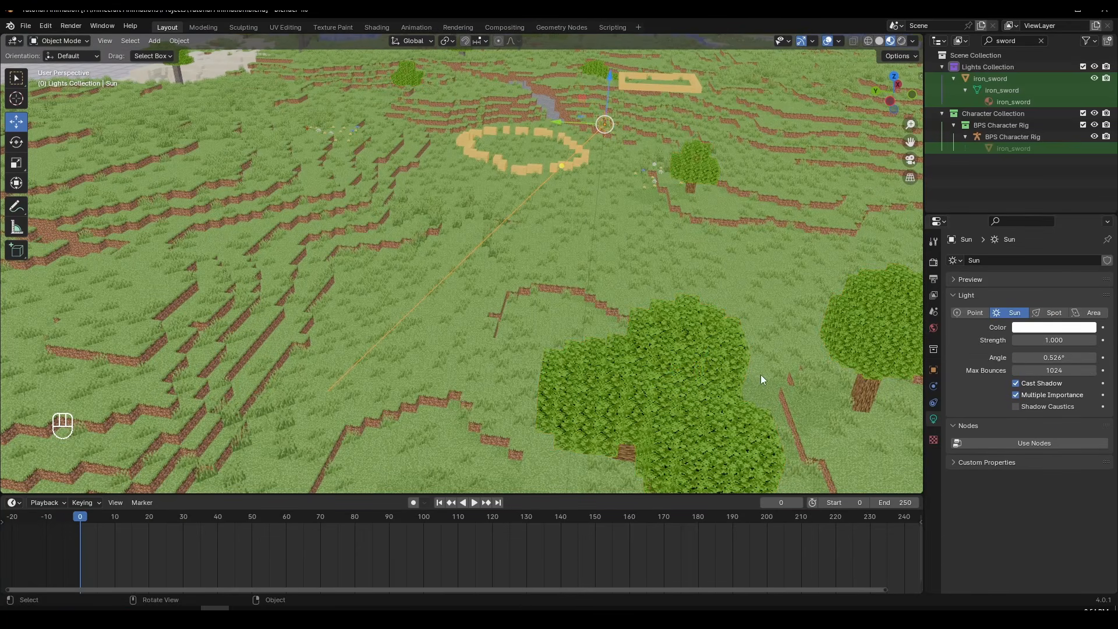
# Show the rendered view and set the sun light's strength to 5
pyautogui.click(906, 44)
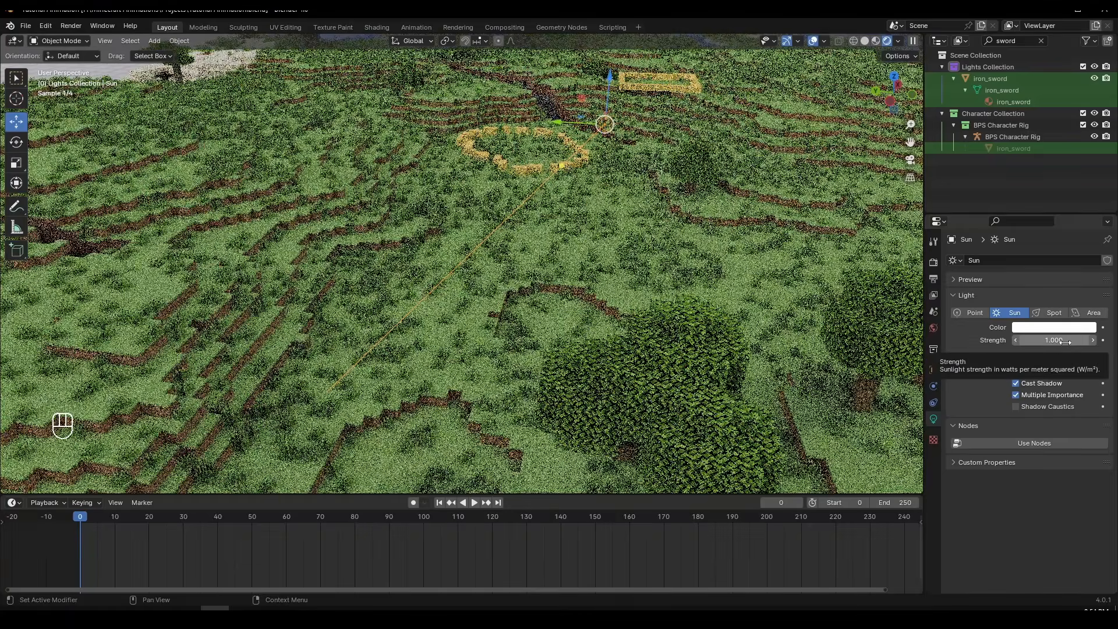
pyautogui.click(1064, 341)
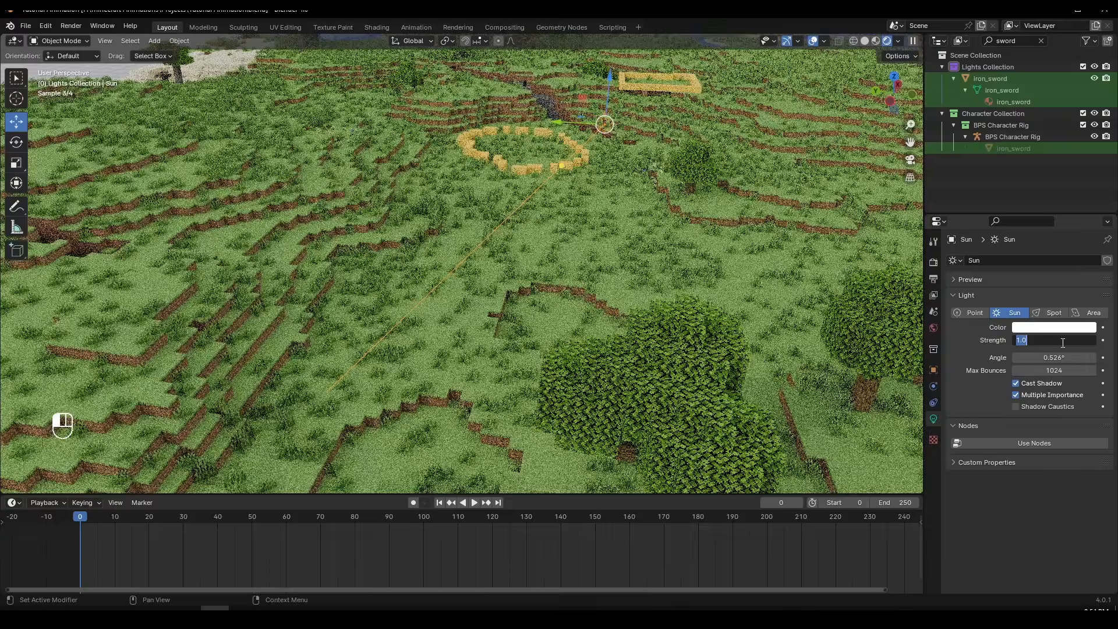
pyautogui.write('5')
pyautogui.press('Return')
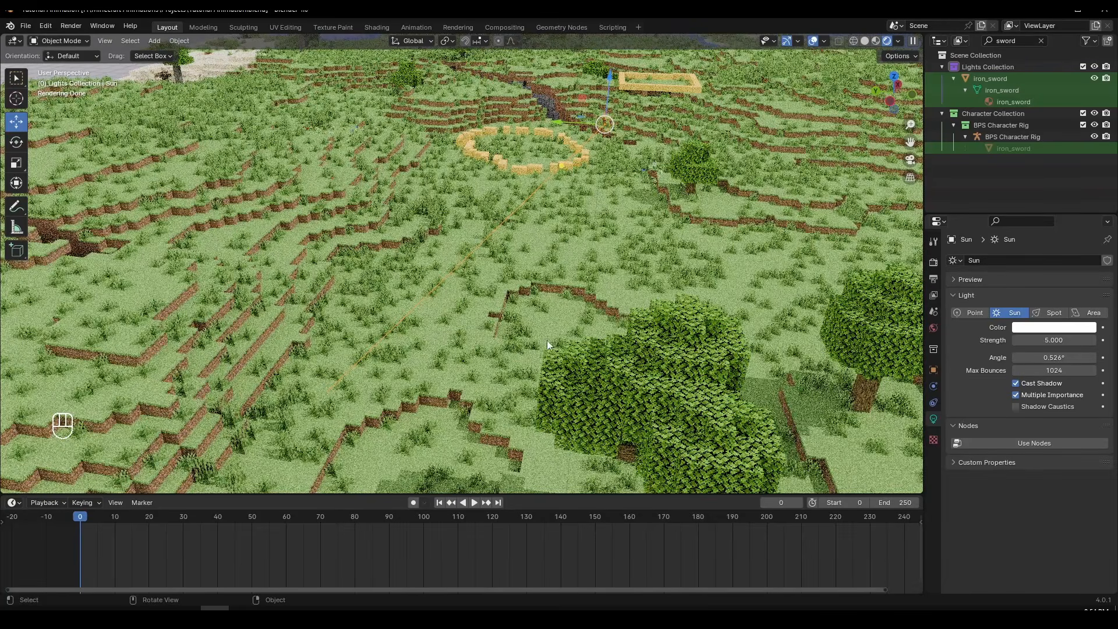
# Try a light blue and a pale yellow colour on the sun light and check the tint around the character
pyautogui.click(1061, 329)
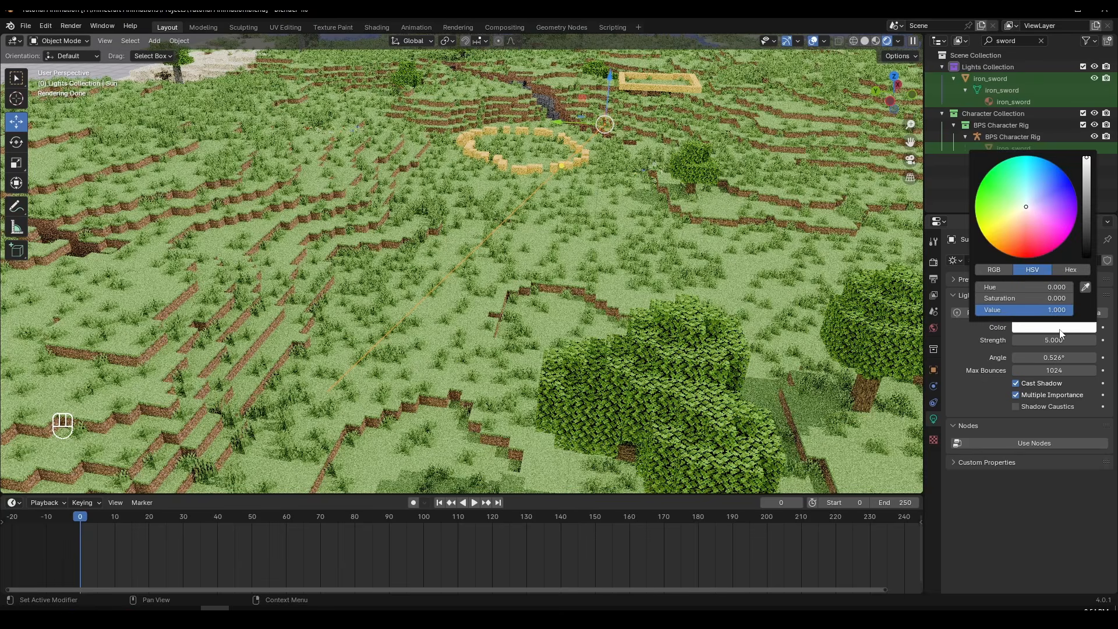
pyautogui.click(1030, 193)
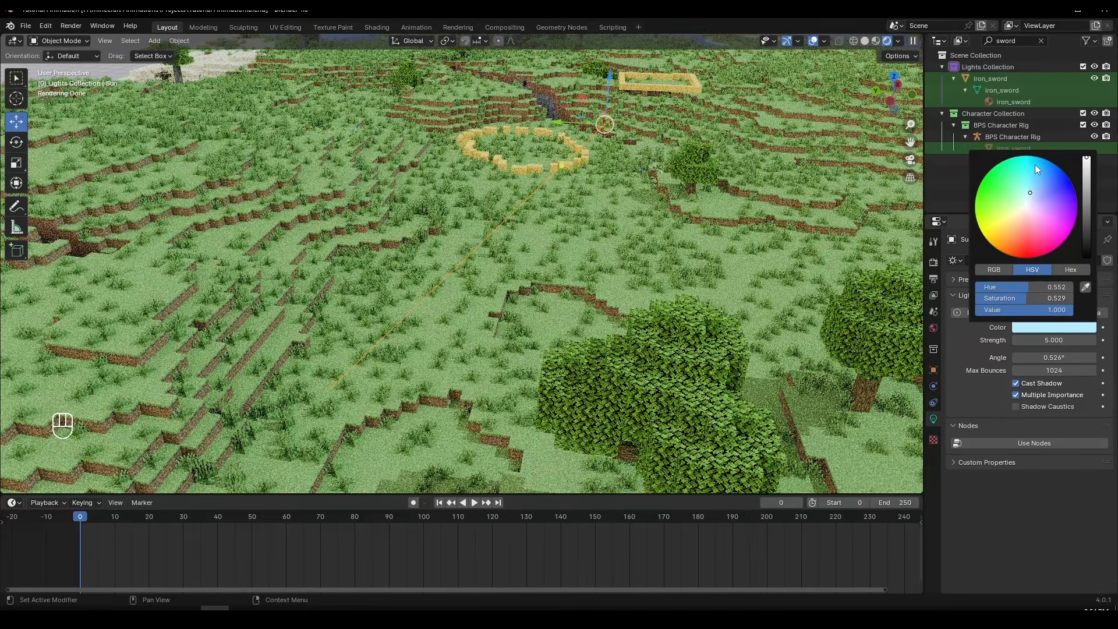
pyautogui.click(1017, 218)
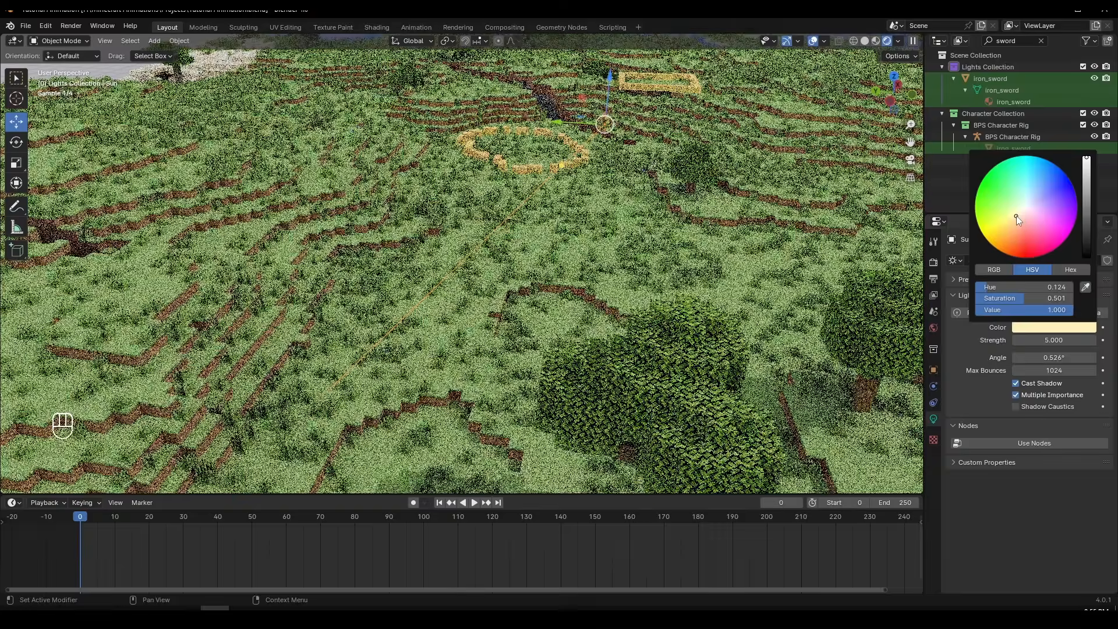
pyautogui.moveTo(611, 350); pyautogui.dragTo(561, 340, button='middle')
# Set the sun light's colour to light blue
pyautogui.click(1051, 327)
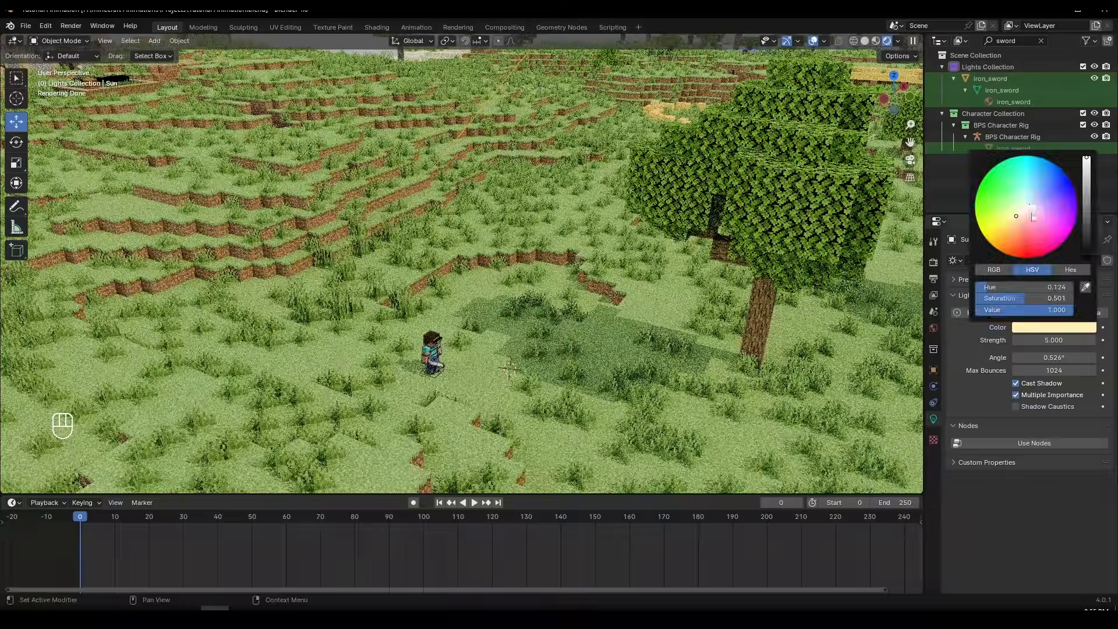
pyautogui.click(1029, 195)
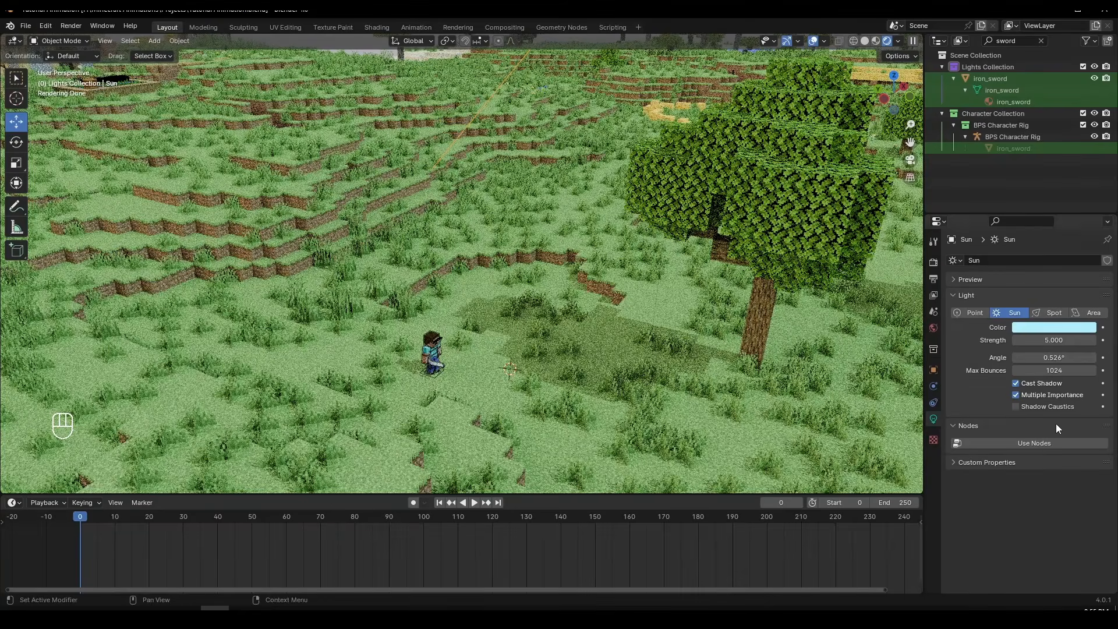
pyautogui.hotkey('ctrl', 'z')
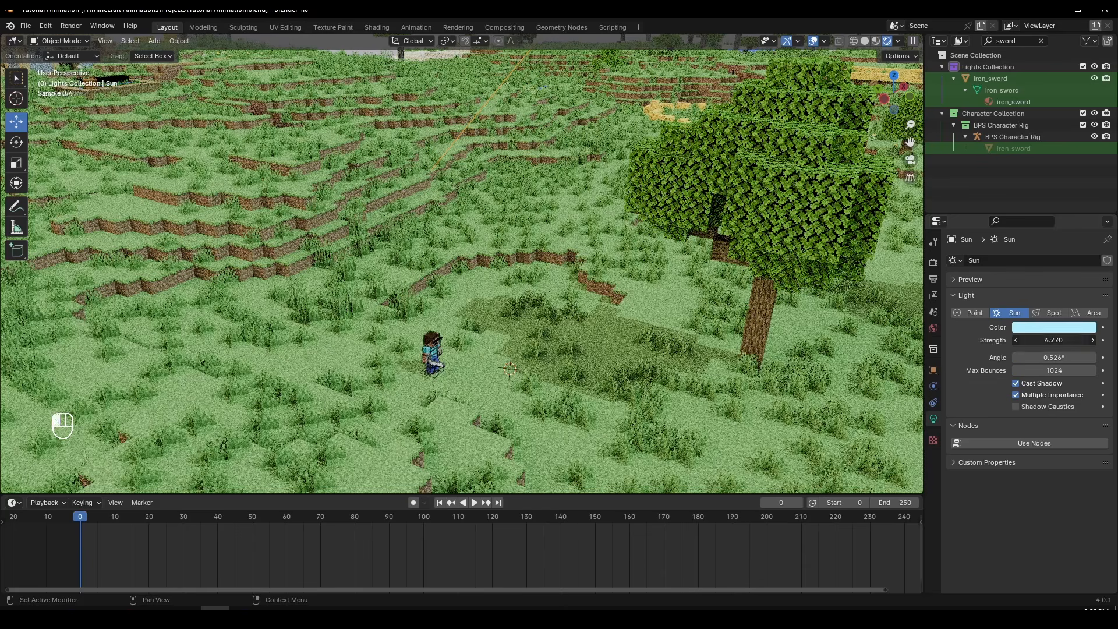
# Raise the sun light's strength to 10 and check the shadows across the landscape in the rendered view
pyautogui.moveTo(1053, 340); pyautogui.dragTo(1109, 340)
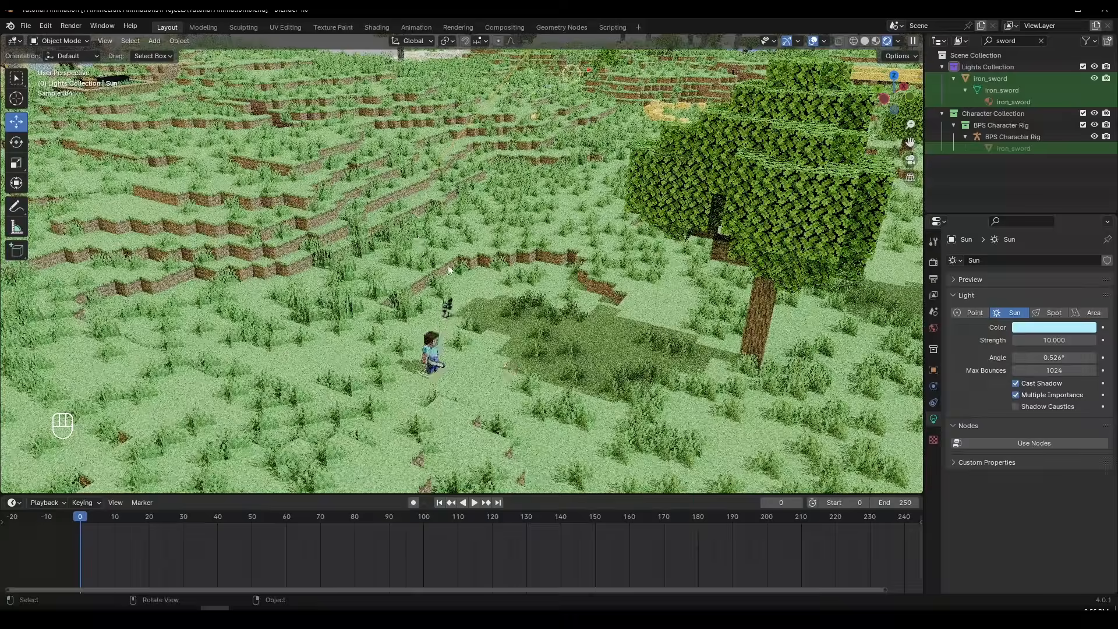
pyautogui.scroll(-5, 454, 297)
pyautogui.moveTo(470, 276); pyautogui.dragTo(395, 265, button='middle')
pyautogui.hotkey('shift', 'f')
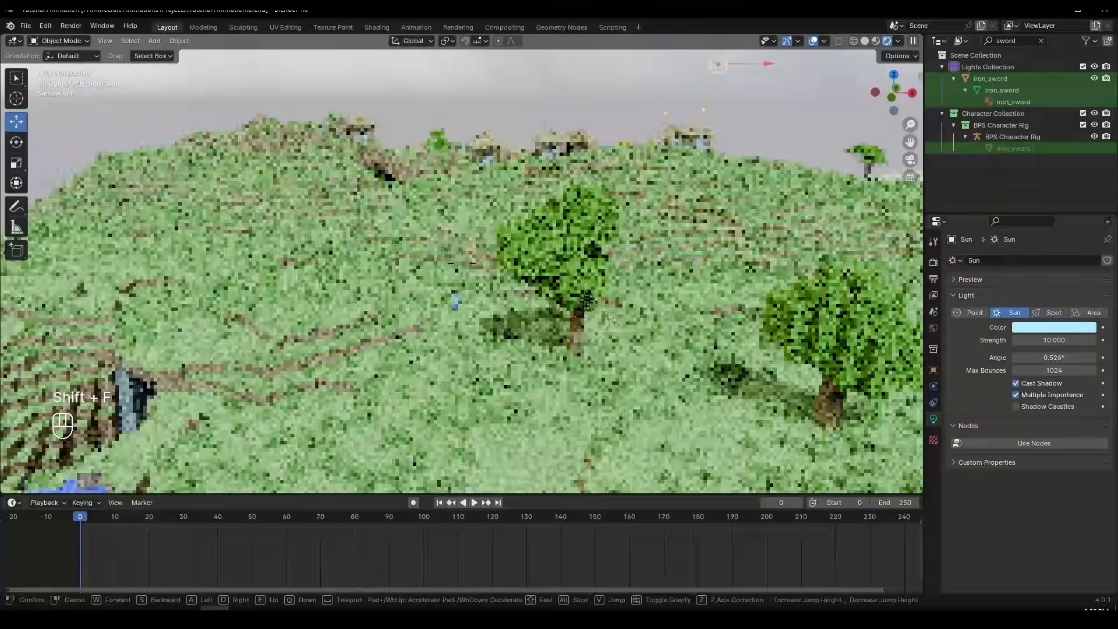
pyautogui.click(461, 272)
# Switch to material preview and walk the view down to ground level in front of the character to examine the lighting and sky
pyautogui.click(876, 41)
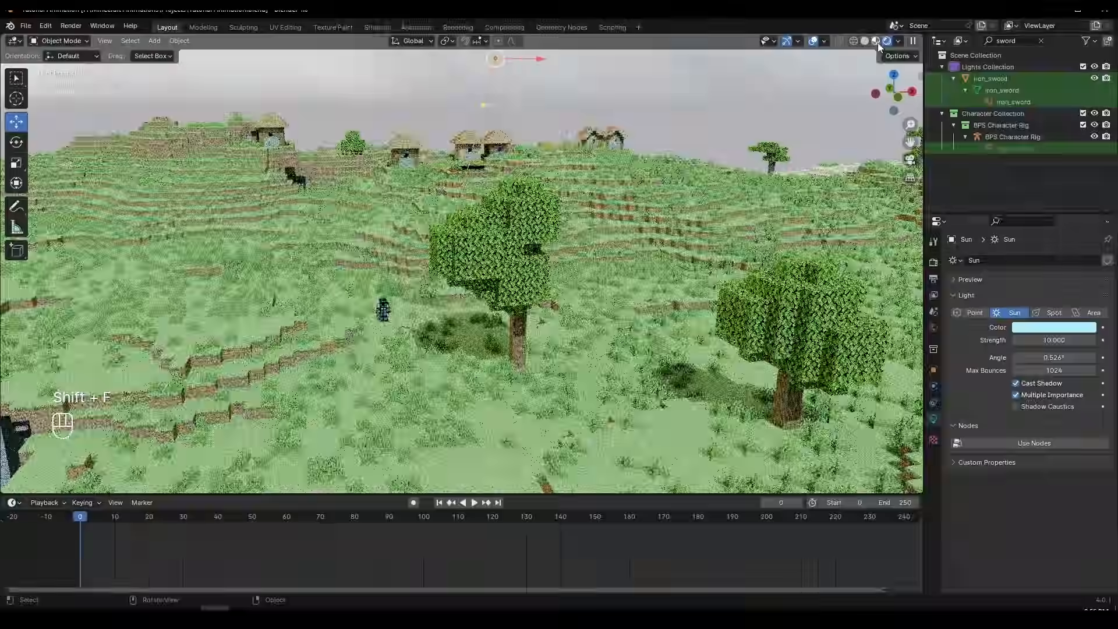
pyautogui.hotkey('shift', 'f')
pyautogui.hotkey('shift', 'w')
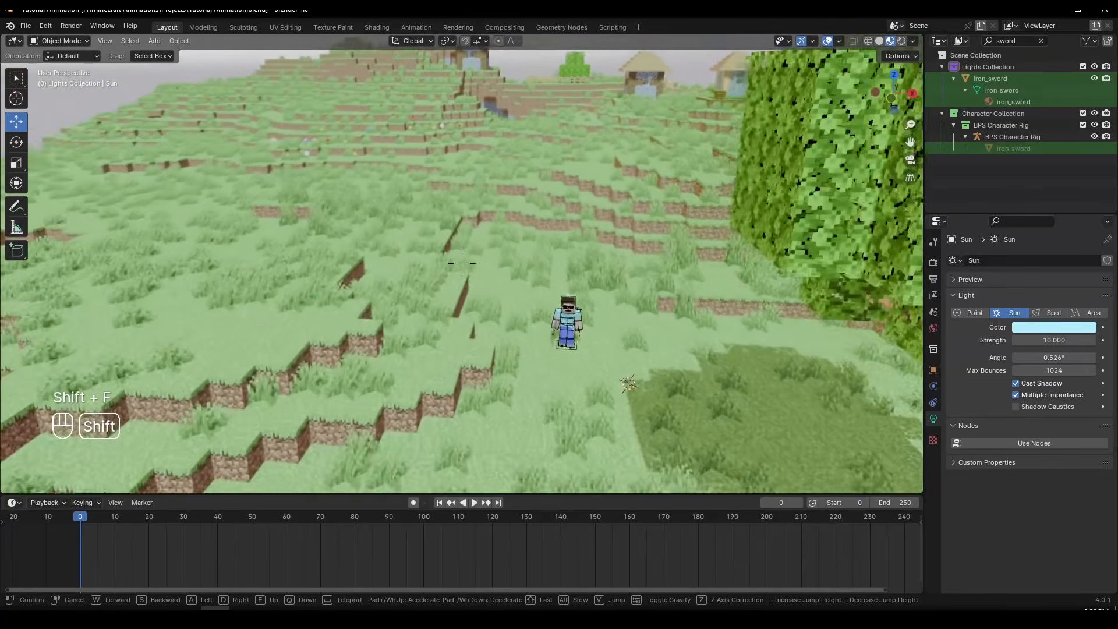
pyautogui.press('q')
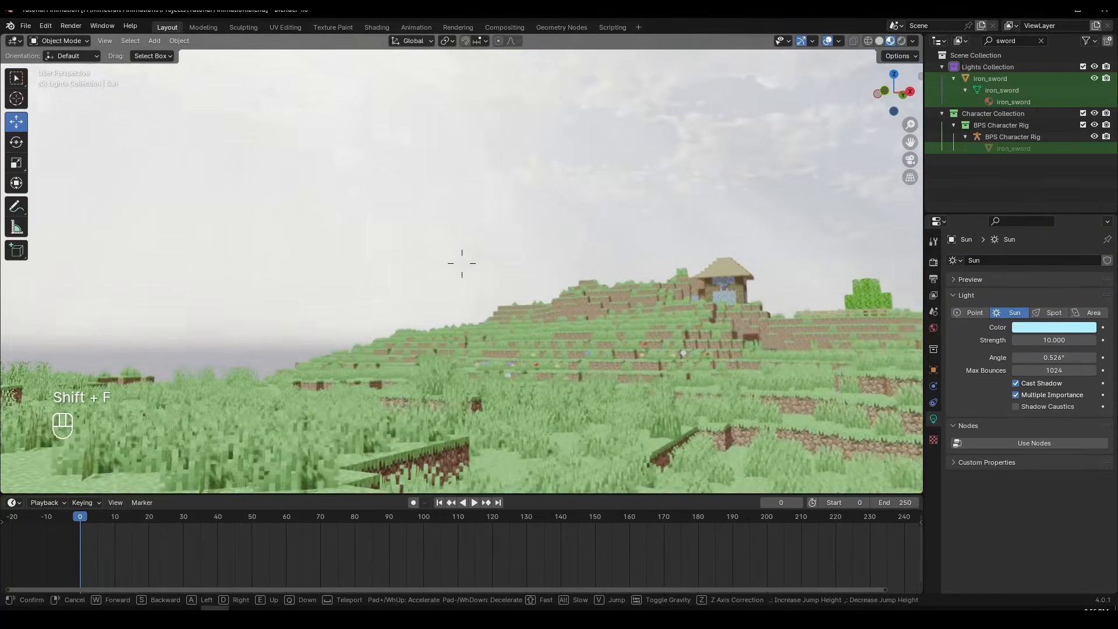
pyautogui.press('w')
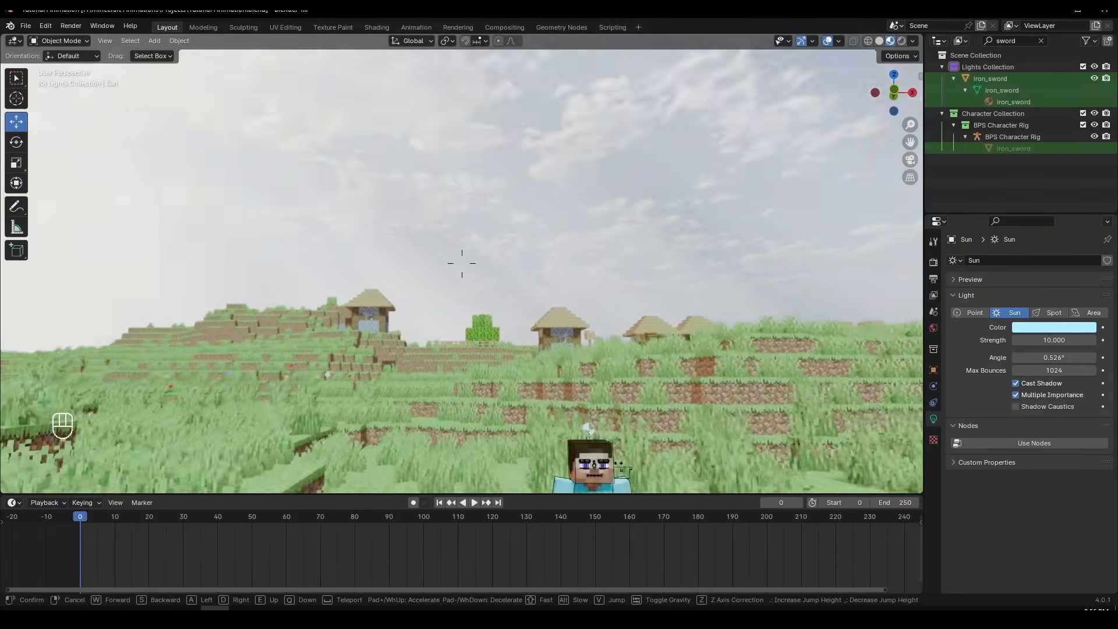
pyautogui.press('d')
pyautogui.press('s')
pyautogui.click(462, 264)
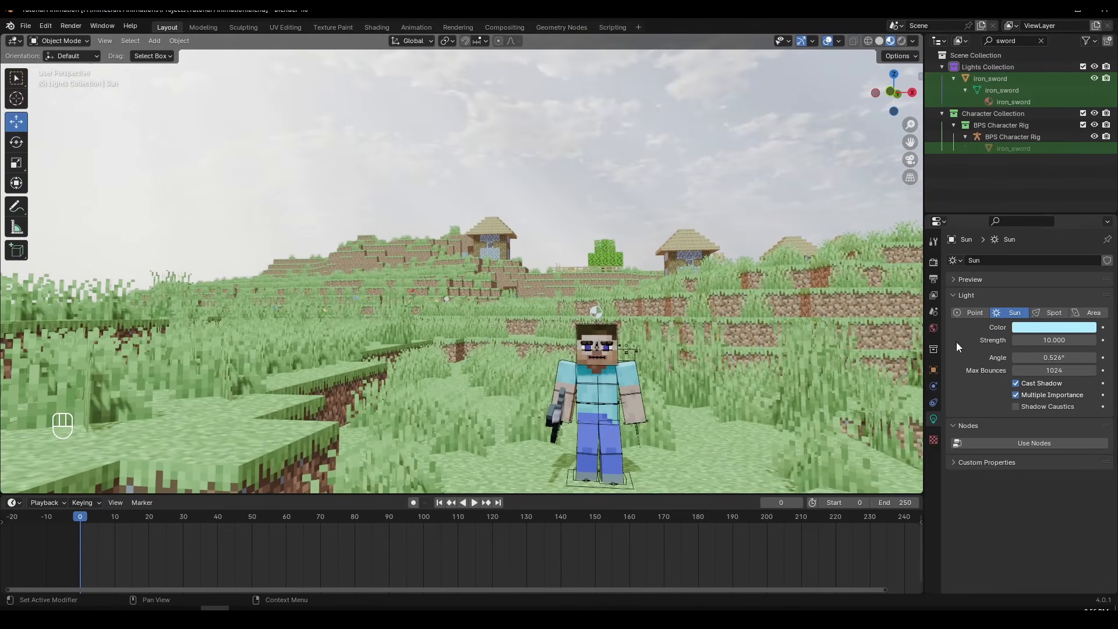
# Set the sun light's strength to 5 and open the world settings
pyautogui.click(1055, 340)
pyautogui.write('5')
pyautogui.press('Return')
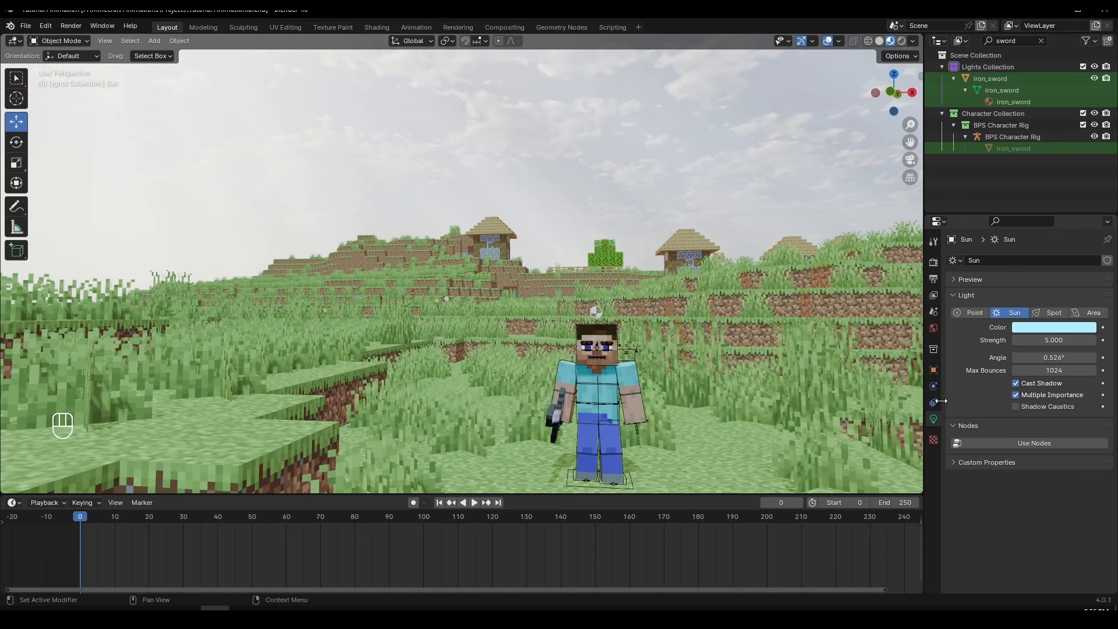
pyautogui.click(933, 327)
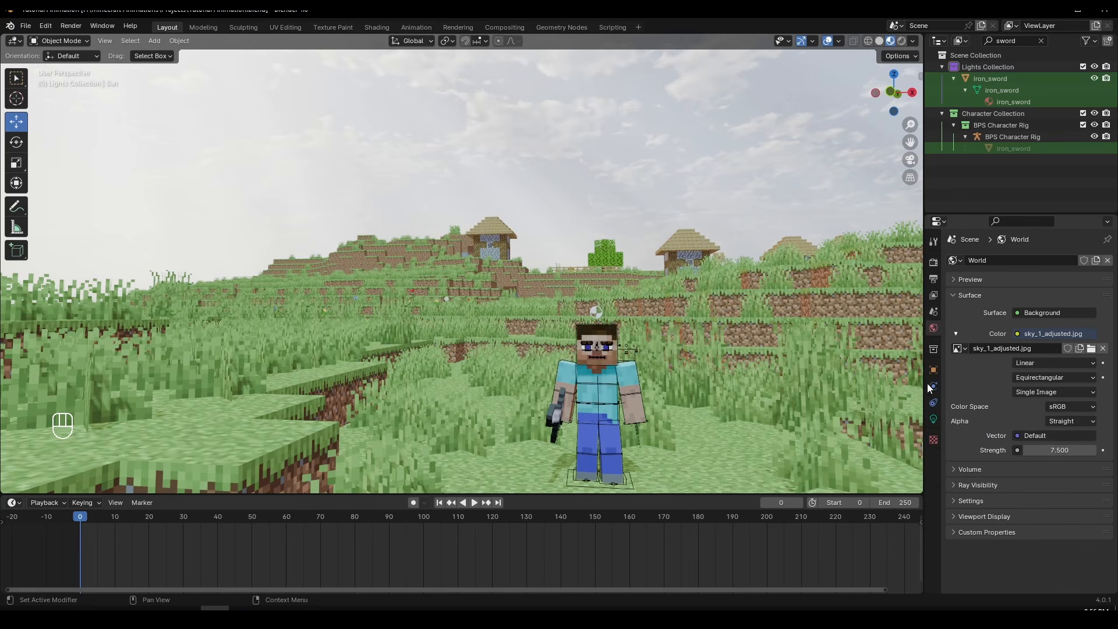
# Split the 3D viewport vertically into two side-by-side areas, with the dividing line just short of the middle
pyautogui.scroll(-3, 606, 264)
pyautogui.moveTo(605, 265); pyautogui.dragTo(619, 192, button='middle')
pyautogui.scroll(-3, 582, 280)
pyautogui.scroll(7, 562, 281)
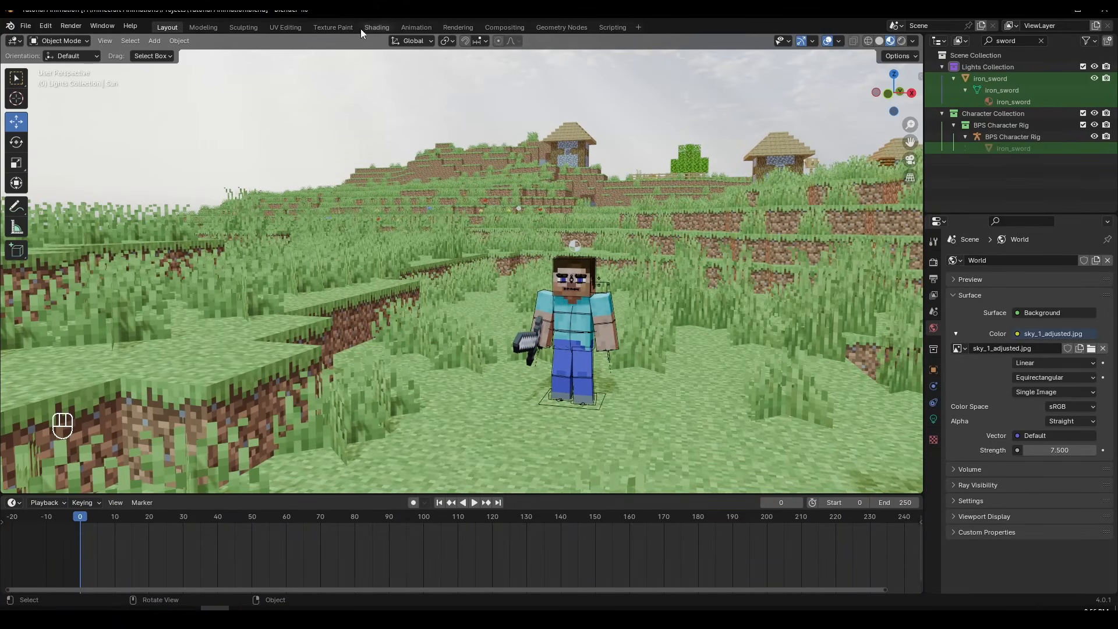
pyautogui.rightClick(531, 35)
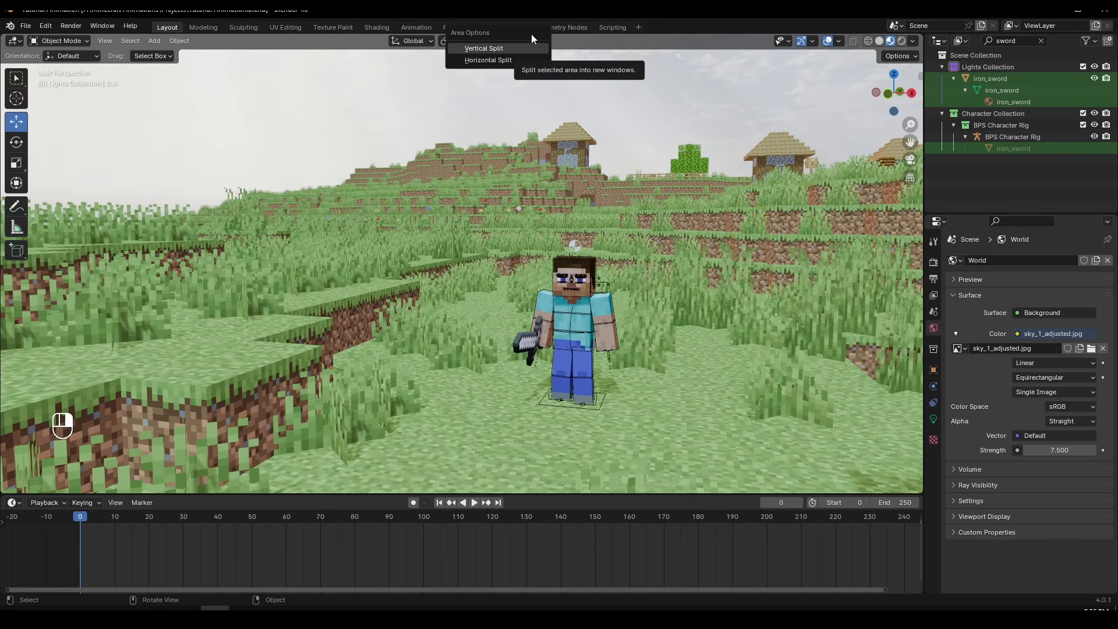
pyautogui.click(502, 48)
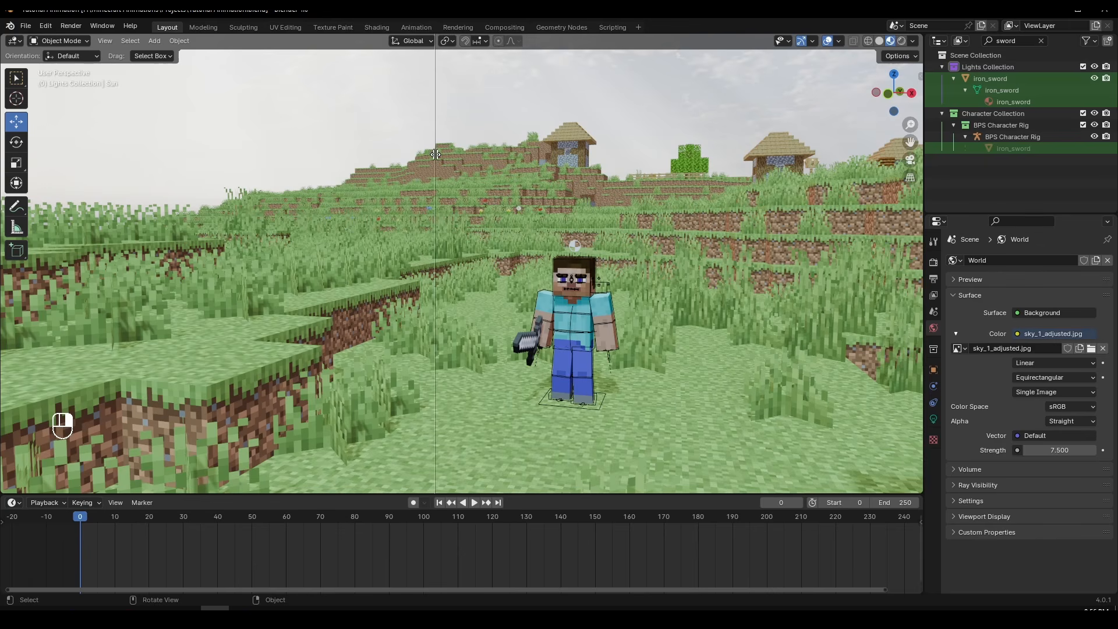
pyautogui.click(435, 154)
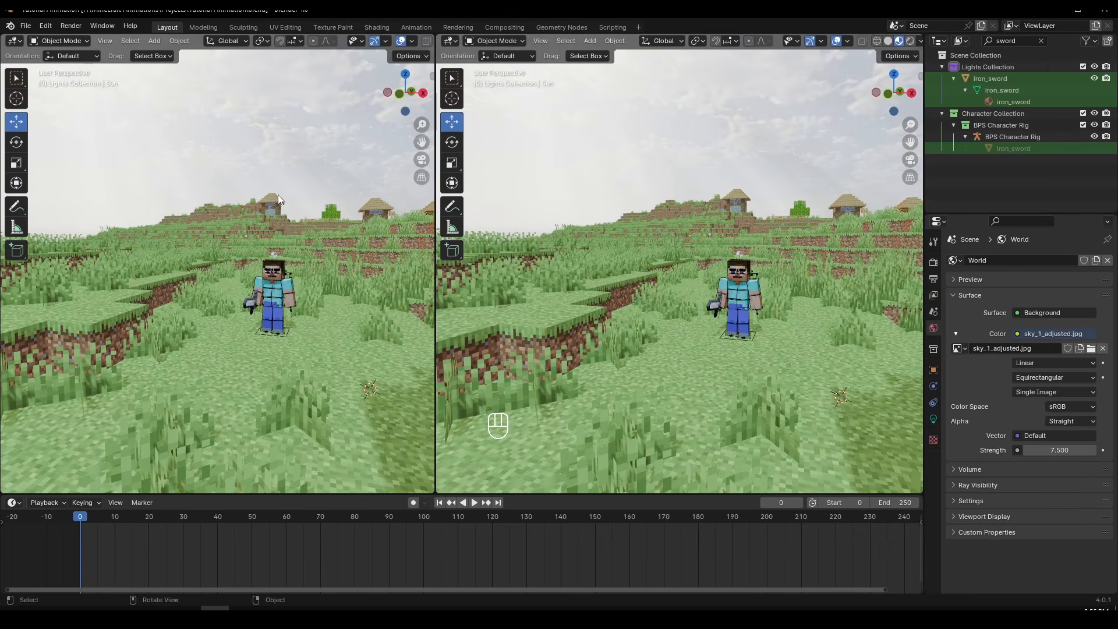
# Turn the narrower of the two 3D viewports into a Shader Editor
pyautogui.moveTo(624, 272); pyautogui.dragTo(740, 384, button='middle')
pyautogui.scroll(-5, 770, 316)
pyautogui.scroll(5, 740, 384)
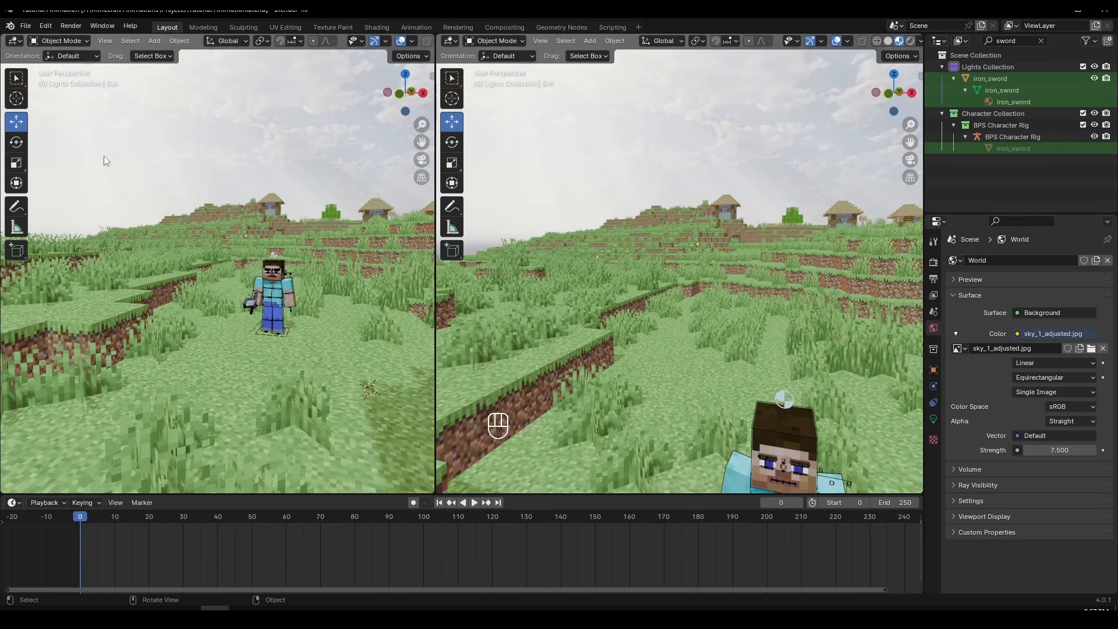
pyautogui.click(16, 41)
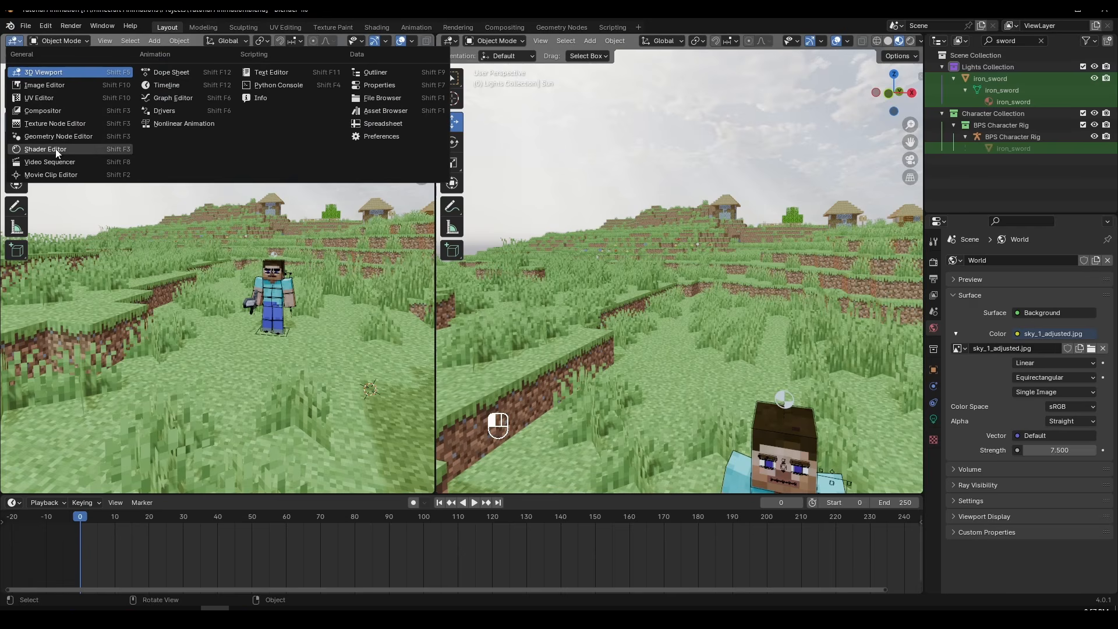
pyautogui.click(82, 150)
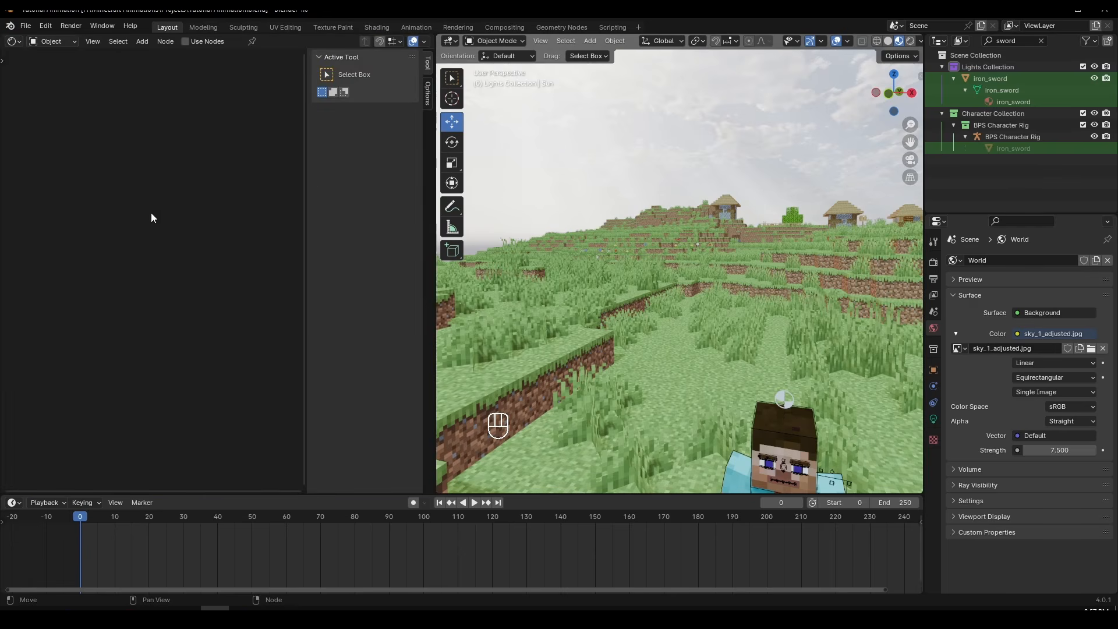
# Hide the Shader Editor's sidebar and switch its shader type from Object to World
pyautogui.scroll(-5, 704, 306)
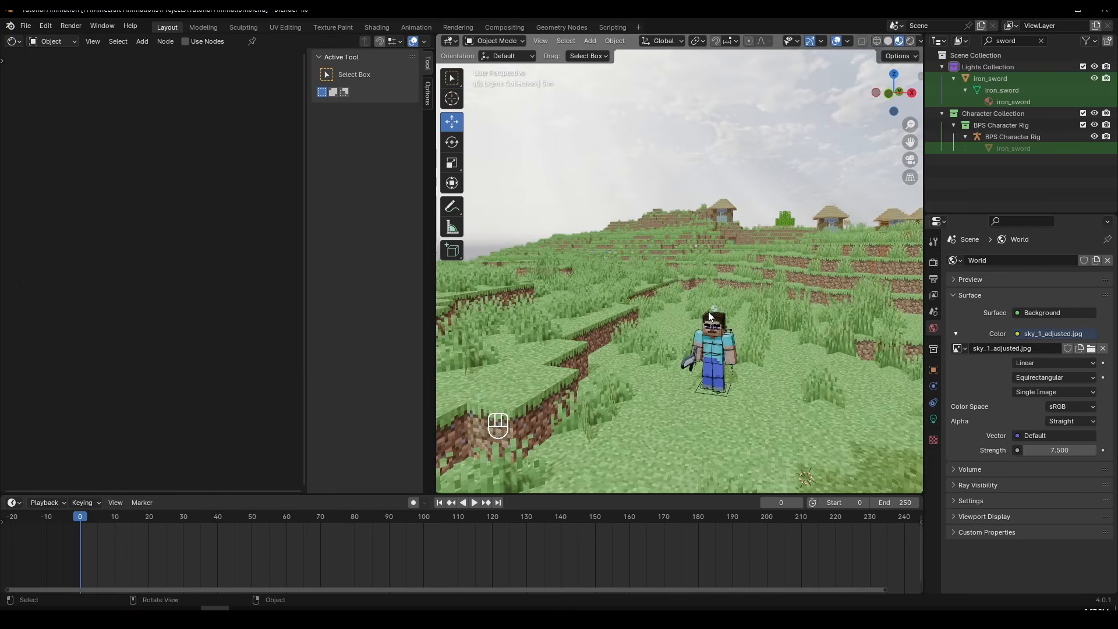
pyautogui.scroll(2, 707, 311)
pyautogui.moveTo(687, 290)
pyautogui.mouseDown(button='middle')
pyautogui.moveTo(757, 321)
pyautogui.moveTo(838, 318)
pyautogui.moveTo(785, 299)
pyautogui.moveTo(607, 279)
pyautogui.moveTo(725, 276)
pyautogui.moveTo(655, 278)
pyautogui.moveTo(618, 250)
pyautogui.moveTo(718, 286)
pyautogui.moveTo(680, 238)
pyautogui.moveTo(756, 285)
pyautogui.moveTo(642, 275)
pyautogui.moveTo(728, 305)
pyautogui.moveTo(707, 296)
pyautogui.mouseUp(button='middle')
pyautogui.moveTo(707, 296); pyautogui.dragTo(733, 290, button='middle')
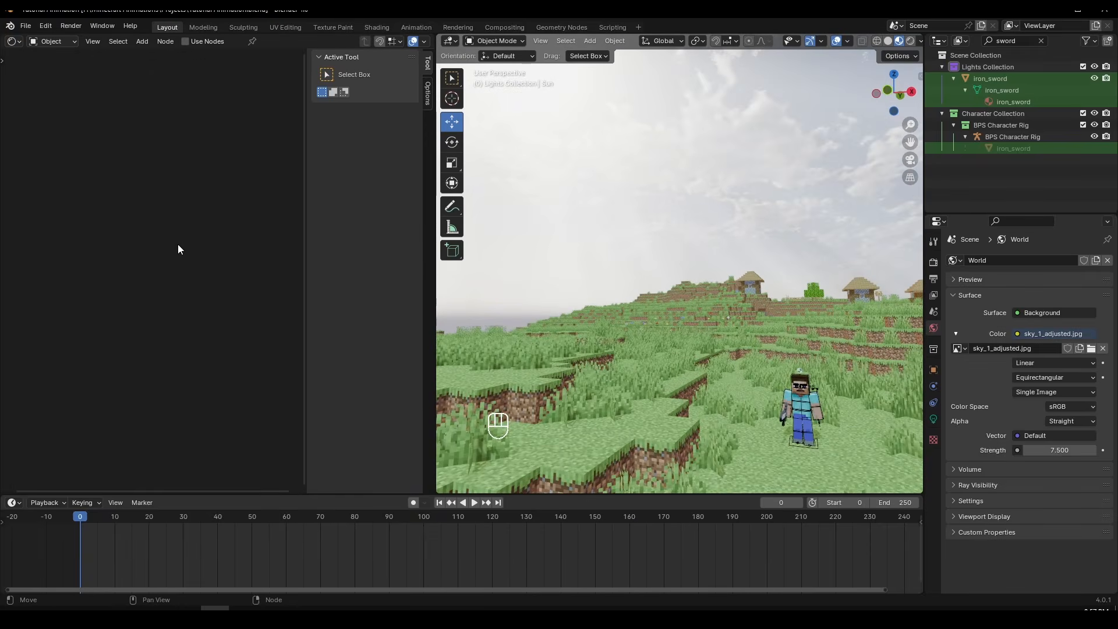
pyautogui.press('n')
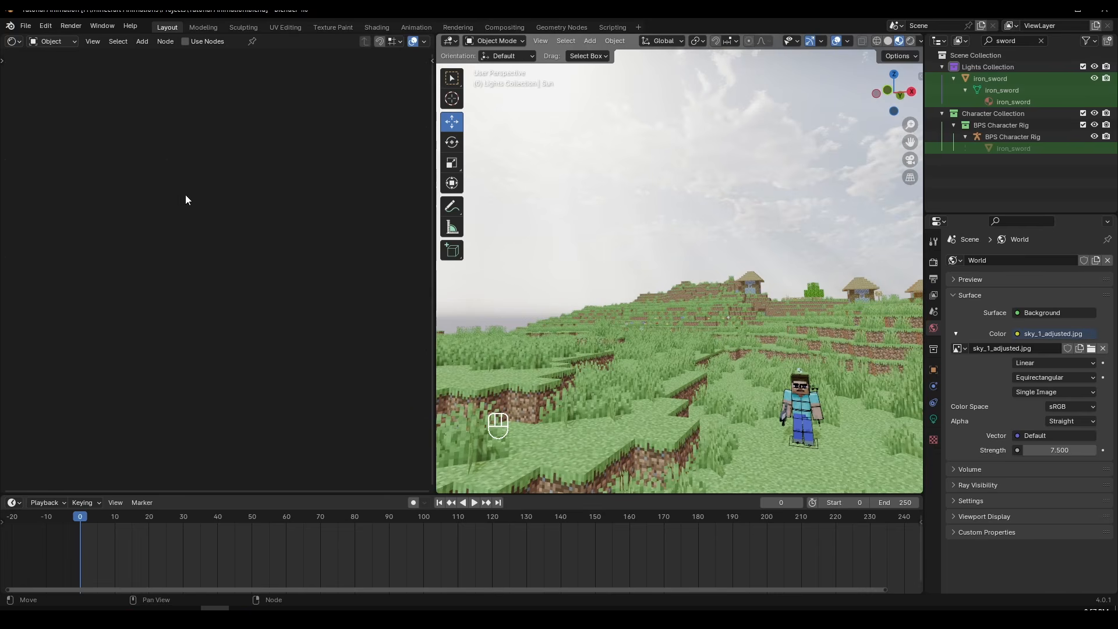
pyautogui.click(57, 45)
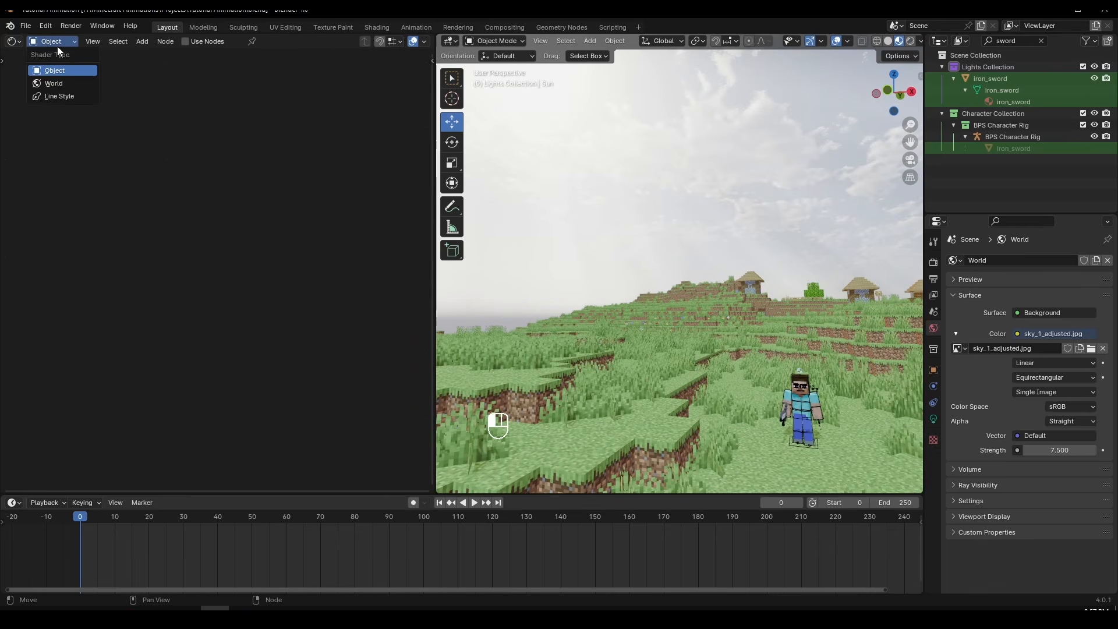
pyautogui.click(69, 84)
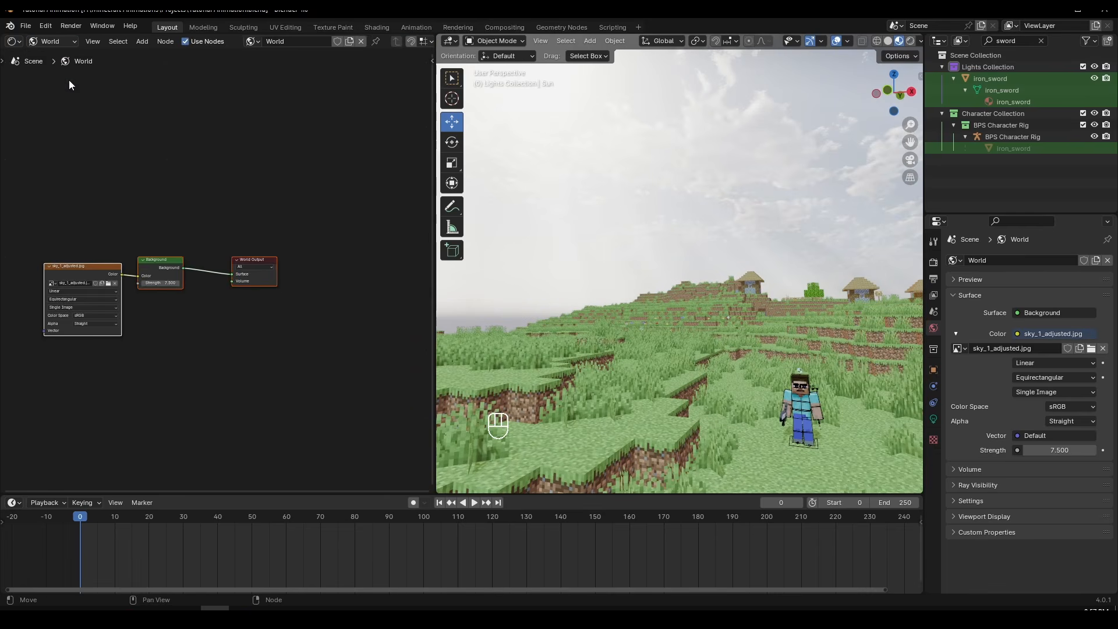
# Space out the sky_1_adjusted.jpg, Background and World Output nodes in the world node tree
pyautogui.press('Home')
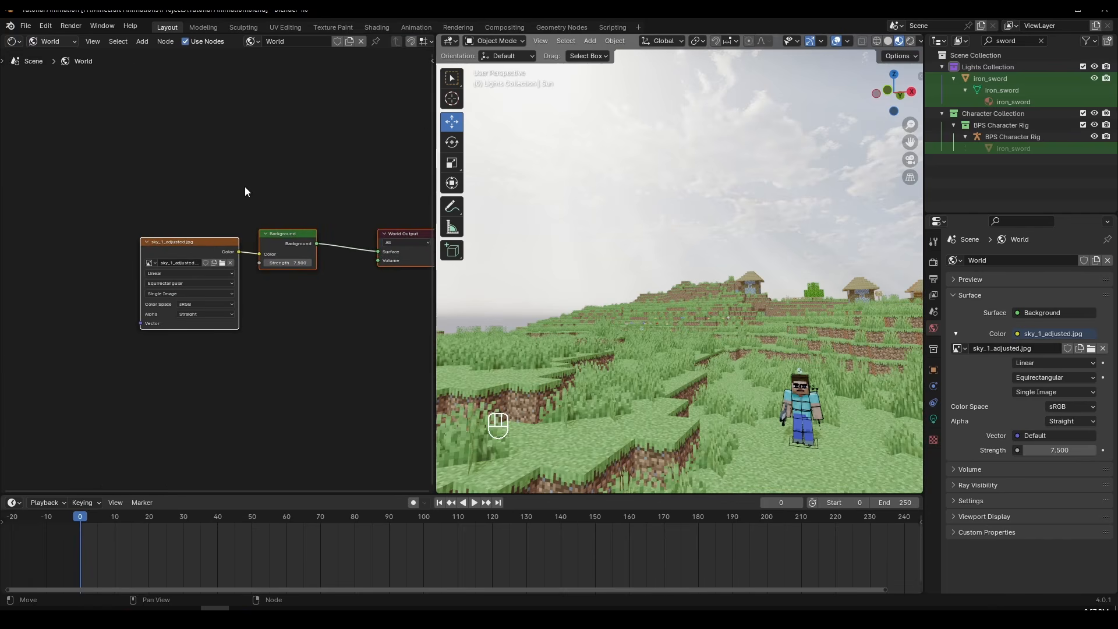
pyautogui.moveTo(184, 240); pyautogui.dragTo(183, 225)
pyautogui.moveTo(286, 241); pyautogui.dragTo(291, 242)
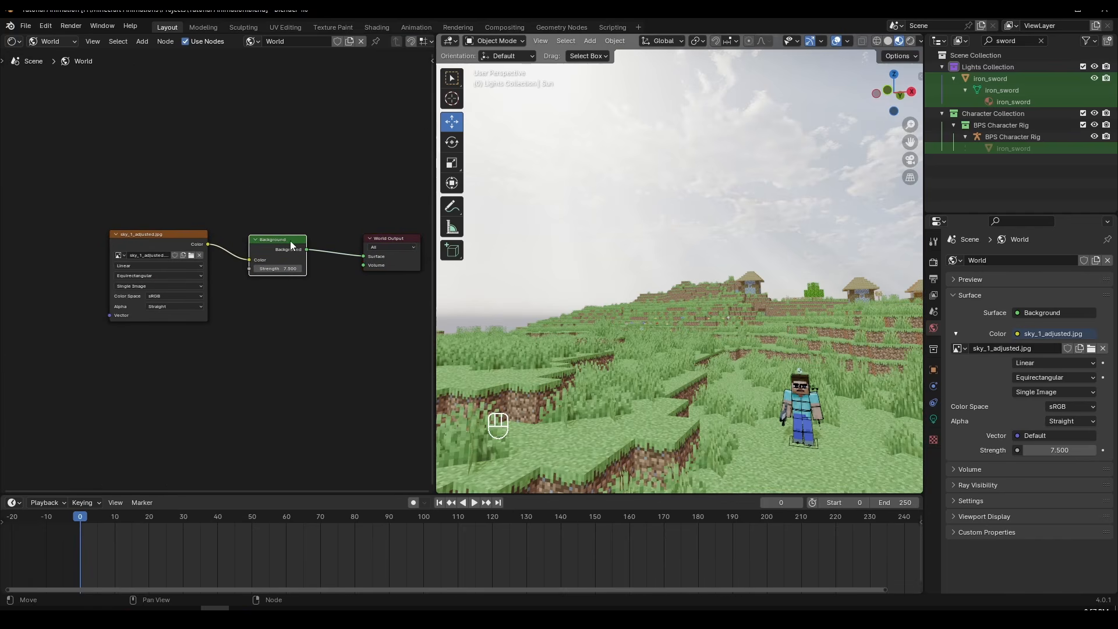
pyautogui.scroll(2, 326, 295)
pyautogui.moveTo(326, 295); pyautogui.dragTo(205, 327, button='middle')
pyautogui.moveTo(342, 276); pyautogui.dragTo(333, 282)
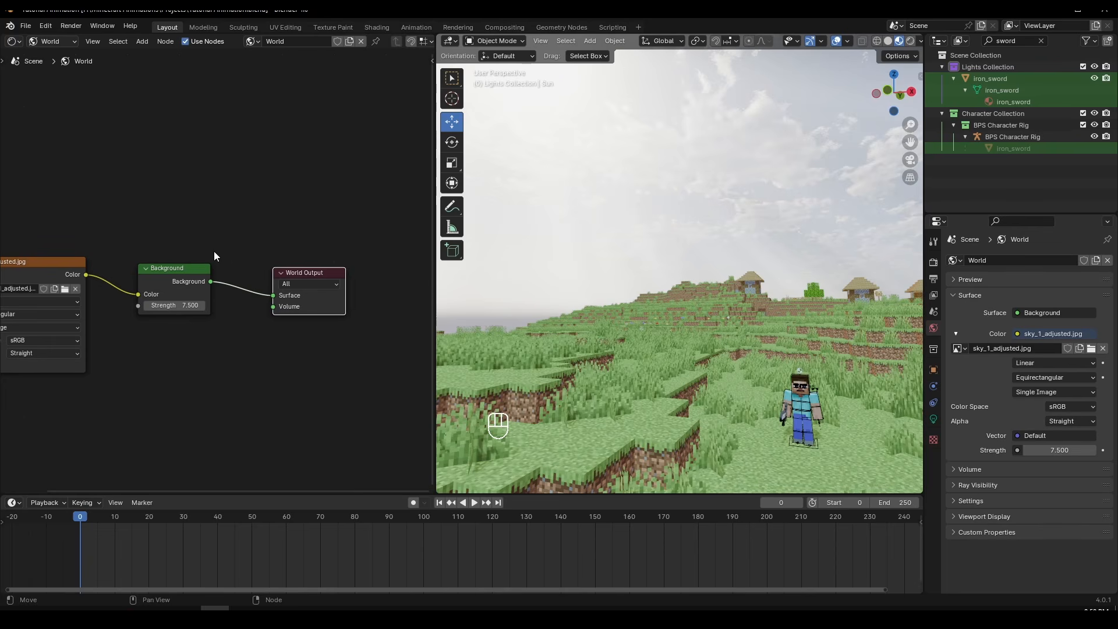
# Try a world background strength of 13.2 and undo the change
pyautogui.scroll(1, 216, 201)
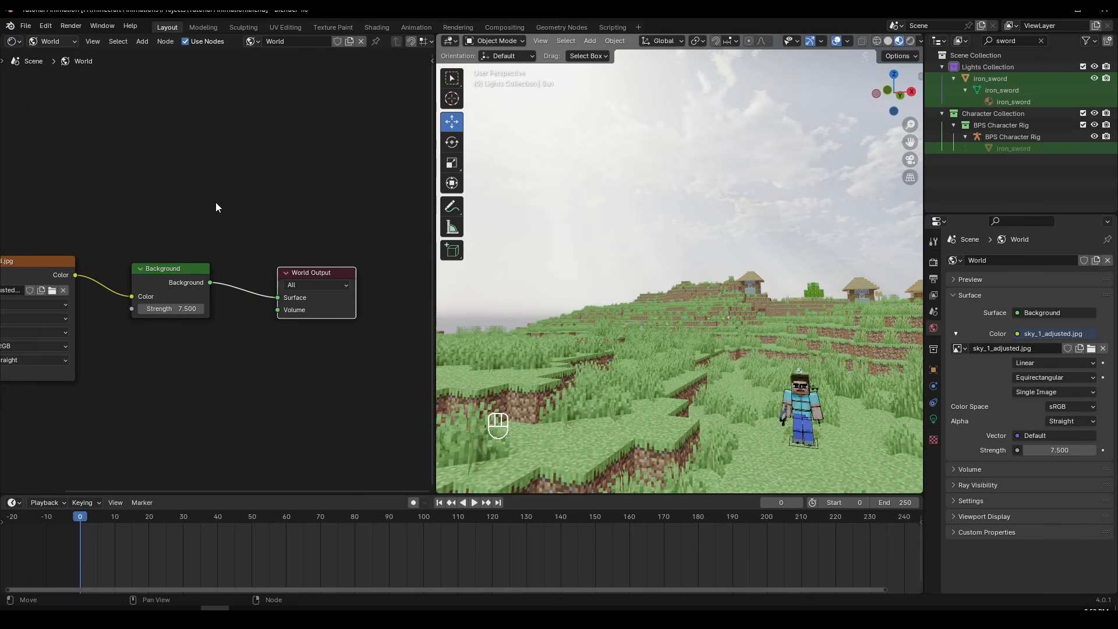
pyautogui.scroll(2, 214, 204)
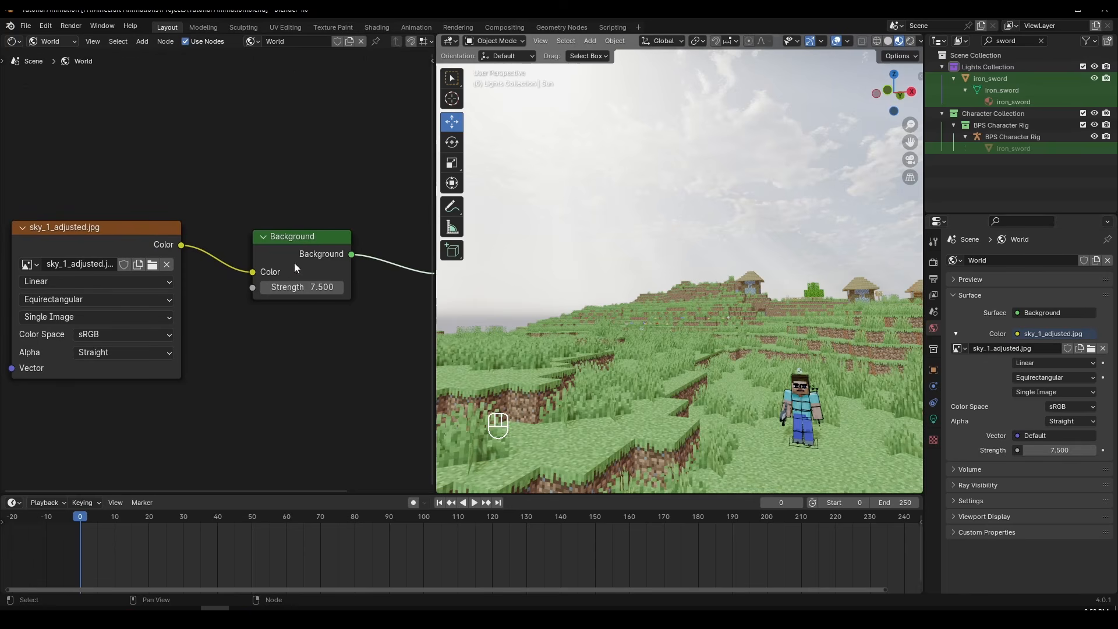
pyautogui.click(313, 243)
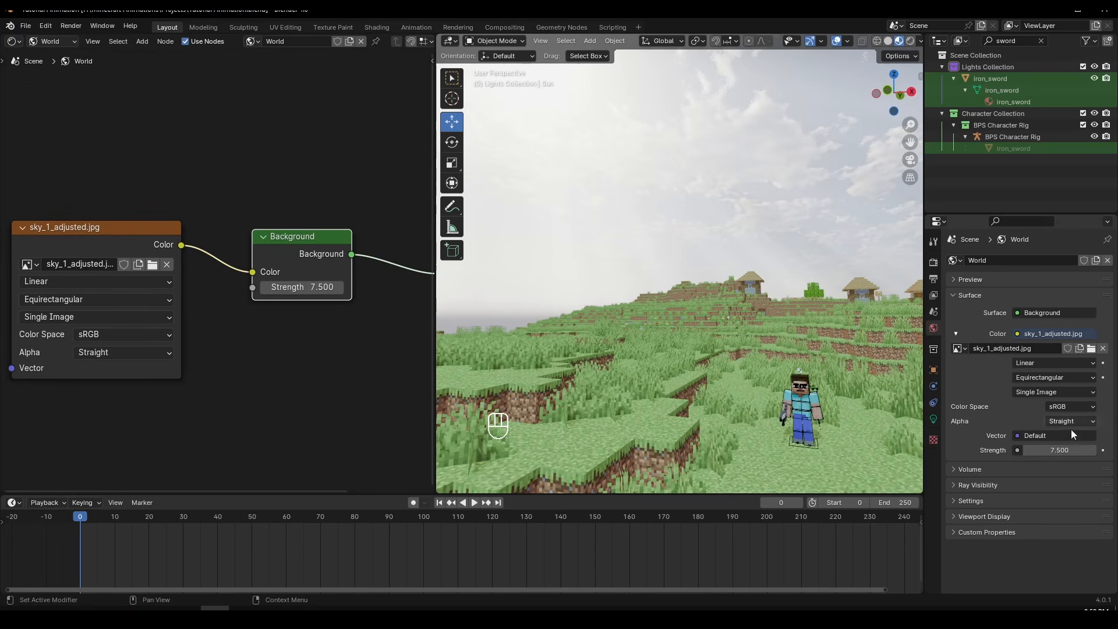
pyautogui.click(1058, 450)
pyautogui.write('13.2')
pyautogui.press('Return')
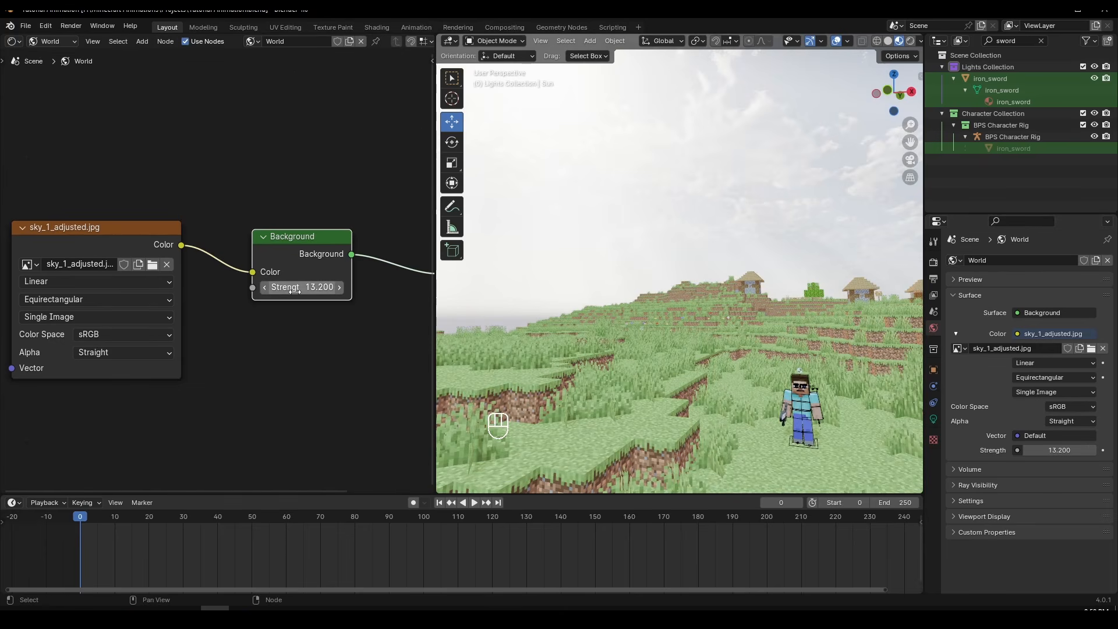
pyautogui.hotkey('ctrl', 'z')
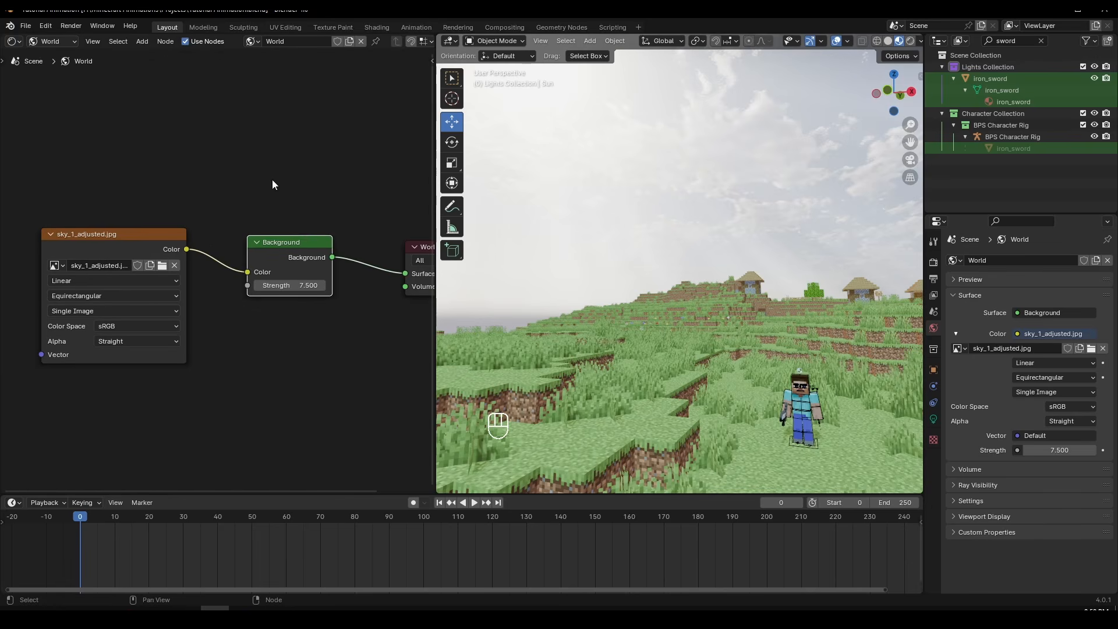
# Select the sky_1_adjusted.jpg texture node and move it slightly farther from the Background node
pyautogui.scroll(-1, 271, 179)
pyautogui.scroll(-1, 305, 260)
pyautogui.scroll(-1, 242, 186)
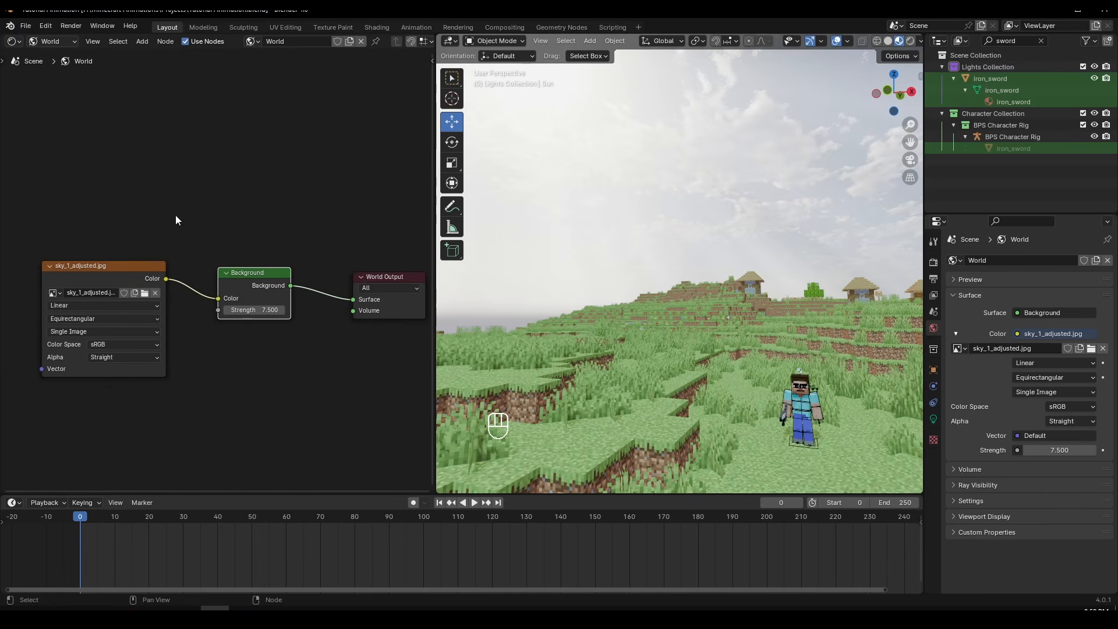
pyautogui.moveTo(178, 220); pyautogui.dragTo(254, 208, button='middle')
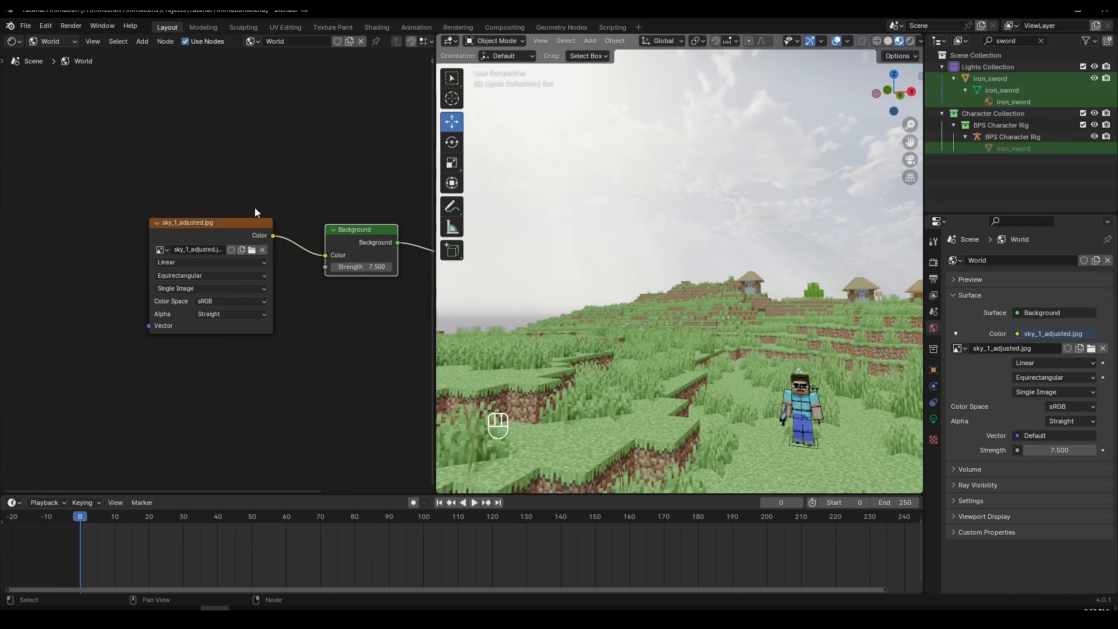
pyautogui.scroll(2, 235, 210)
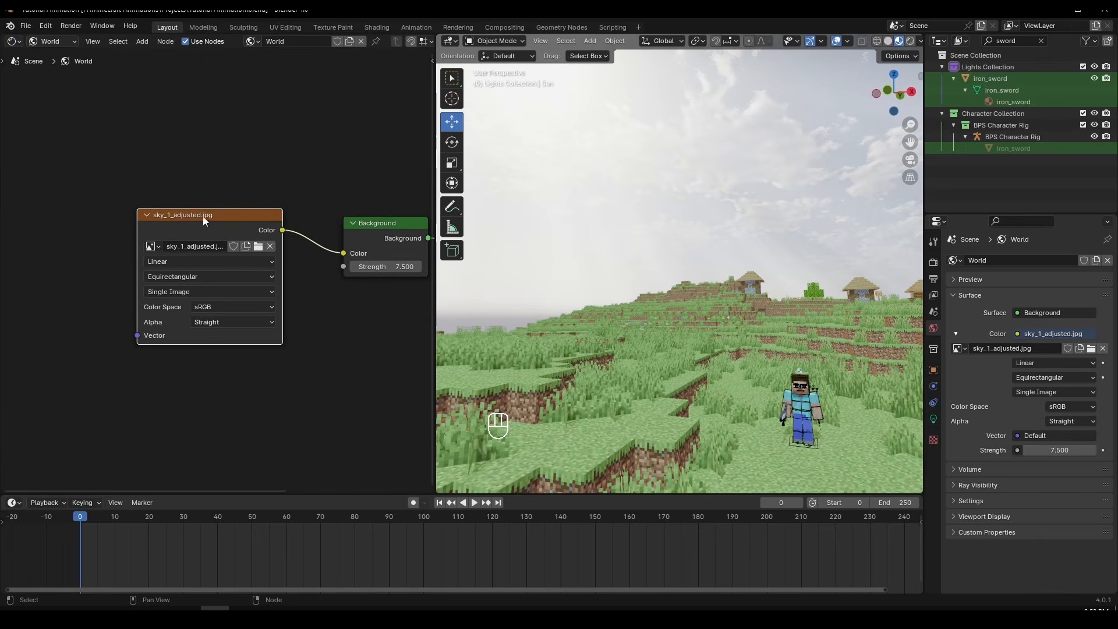
pyautogui.moveTo(201, 216)
pyautogui.mouseDown()
pyautogui.moveTo(185, 220)
pyautogui.moveTo(194, 227)
pyautogui.moveTo(202, 203)
pyautogui.moveTo(165, 212)
pyautogui.moveTo(198, 206)
pyautogui.mouseUp()
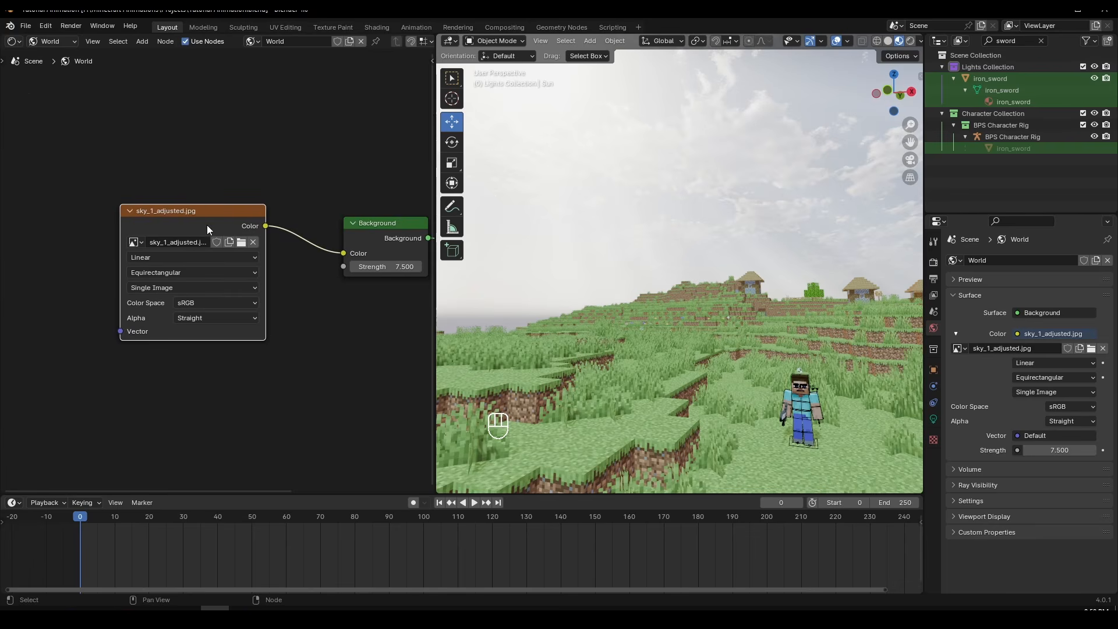
pyautogui.scroll(-1, 174, 145)
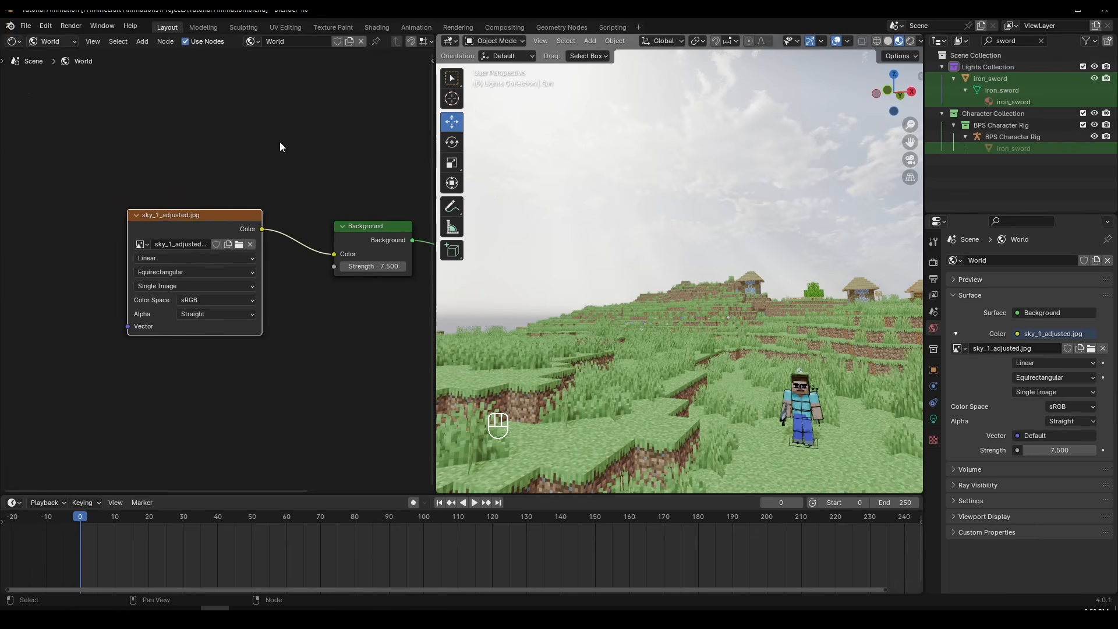
# Look up the Node Wrangler add-on in the preferences and close the preferences window
pyautogui.scroll(-2, 600, 261)
pyautogui.moveTo(687, 269); pyautogui.dragTo(616, 258, button='middle')
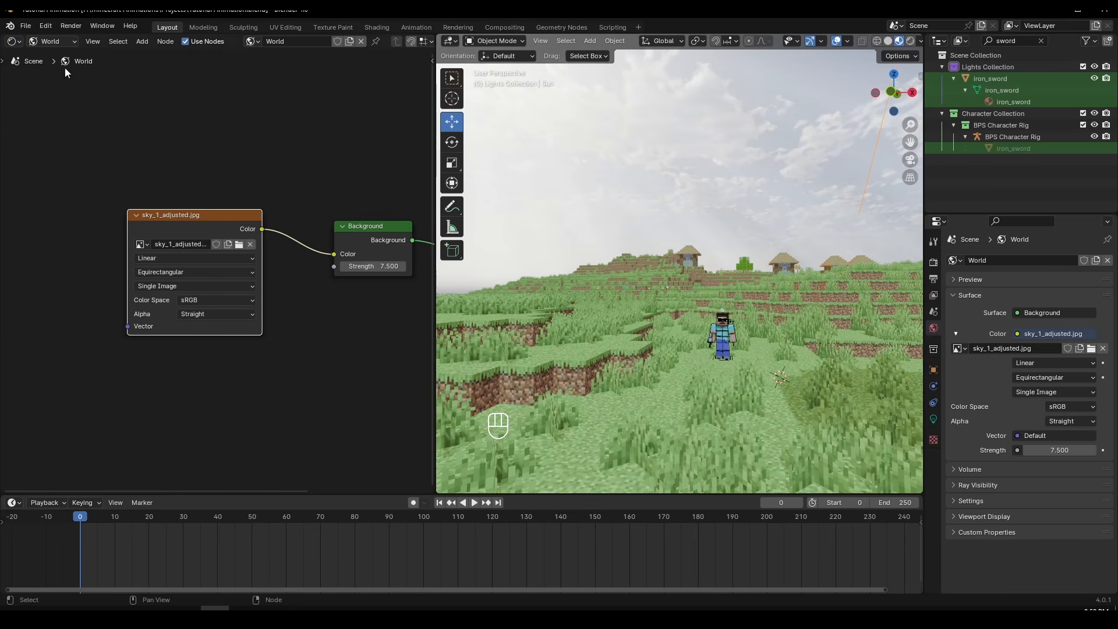
pyautogui.click(46, 27)
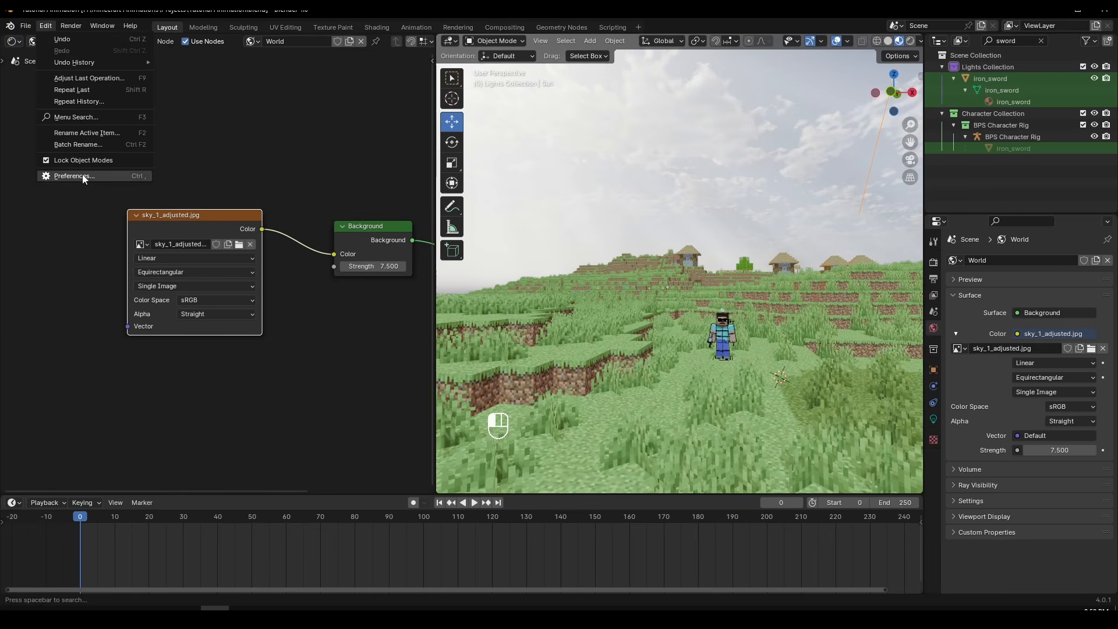
pyautogui.click(70, 174)
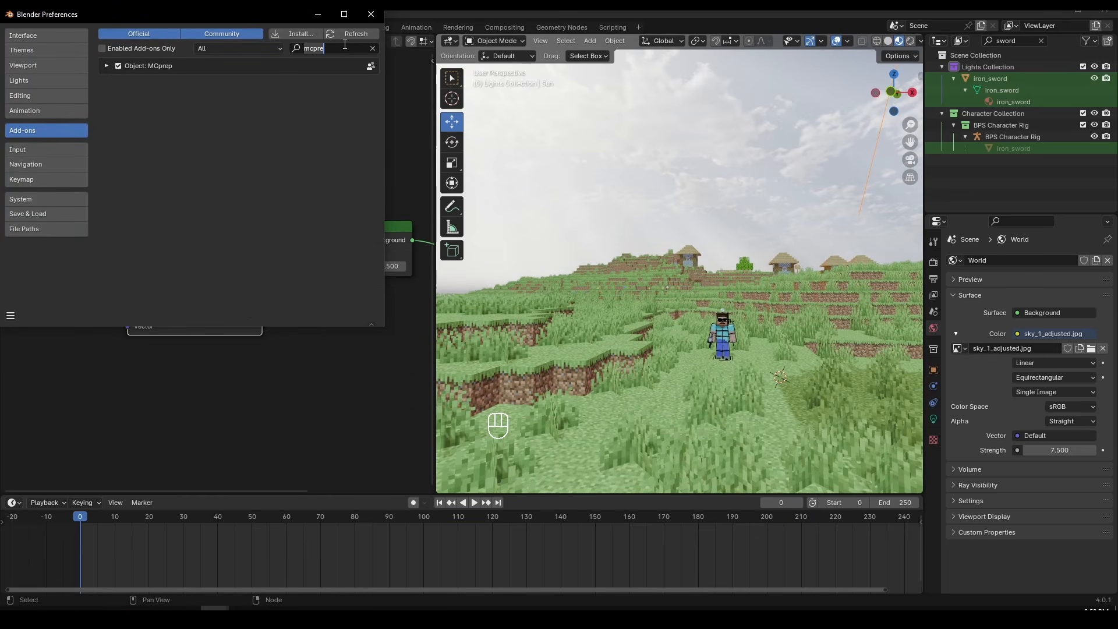
pyautogui.write('node wrangler')
pyautogui.click(371, 13)
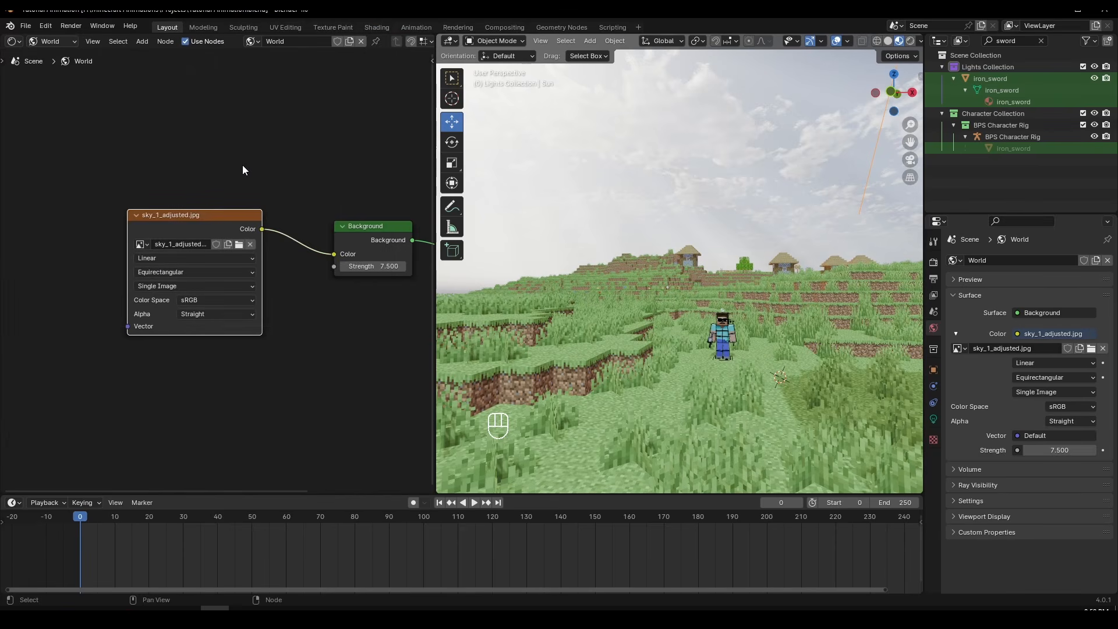
# Add linked Texture Coordinate and Mapping nodes to the sky_1_adjusted.jpg texture with Node Wrangler and space the two nodes apart
pyautogui.moveTo(317, 180); pyautogui.dragTo(356, 180, button='middle')
pyautogui.moveTo(246, 212); pyautogui.dragTo(313, 207, button='middle')
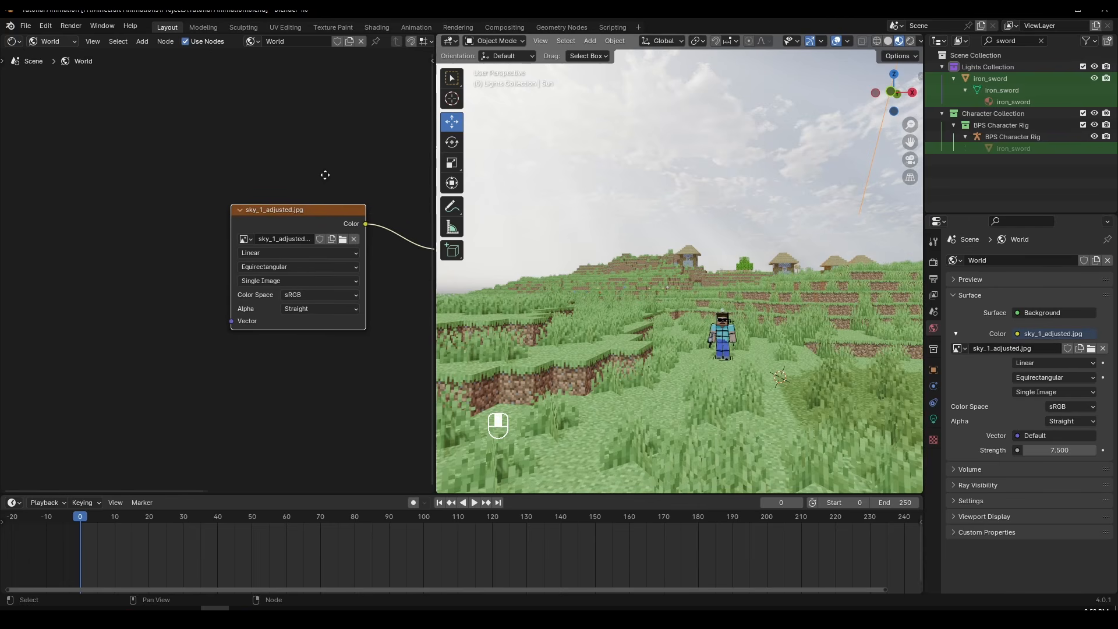
pyautogui.press('ctrl')
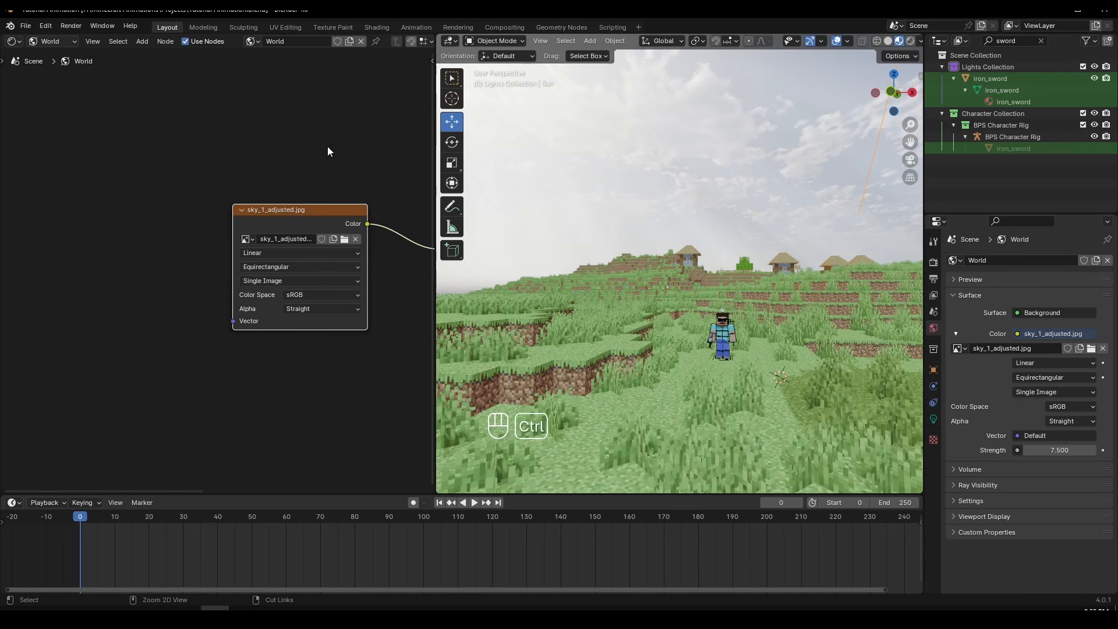
pyautogui.hotkey('ctrl', 't')
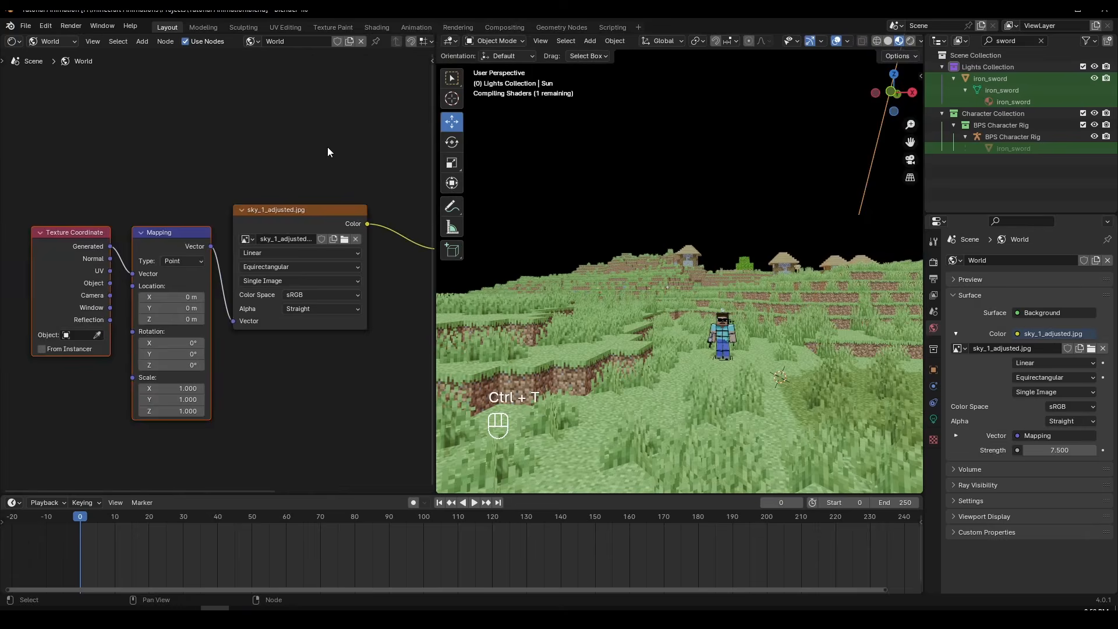
pyautogui.scroll(-1, 169, 179)
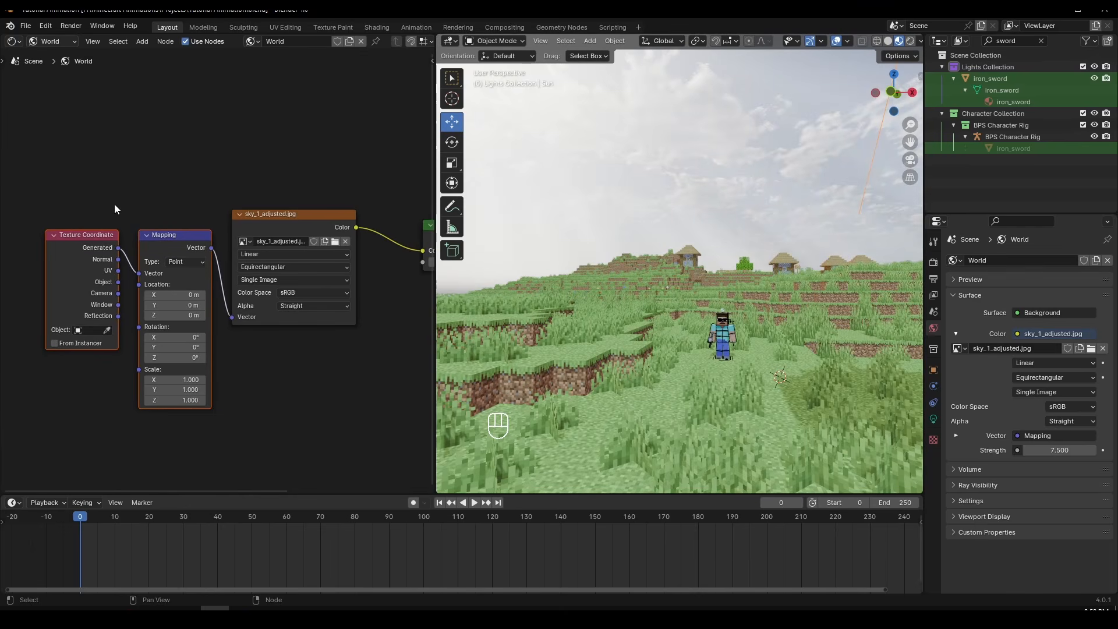
pyautogui.moveTo(122, 174); pyautogui.dragTo(144, 215, button='middle')
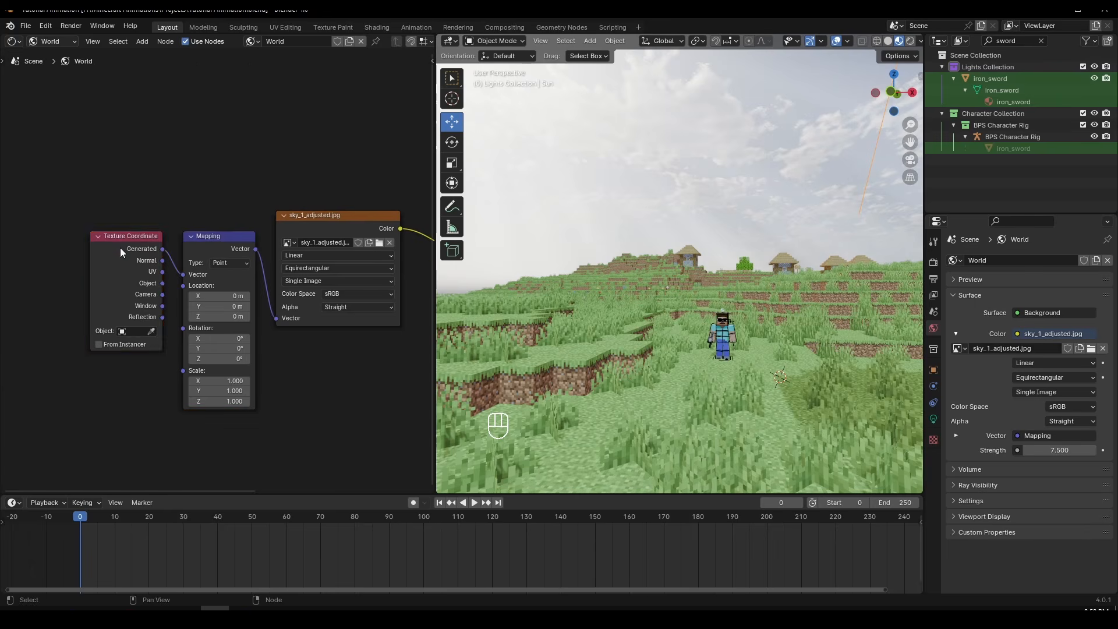
pyautogui.moveTo(120, 247); pyautogui.dragTo(68, 230)
pyautogui.moveTo(201, 243); pyautogui.dragTo(184, 228)
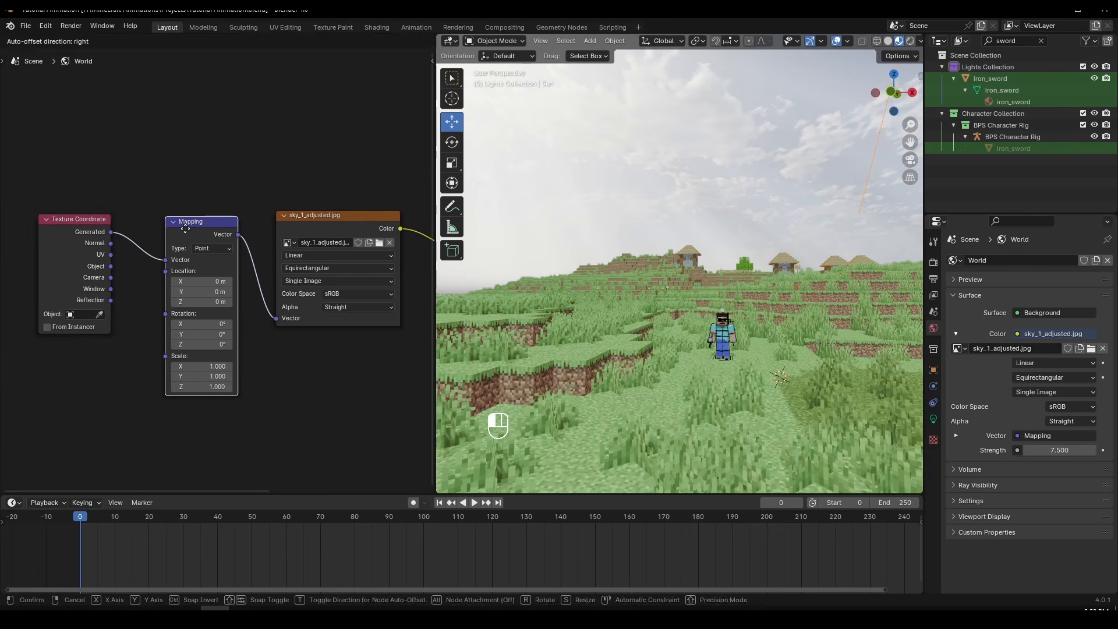
# Shift the Mapping node slightly and set its Z rotation to 62.6° to turn the sky image
pyautogui.moveTo(766, 220); pyautogui.dragTo(623, 231, button='middle')
pyautogui.scroll(3, 744, 313)
pyautogui.scroll(-1, 681, 183)
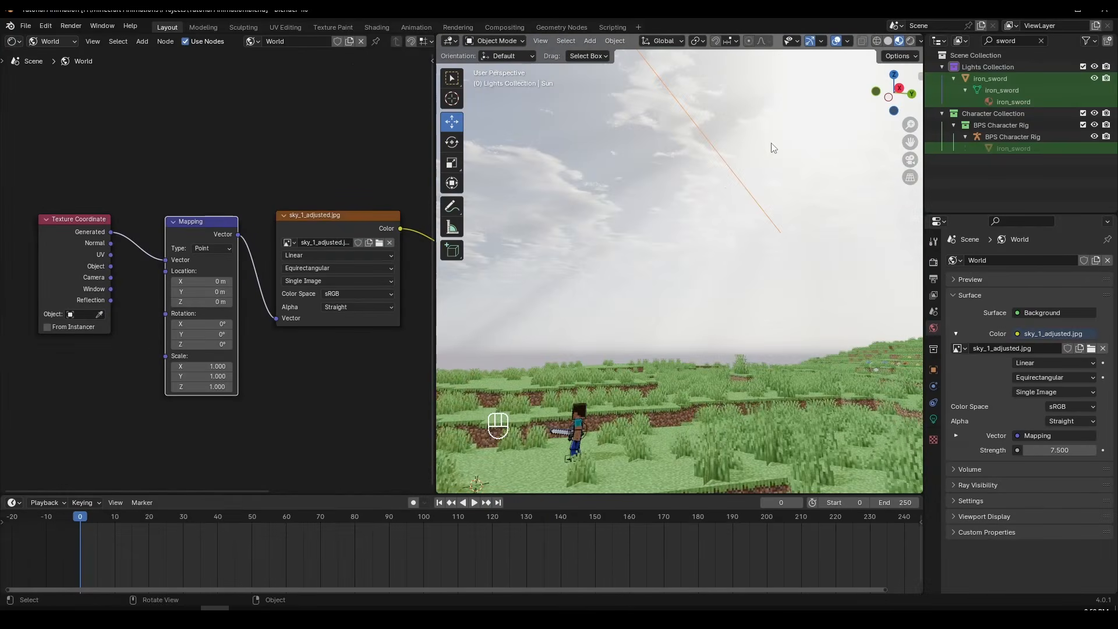
pyautogui.moveTo(771, 143); pyautogui.dragTo(757, 199, button='middle')
pyautogui.scroll(2, 734, 187)
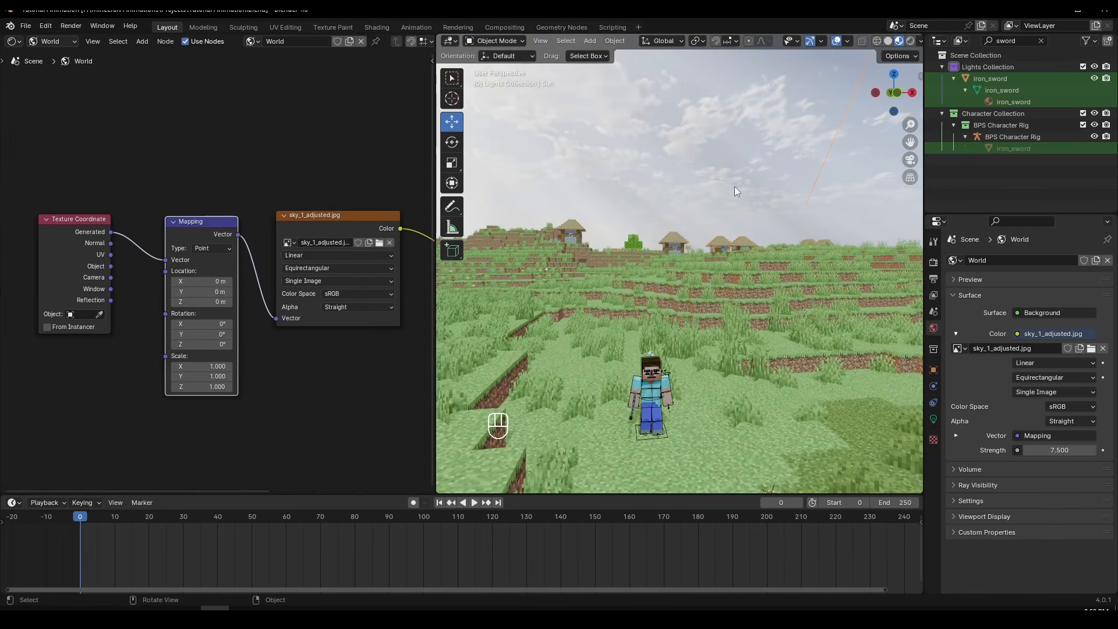
pyautogui.keyDown('ctrl'); pyautogui.moveTo(684, 265); pyautogui.dragTo(477, 267, button='middle'); pyautogui.keyUp('ctrl')
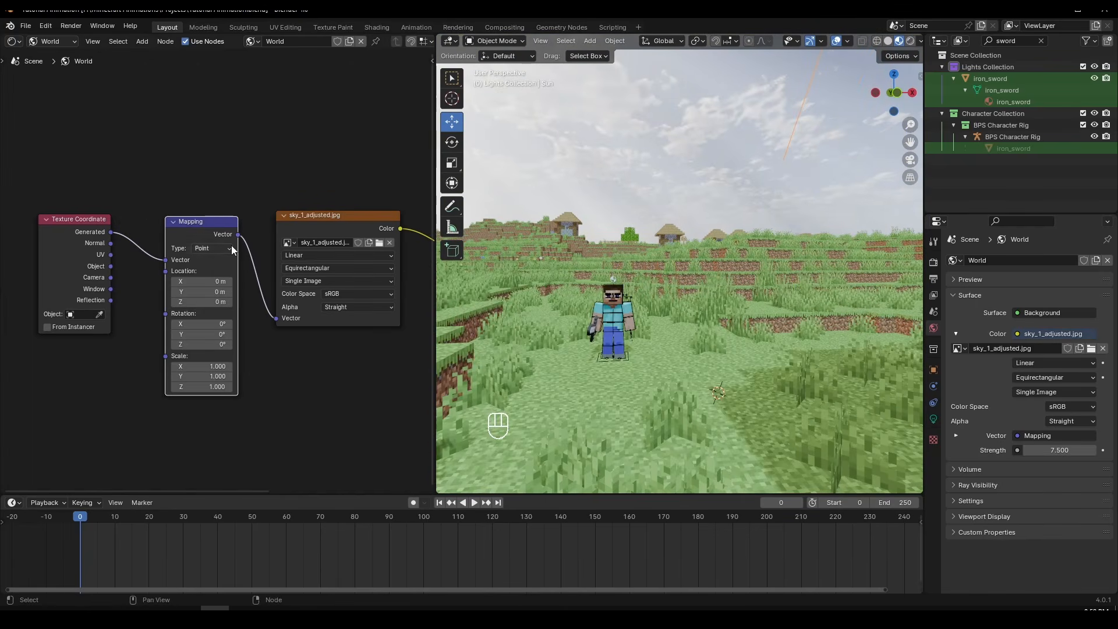
pyautogui.scroll(2, 277, 378)
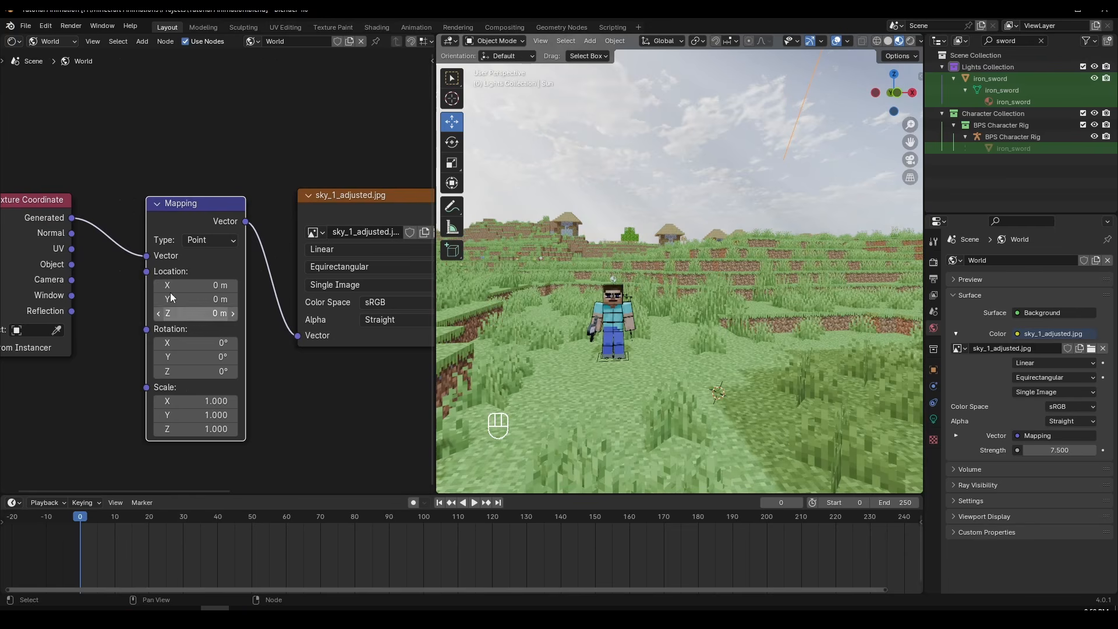
pyautogui.moveTo(190, 208); pyautogui.dragTo(184, 189)
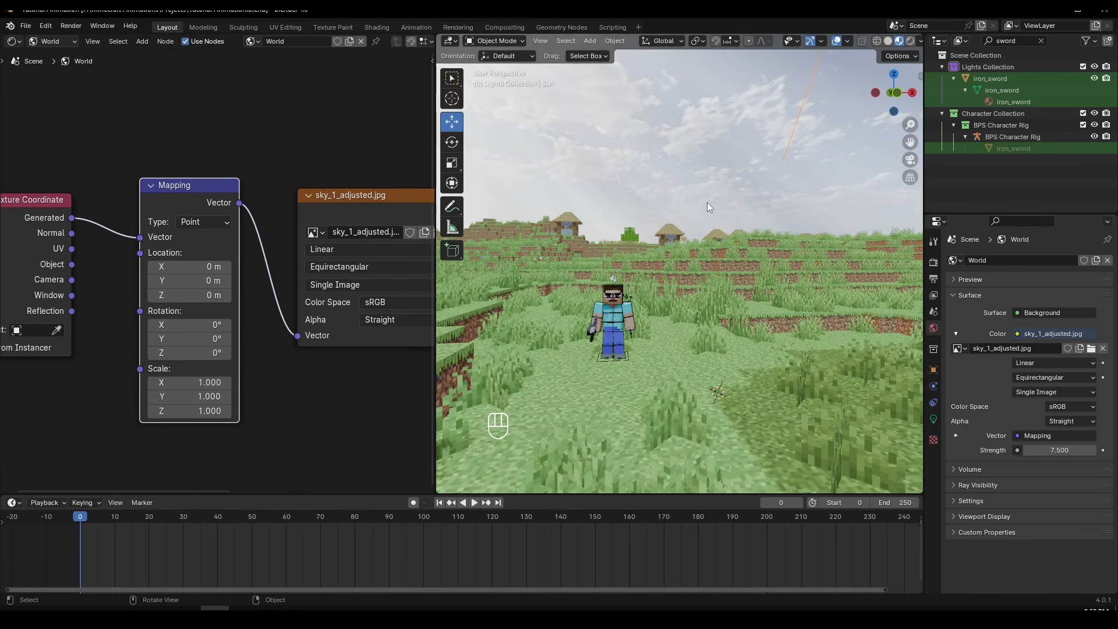
pyautogui.moveTo(708, 207); pyautogui.dragTo(692, 224, button='middle')
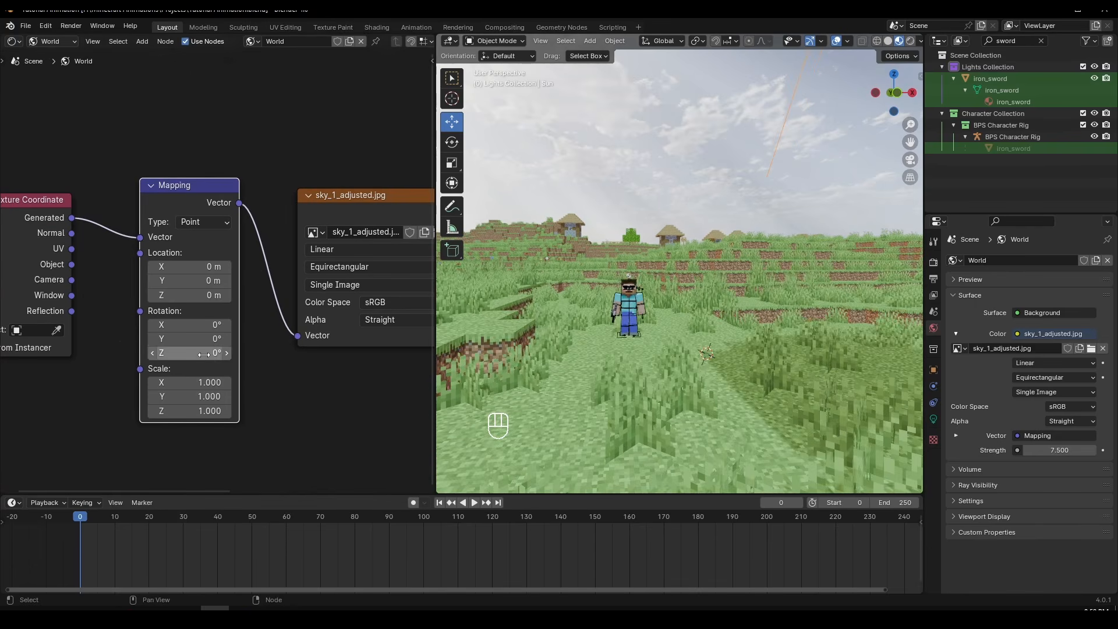
pyautogui.moveTo(204, 354); pyautogui.dragTo(236, 354)
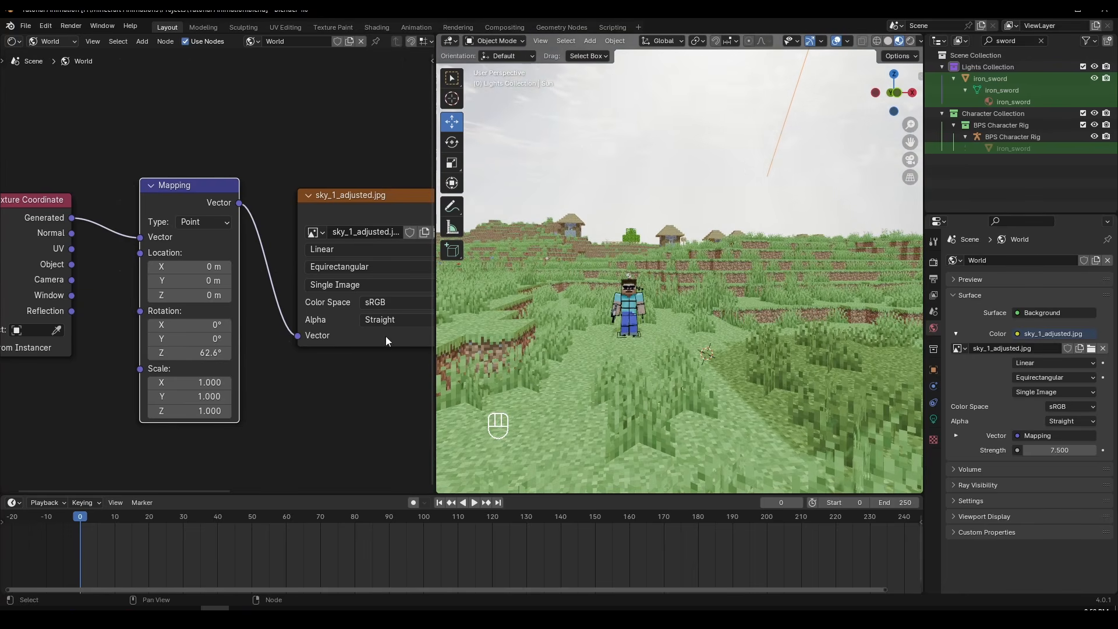
# Try an X location of 0.7 m and a different X scale on the Mapping node, and undo both changes
pyautogui.moveTo(713, 243); pyautogui.dragTo(774, 245, button='middle')
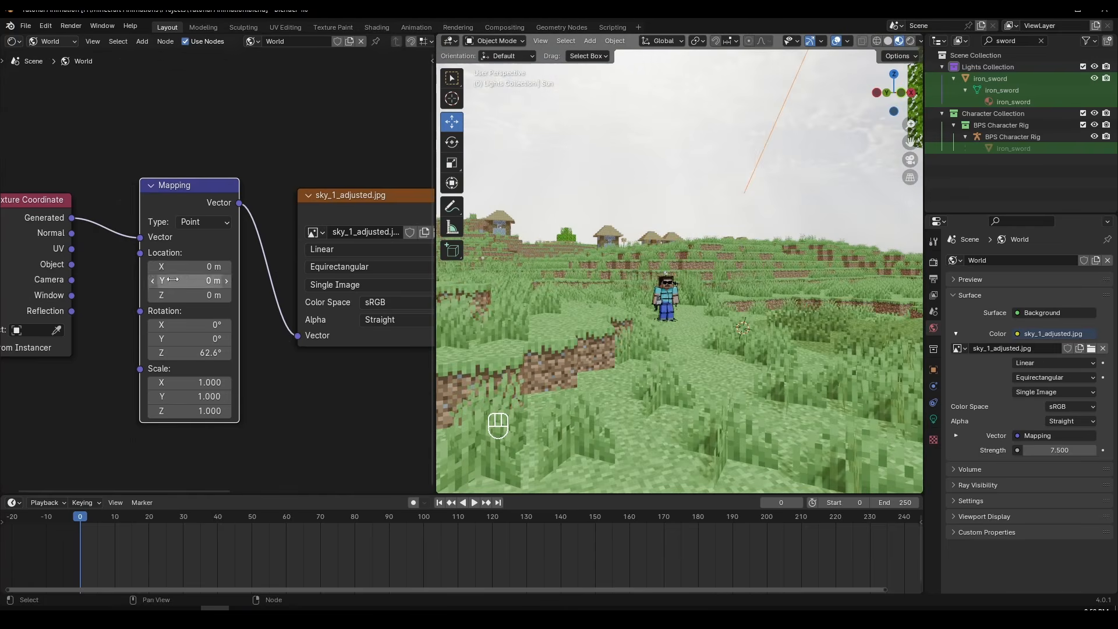
pyautogui.moveTo(196, 266); pyautogui.dragTo(211, 267)
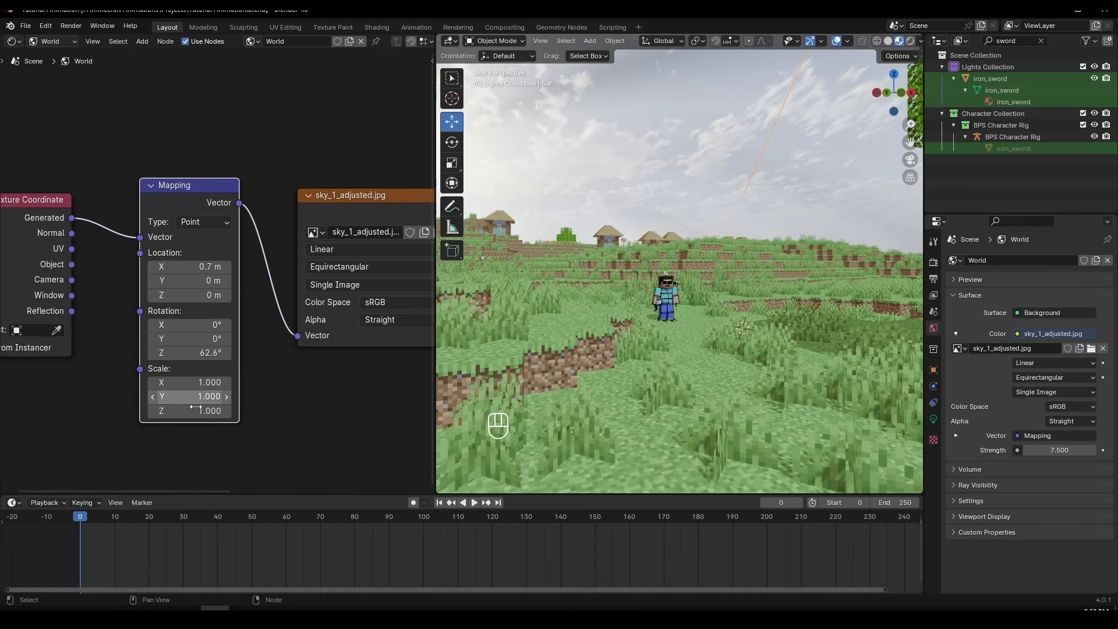
pyautogui.moveTo(203, 385)
pyautogui.mouseDown()
pyautogui.moveTo(169, 385)
pyautogui.moveTo(204, 385)
pyautogui.mouseUp()
pyautogui.hotkey('ctrl', 'z')
pyautogui.hotkey('ctrl', 'z')
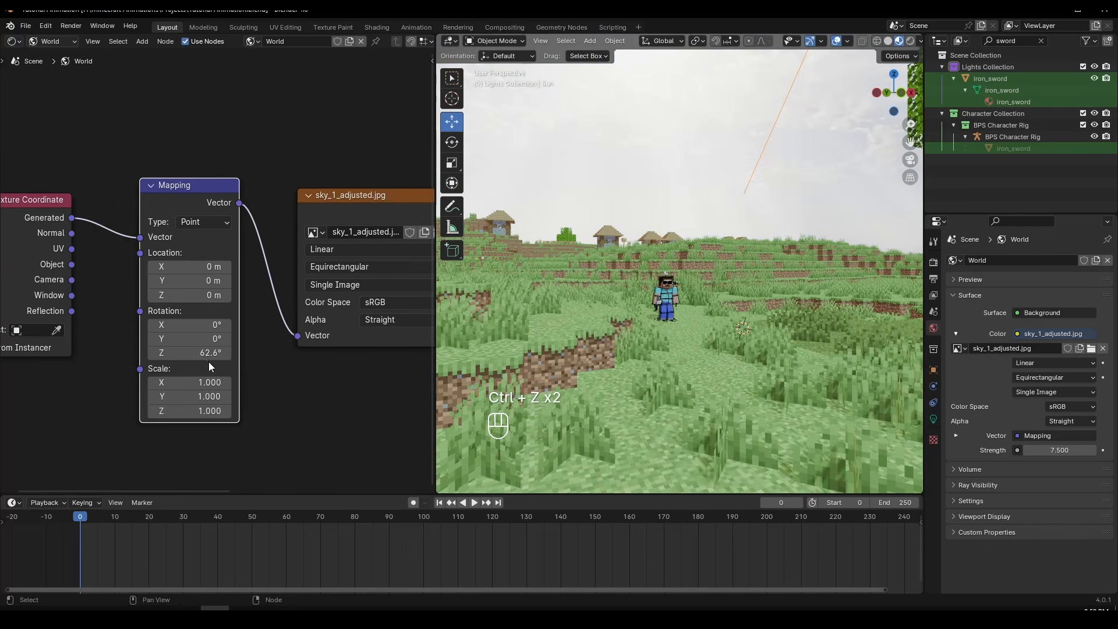
# Set the Mapping node's Z rotation to 68.8° and freely rotate the Sun light
pyautogui.moveTo(190, 358)
pyautogui.mouseDown()
pyautogui.moveTo(166, 353)
pyautogui.moveTo(182, 353)
pyautogui.mouseUp()
pyautogui.moveTo(843, 270); pyautogui.dragTo(761, 391, button='middle')
pyautogui.scroll(2, 721, 299)
pyautogui.press('r')
pyautogui.press('r')
pyautogui.press('r')
pyautogui.click(758, 306)
pyautogui.scroll(-2, 760, 392)
pyautogui.press('r')
pyautogui.click(722, 349)
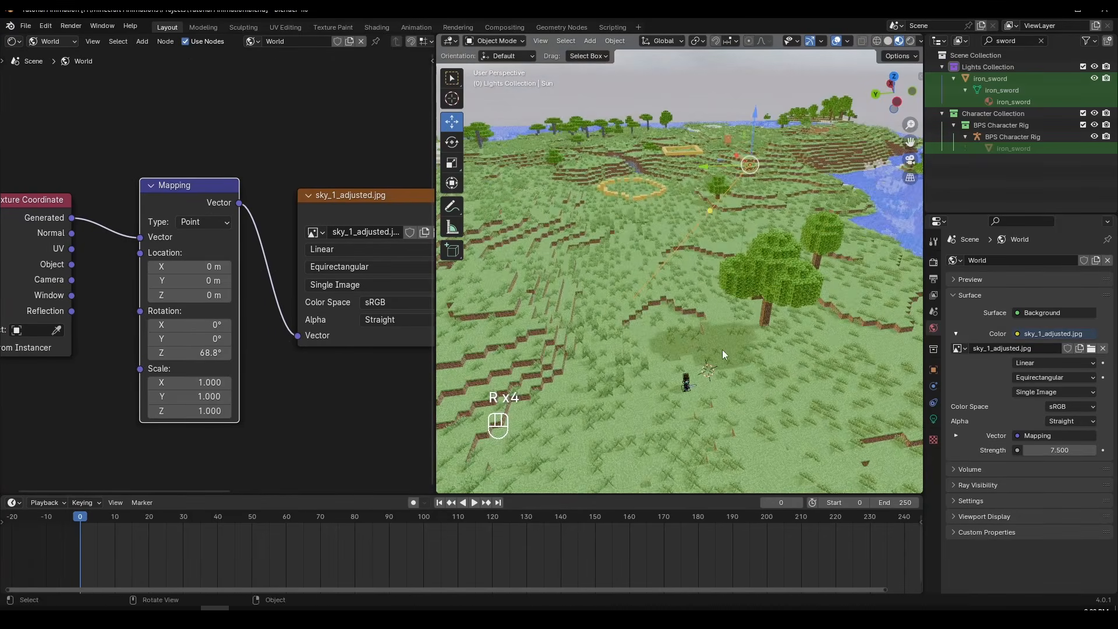
# Set the Mapping node's Z rotation to 222° and undo a further trial turn
pyautogui.moveTo(722, 350); pyautogui.dragTo(774, 265, button='middle')
pyautogui.moveTo(687, 131); pyautogui.dragTo(717, 174, button='middle')
pyautogui.moveTo(210, 353); pyautogui.dragTo(291, 353)
pyautogui.moveTo(584, 325); pyautogui.dragTo(624, 257, button='middle')
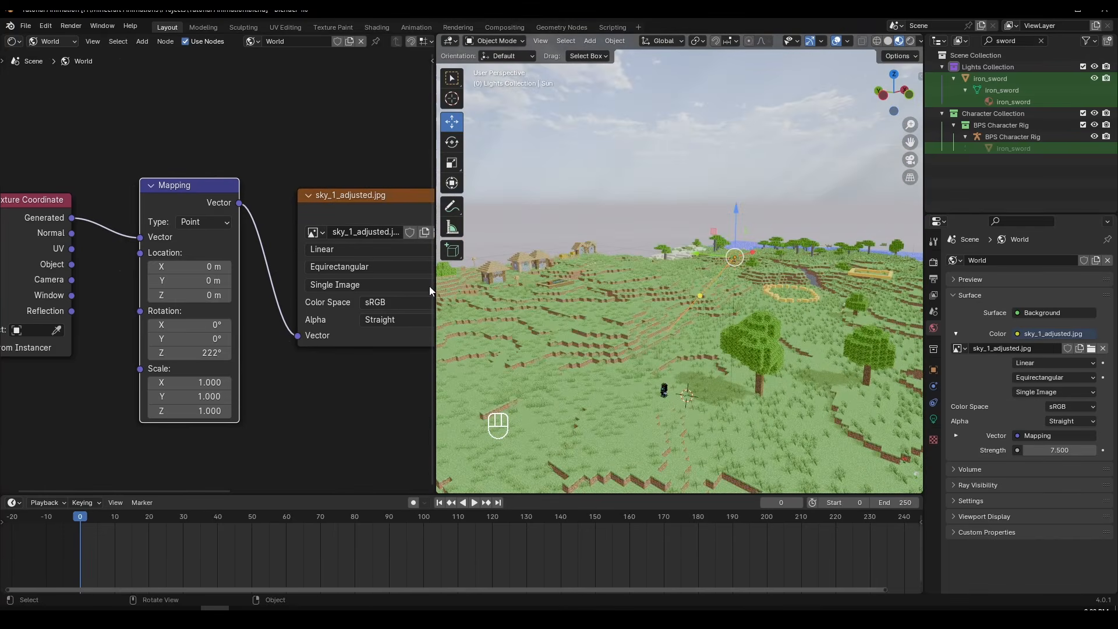
pyautogui.moveTo(195, 355); pyautogui.dragTo(131, 355)
pyautogui.hotkey('ctrl', 'z')
# Deselect everything in the scene and join the 3D viewport over the world node editor area
pyautogui.moveTo(606, 333); pyautogui.dragTo(658, 257, button='middle')
pyautogui.hotkey('alt', 'a')
pyautogui.scroll(3, 658, 256)
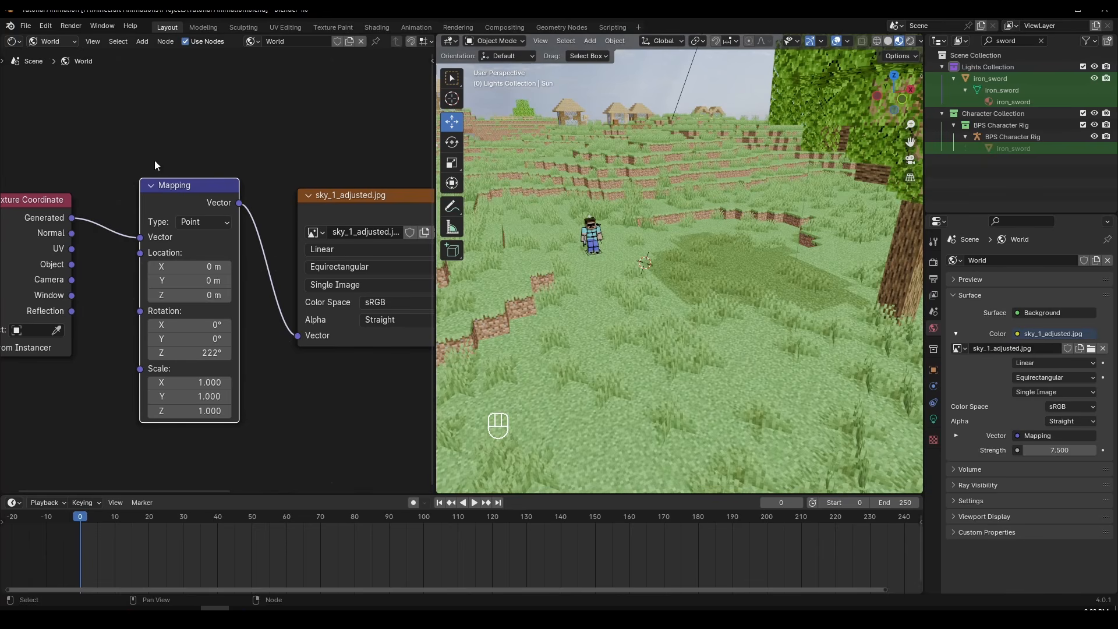
pyautogui.rightClick(436, 167)
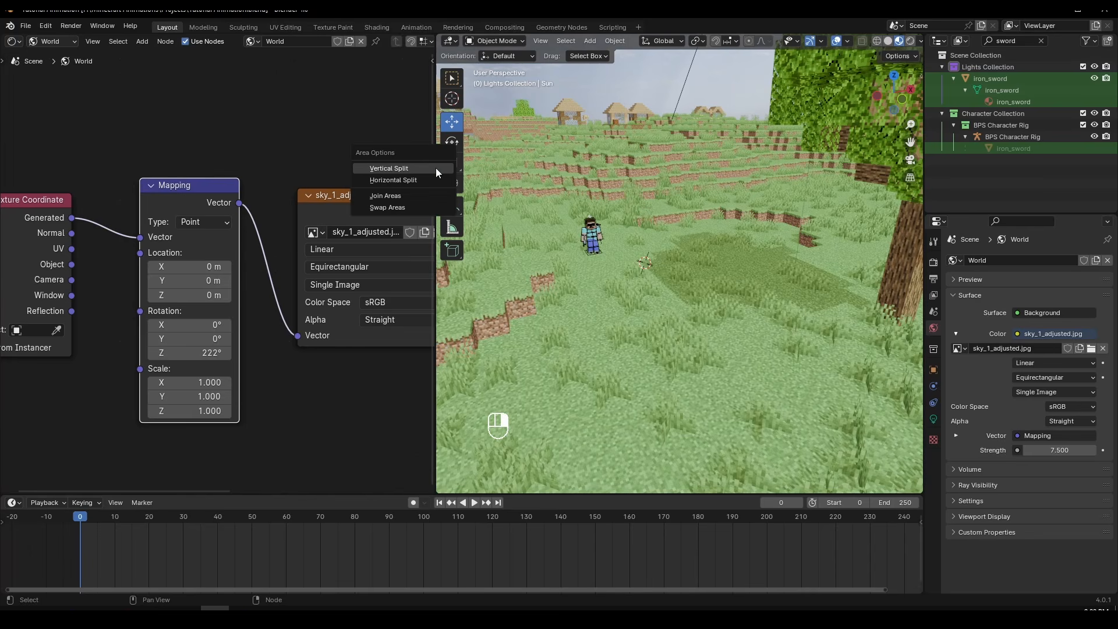
pyautogui.click(409, 195)
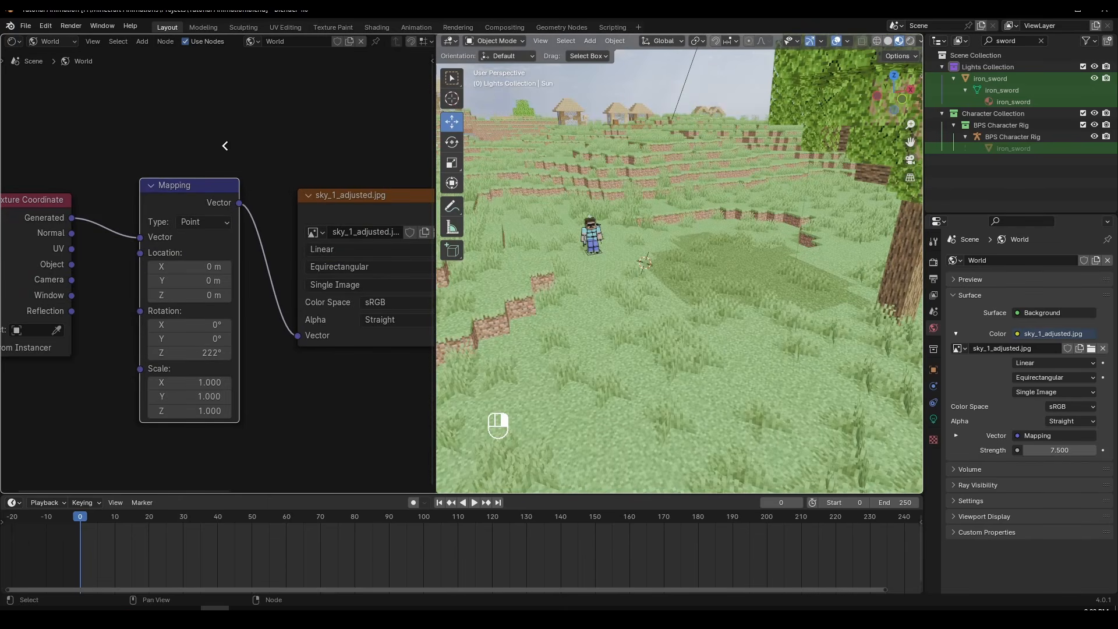
pyautogui.click(264, 144)
# Examine the character, the landscape and the sky from several angles in the enlarged viewport
pyautogui.moveTo(322, 249); pyautogui.dragTo(597, 268, button='middle')
pyautogui.scroll(3, 408, 321)
pyautogui.scroll(3, 596, 268)
pyautogui.keyDown('shift'); pyautogui.moveTo(669, 281); pyautogui.dragTo(536, 343, button='middle'); pyautogui.keyUp('shift')
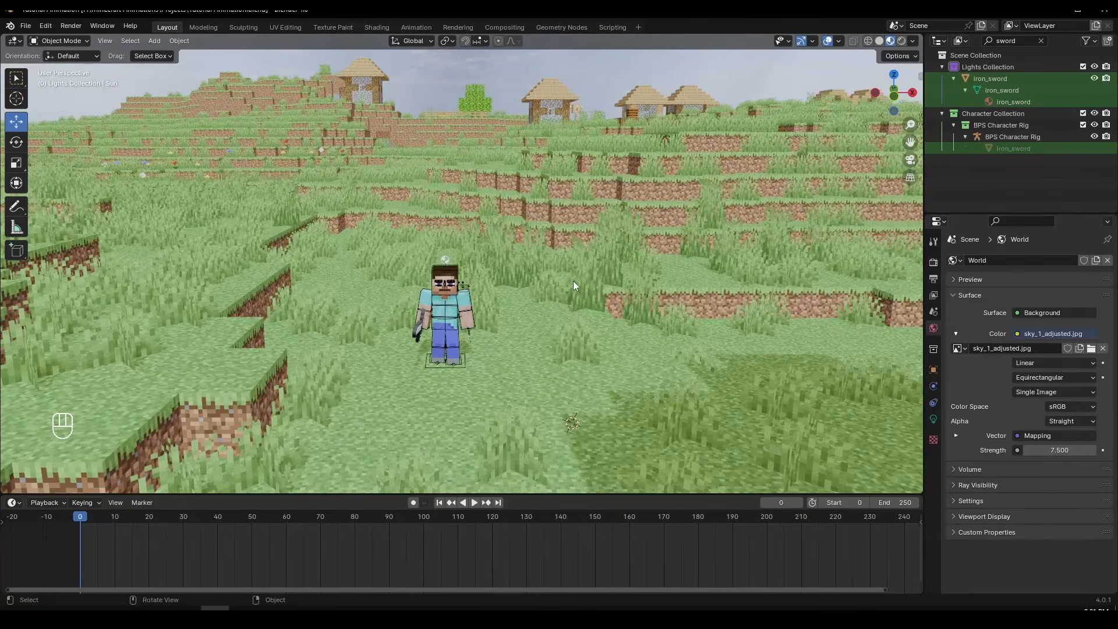
pyautogui.moveTo(585, 269); pyautogui.dragTo(594, 274, button='middle')
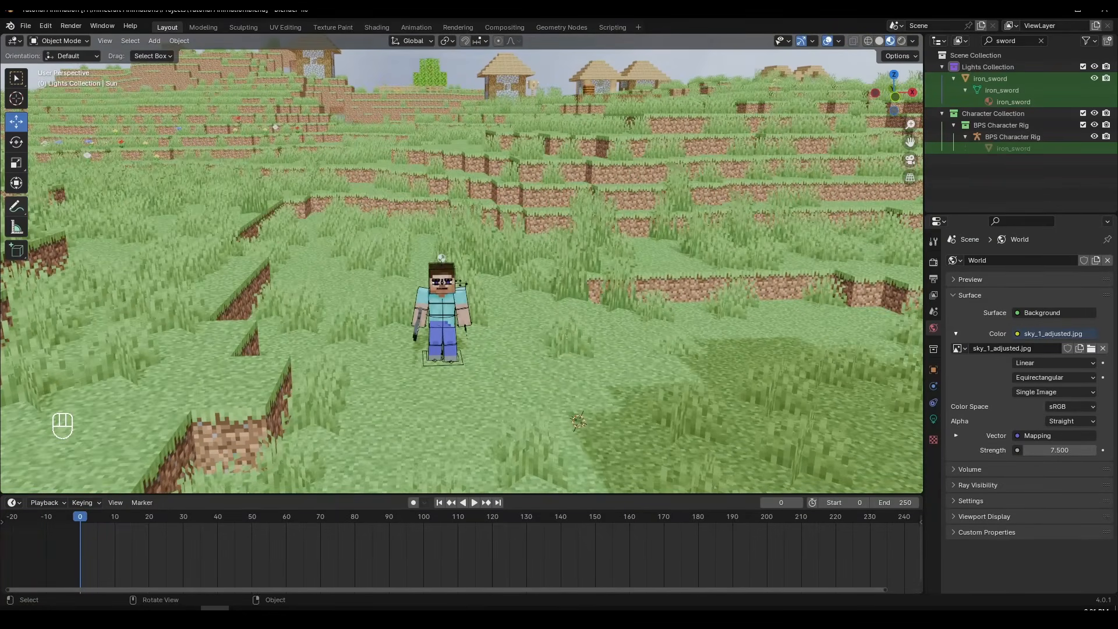
pyautogui.moveTo(603, 244); pyautogui.dragTo(460, 197, button='middle')
pyautogui.scroll(1, 466, 203)
pyautogui.keyDown('shift'); pyautogui.moveTo(564, 320); pyautogui.dragTo(544, 211, button='middle'); pyautogui.keyUp('shift')
pyautogui.scroll(2, 579, 312)
pyautogui.moveTo(579, 312); pyautogui.dragTo(490, 230, button='middle')
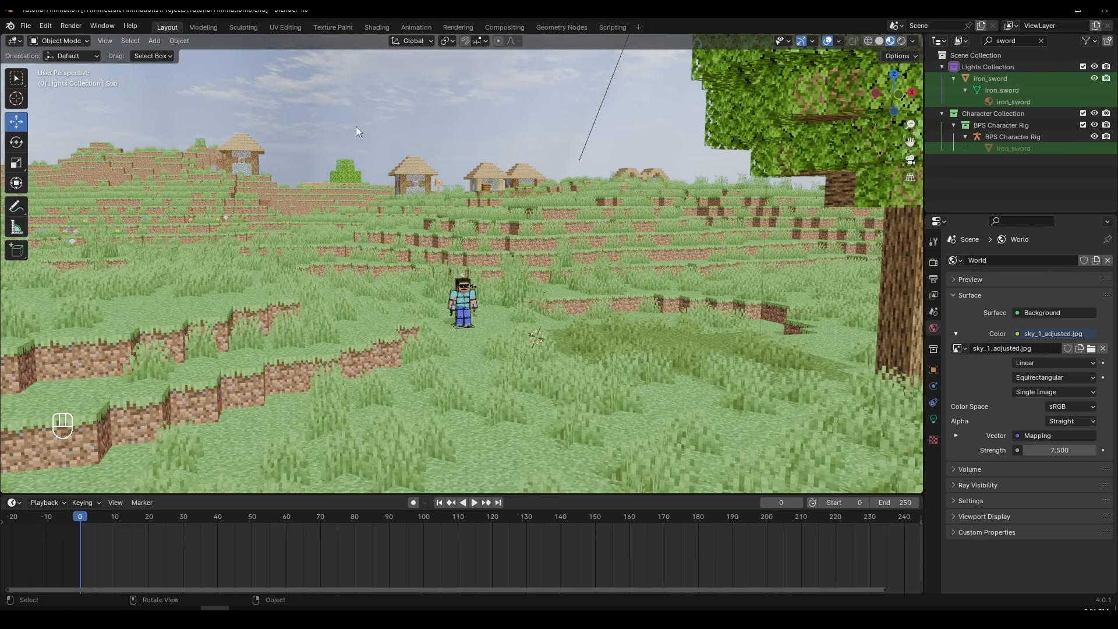
pyautogui.keyDown('shift'); pyautogui.moveTo(356, 127); pyautogui.dragTo(441, 270, button='middle'); pyautogui.keyUp('shift')
pyautogui.scroll(-5, 425, 187)
pyautogui.moveTo(426, 188); pyautogui.dragTo(589, 168, button='middle')
pyautogui.click(602, 124)
pyautogui.press('r')
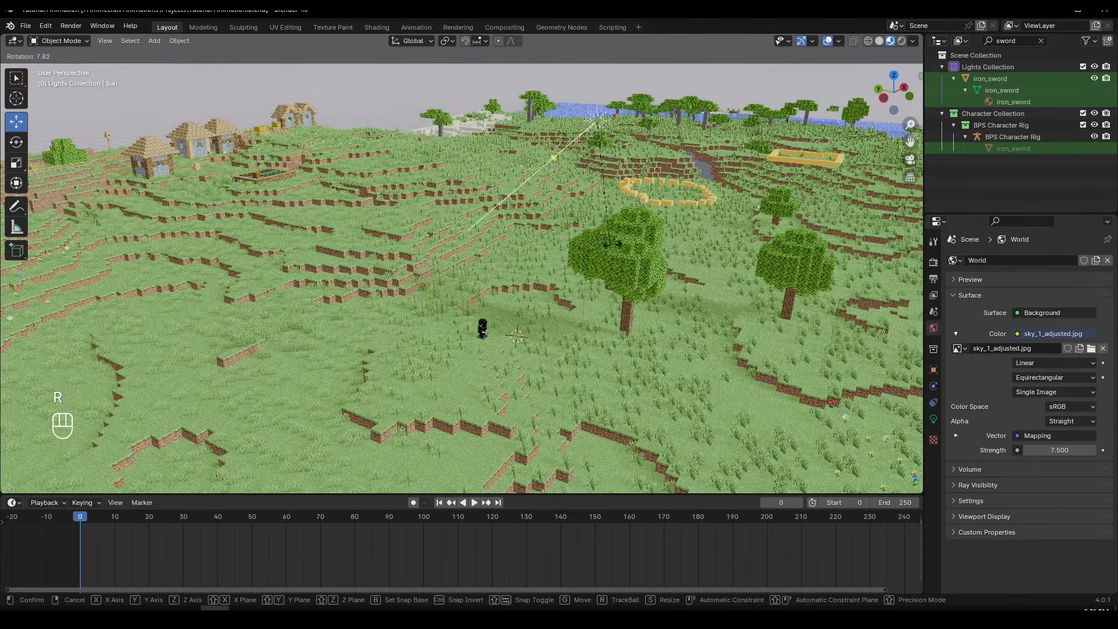
pyautogui.rightClick(598, 236)
# Inspect the BPS Character Rig up close and against the village and sky, leaving it deselected
pyautogui.scroll(-4, 498, 236)
pyautogui.moveTo(498, 237); pyautogui.dragTo(500, 272, button='middle')
pyautogui.scroll(3, 474, 282)
pyautogui.scroll(4, 423, 257)
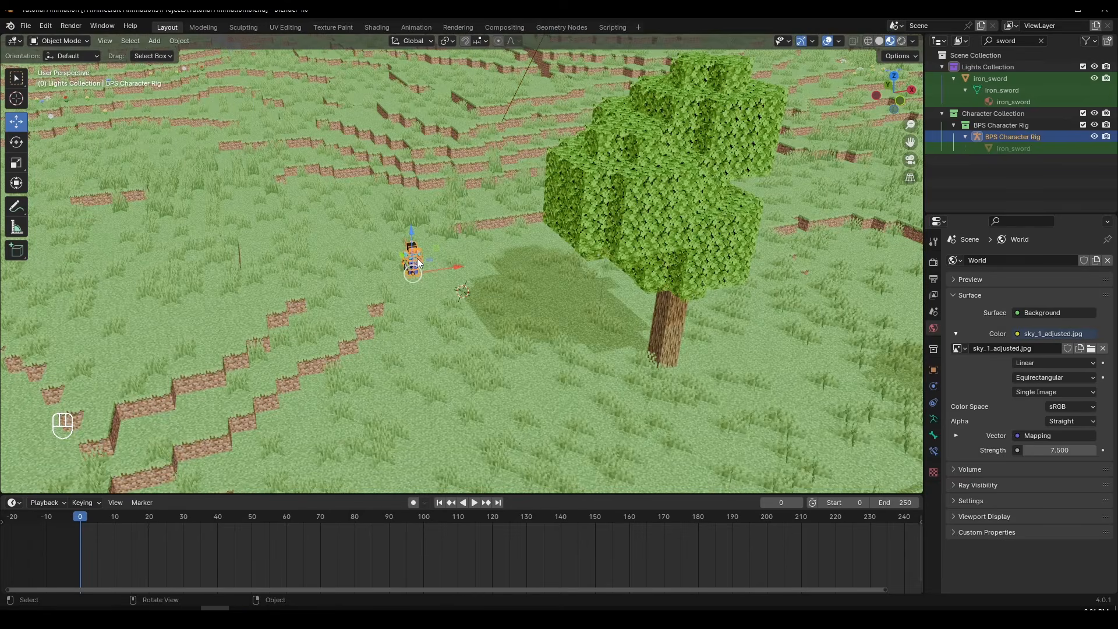
pyautogui.press('f')
pyautogui.scroll(-6, 417, 257)
pyautogui.moveTo(417, 258); pyautogui.dragTo(501, 271, button='middle')
pyautogui.scroll(-3, 456, 270)
pyautogui.scroll(3, 500, 270)
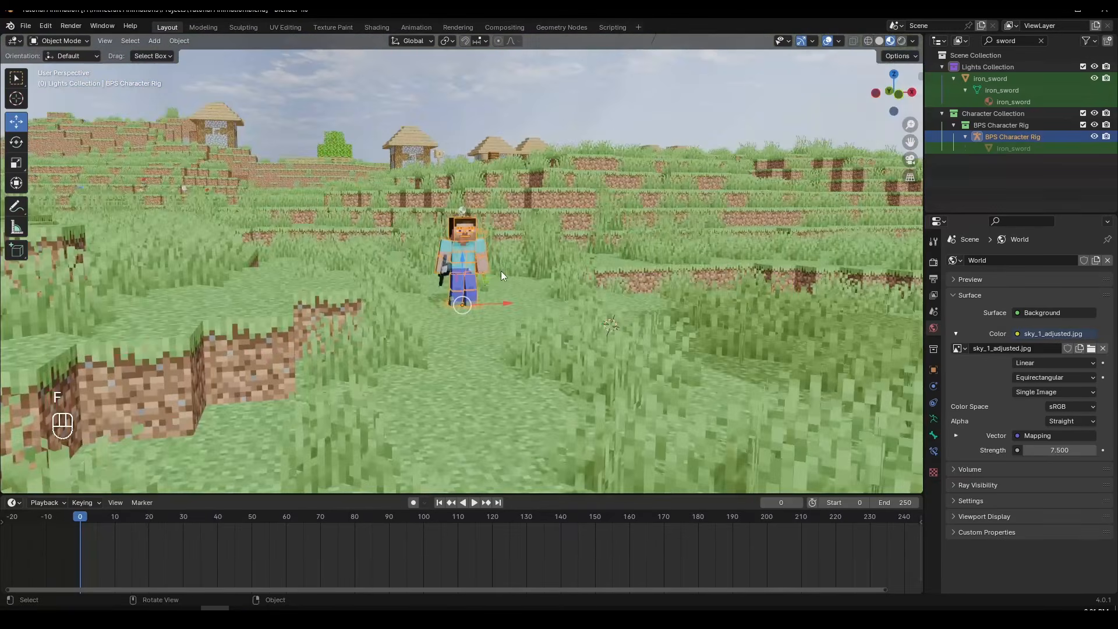
pyautogui.hotkey('alt', 'a')
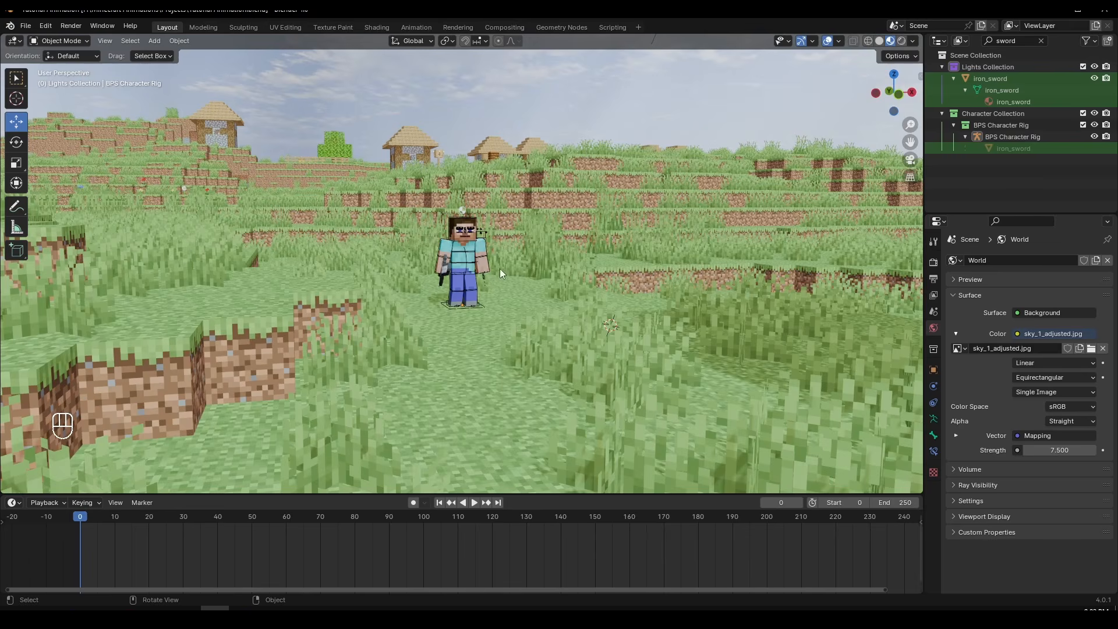
pyautogui.moveTo(500, 268); pyautogui.dragTo(464, 266, button='middle')
pyautogui.scroll(2, 463, 266)
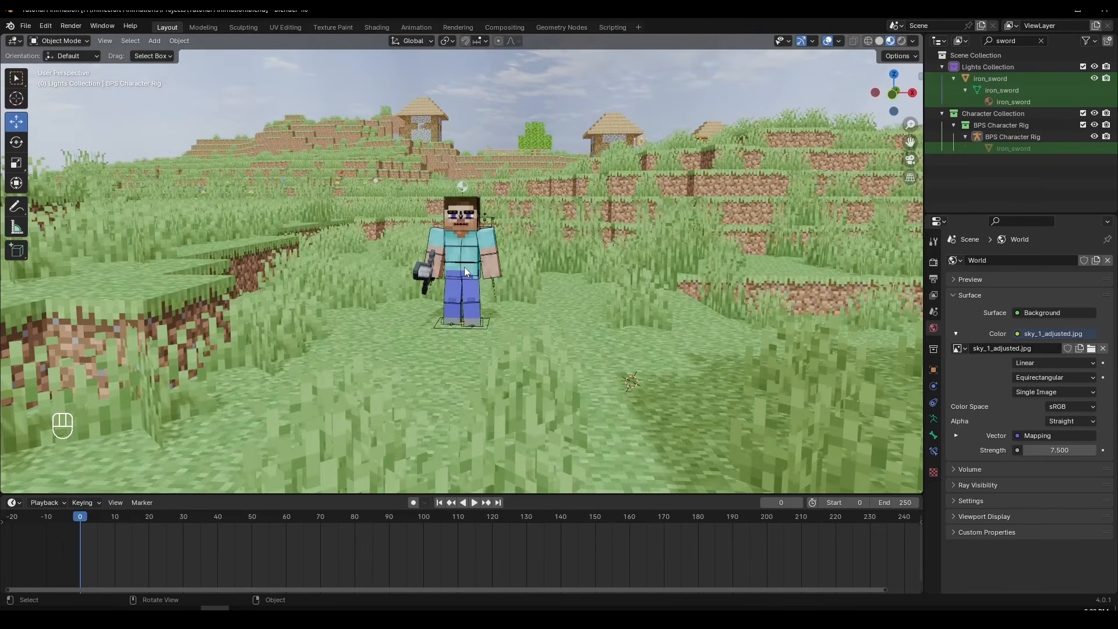
pyautogui.scroll(-2, 464, 267)
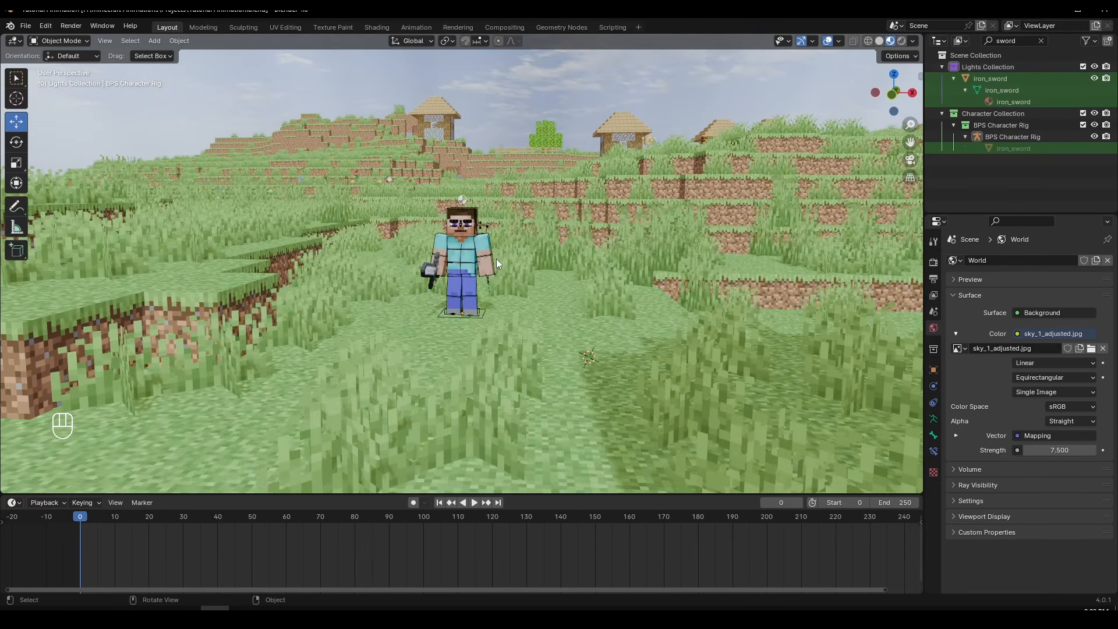
# Select the BPS Character Rig, try moving it across the ground, and undo the move
pyautogui.hotkey('ctrl', 'z')
pyautogui.hotkey('ctrl', 'z')
pyautogui.click(455, 298)
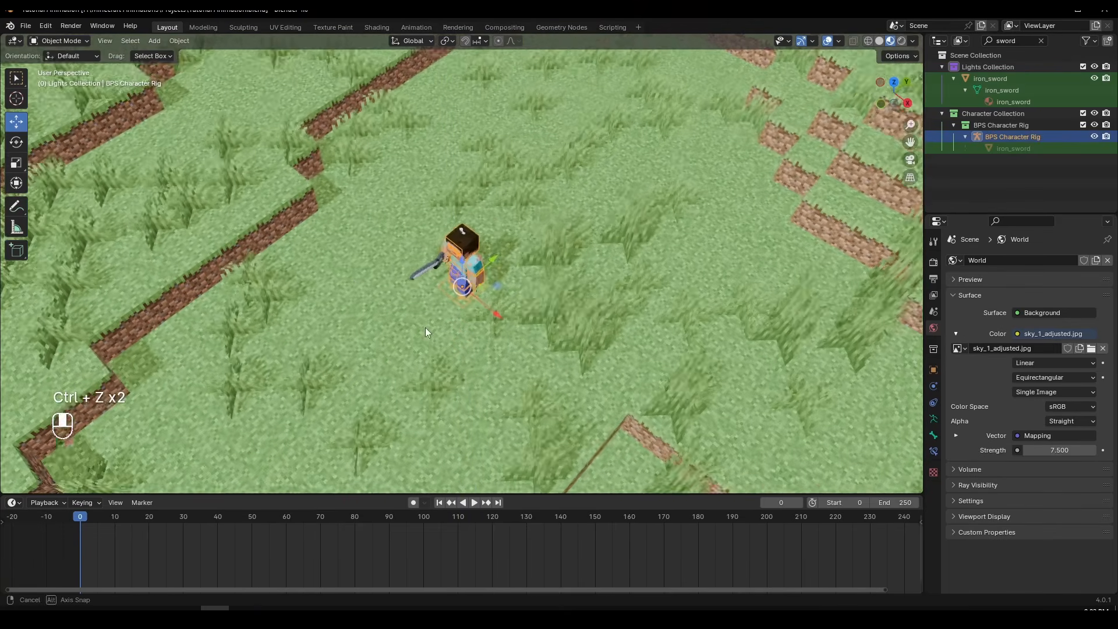
pyautogui.moveTo(487, 256); pyautogui.dragTo(428, 300)
pyautogui.moveTo(429, 300); pyautogui.dragTo(506, 311, button='middle')
pyautogui.hotkey('ctrl', 'z')
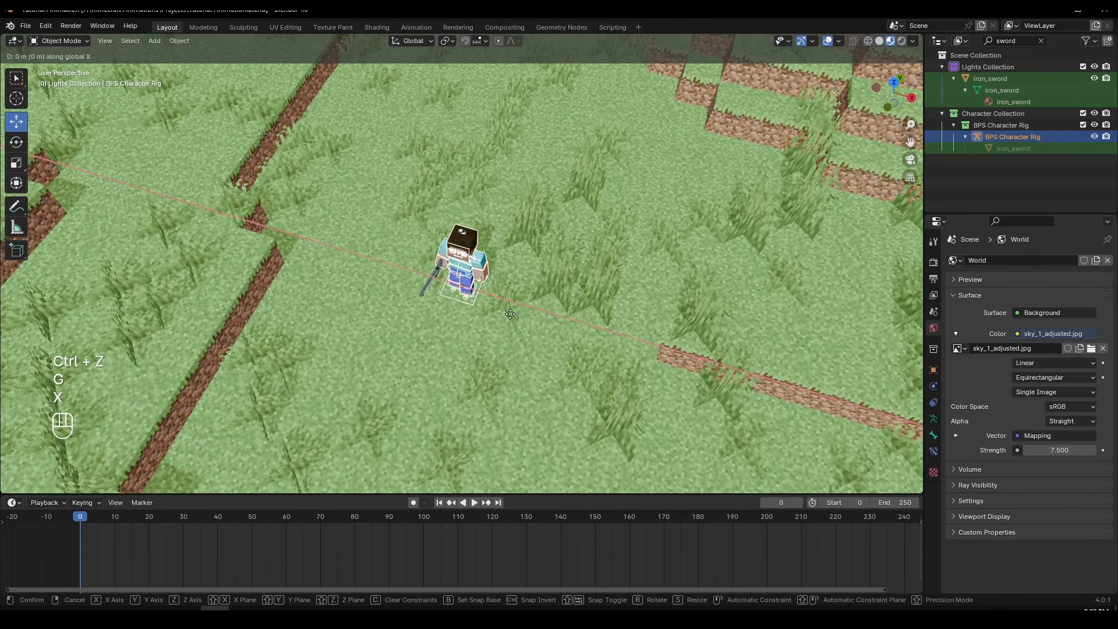
# Move the BPS Character Rig along the X axis, adjust its position freely on the grass, and deselect it
pyautogui.press('g')
pyautogui.press('x')
pyautogui.click(411, 306)
pyautogui.moveTo(411, 306); pyautogui.dragTo(463, 182, button='middle')
pyautogui.press('g')
pyautogui.click(386, 275)
pyautogui.hotkey('alt', 'a')
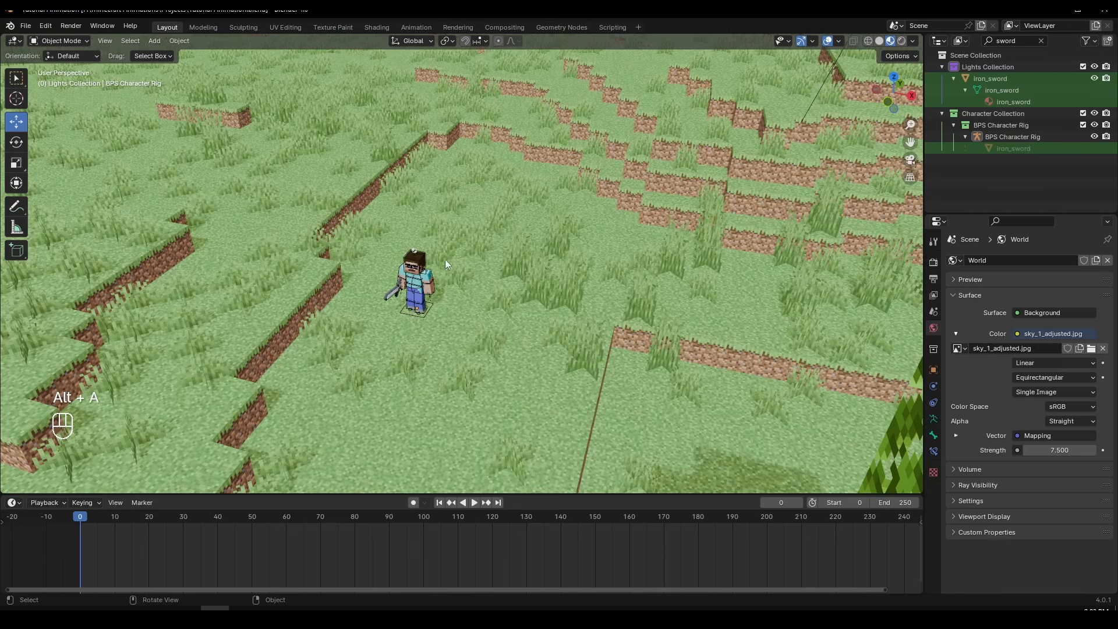
pyautogui.moveTo(435, 281); pyautogui.dragTo(428, 312, button='middle')
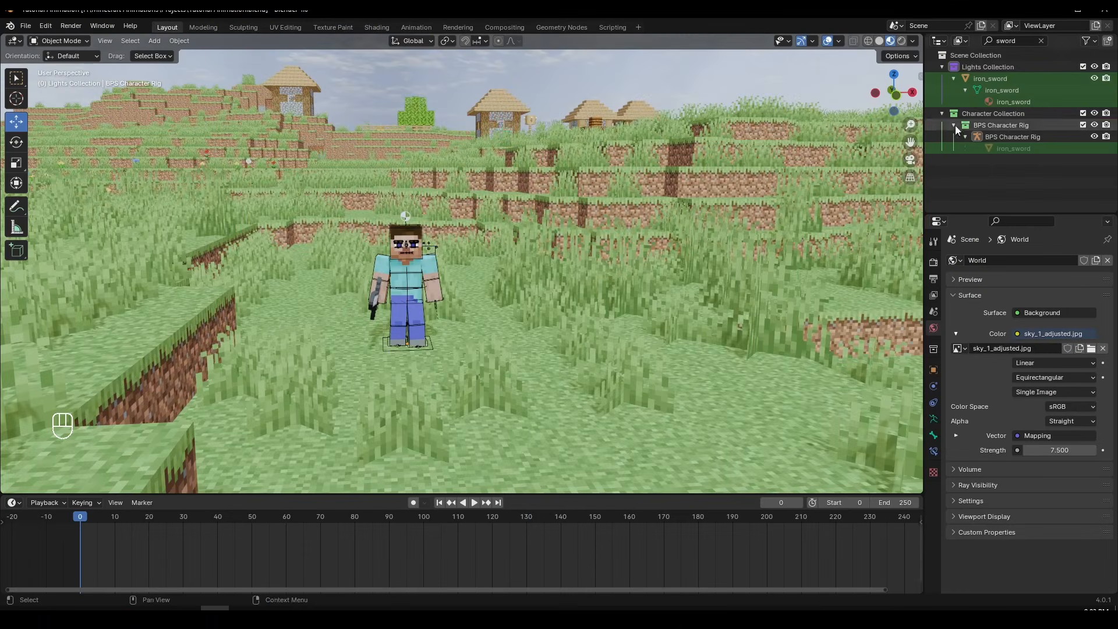
# Replace the outliner filter with "camera" and select the Camera object
pyautogui.click(1044, 43)
pyautogui.click(1017, 41)
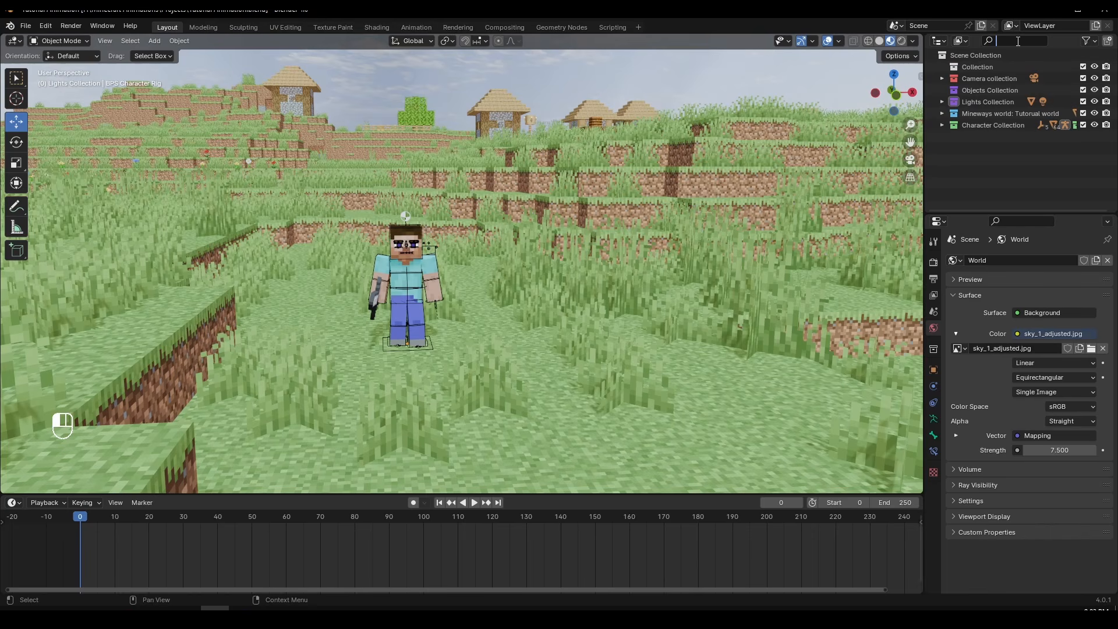
pyautogui.write('camera')
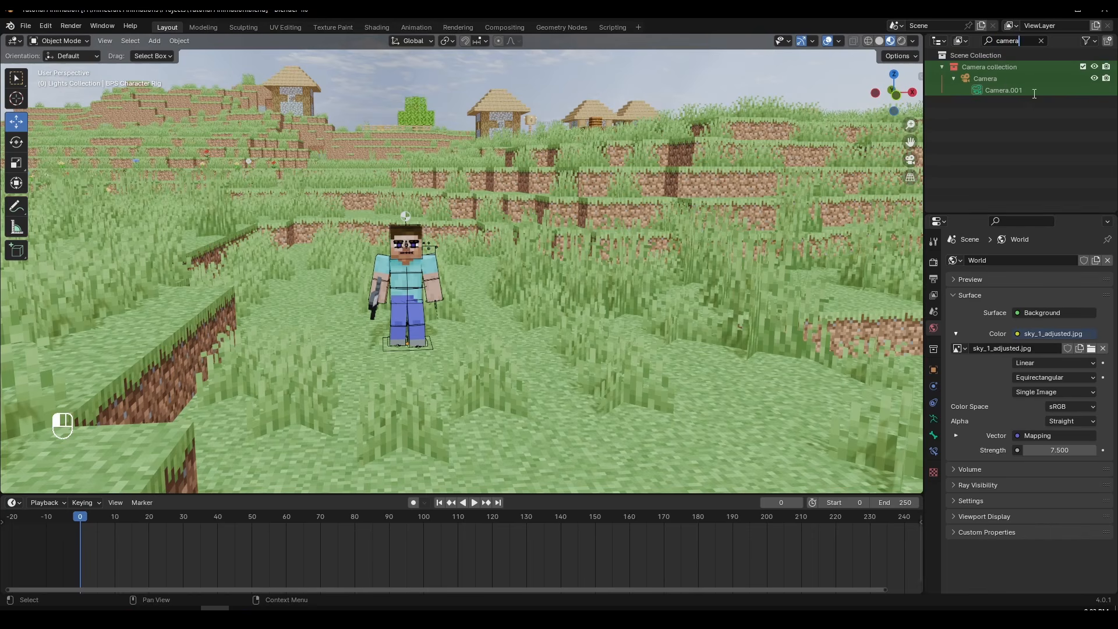
pyautogui.click(1035, 94)
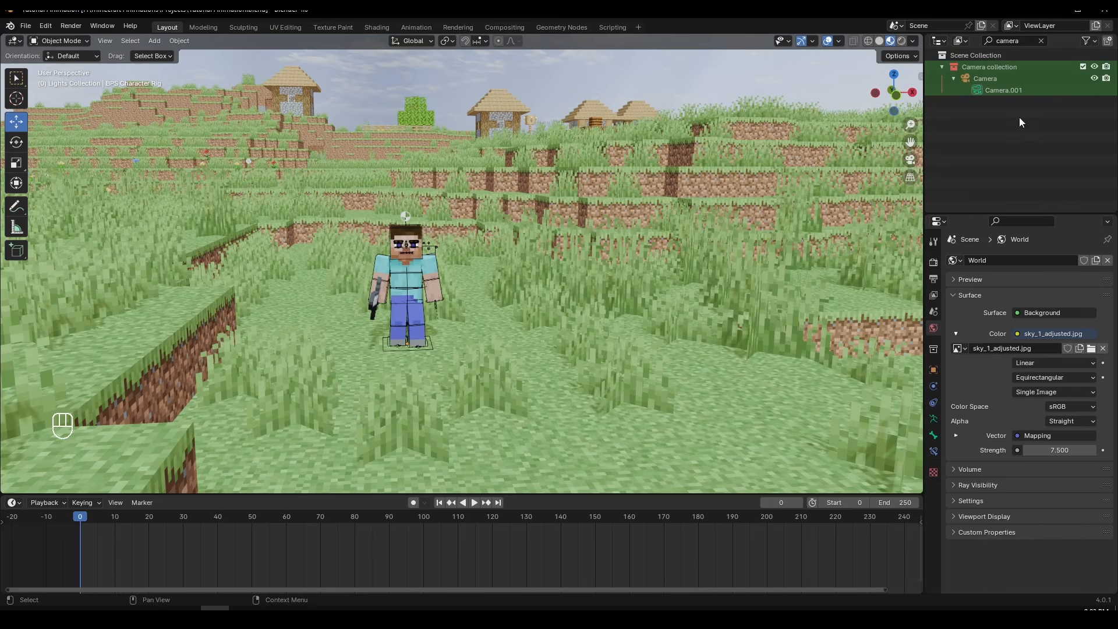
pyautogui.click(1000, 83)
# Place the 3D cursor on the grass in front of the character and snap the Camera to it
pyautogui.scroll(-3, 511, 384)
pyautogui.keyDown('shift'); pyautogui.scroll(-2, 511, 386); pyautogui.keyUp('shift')
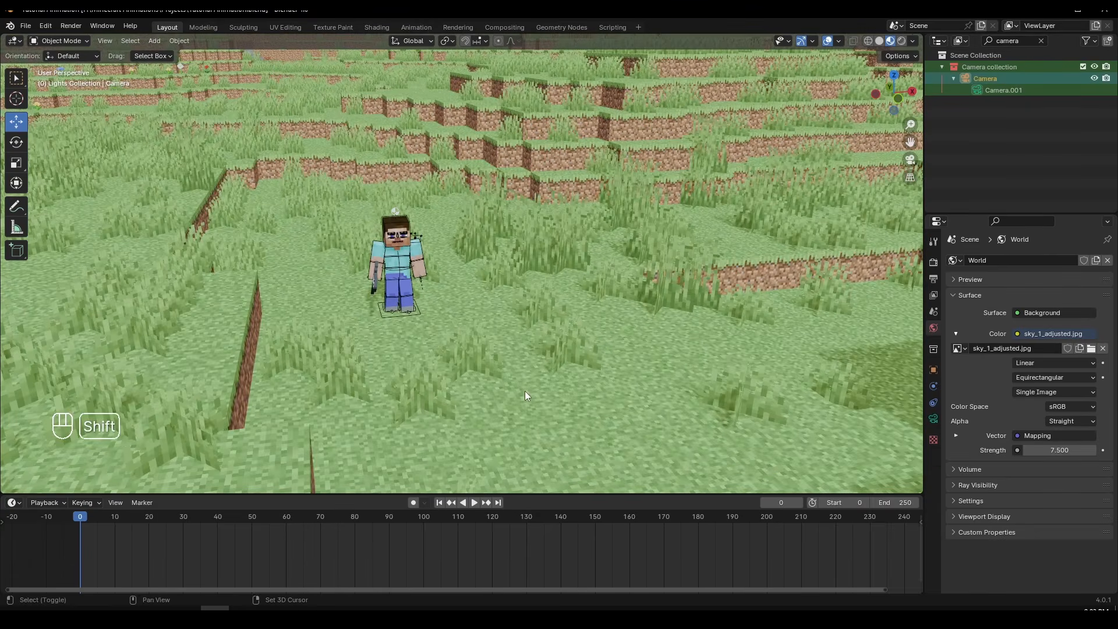
pyautogui.hotkey('shift', 's')
pyautogui.hotkey('shift', 's')
pyautogui.click(576, 271)
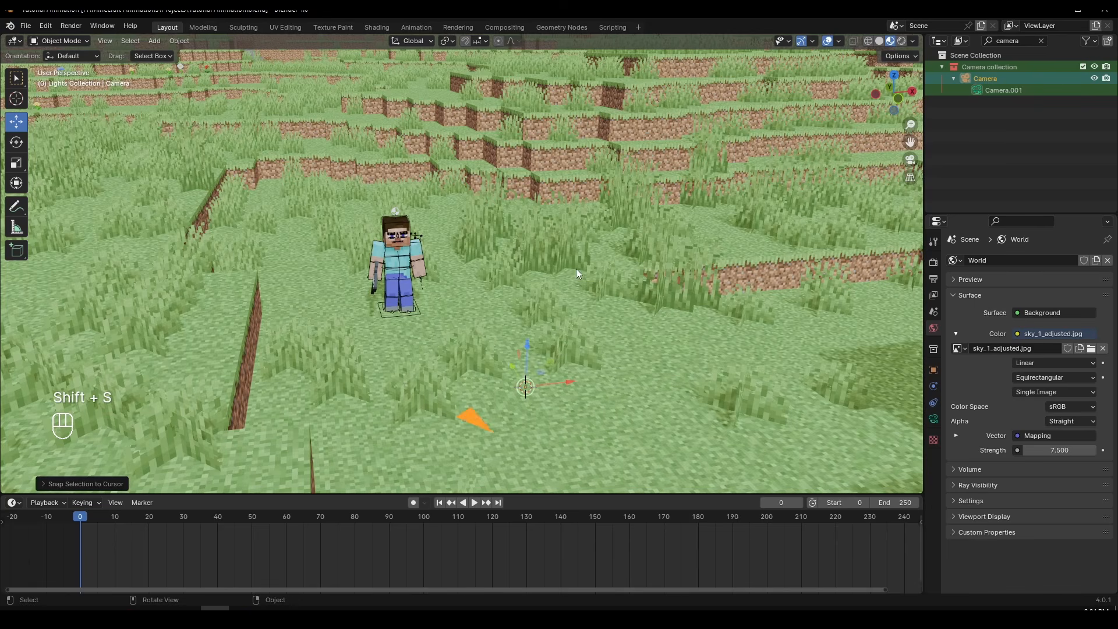
# Move the Camera up off the ground so it floats above the grass in front of the character
pyautogui.press('g')
pyautogui.press('g')
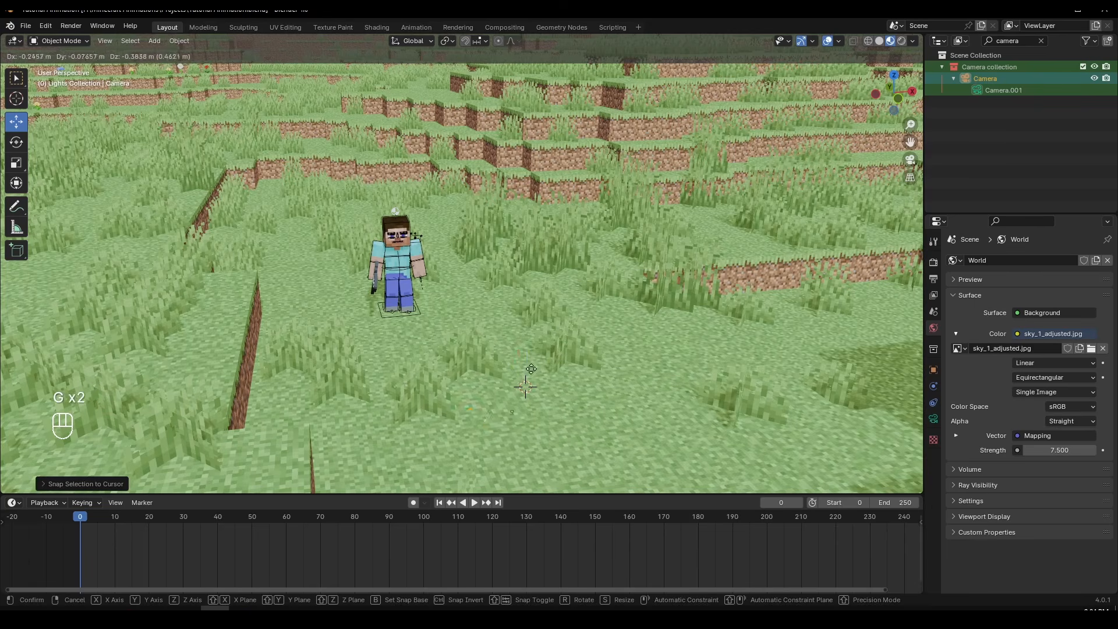
pyautogui.click(551, 444)
pyautogui.press('g')
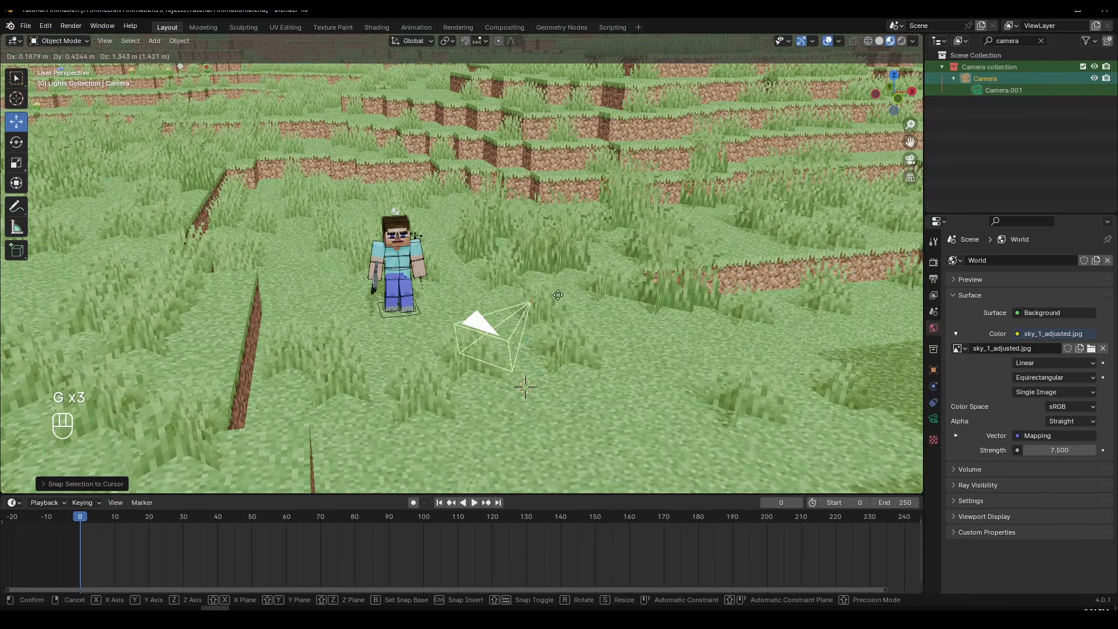
pyautogui.click(576, 275)
# Toggle between the free viewport and the camera's view, ending in the camera view
pyautogui.press('KP_2')
pyautogui.press('KP_0')
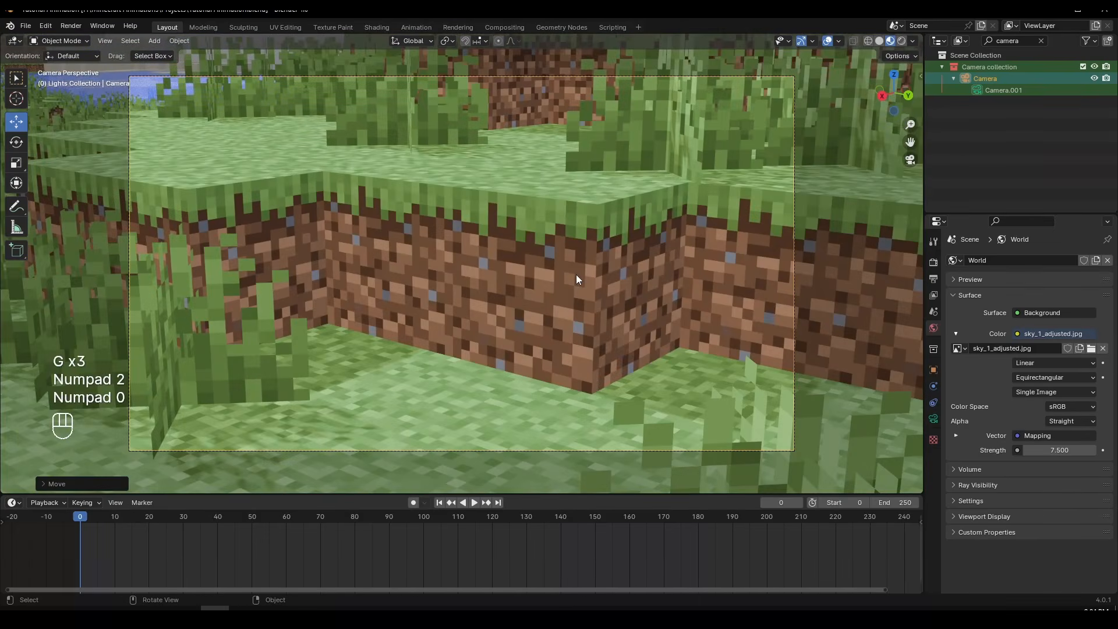
pyautogui.press('KP_0')
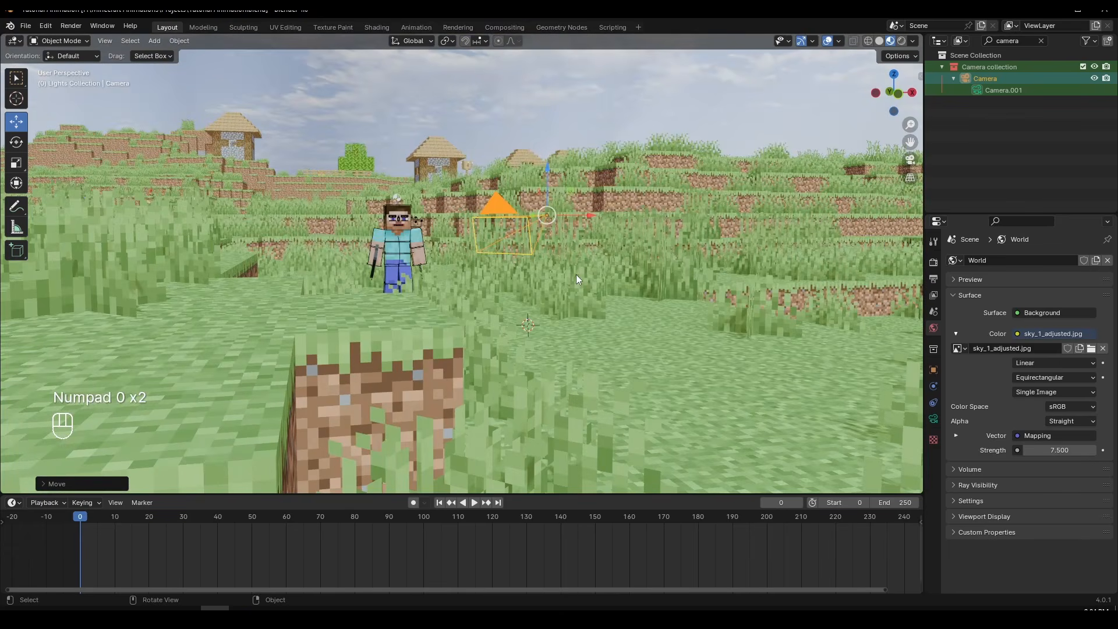
pyautogui.press('KP_0')
pyautogui.press('KP_0')
pyautogui.press('KP_0')
pyautogui.press('KP_0')
pyautogui.press('KP_0')
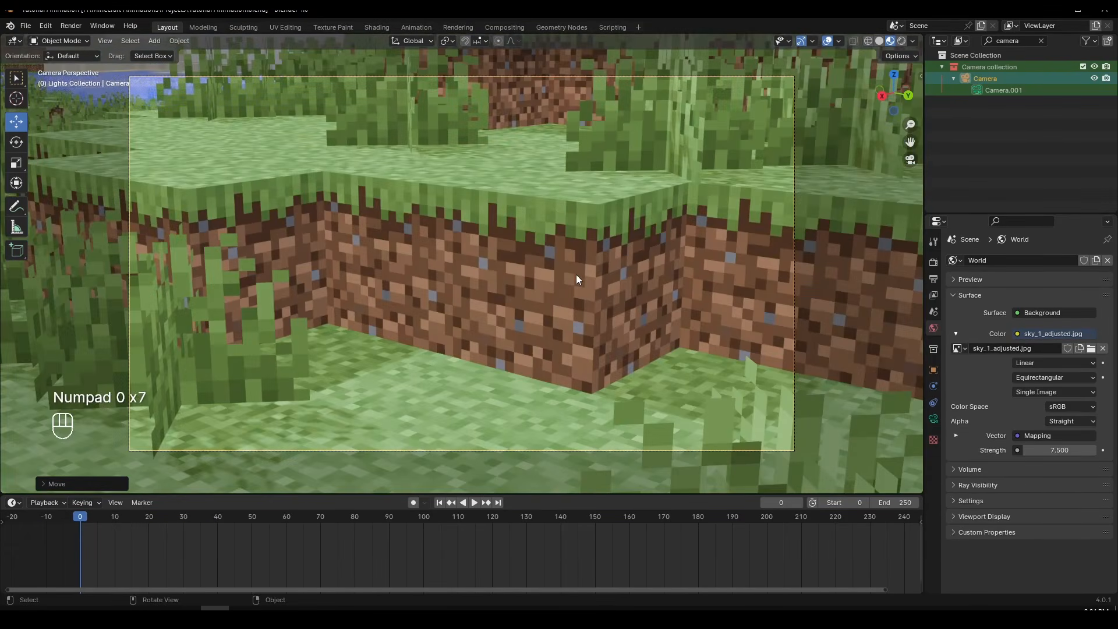
pyautogui.hotkey('shift', 'f')
pyautogui.press('w')
pyautogui.press('a')
pyautogui.press('e')
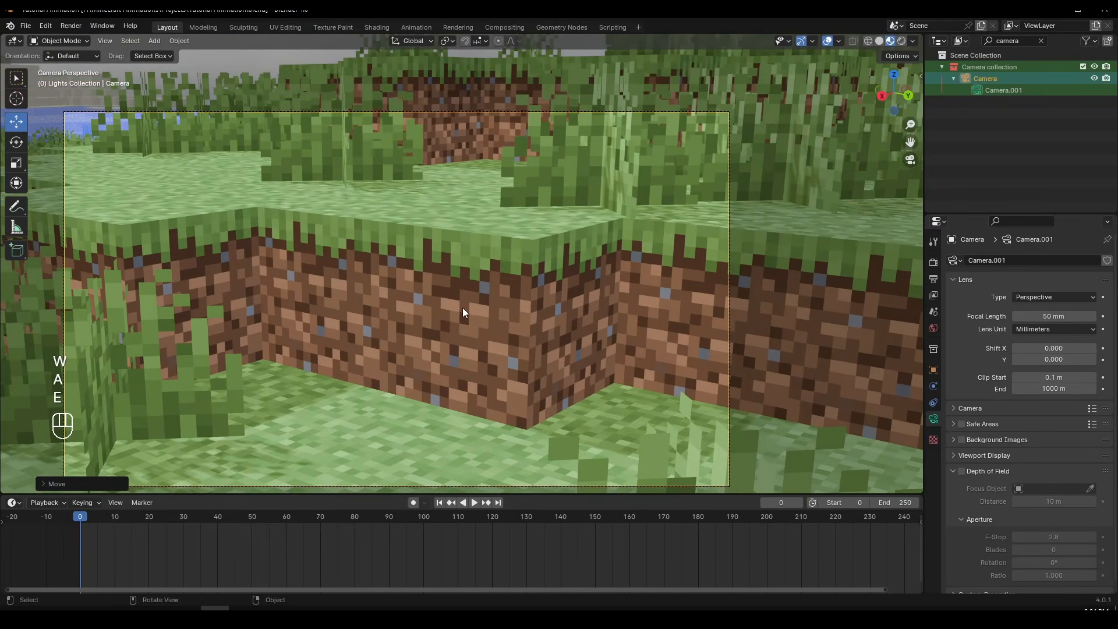
# Fly the camera with walk navigation until it faces the character from the front with the whole body in frame
pyautogui.scroll(-2, 462, 305)
pyautogui.hotkey('shift', 'f')
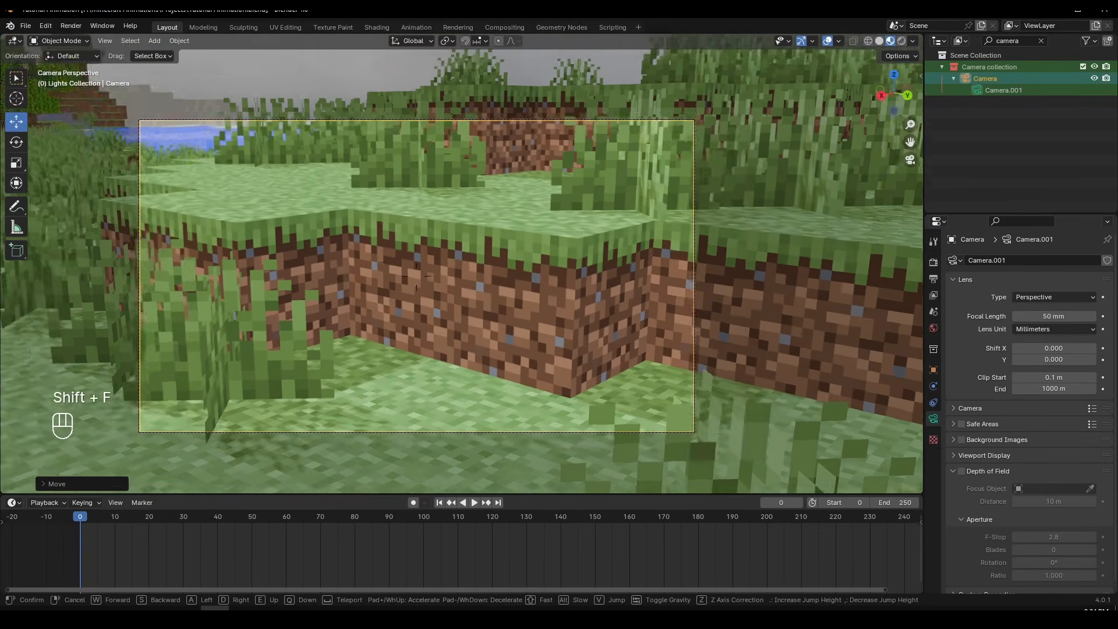
pyautogui.press('w')
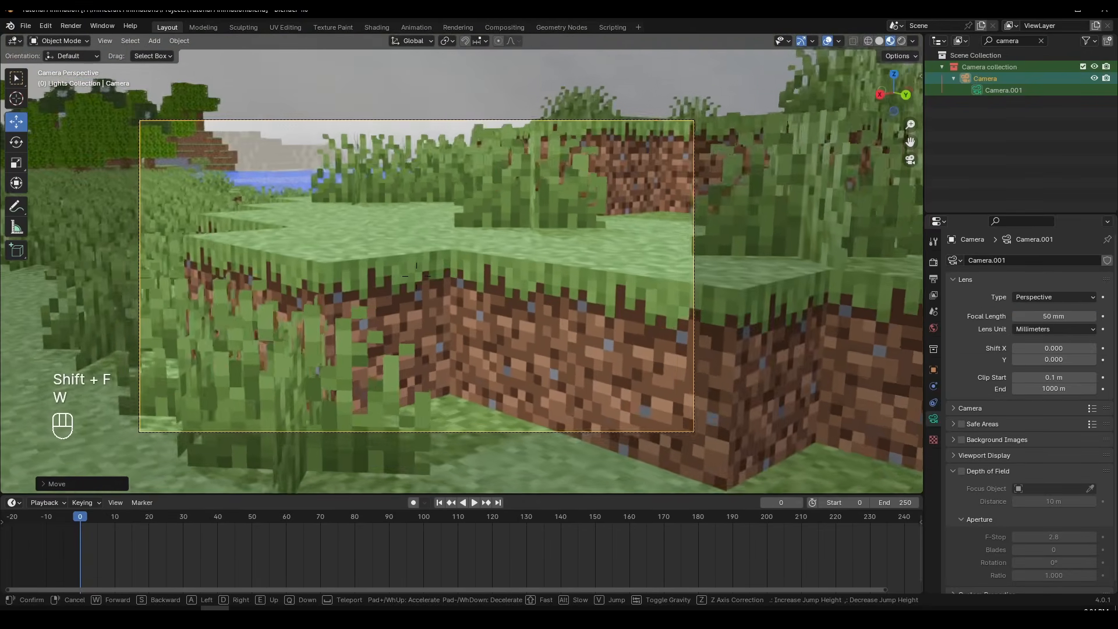
pyautogui.press('a')
pyautogui.press('e')
pyautogui.press('e')
pyautogui.press('s')
pyautogui.press('q')
pyautogui.press('q')
pyautogui.press('q')
pyautogui.press('q')
pyautogui.press('q')
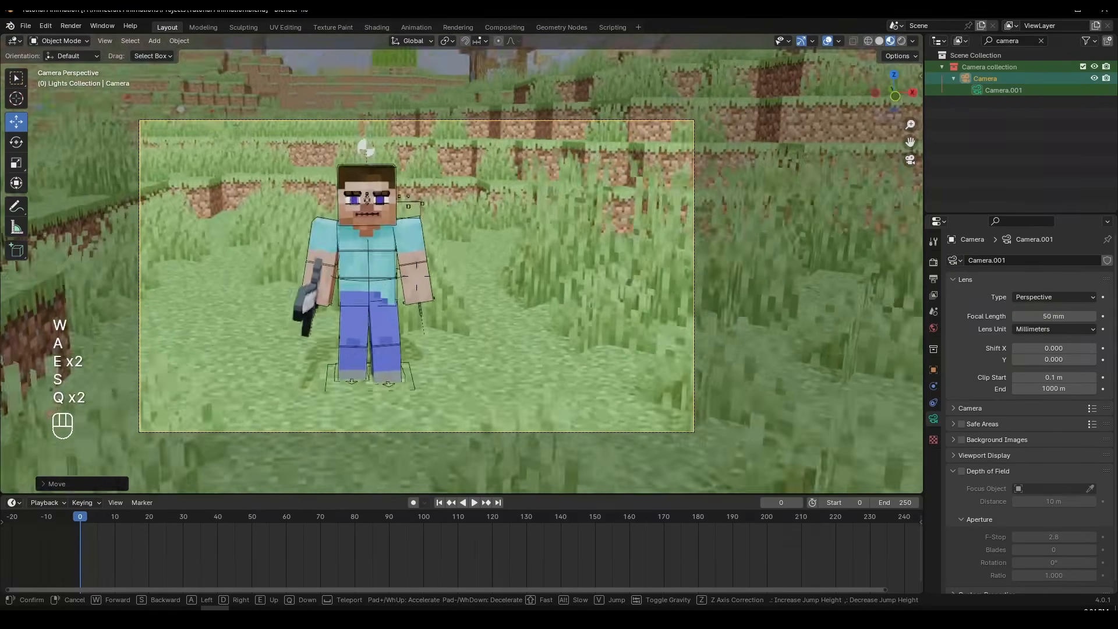
pyautogui.click(473, 285)
pyautogui.scroll(6, 440, 283)
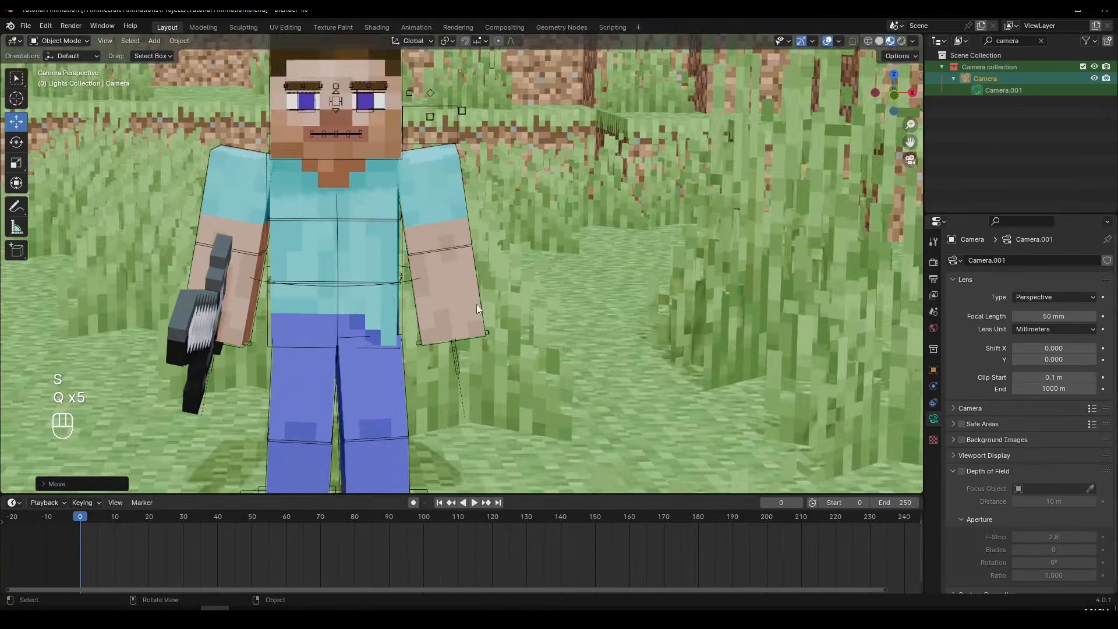
pyautogui.scroll(-3, 424, 313)
pyautogui.scroll(3, 442, 250)
pyautogui.scroll(-5, 438, 288)
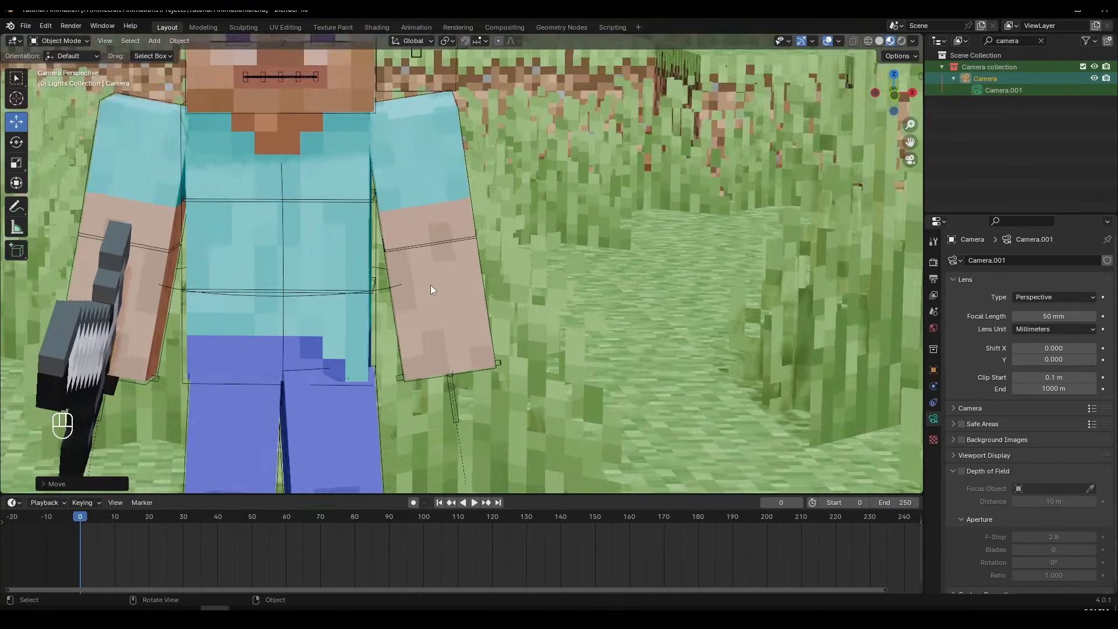
pyautogui.scroll(2, 442, 282)
pyautogui.scroll(-2, 442, 281)
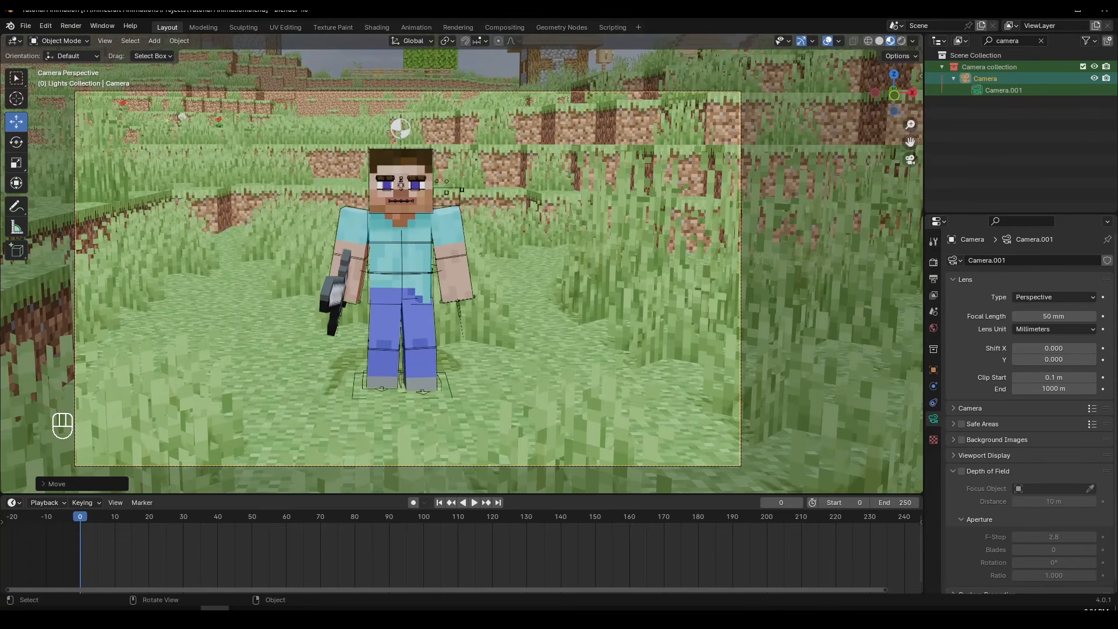
# Lower the camera with walk navigation to frame the full character against the hillside, village houses and sky
pyautogui.keyDown('shift'); pyautogui.moveTo(476, 290); pyautogui.dragTo(506, 266, button='middle'); pyautogui.keyUp('shift')
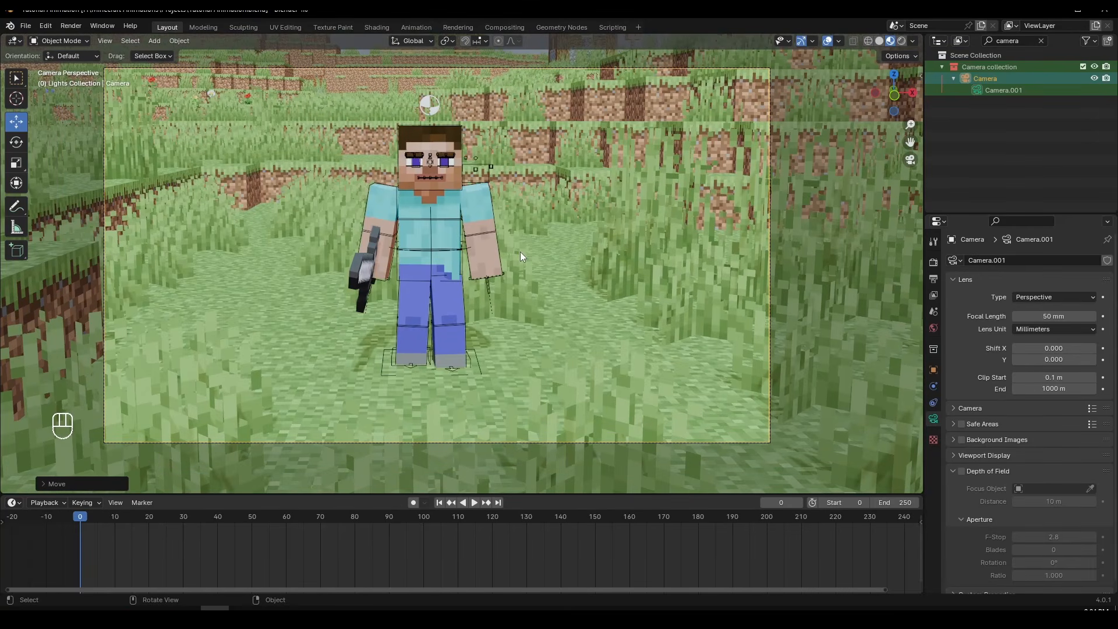
pyautogui.hotkey('shift', 'f')
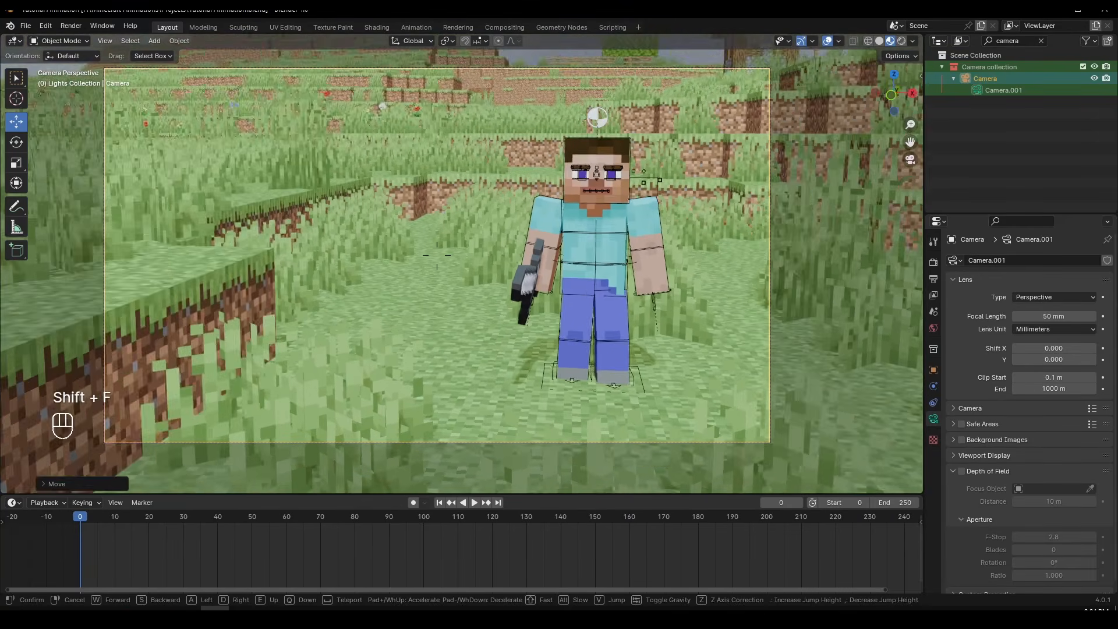
pyautogui.press('w')
pyautogui.press('a')
pyautogui.press('a')
pyautogui.press('a')
pyautogui.press('q')
pyautogui.press('d')
pyautogui.press('q')
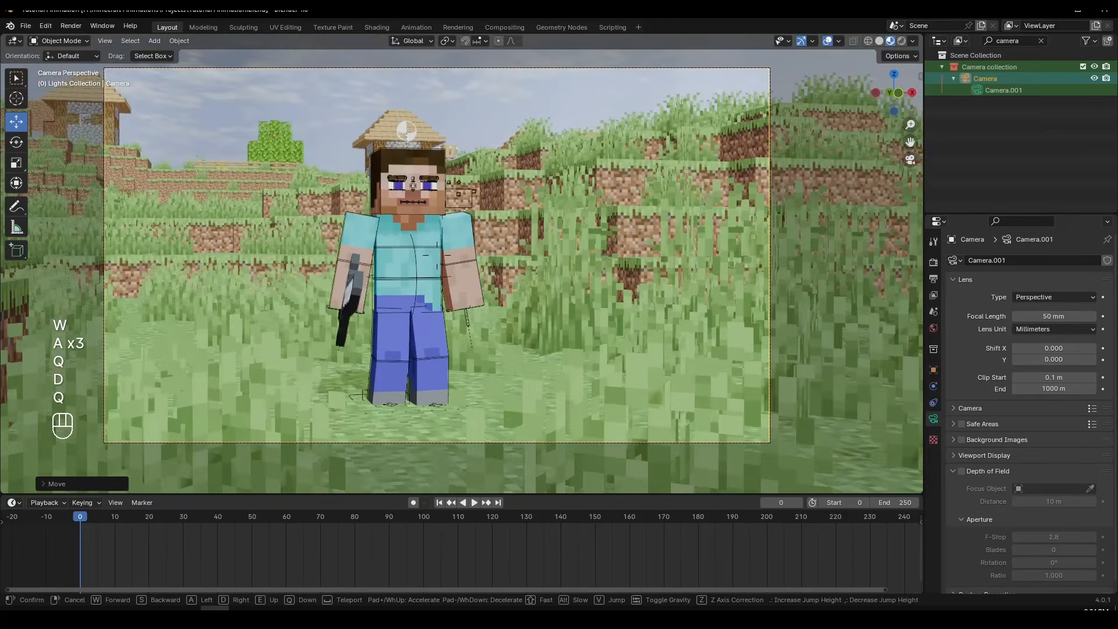
pyautogui.press('a')
pyautogui.press('d')
pyautogui.press('q')
pyautogui.press('a')
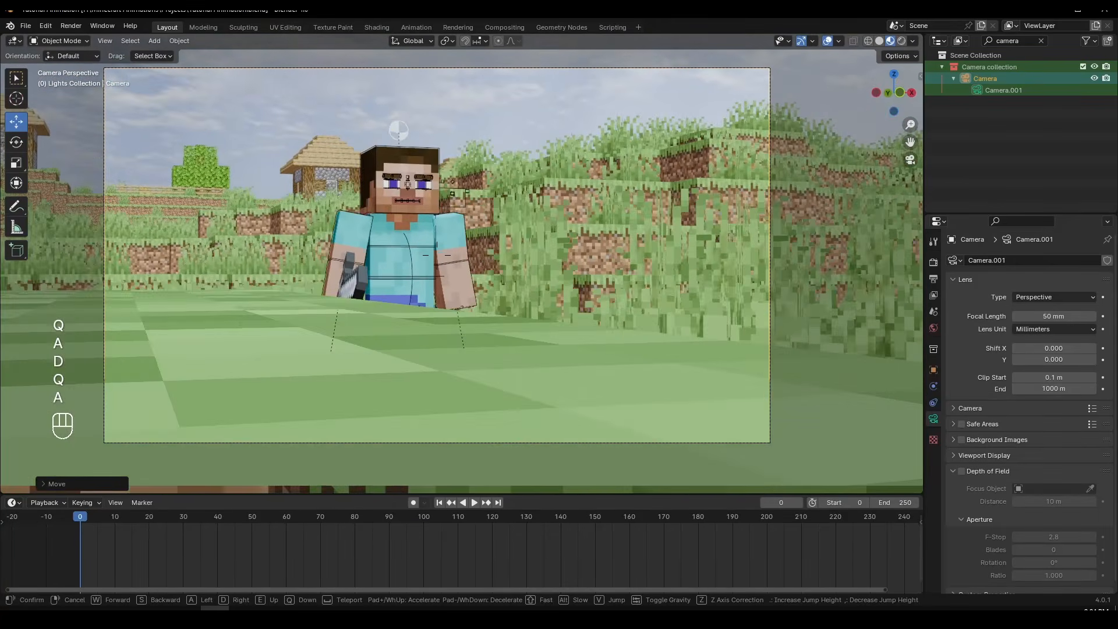
pyautogui.press('e')
pyautogui.press('d')
pyautogui.press('q')
pyautogui.click(525, 255)
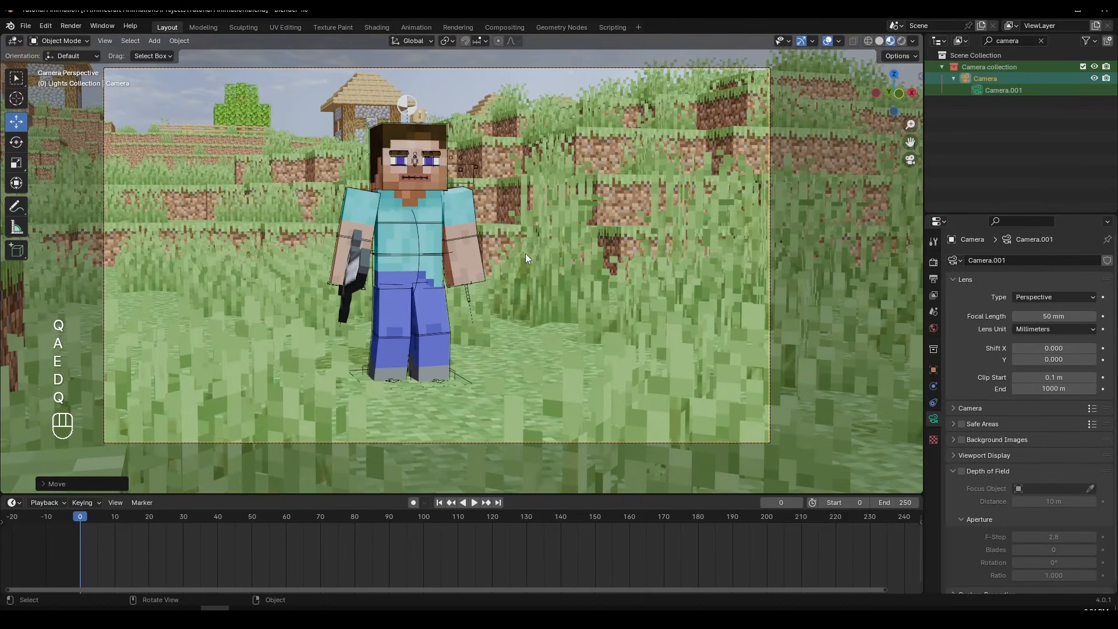
# Clear the outliner's search filter, then expand the Camera collection to check its contents and collapse it again
pyautogui.press('KP_0')
pyautogui.click(1041, 41)
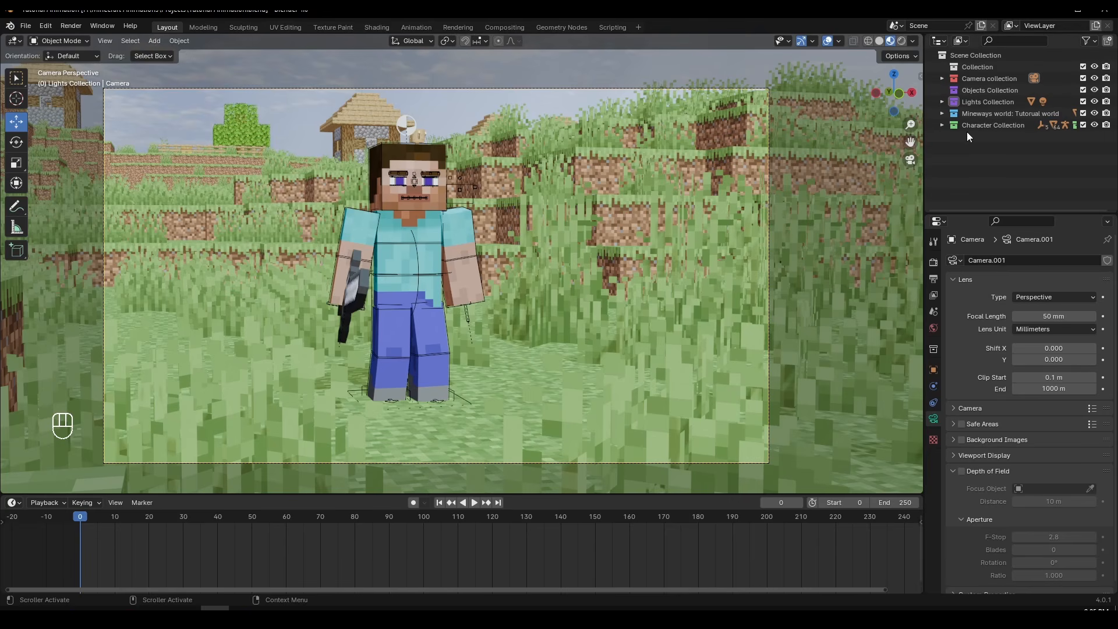
pyautogui.click(943, 76)
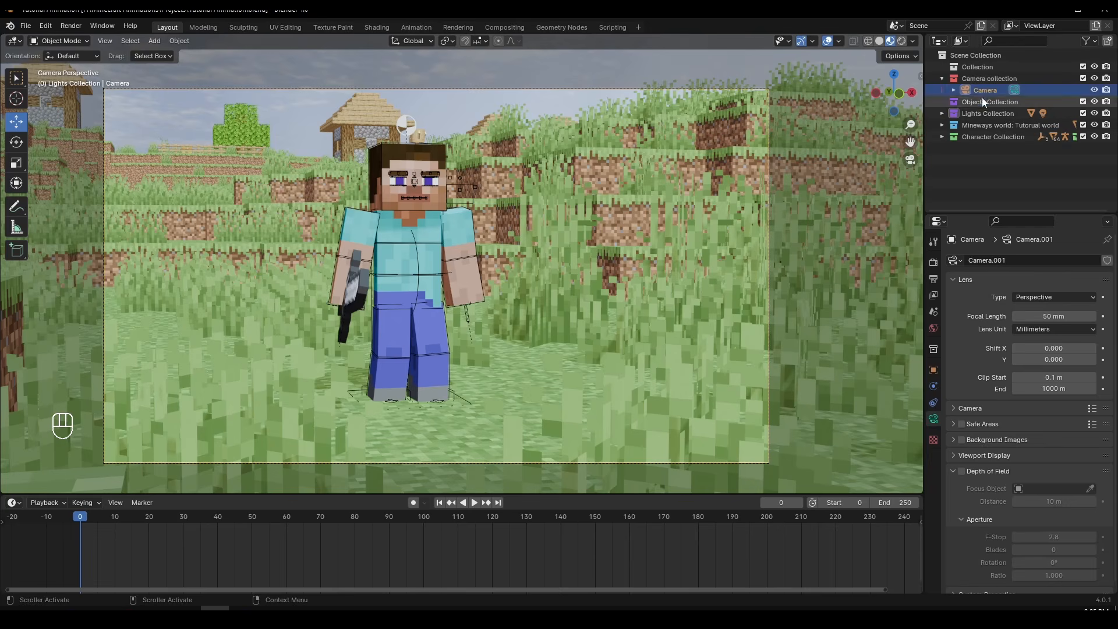
pyautogui.click(944, 75)
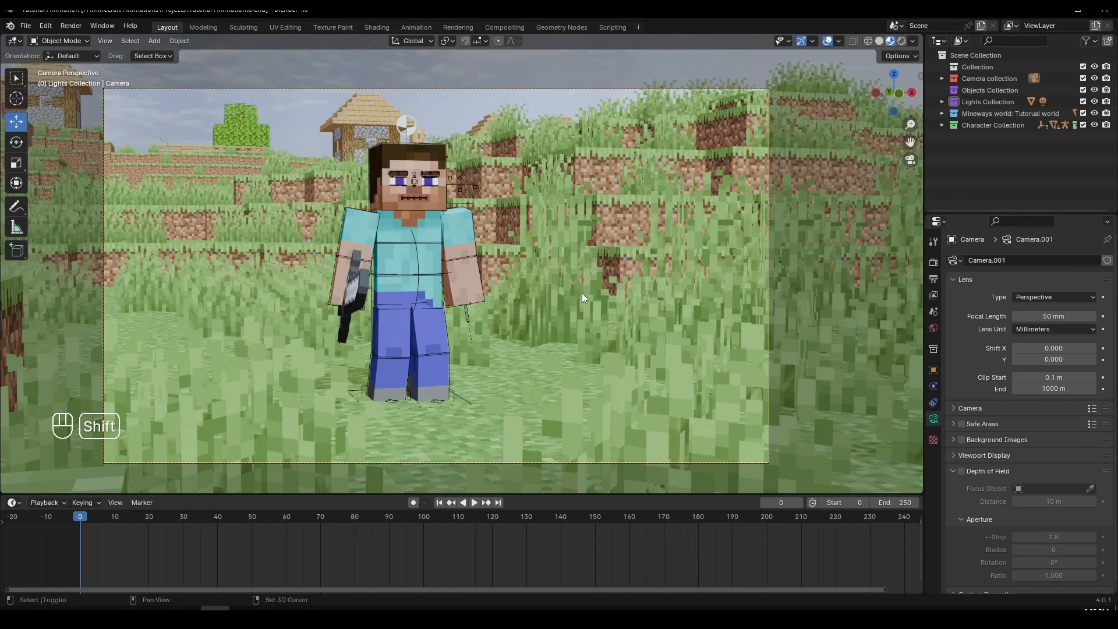
# Refine the camera's distance and height with walk navigation, keeping the whole character slightly off-centre in the frame
pyautogui.hotkey('shift', 'f')
pyautogui.press('s')
pyautogui.press('s')
pyautogui.press('q')
pyautogui.press('w')
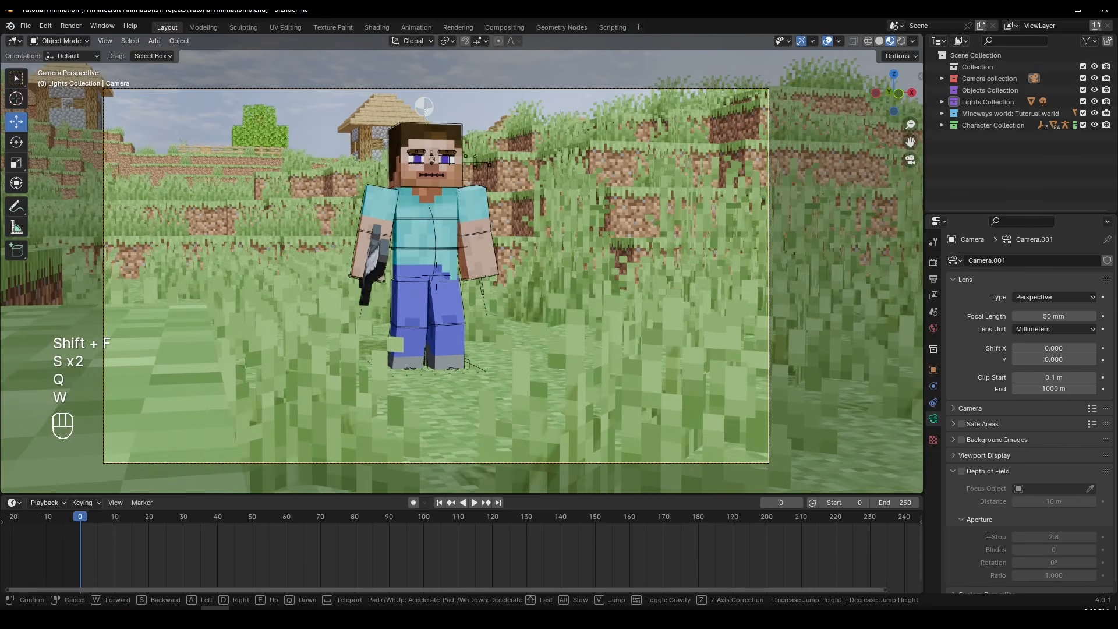
pyautogui.press('e')
pyautogui.press('e')
pyautogui.press('w')
pyautogui.press('e')
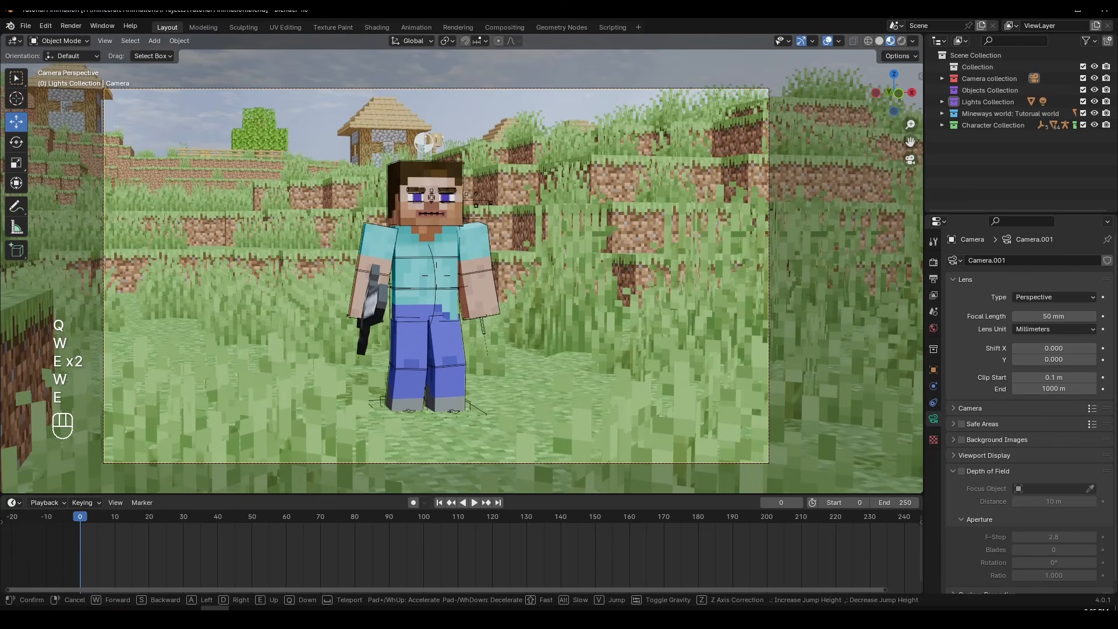
pyautogui.press('q')
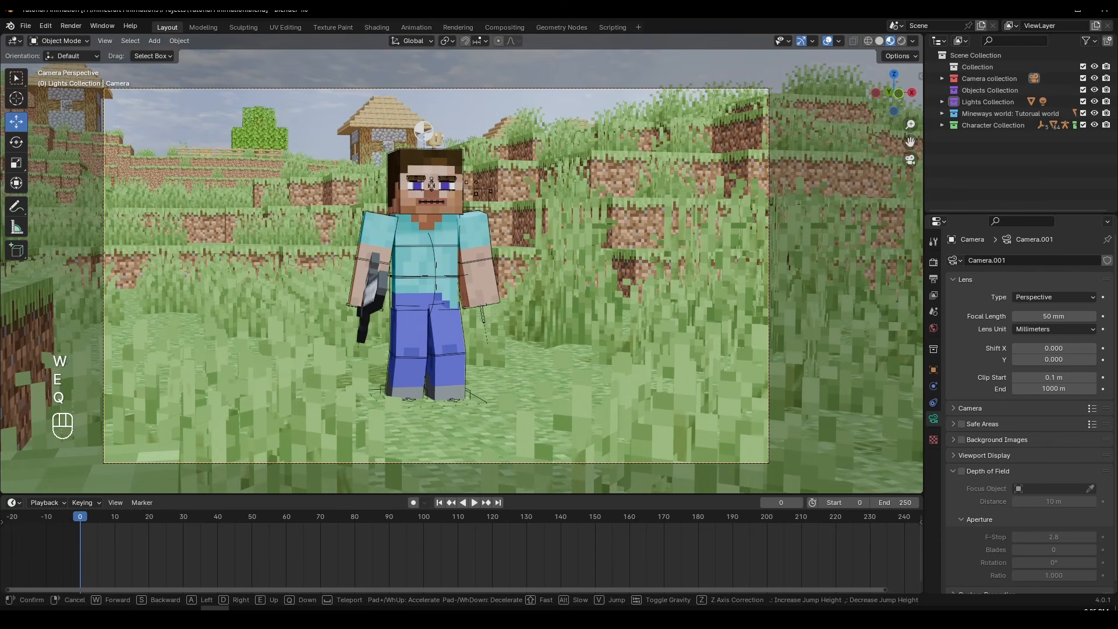
pyautogui.click(578, 295)
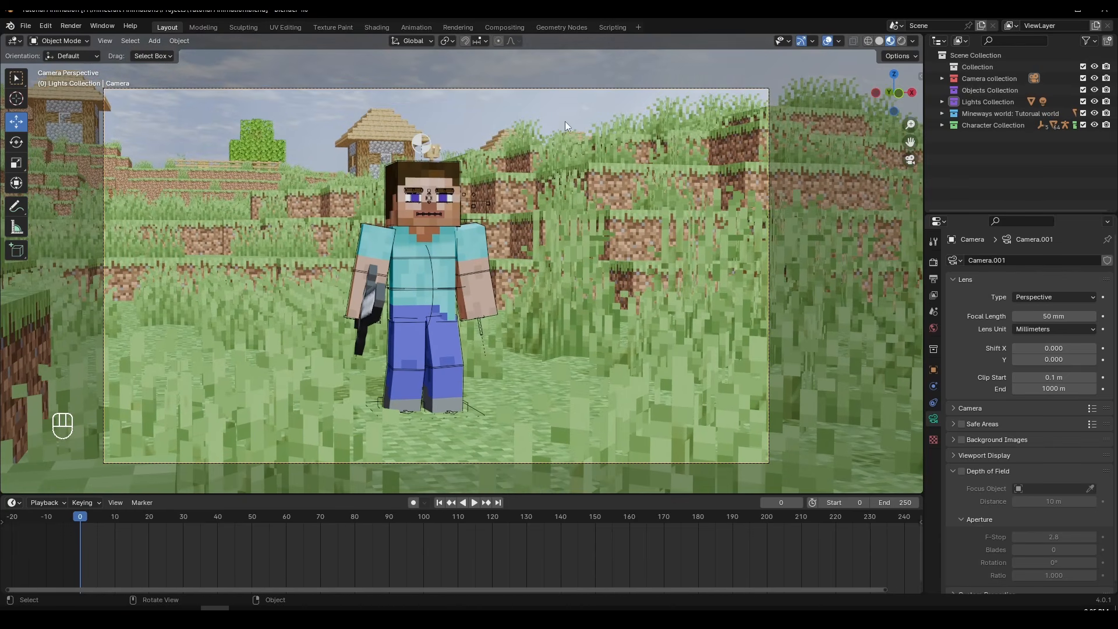
# Deselect everything, select the camera by its frame, return to the camera view and display the camera's lens settings
pyautogui.hotkey('alt', 'a')
pyautogui.click(539, 87)
pyautogui.moveTo(520, 199); pyautogui.dragTo(466, 245, button='middle')
pyautogui.press('KP_0')
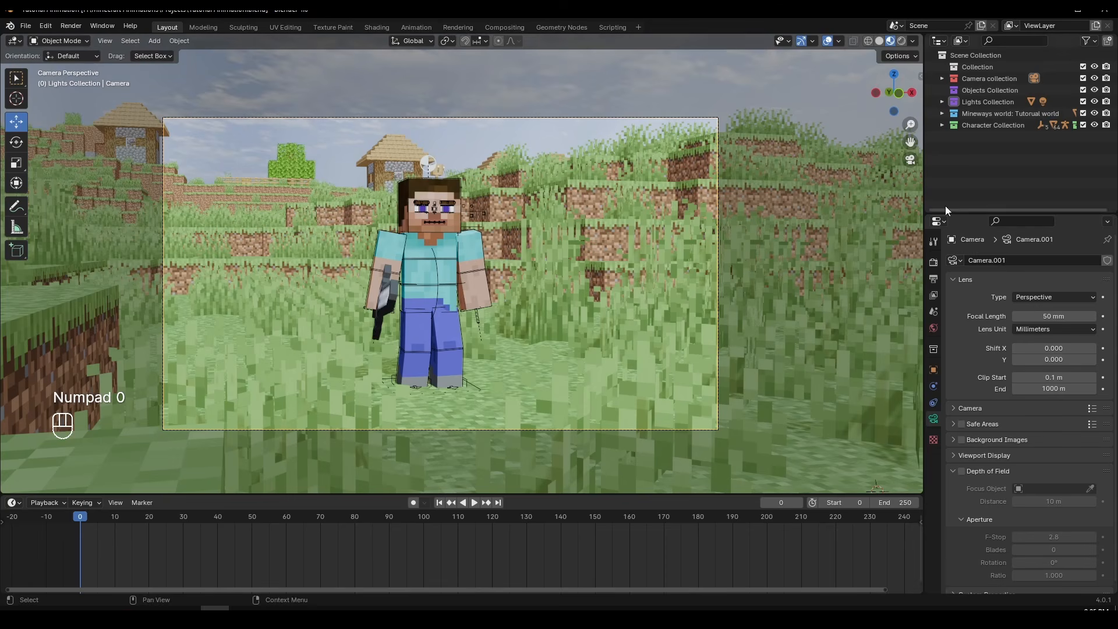
pyautogui.click(934, 327)
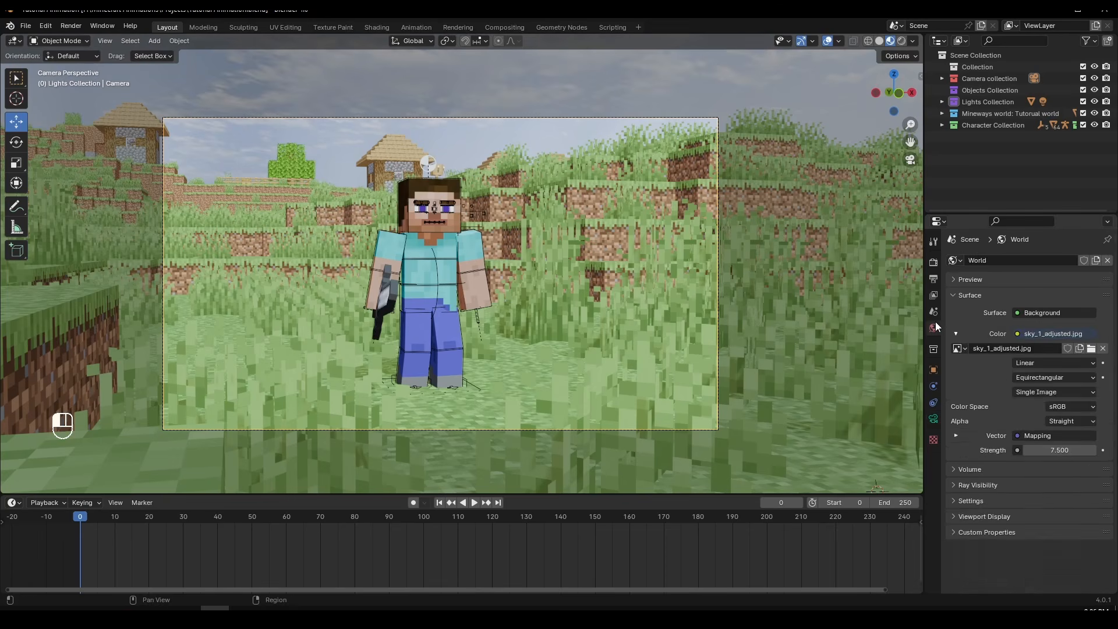
pyautogui.click(934, 421)
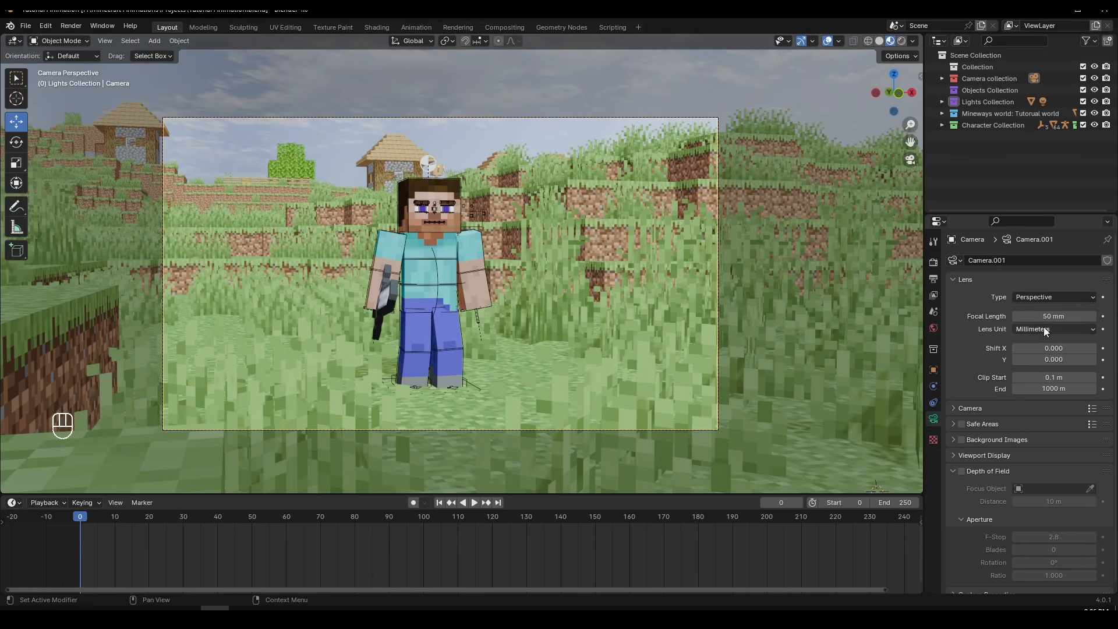
# Try a 280 mm focal length on the camera, then set it back to 50 mm
pyautogui.moveTo(1070, 317); pyautogui.dragTo(1100, 316)
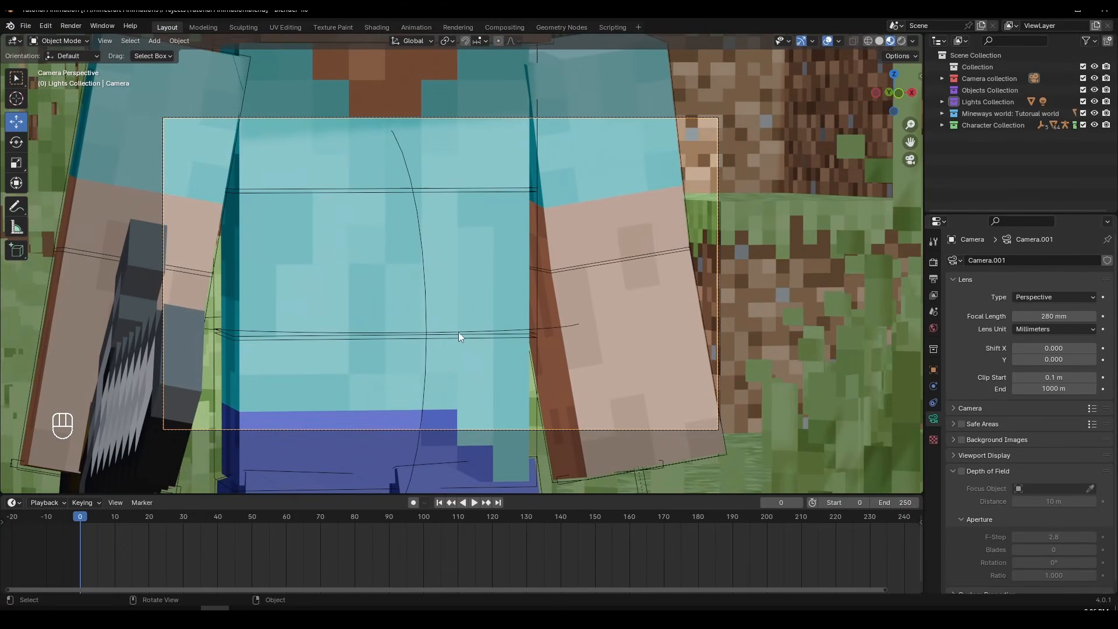
pyautogui.click(1061, 317)
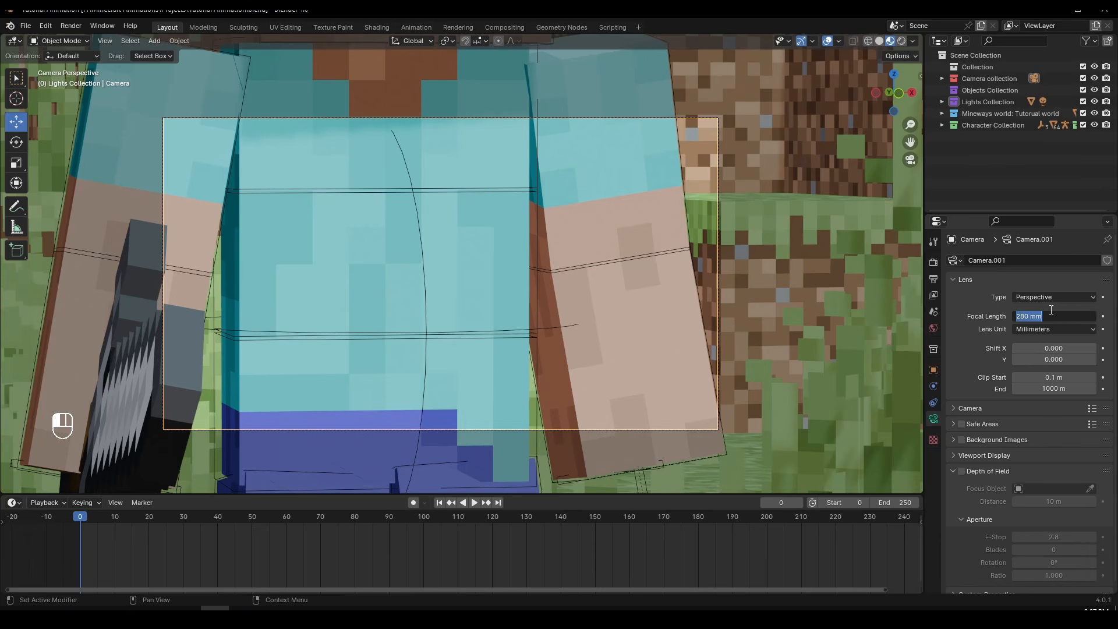
pyautogui.write('50')
pyautogui.press('Return')
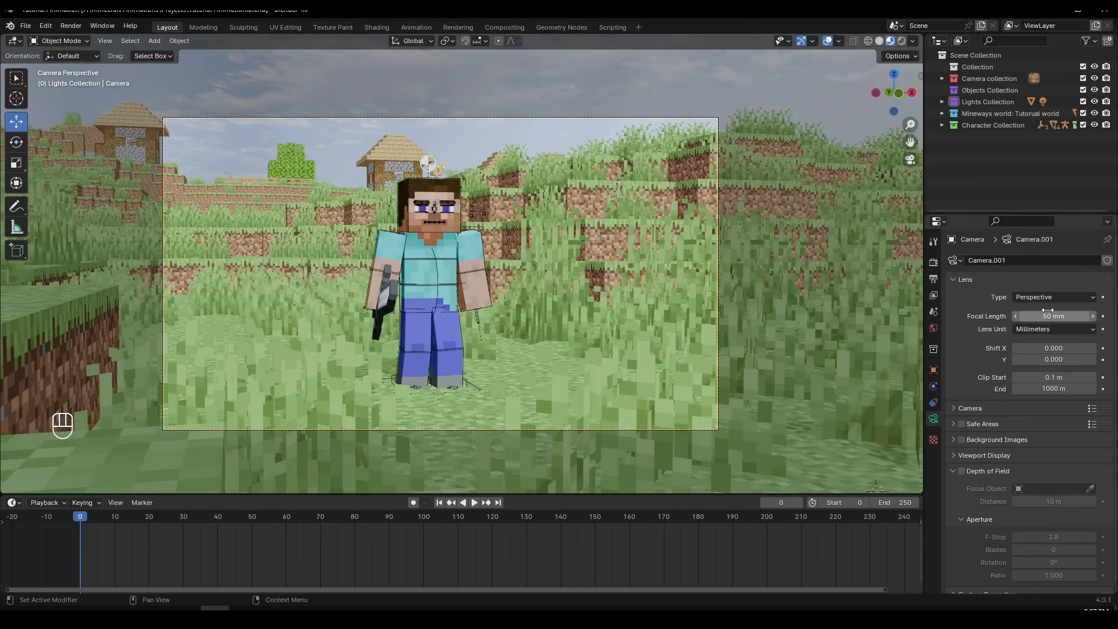
# Set the camera's focal length to 45 mm
pyautogui.click(1051, 316)
pyautogui.write('44')
pyautogui.press('Return')
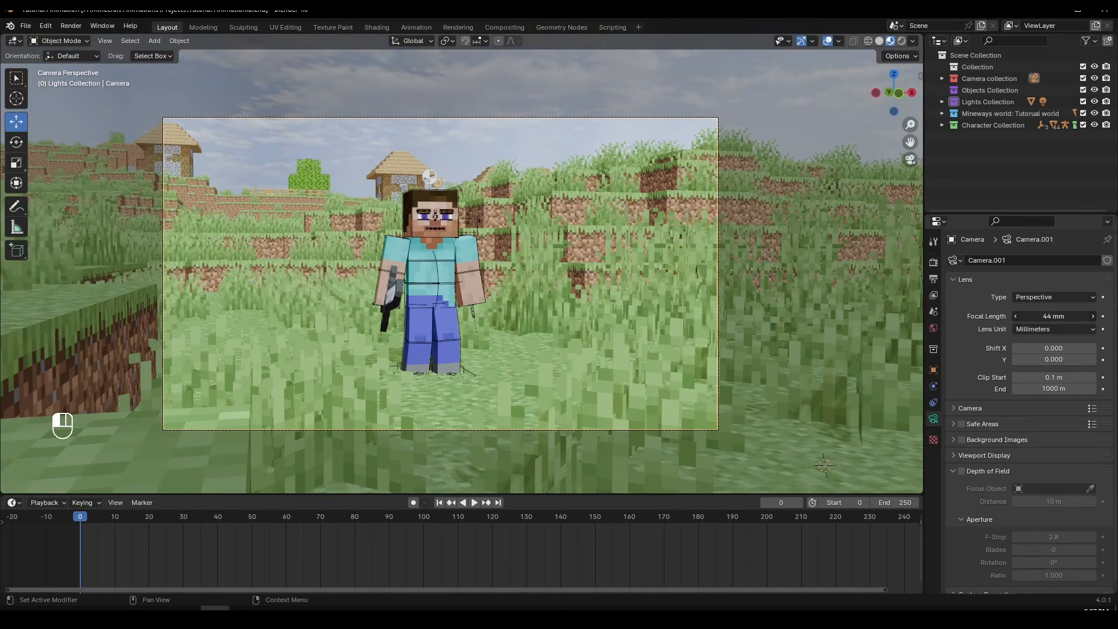
pyautogui.click(1090, 317)
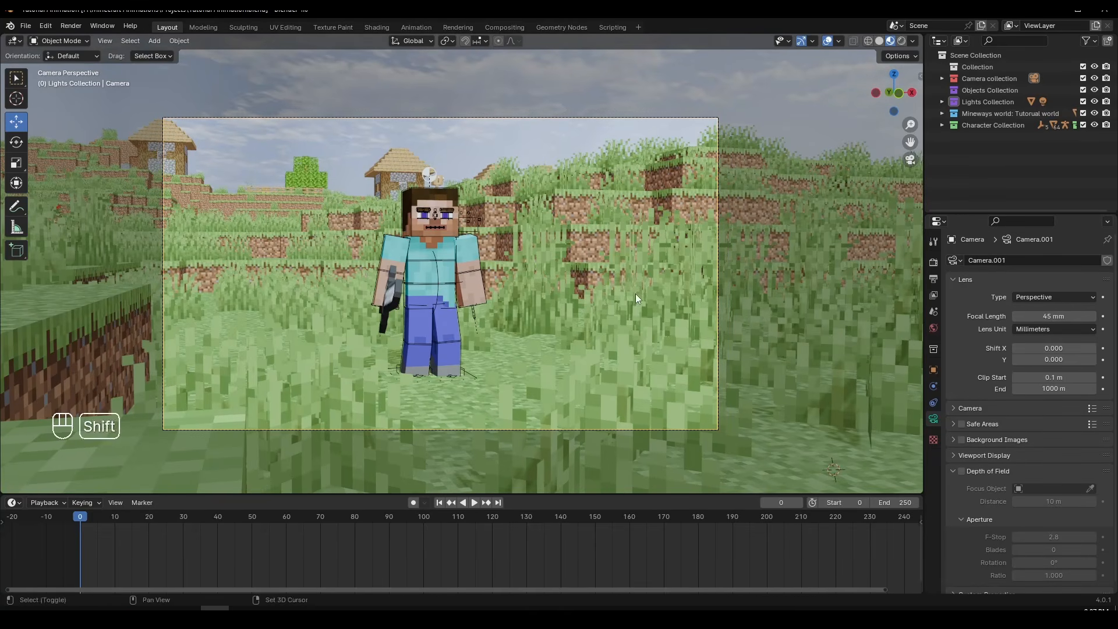
pyautogui.hotkey('shift', 'f')
pyautogui.press('w')
pyautogui.rightClick(636, 298)
# Reposition the camera with walk navigation so the character stands slightly left of centre with open grass beside him
pyautogui.hotkey('shift', 'f')
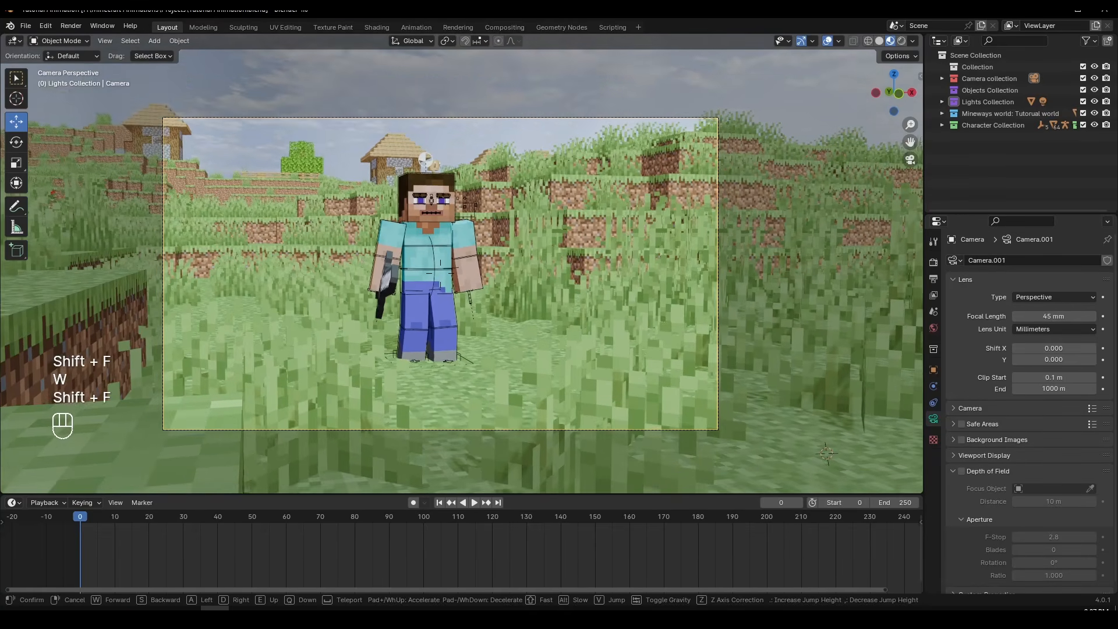
pyautogui.press('a')
pyautogui.press('e')
pyautogui.press('d')
pyautogui.press('q')
pyautogui.press('q')
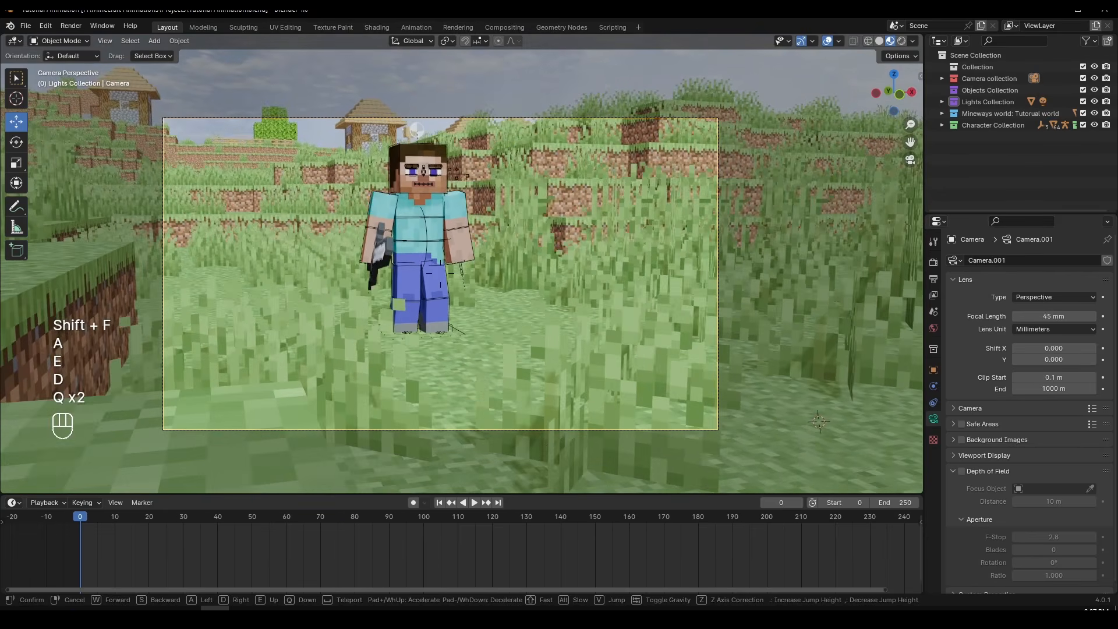
pyautogui.press('w')
pyautogui.press('e')
pyautogui.press('q')
pyautogui.press('e')
pyautogui.click(633, 347)
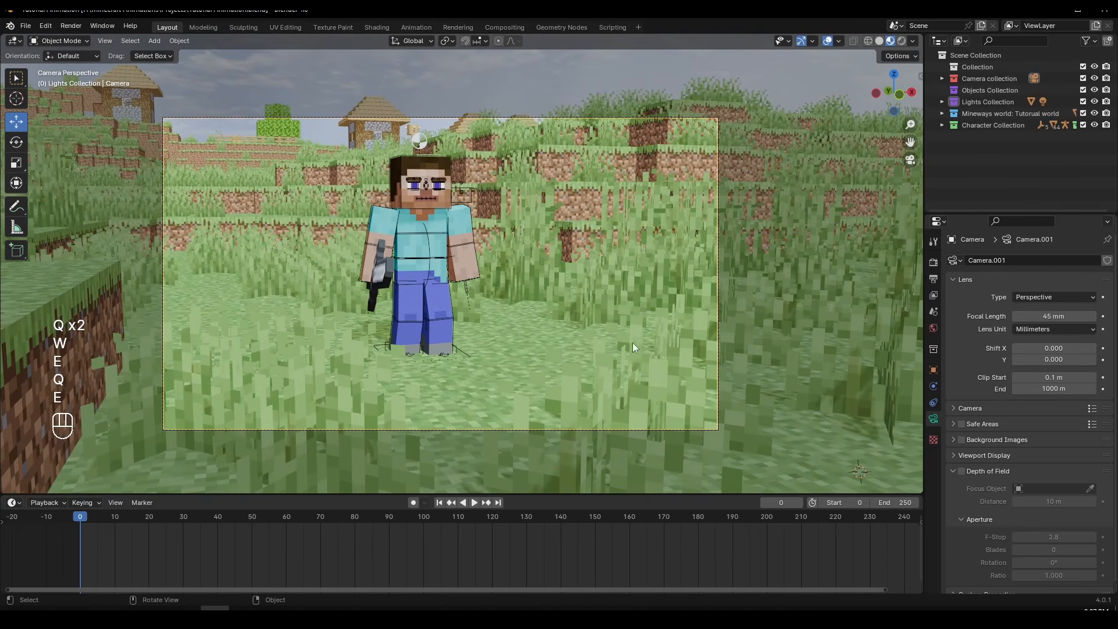
# Set the camera's passepartout to 1.000 in its viewport display settings, try 0.000 for comparison, and return it to 1.000
pyautogui.scroll(1, 613, 359)
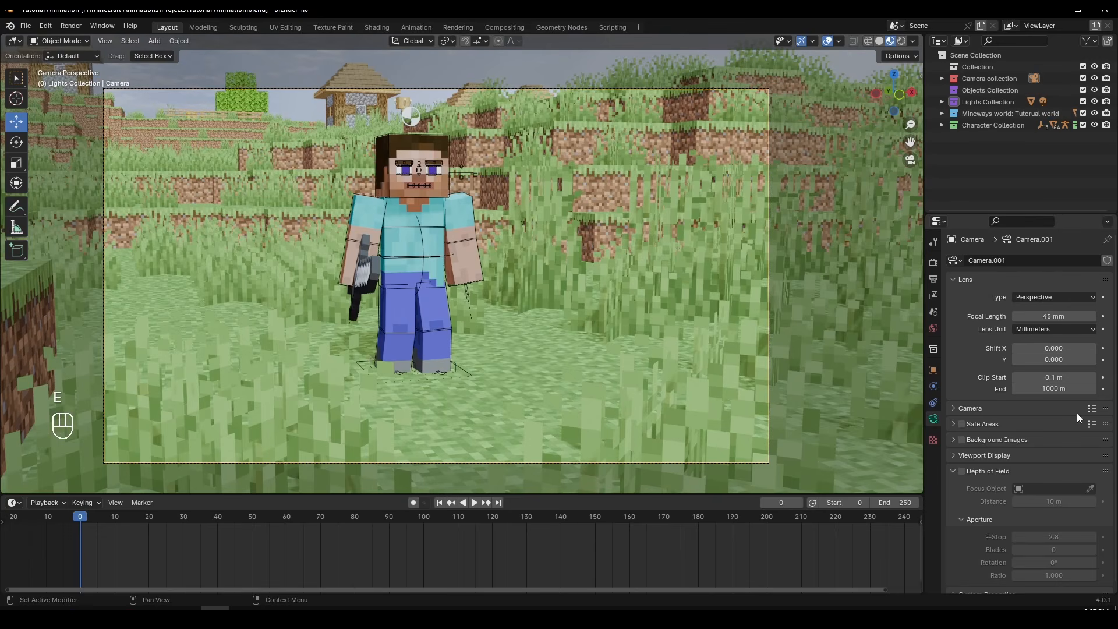
pyautogui.click(955, 456)
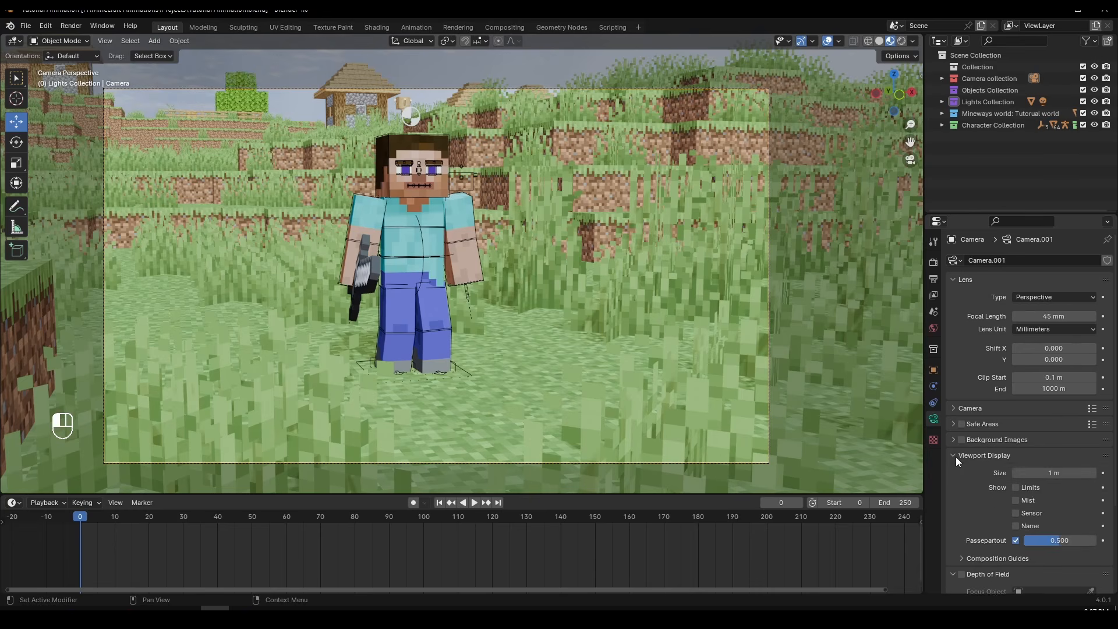
pyautogui.scroll(-2, 1050, 436)
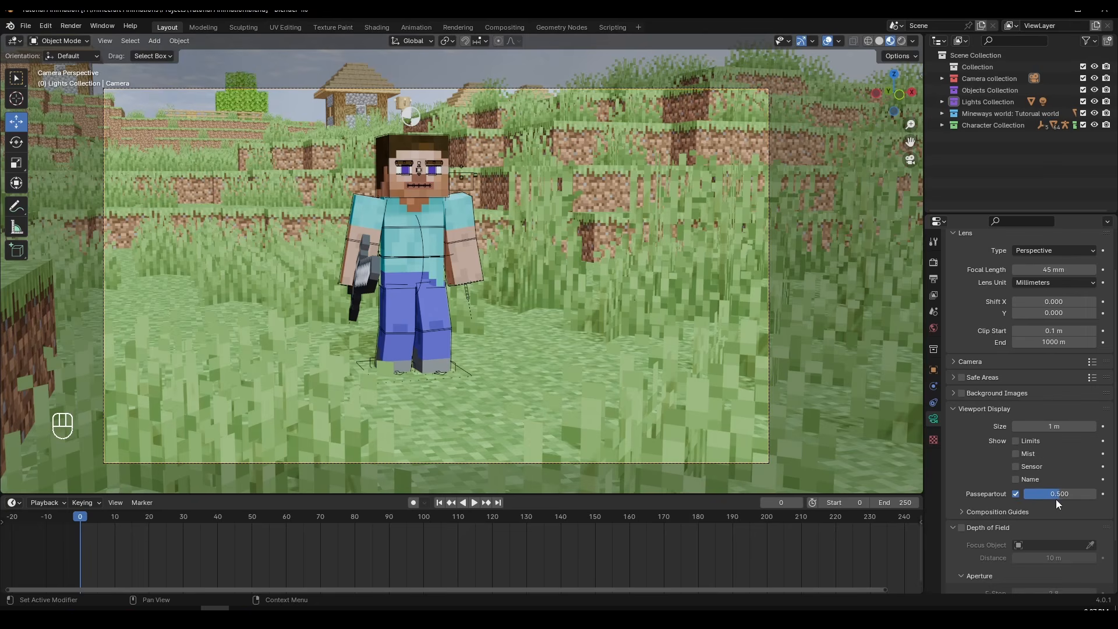
pyautogui.moveTo(1056, 494); pyautogui.dragTo(1061, 494)
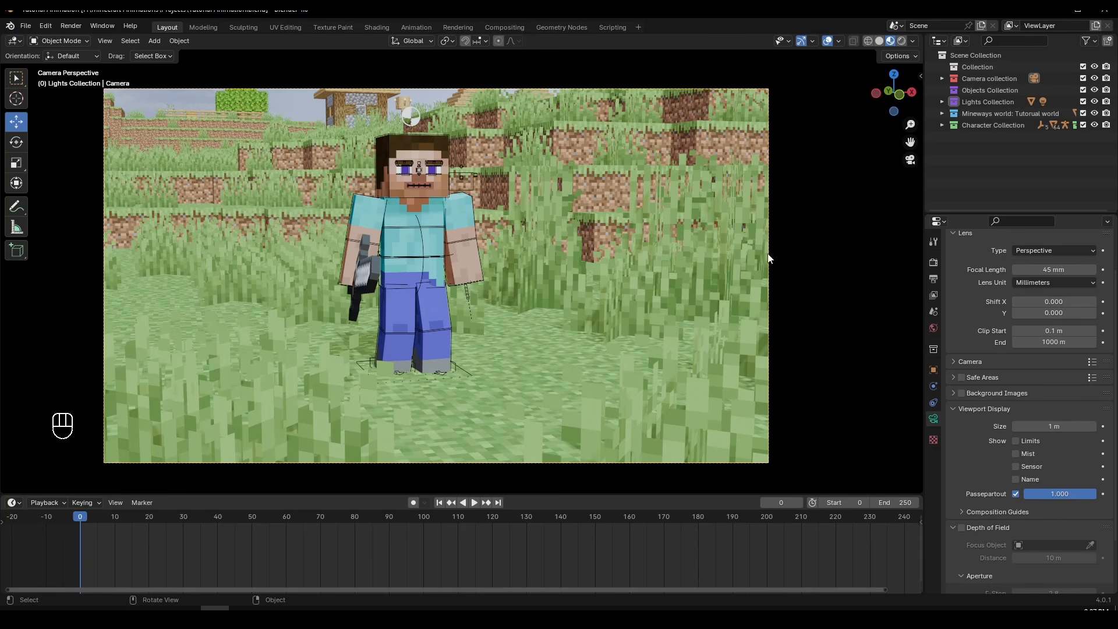
pyautogui.moveTo(1069, 493); pyautogui.dragTo(1019, 494)
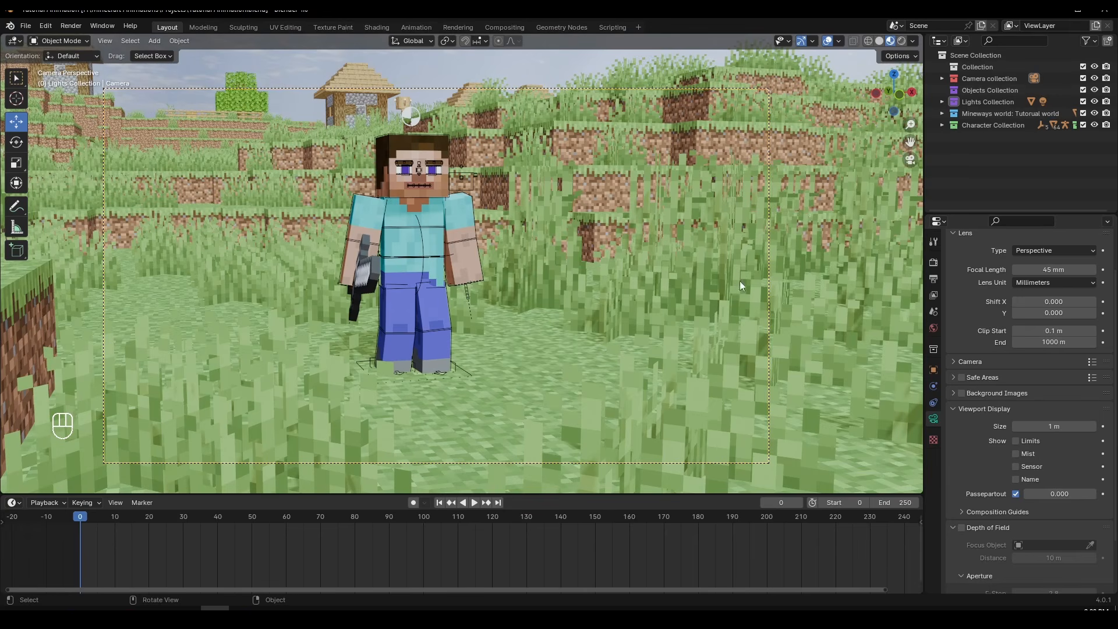
pyautogui.moveTo(1051, 493); pyautogui.dragTo(1101, 493)
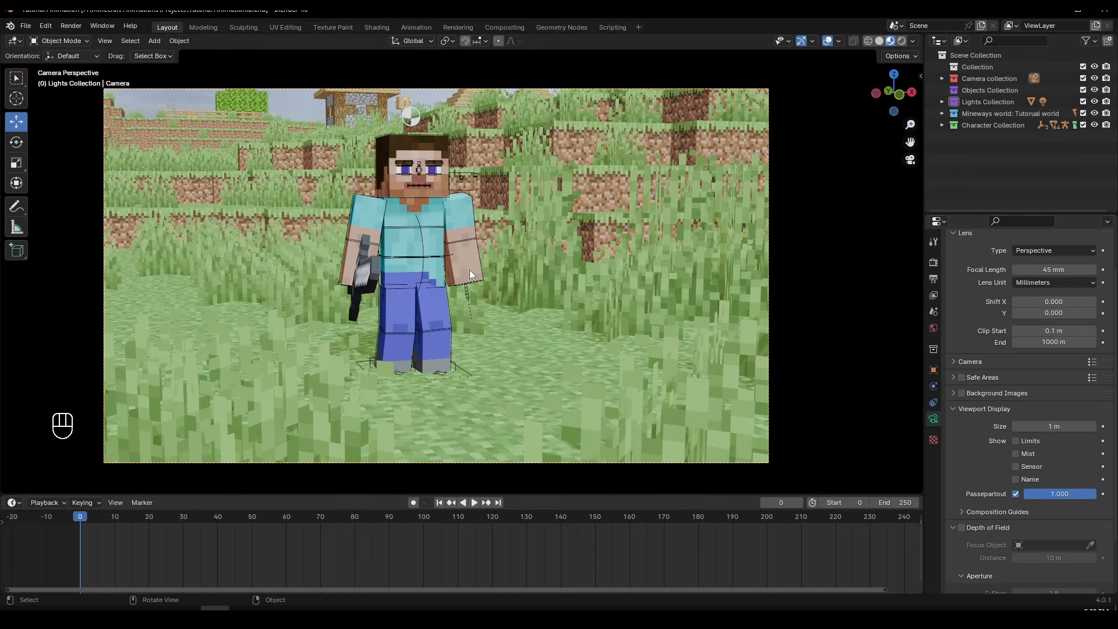
# Enable the camera's Depth of Field, then disable it again
pyautogui.scroll(1, 495, 295)
pyautogui.scroll(-1, 495, 295)
pyautogui.scroll(-2, 972, 471)
pyautogui.scroll(-1, 1028, 469)
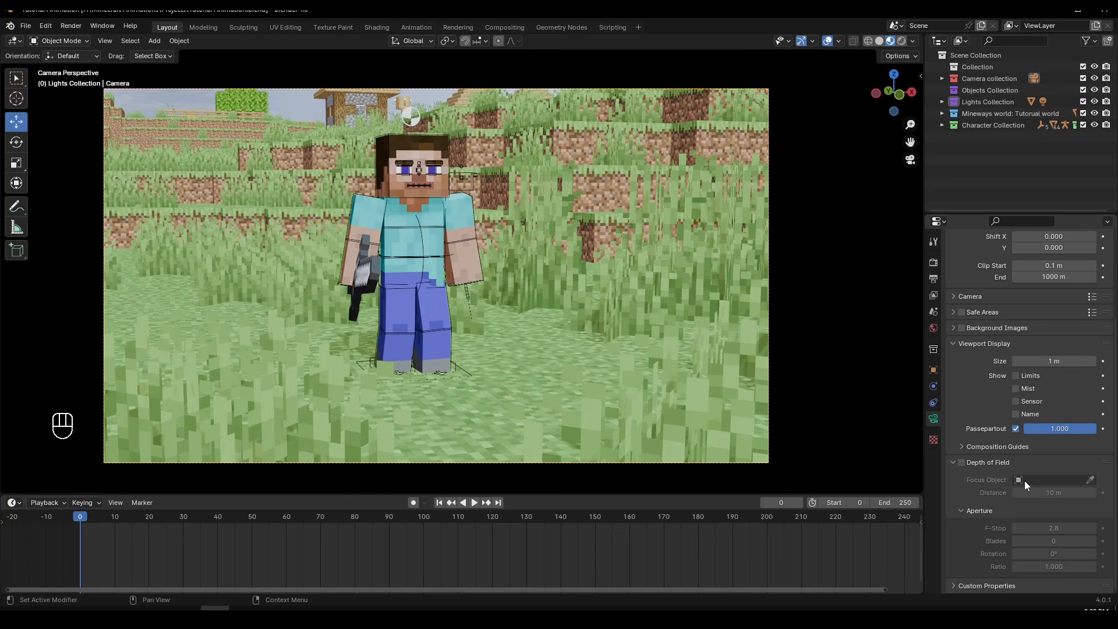
pyautogui.click(962, 463)
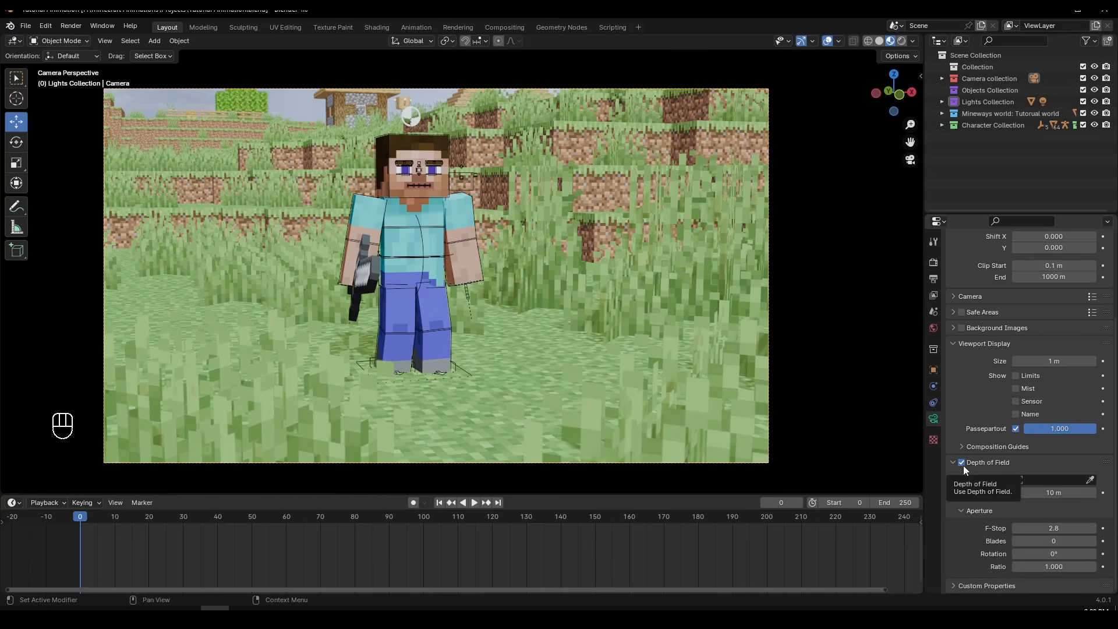
pyautogui.click(962, 463)
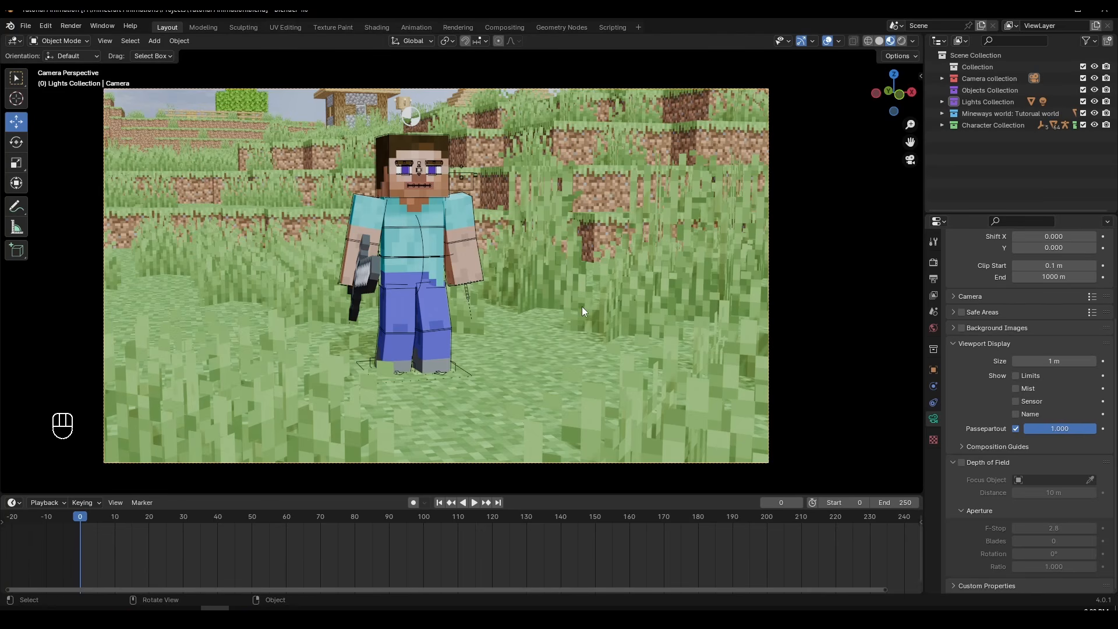
# Expand the camera's Composition Guides and enable the Thirds guide
pyautogui.scroll(1, 582, 306)
pyautogui.scroll(-1, 891, 385)
pyautogui.scroll(1, 976, 385)
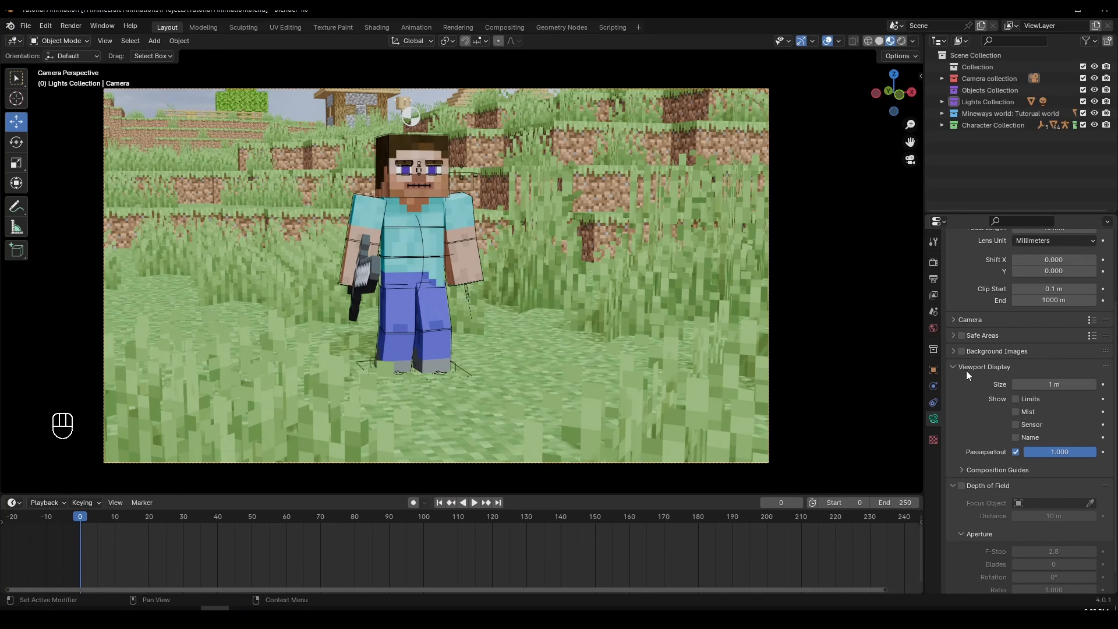
pyautogui.click(962, 471)
pyautogui.scroll(-2, 1039, 403)
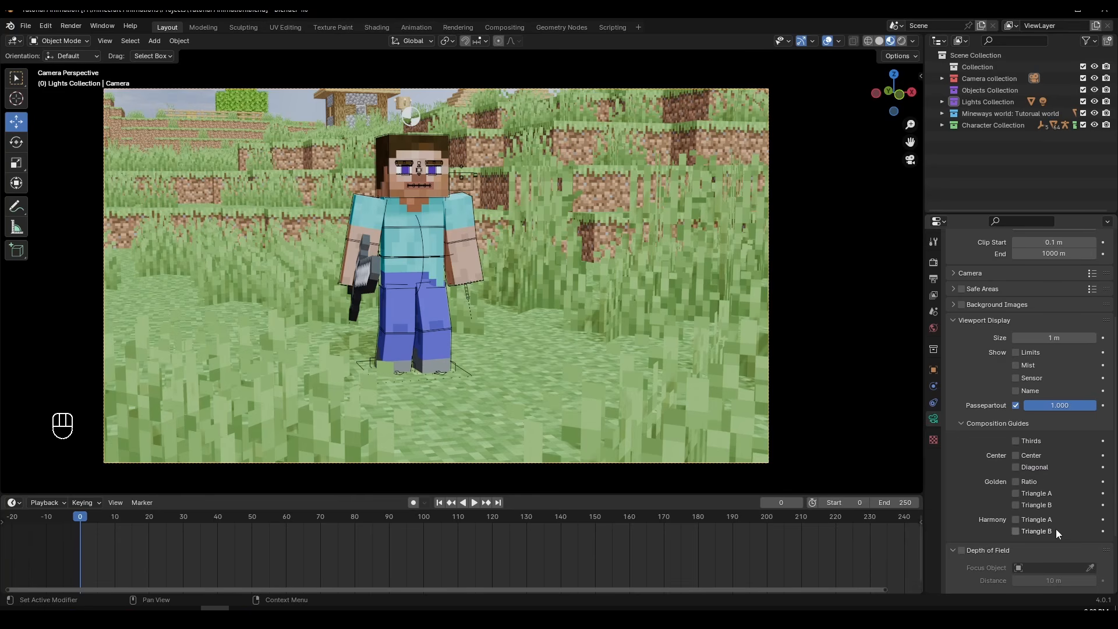
pyautogui.click(1040, 441)
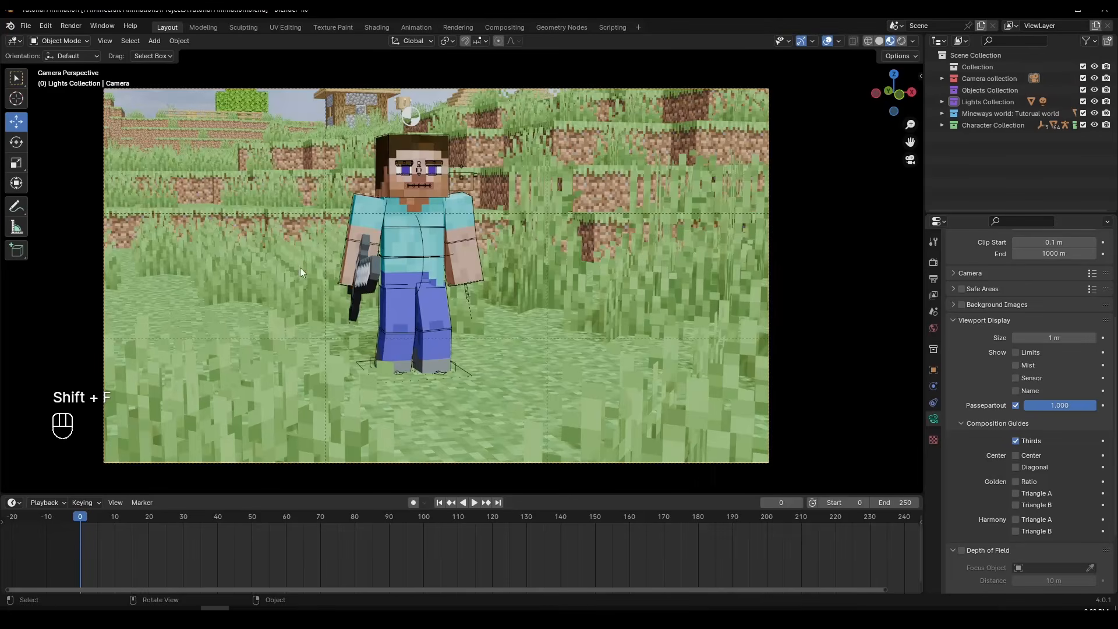
# Fly the camera until the character stands on the left vertical thirds line, with more sky in the frame
pyautogui.hotkey('shift', 'f')
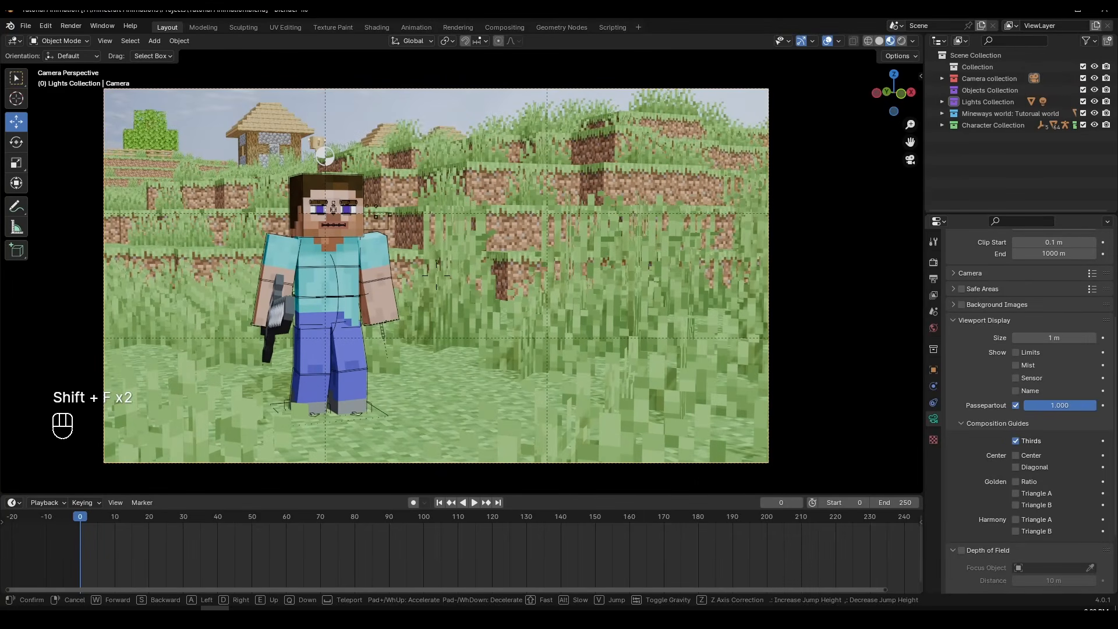
pyautogui.click(385, 308)
pyautogui.hotkey('shift', 'f')
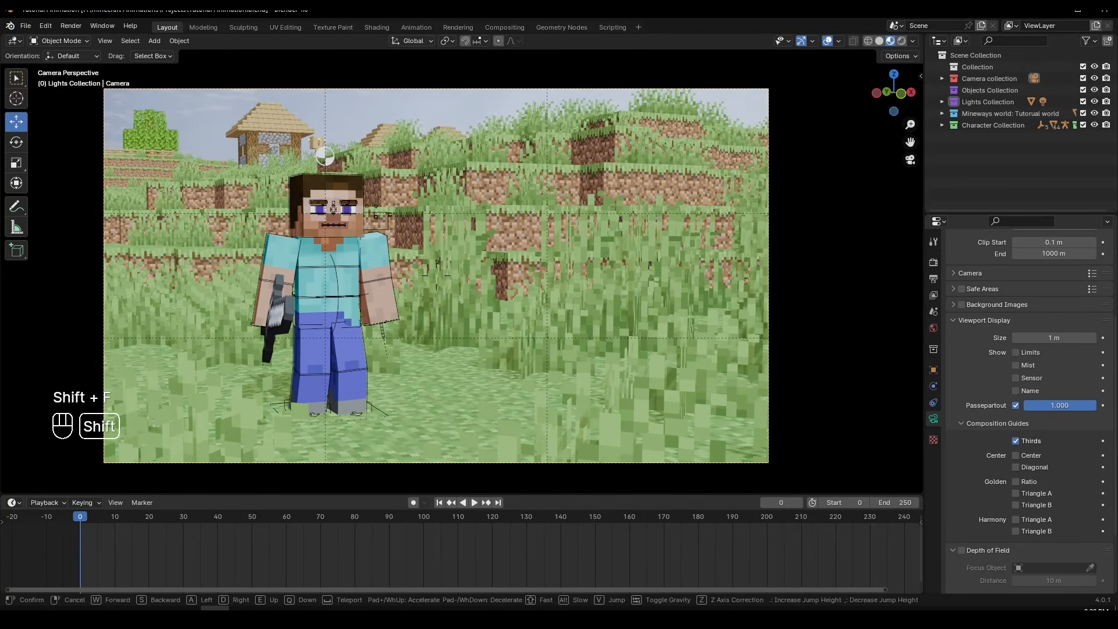
pyautogui.hotkey('shift', 'q')
pyautogui.hotkey('shift', 'q')
pyautogui.click(328, 229)
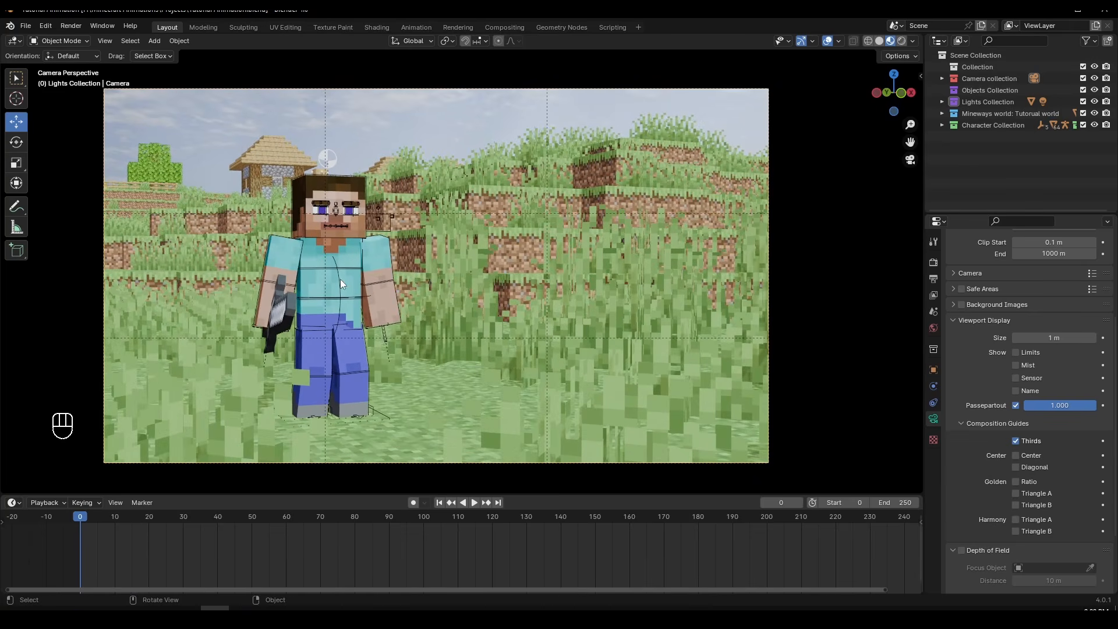
# Turn the camera so the character stands near the centre of the frame, between the two vertical thirds lines
pyautogui.hotkey('shift', '`')
pyautogui.click(520, 236)
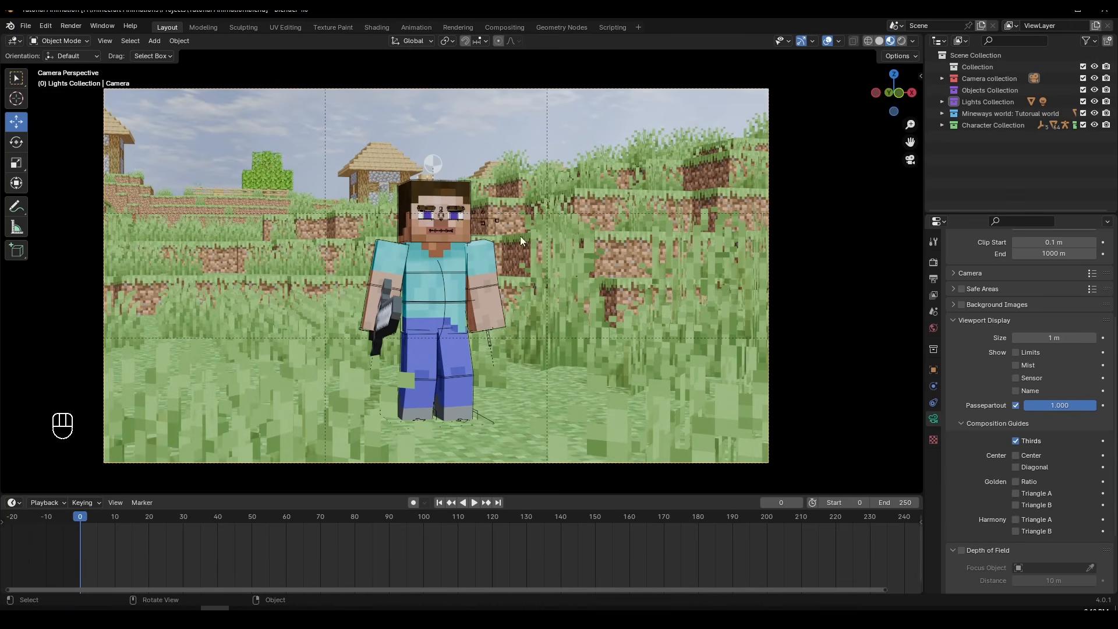
pyautogui.hotkey('shift', '`')
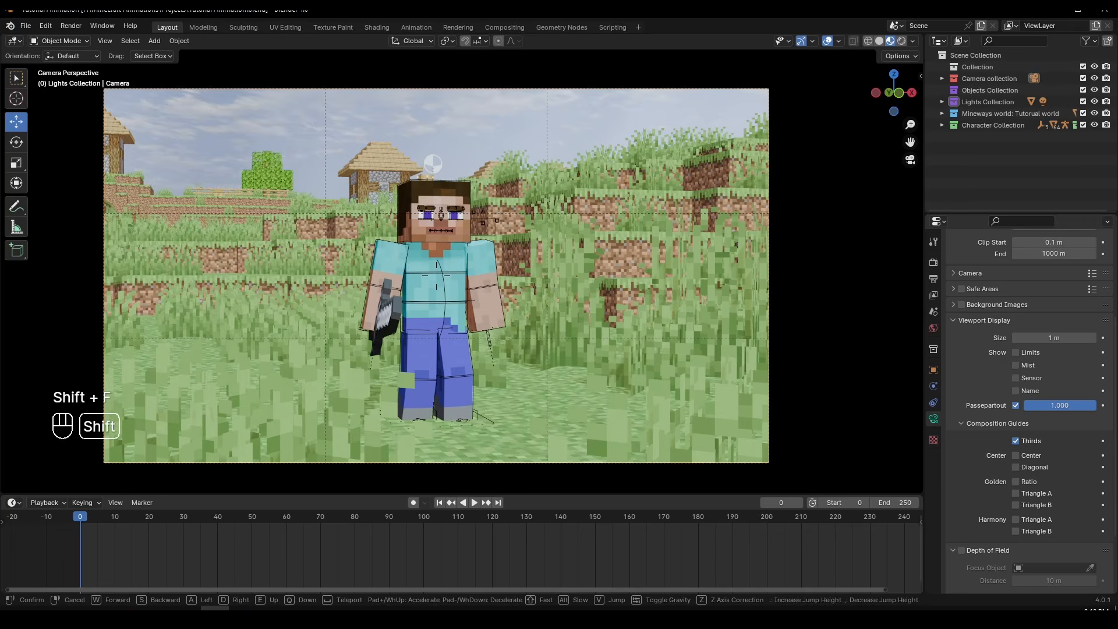
pyautogui.click(550, 309)
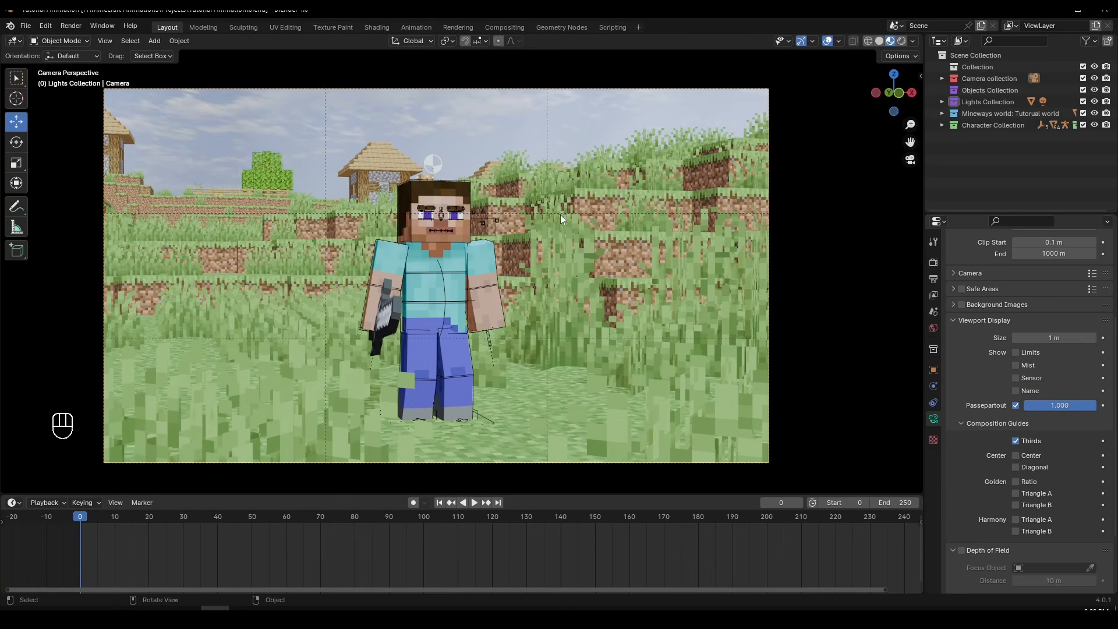
# Fly the camera to bring the character back to the left vertical thirds line
pyautogui.scroll(1, 511, 304)
pyautogui.scroll(-1, 491, 306)
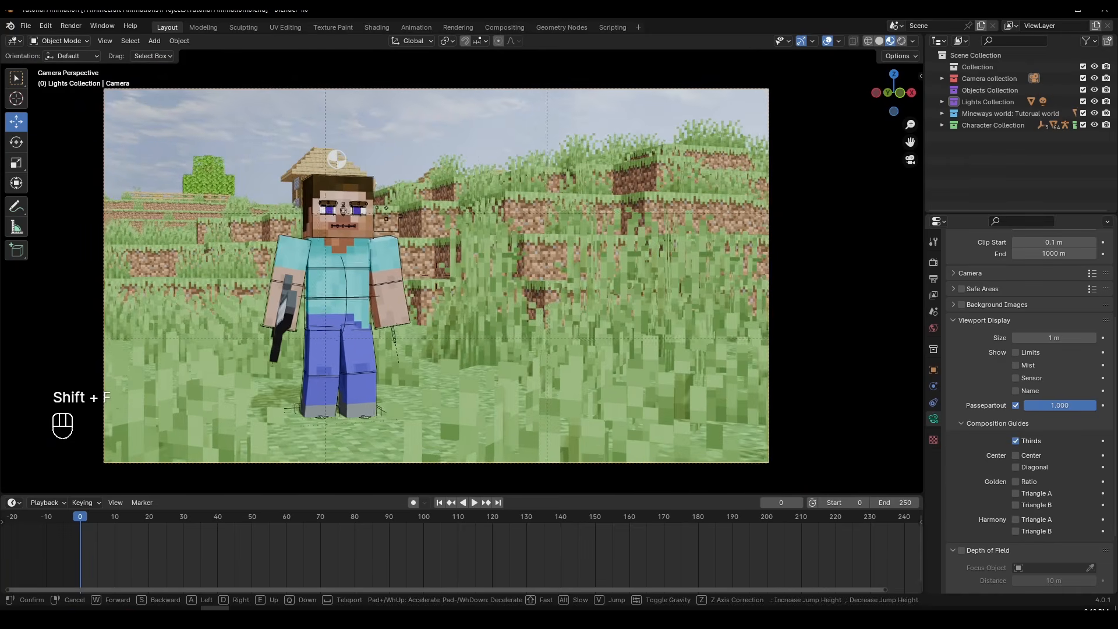
pyautogui.hotkey('shift', 'f')
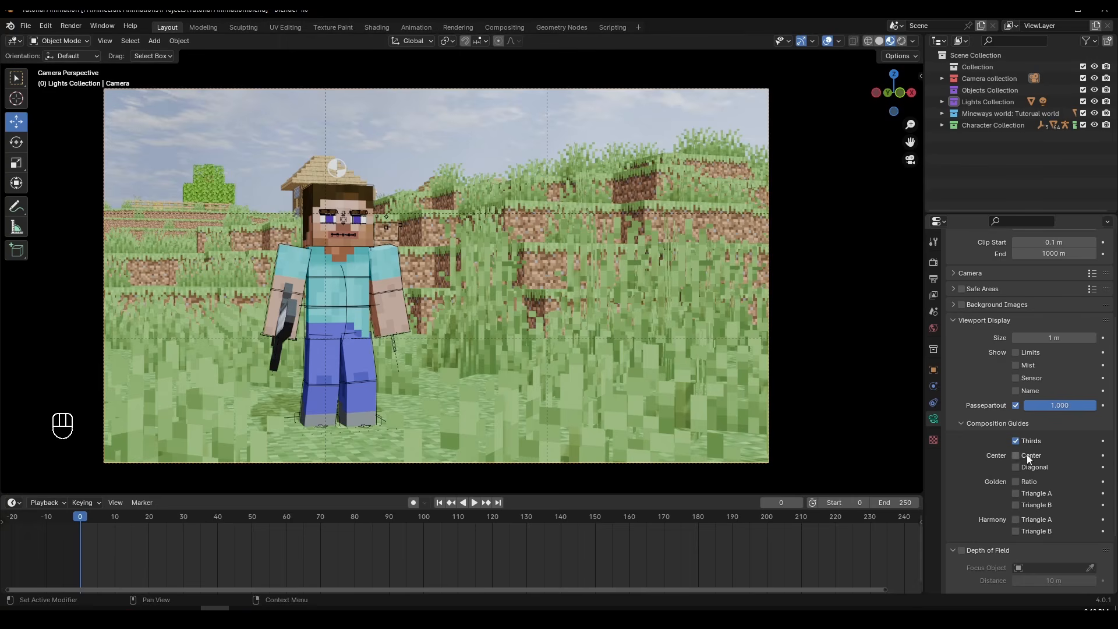
# Turn the Thirds guide off to check the framing without it, then turn it back on
pyautogui.click(1024, 442)
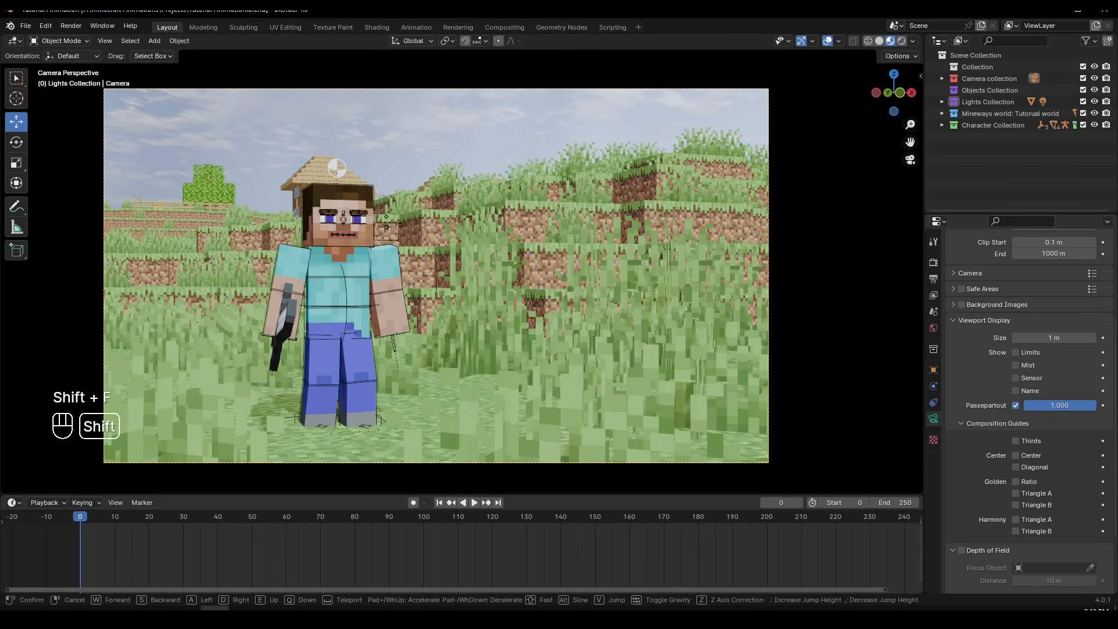
pyautogui.hotkey('shift', 'f')
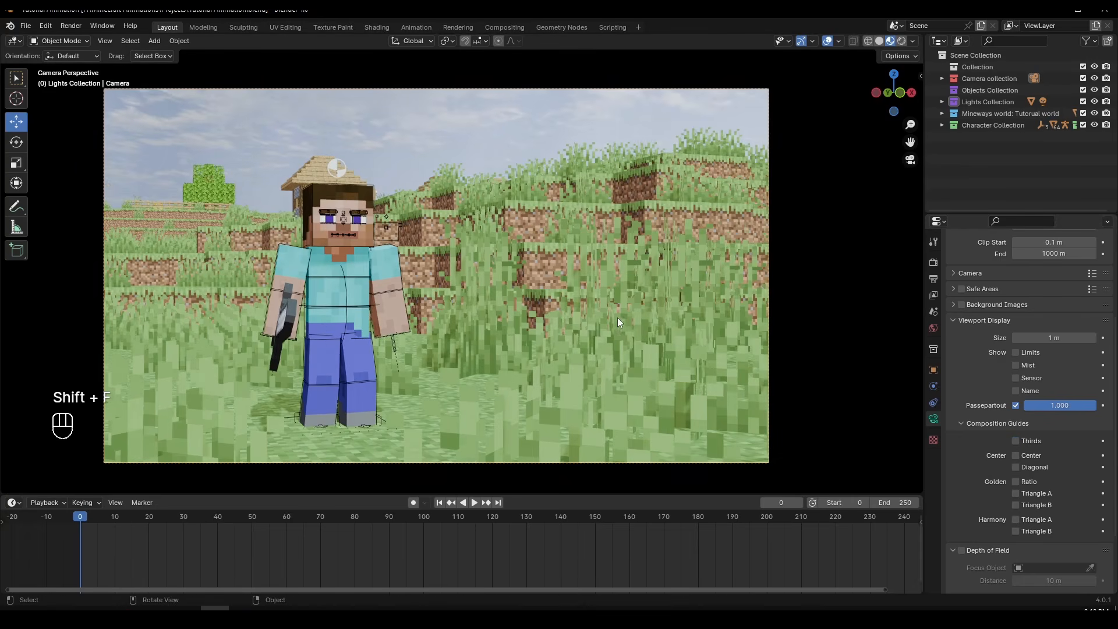
pyautogui.click(339, 338)
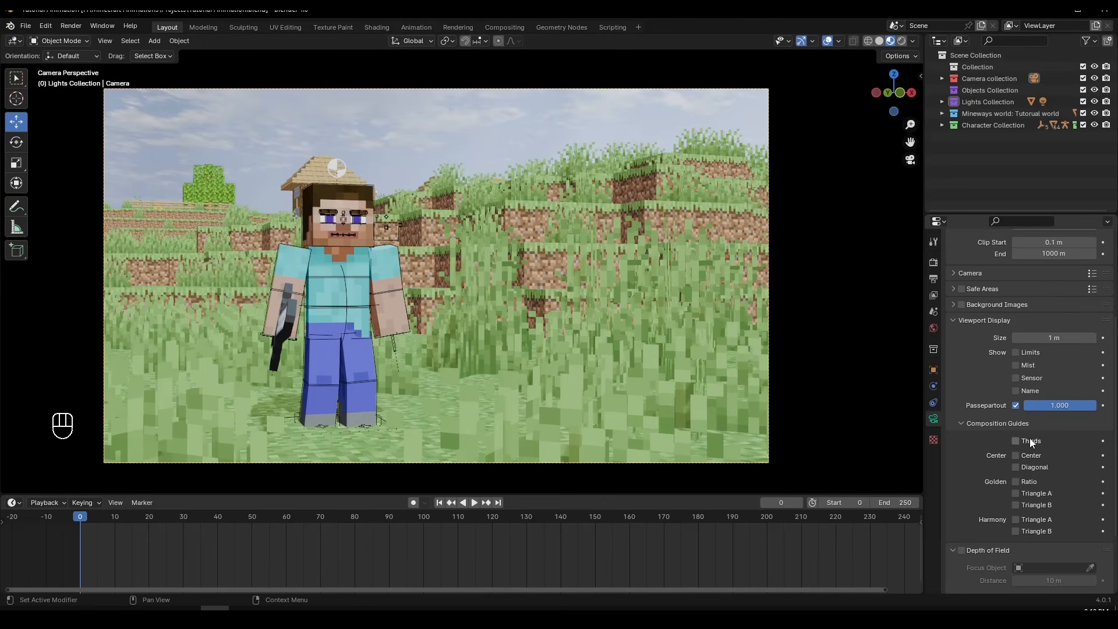
pyautogui.click(1031, 442)
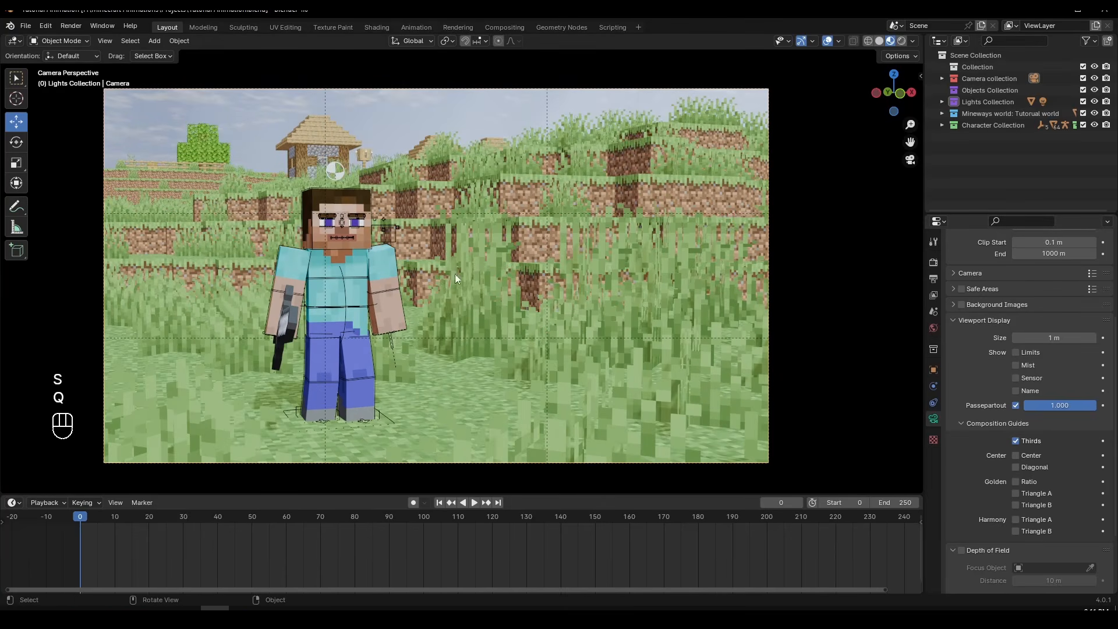
# Fly the camera closer and reframe the full character slightly left of centre, with the village and hillside behind
pyautogui.scroll(1, 456, 273)
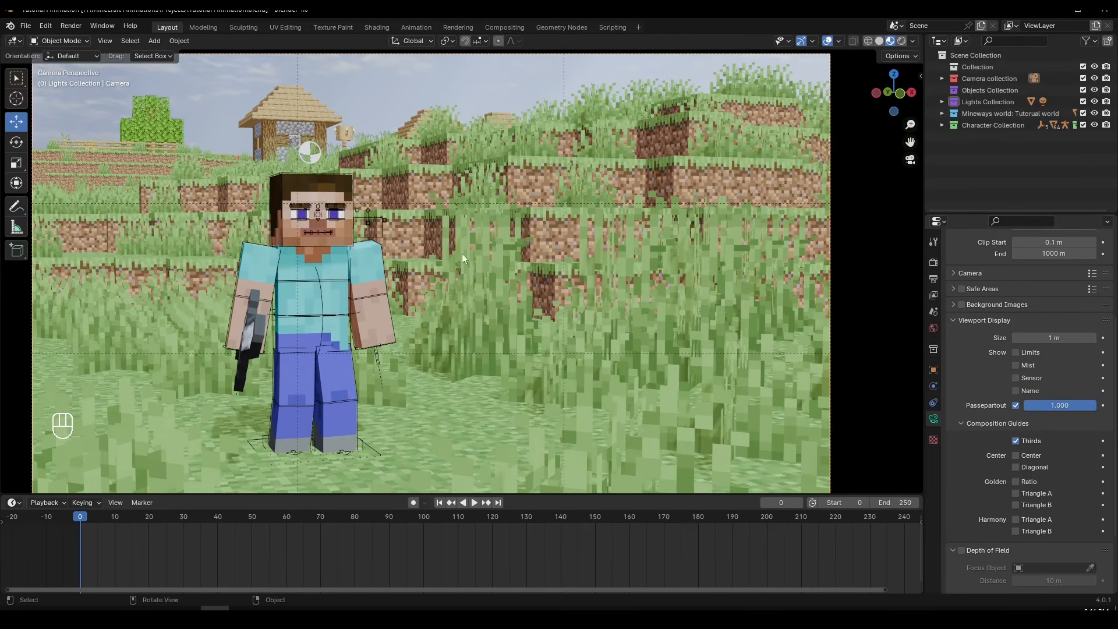
pyautogui.scroll(-1, 536, 287)
pyautogui.hotkey('shift', 'f')
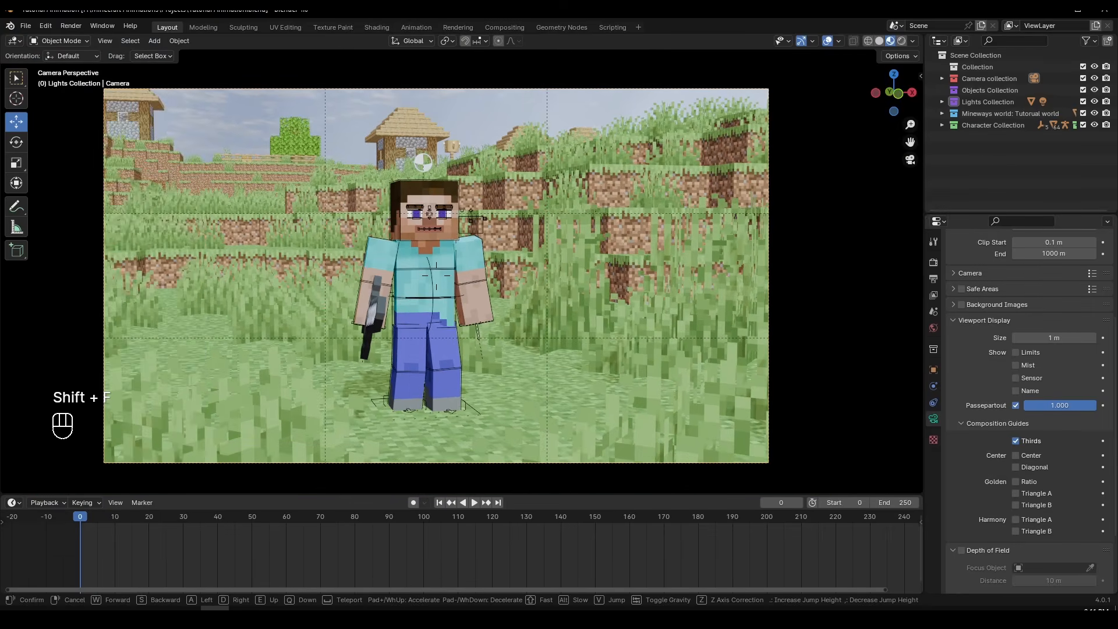
pyautogui.press('w')
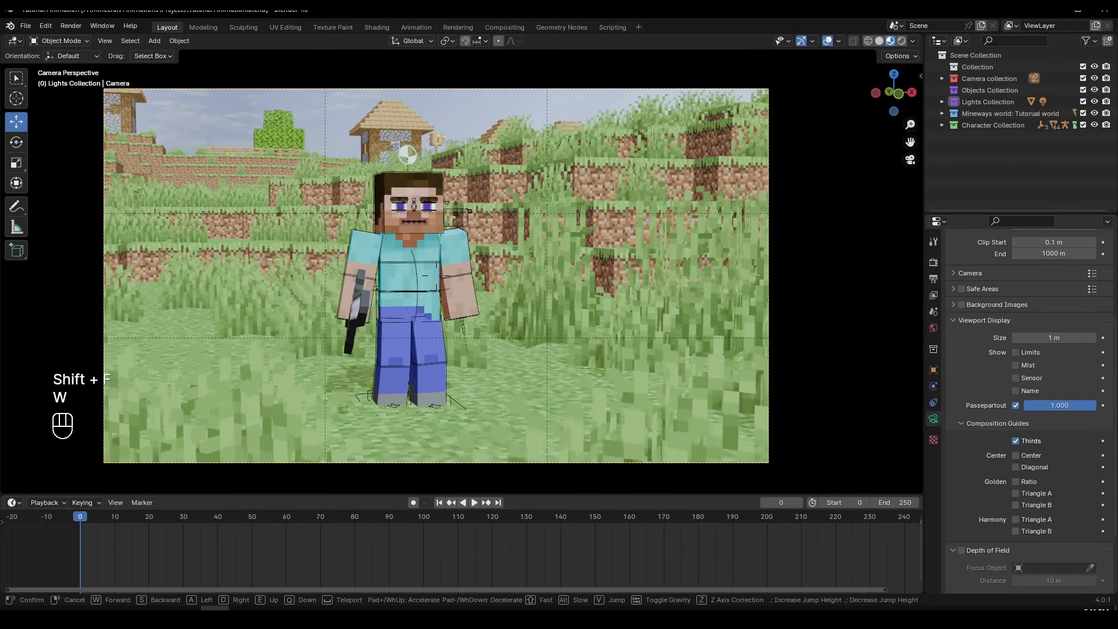
pyautogui.press('q')
pyautogui.press('w')
pyautogui.press('s')
pyautogui.press('q')
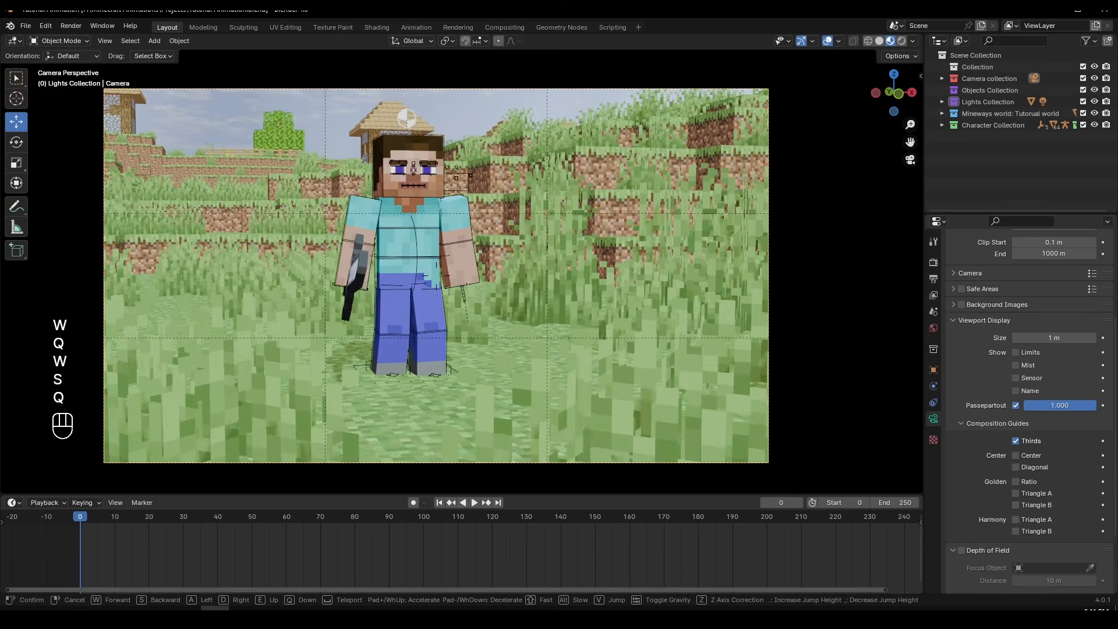
pyautogui.press('w')
pyautogui.press('e')
pyautogui.click(582, 341)
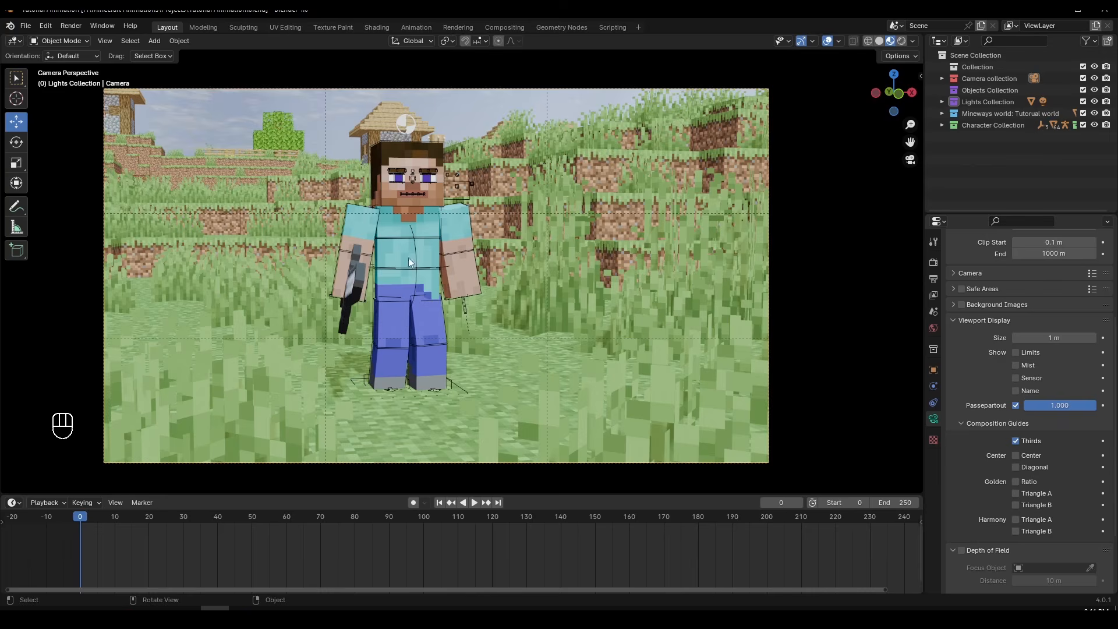
# Render the current frame as a still image from the camera
pyautogui.scroll(2, 386, 242)
pyautogui.scroll(2, 407, 231)
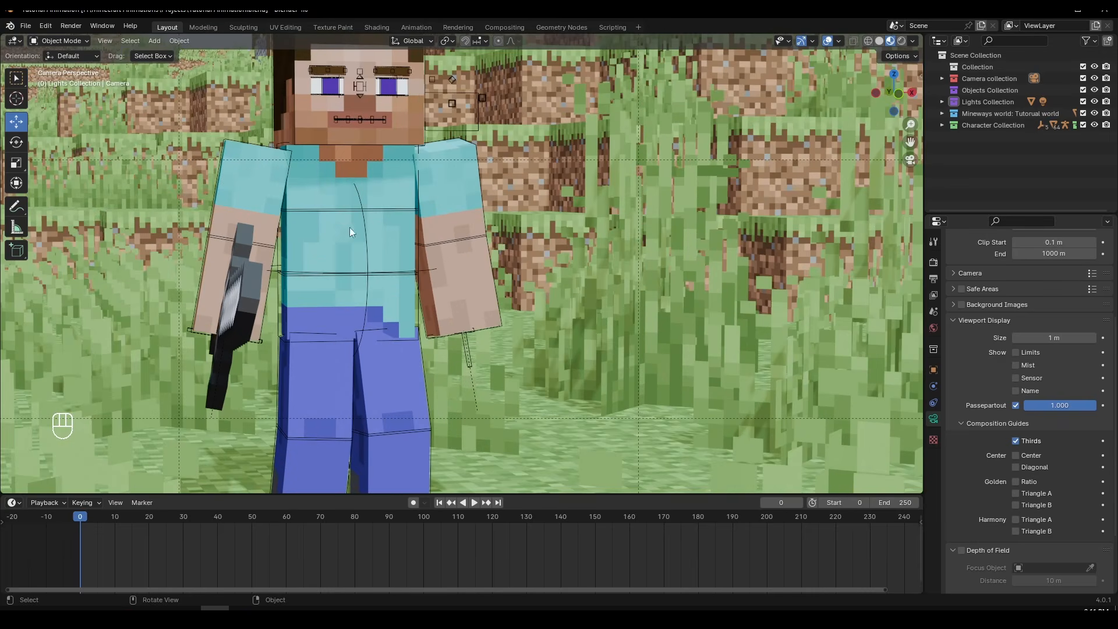
pyautogui.scroll(-4, 540, 222)
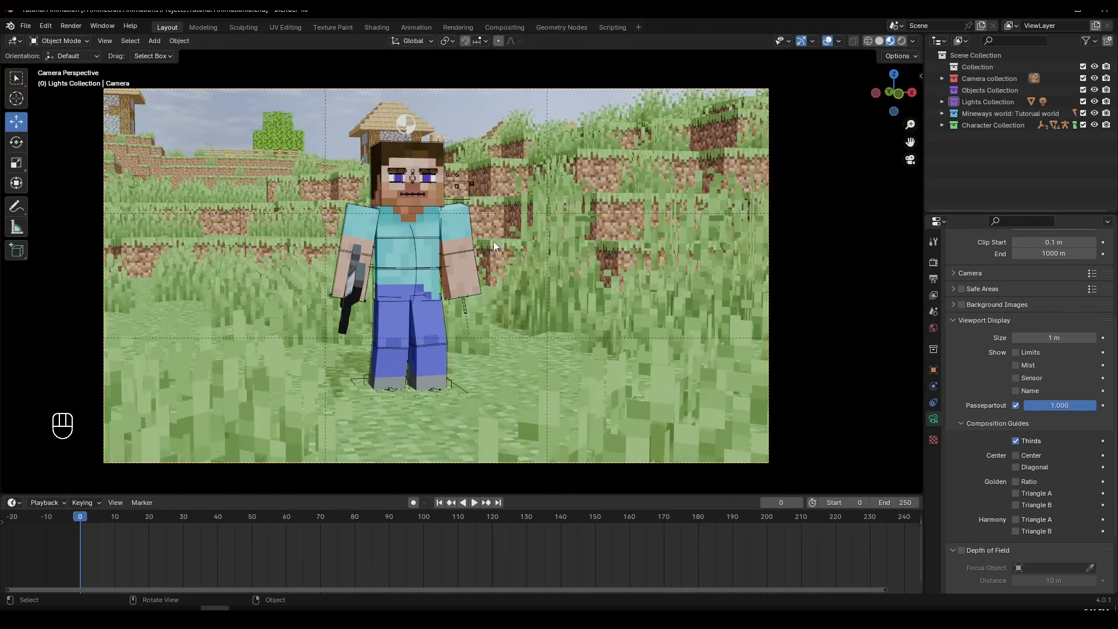
pyautogui.click(69, 26)
pyautogui.press('F12')
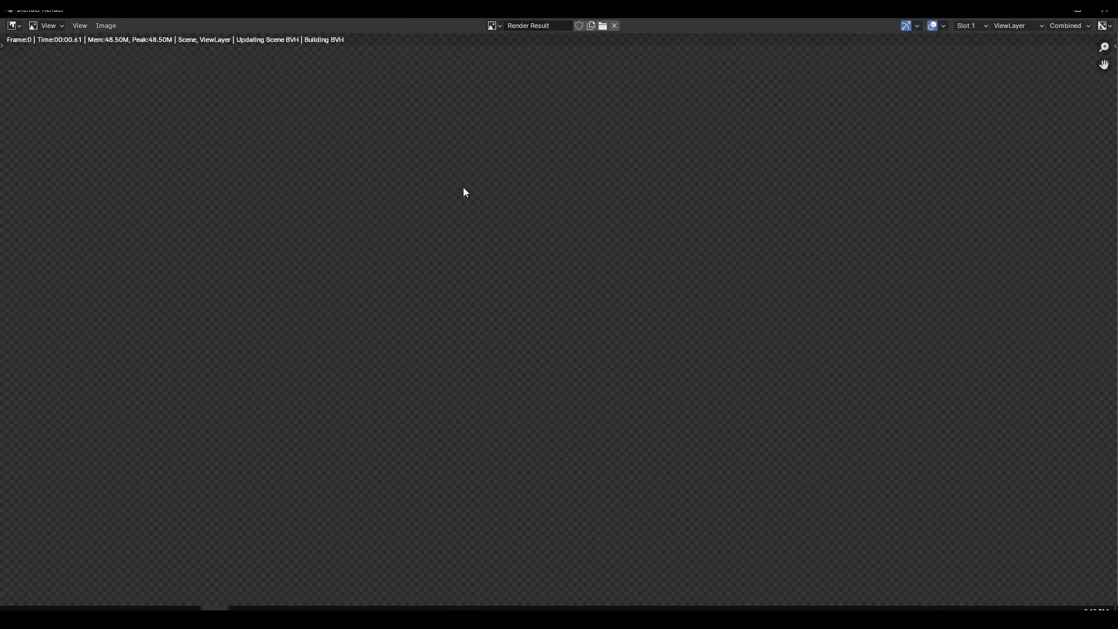
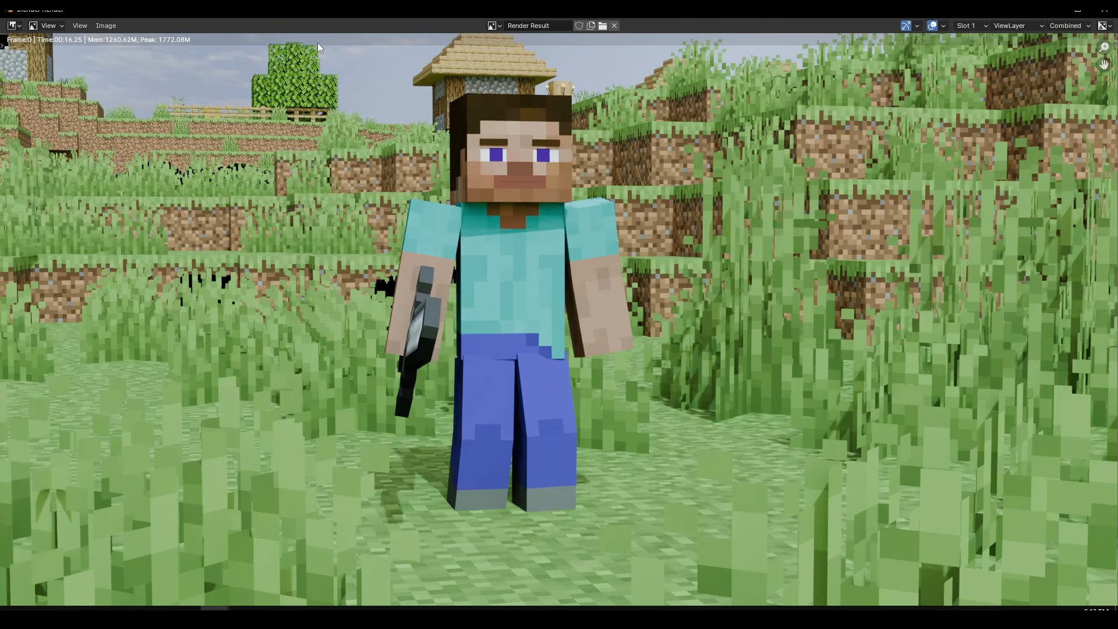
# Examine the rendered image up close and as a whole, compare it with the viewport, and return to the scene
pyautogui.scroll(-1, 562, 207)
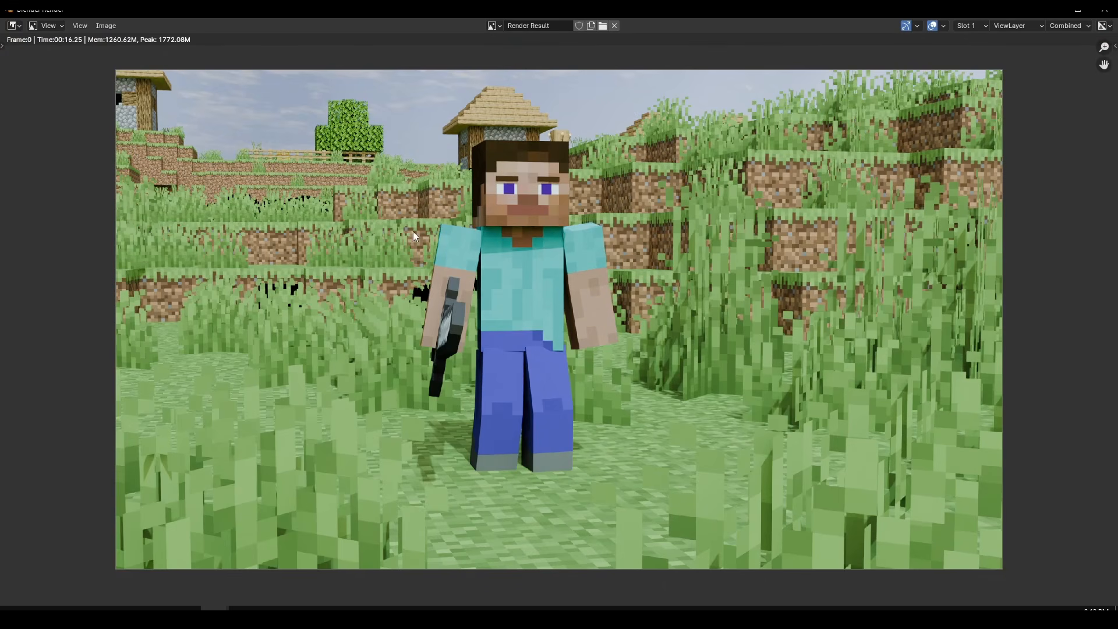
pyautogui.scroll(-1, 573, 201)
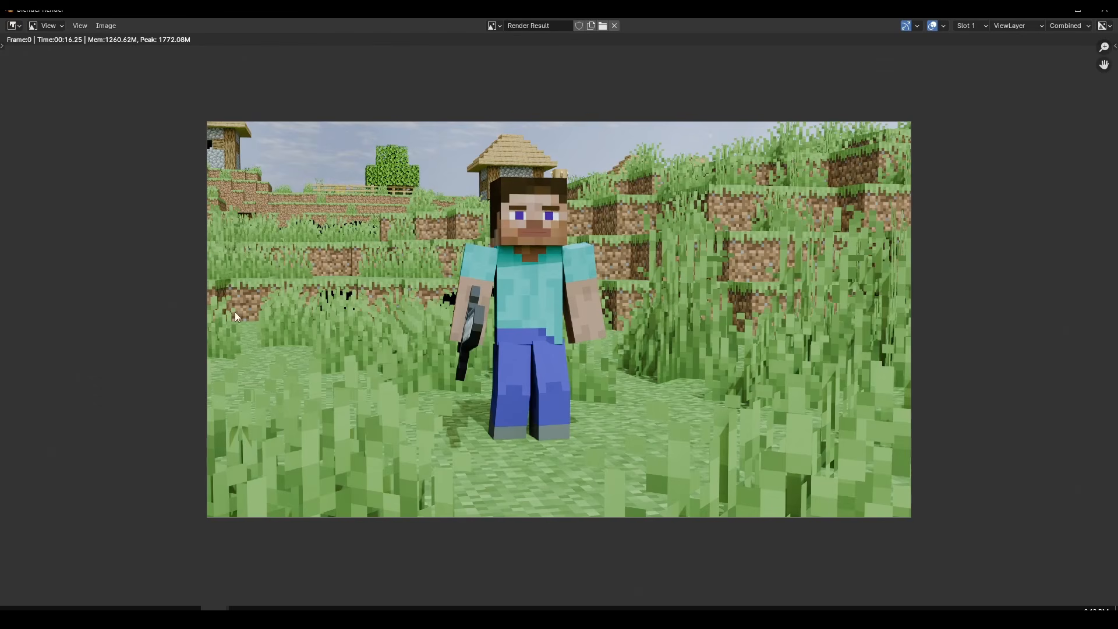
pyautogui.scroll(5, 348, 379)
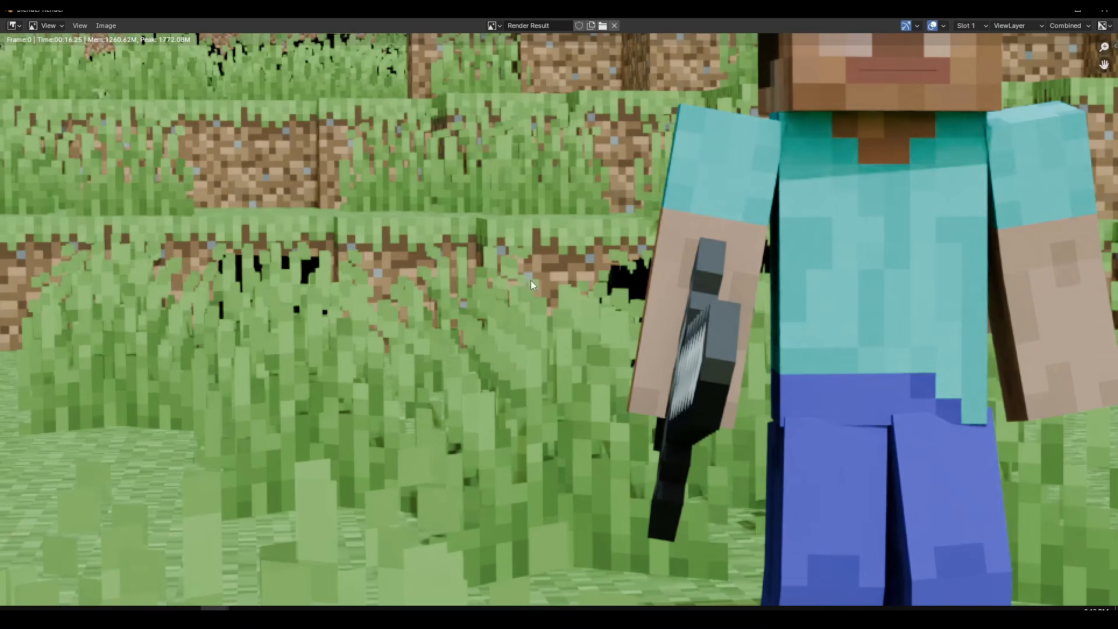
pyautogui.scroll(1, 536, 279)
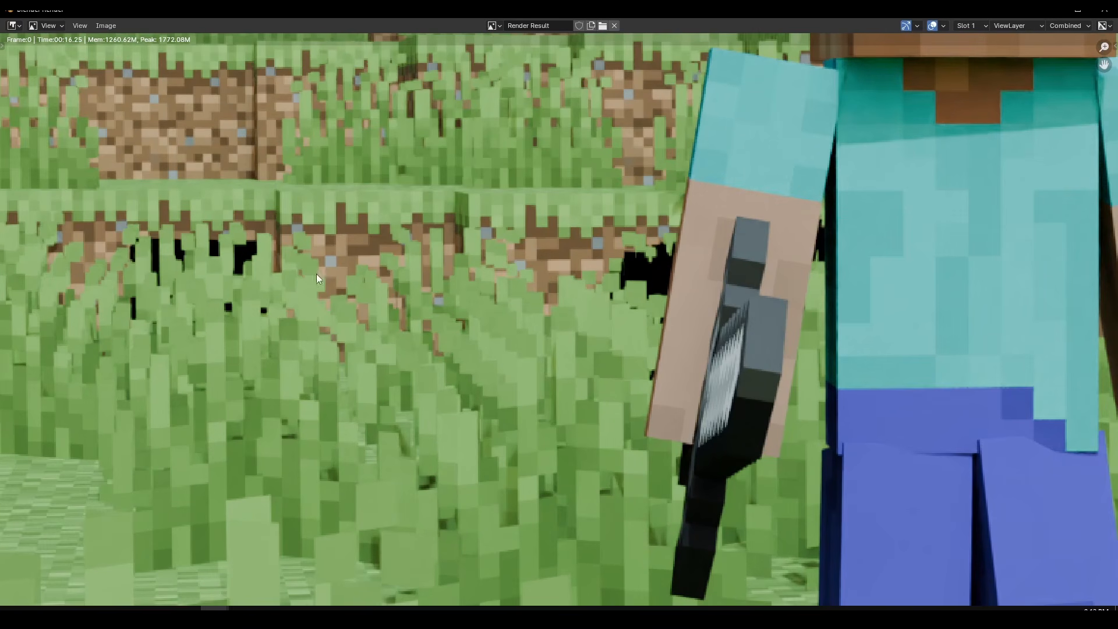
pyautogui.scroll(-5, 569, 313)
pyautogui.moveTo(879, 293); pyautogui.dragTo(685, 299, button='middle')
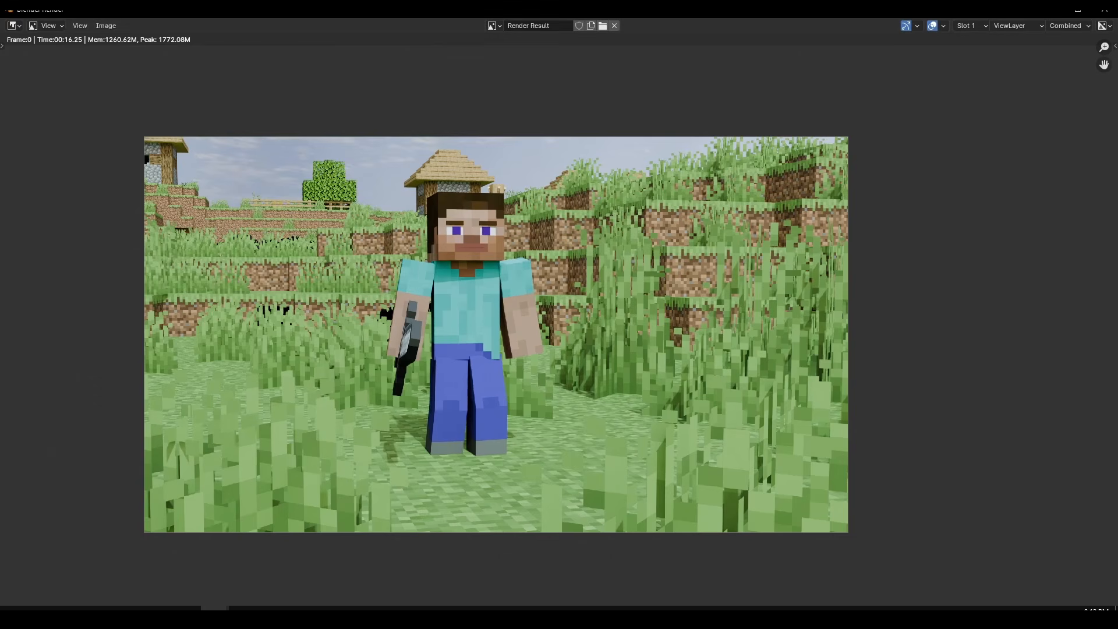
pyautogui.hotkey('alt', 'Tab')
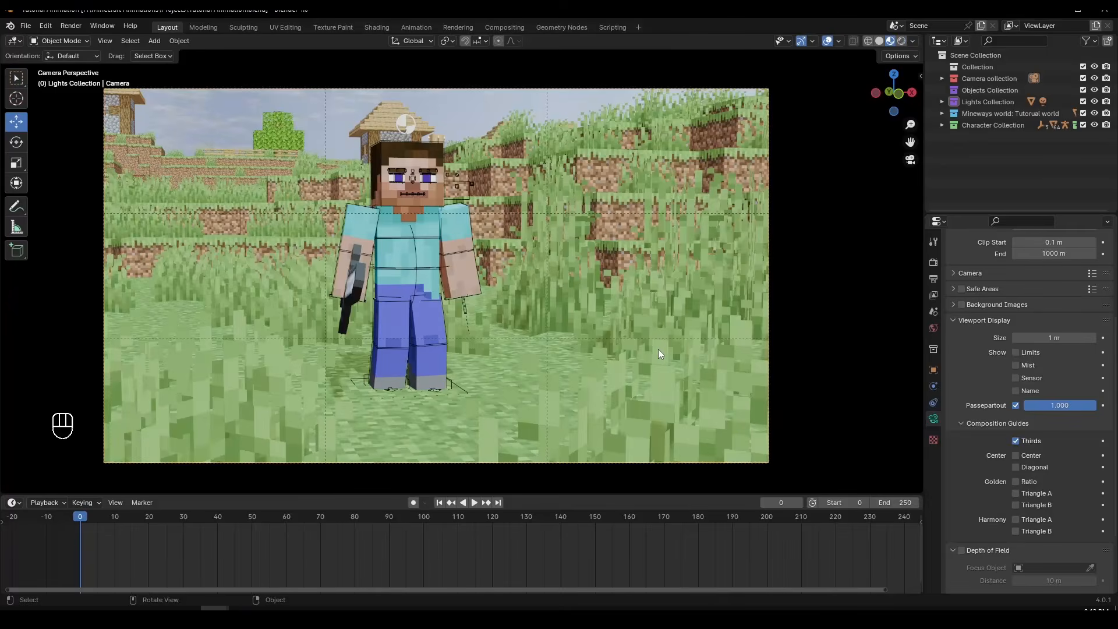
pyautogui.hotkey('alt', 'Tab')
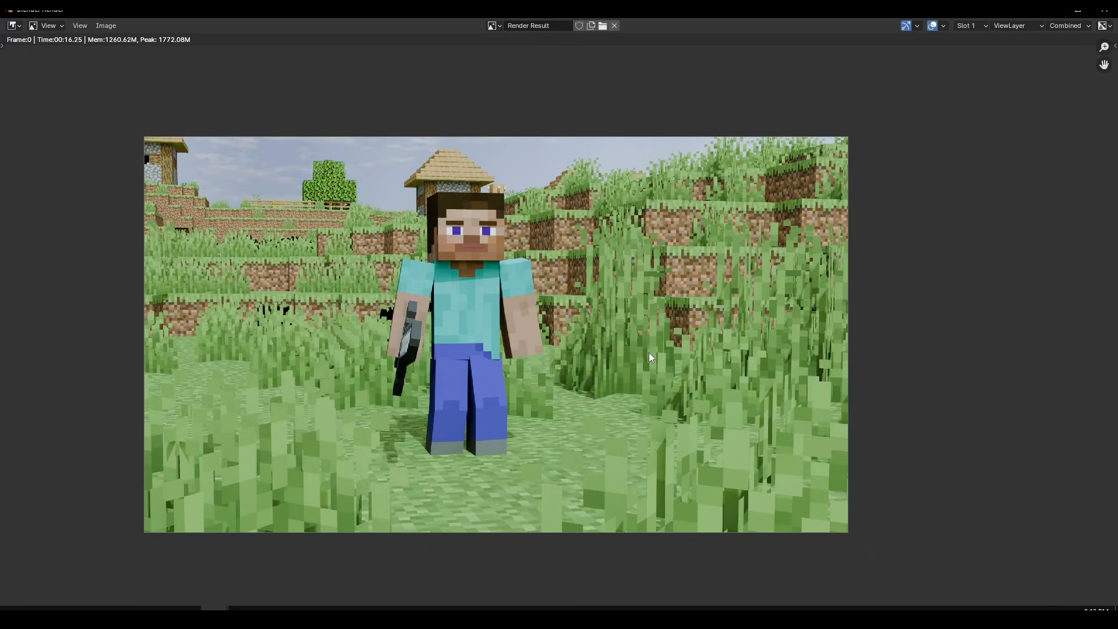
pyautogui.press('F11')
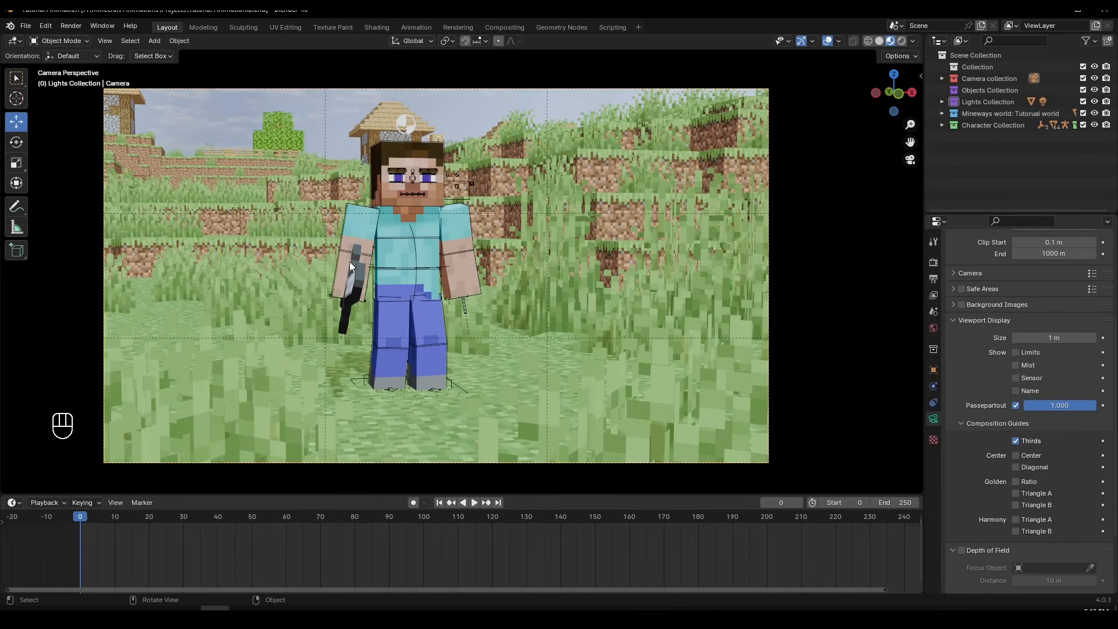
# Try moving the grass object in the scene and examine the grass behind the character in the rendered image
pyautogui.click(204, 271)
pyautogui.press('g')
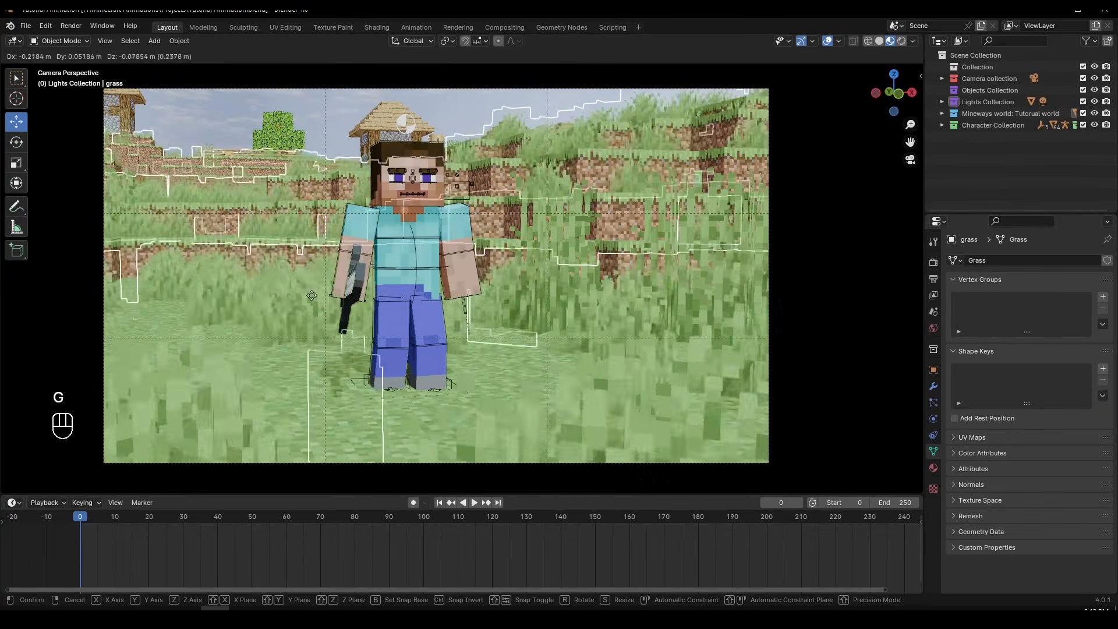
pyautogui.click(394, 301)
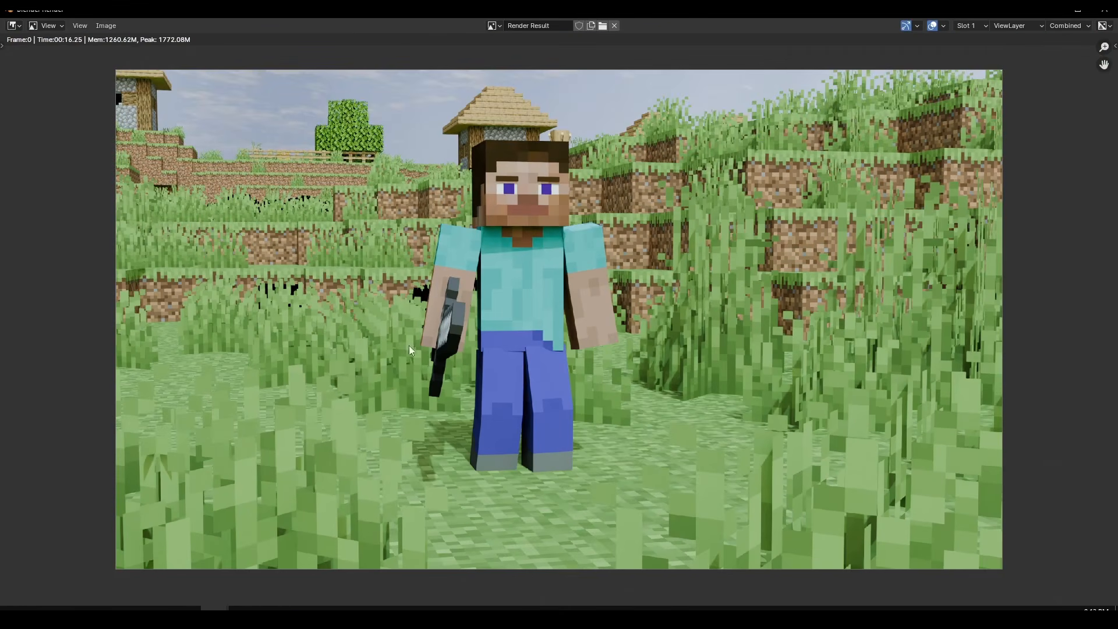
pyautogui.scroll(1, 382, 241)
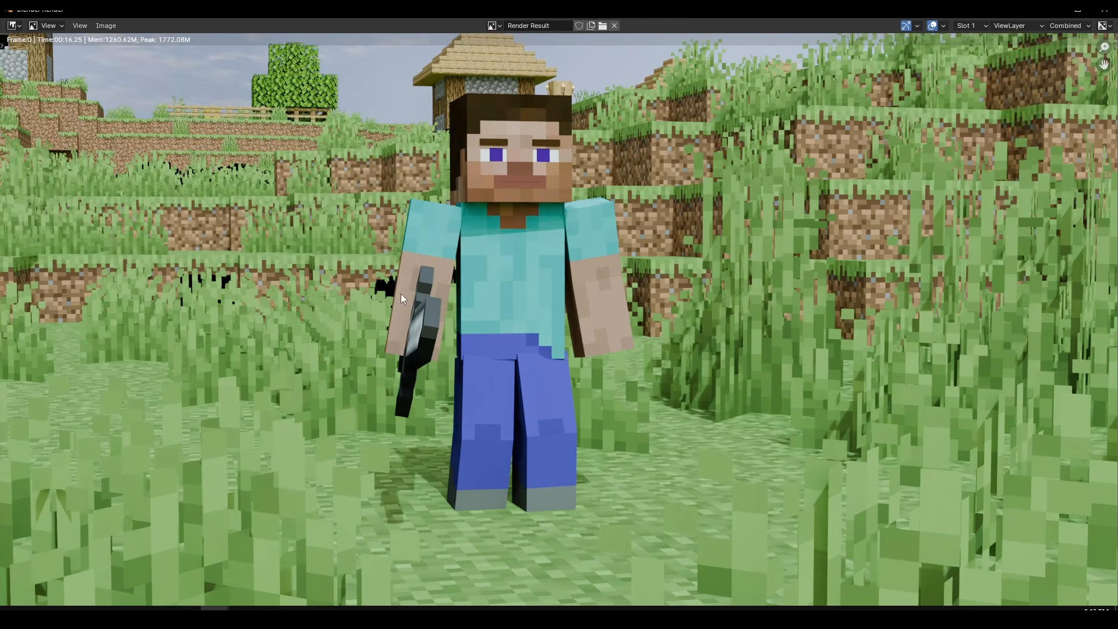
pyautogui.press('Escape')
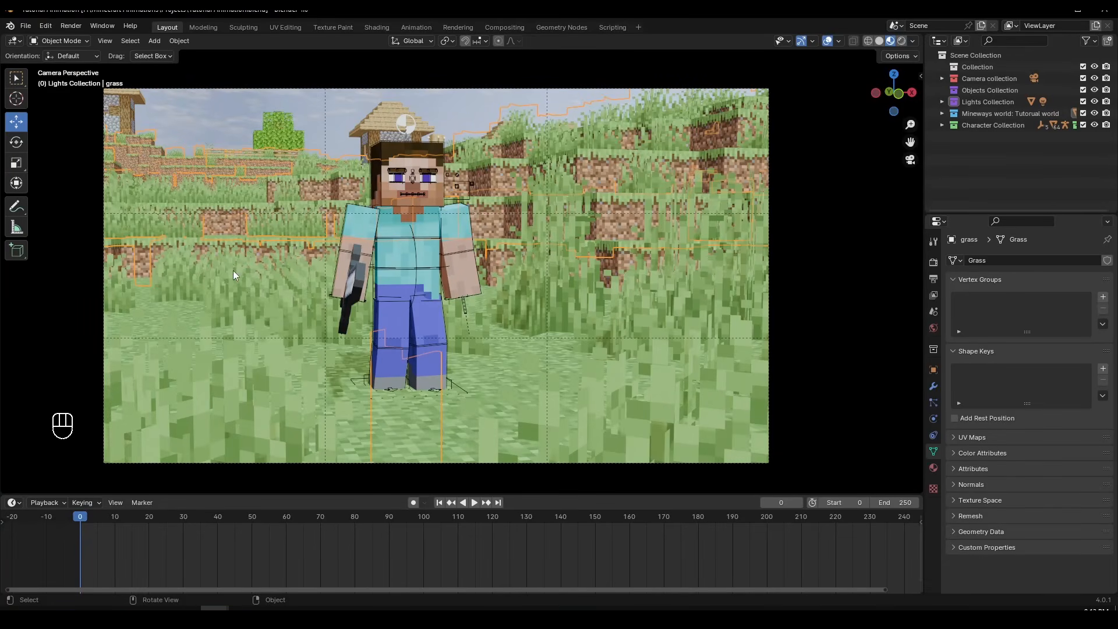
pyautogui.press('g')
pyautogui.rightClick(287, 324)
# Set the maximum Transparent bounces in the render's light path settings to 16
pyautogui.click(934, 467)
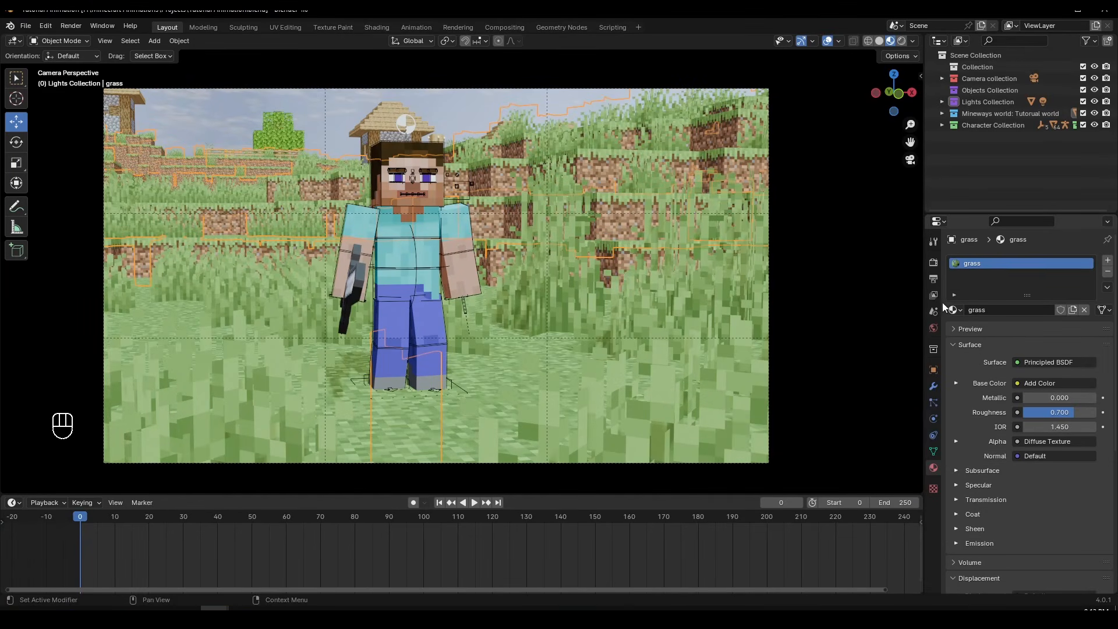
pyautogui.click(934, 269)
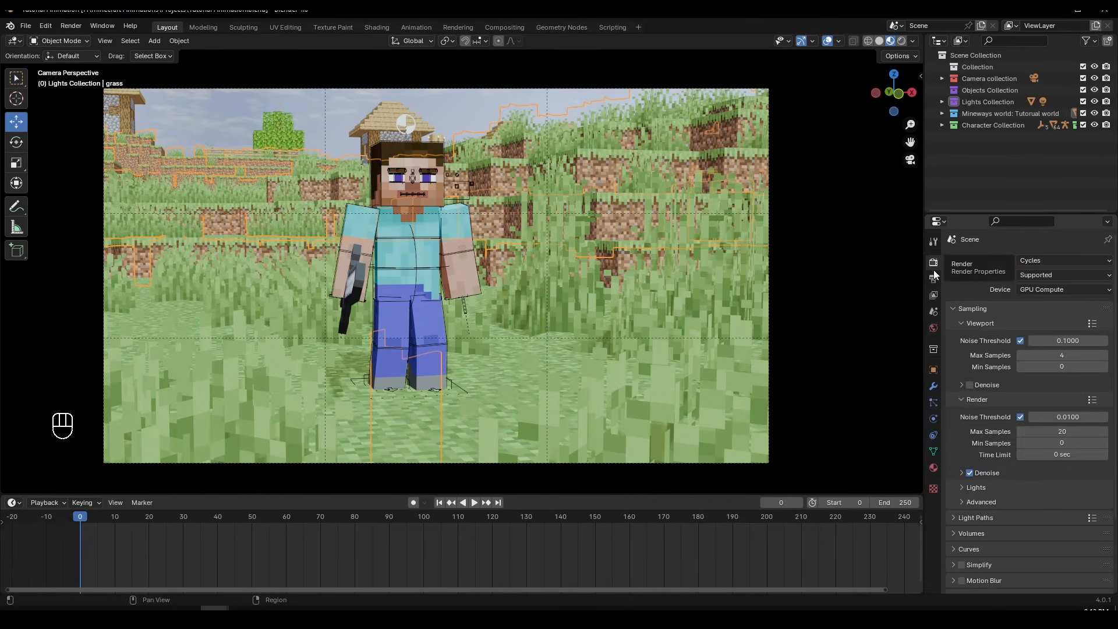
pyautogui.scroll(-2, 1008, 462)
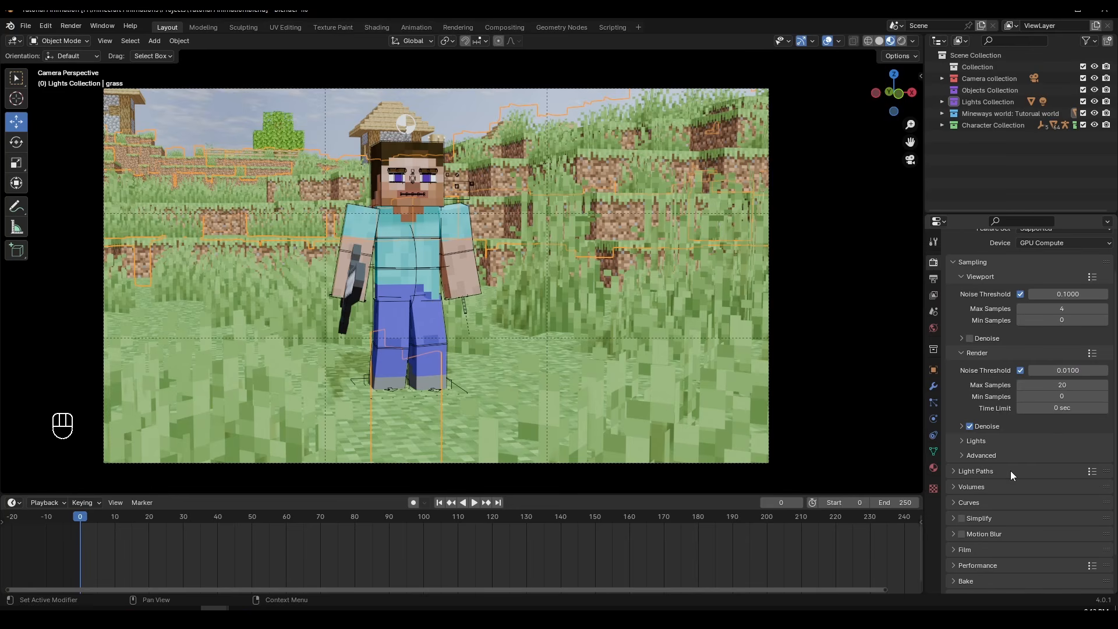
pyautogui.click(1009, 472)
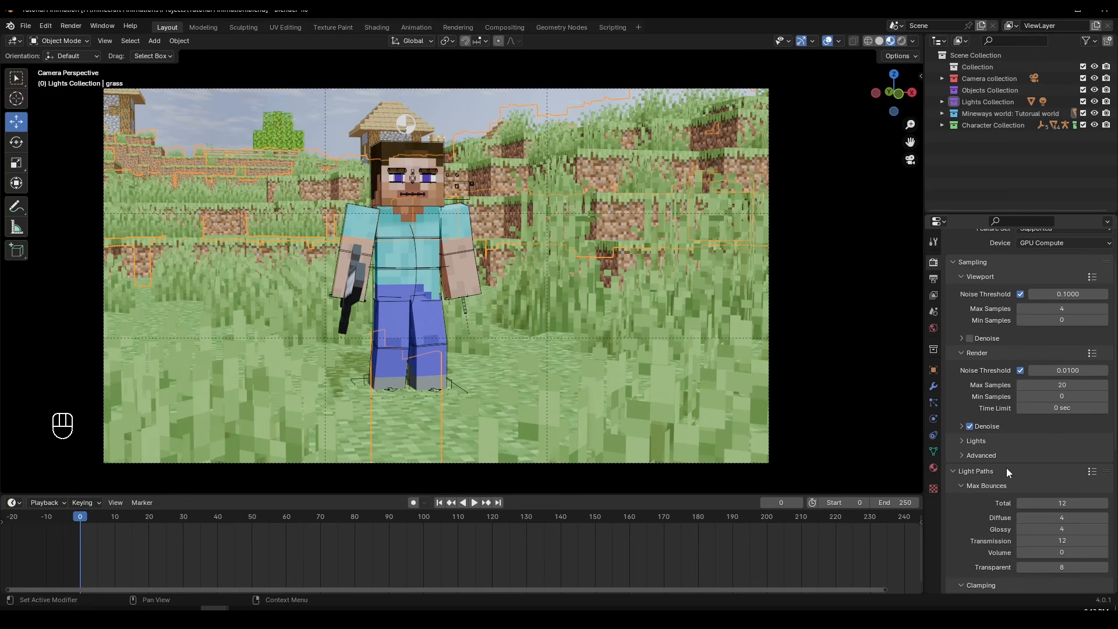
pyautogui.click(1074, 571)
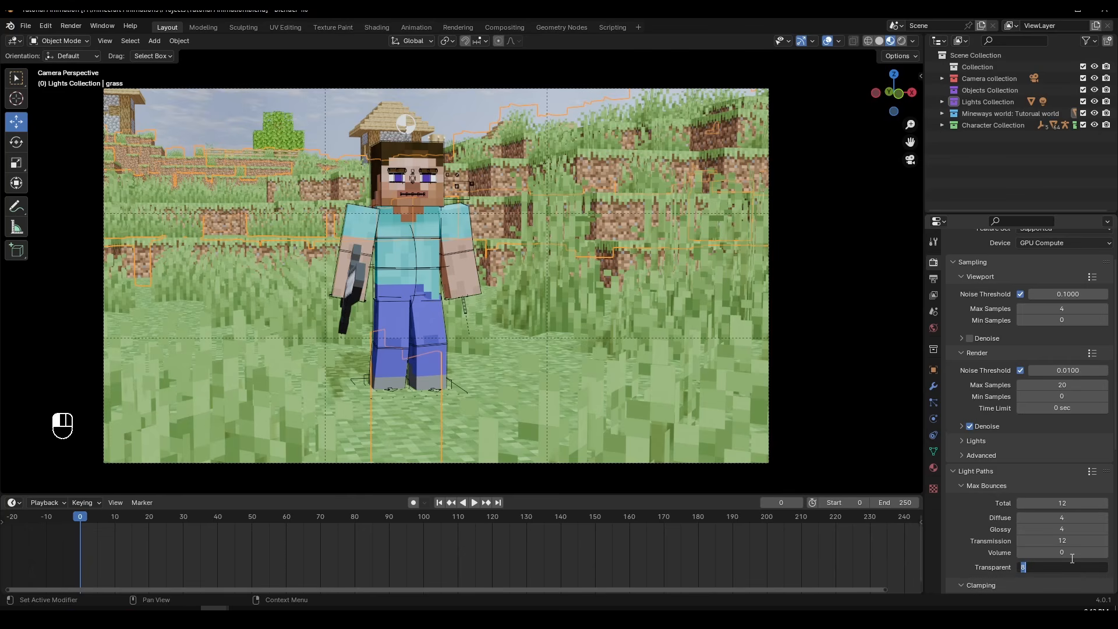
pyautogui.write('16')
pyautogui.press('Return')
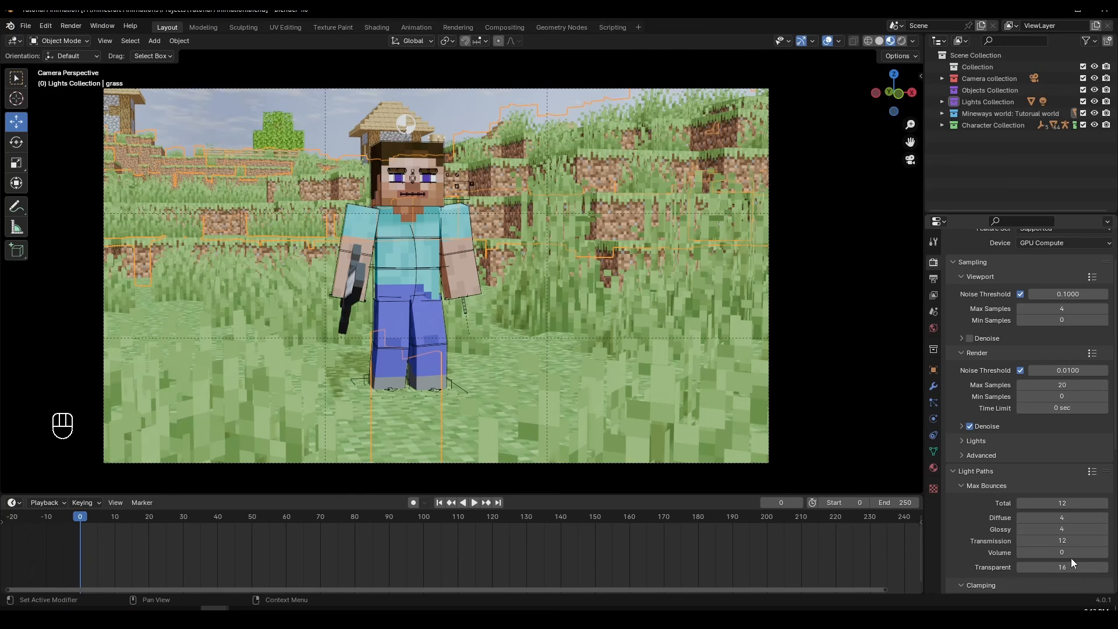
# Switch the render result to Slot 2 and render the current frame into it
pyautogui.scroll(1, 488, 287)
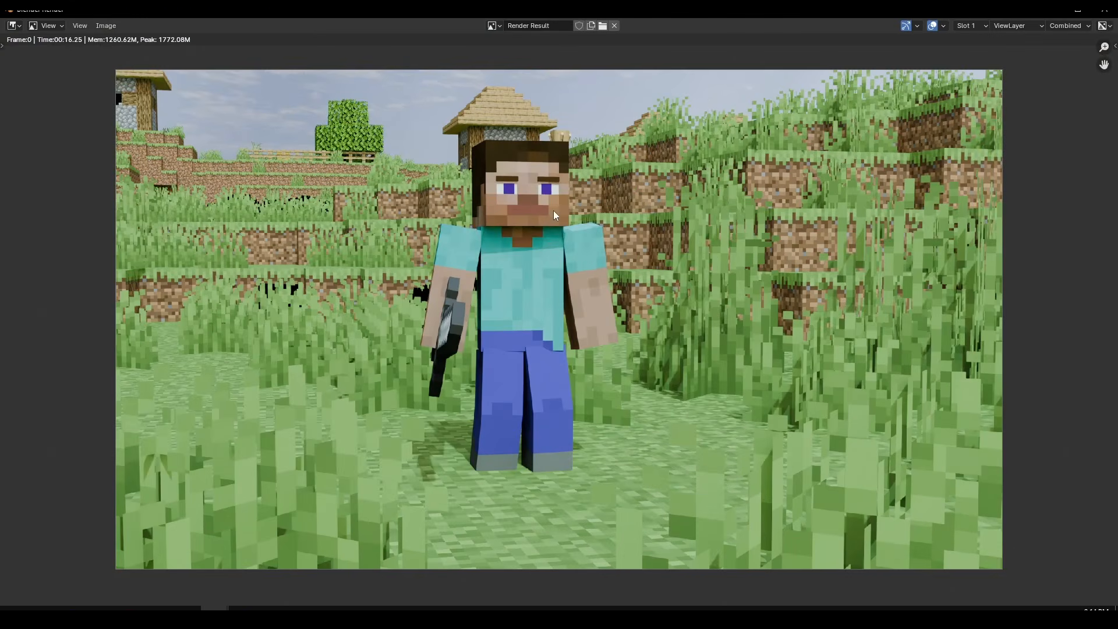
pyautogui.click(971, 27)
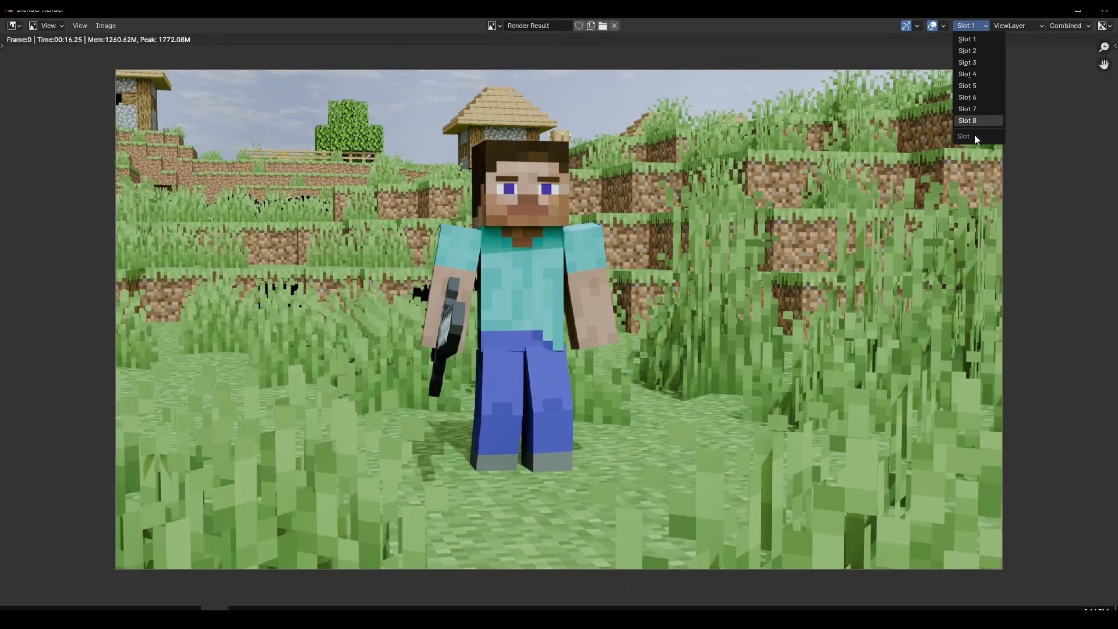
pyautogui.click(973, 24)
pyautogui.click(973, 23)
pyautogui.click(962, 33)
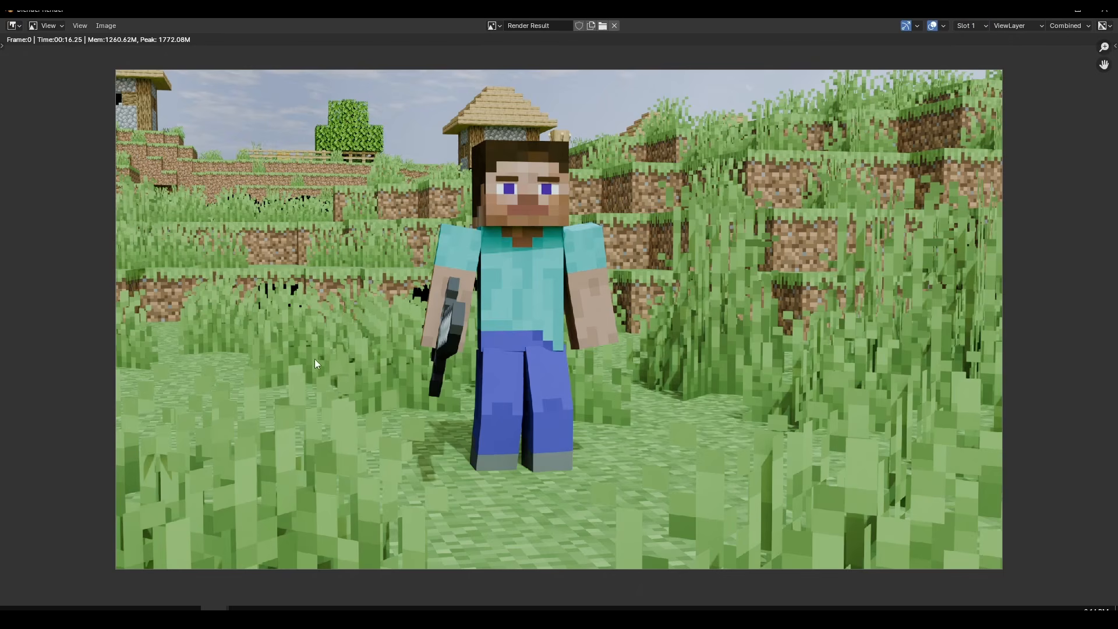
pyautogui.click(979, 27)
pyautogui.click(981, 50)
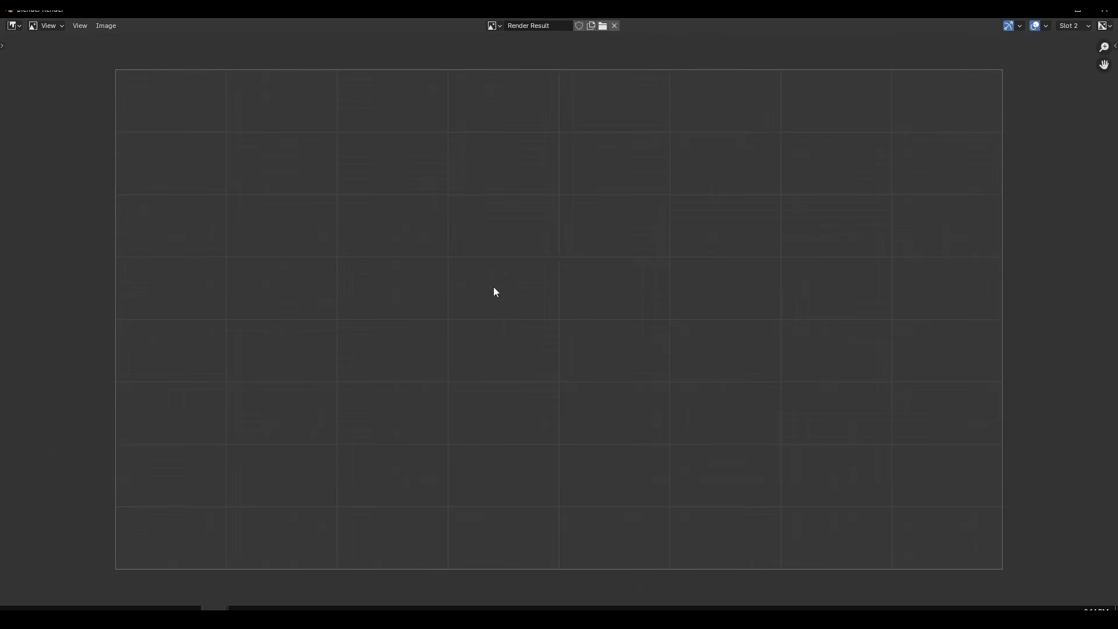
pyautogui.press('F12')
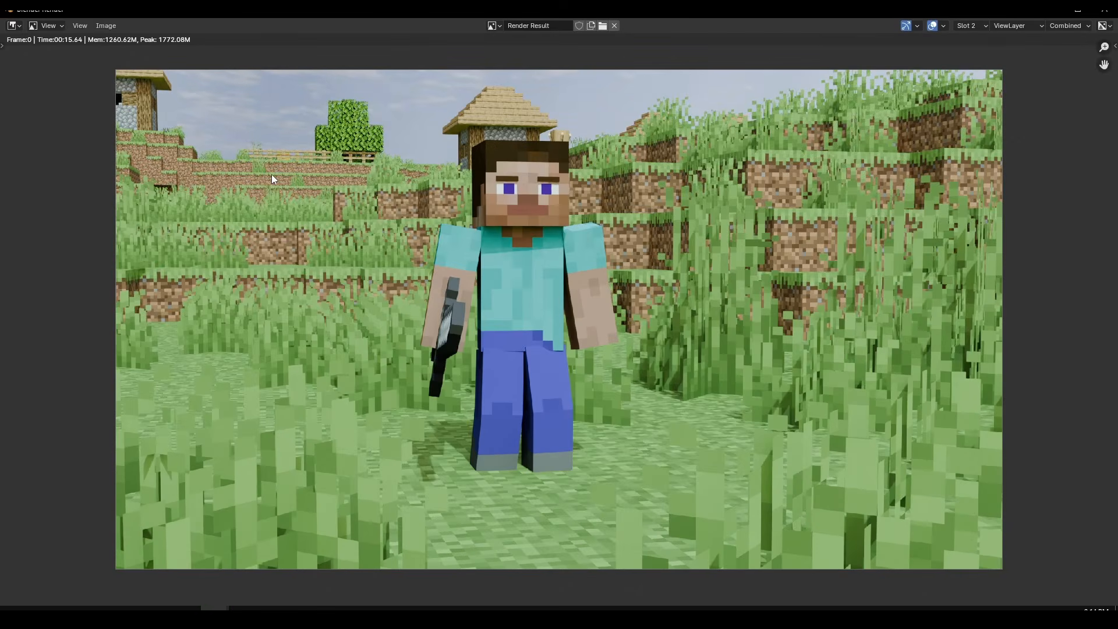
# Compare the renders in Slot 1 and Slot 2, inspecting the grass and hillside around the character up close
pyautogui.scroll(1, 271, 174)
pyautogui.scroll(-1, 271, 174)
pyautogui.click(966, 25)
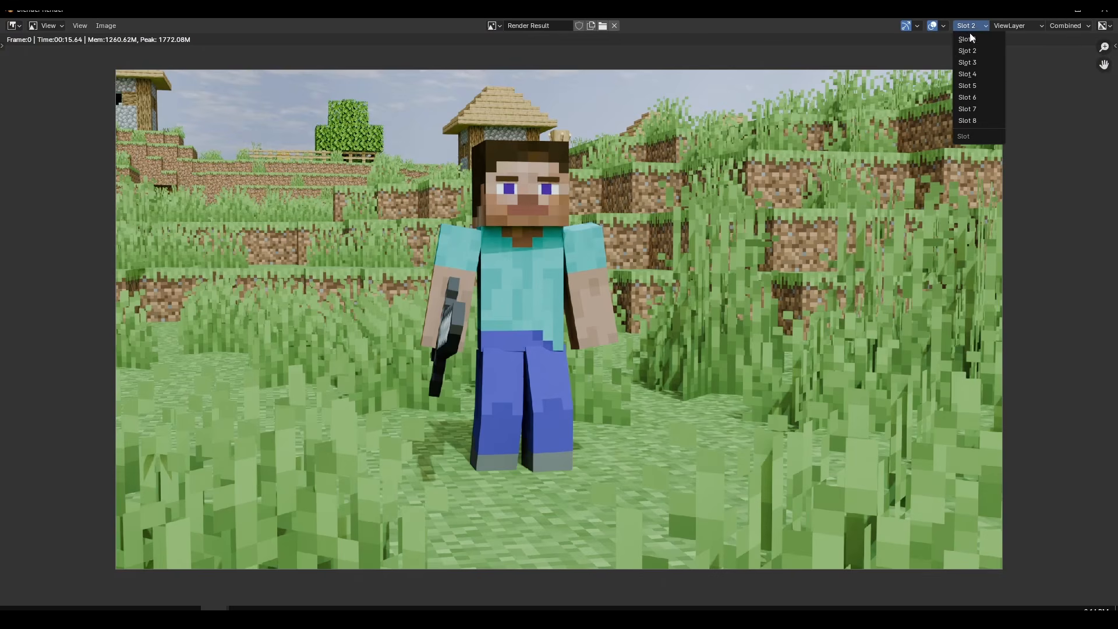
pyautogui.click(971, 37)
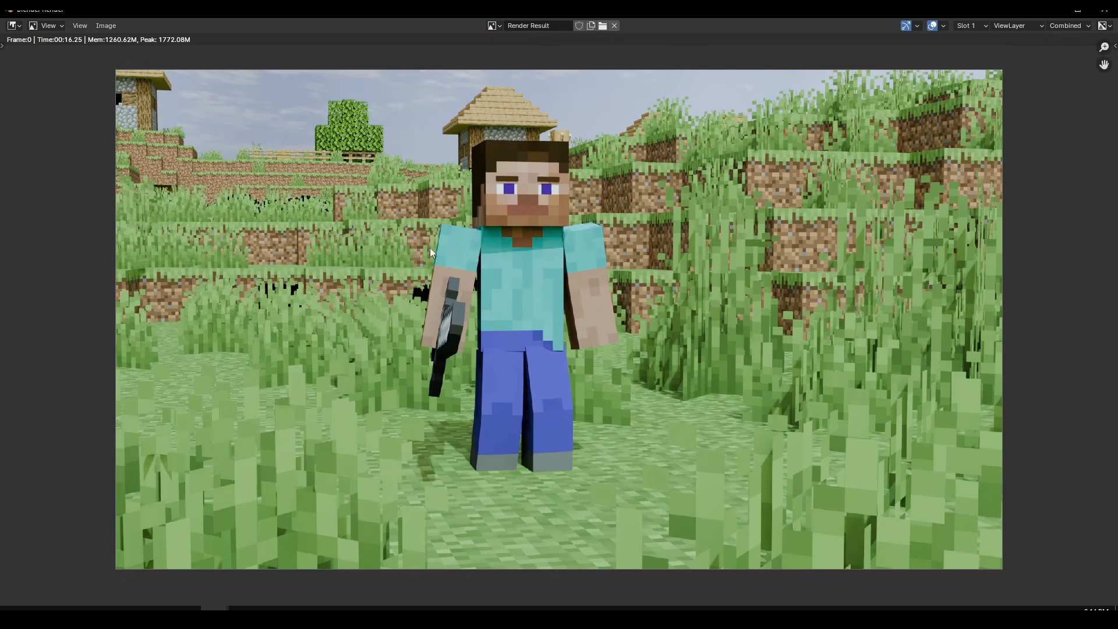
pyautogui.click(966, 26)
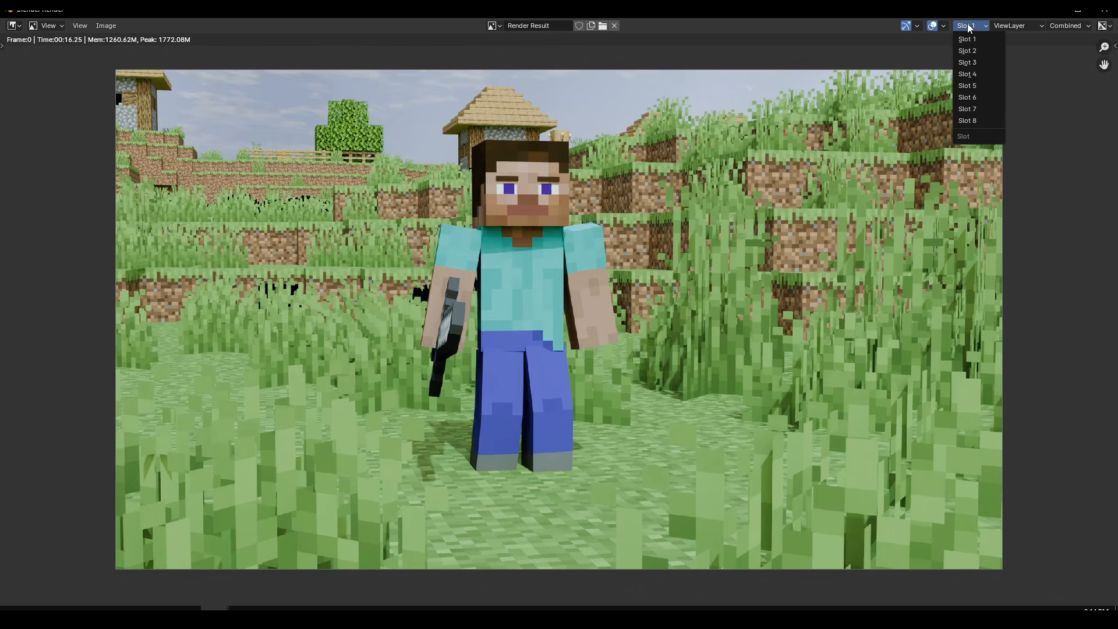
pyautogui.click(972, 48)
pyautogui.scroll(2, 293, 232)
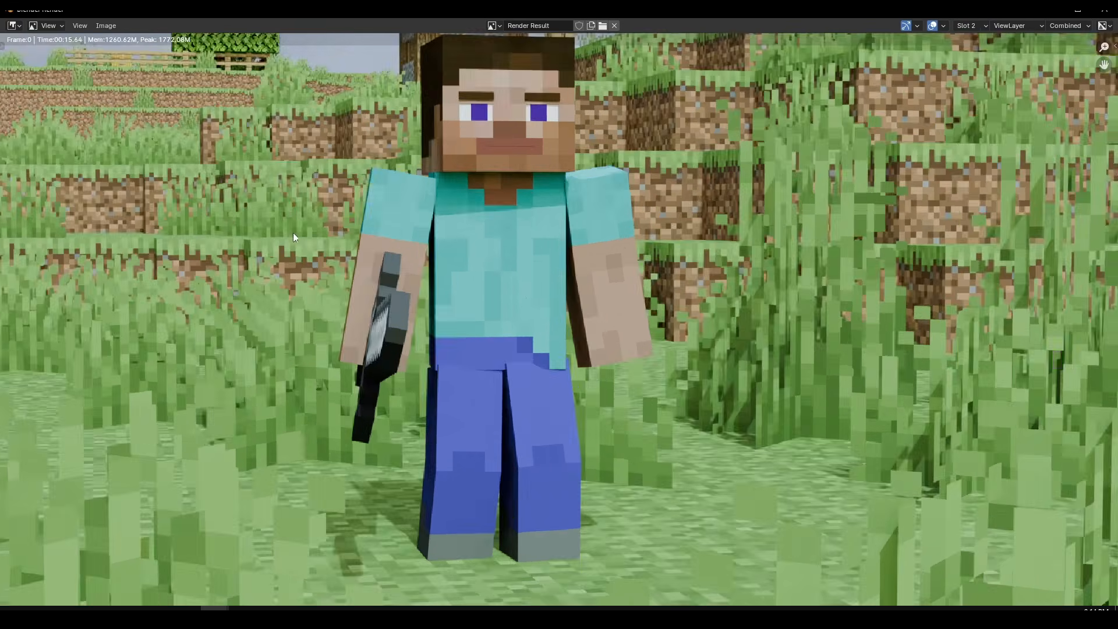
pyautogui.moveTo(292, 232); pyautogui.dragTo(477, 303, button='middle')
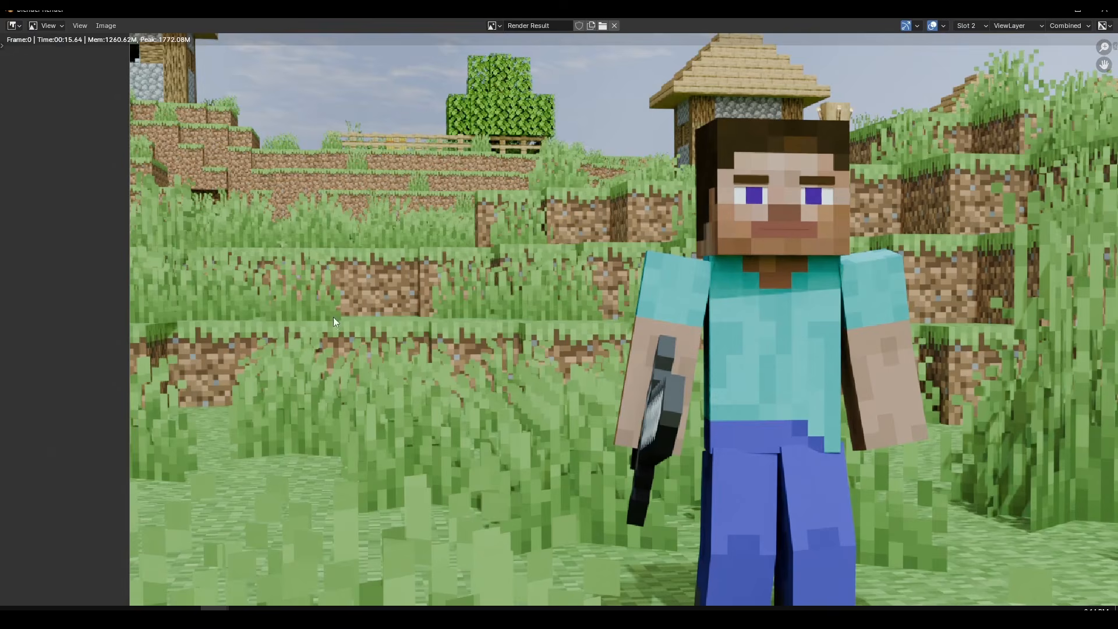
pyautogui.scroll(-2, 466, 329)
pyautogui.moveTo(1031, 244); pyautogui.dragTo(840, 194, button='middle')
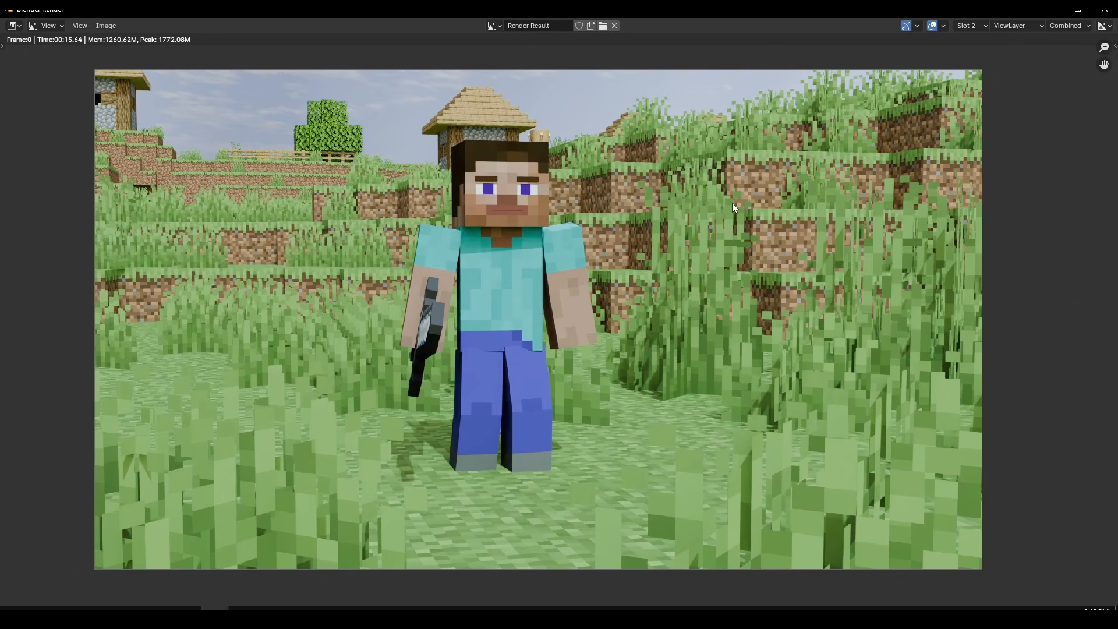
# Cycle through the other render slots, go back to Slot 2 to view its image, and return to the scene
pyautogui.press('j')
pyautogui.press('j')
pyautogui.press('3')
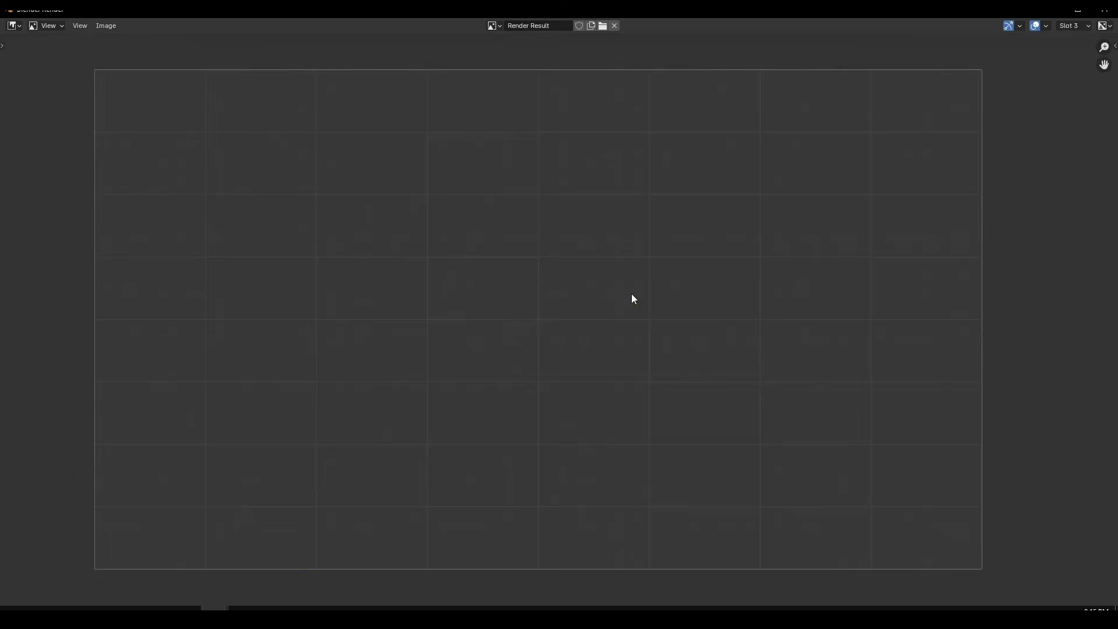
pyautogui.click(1067, 26)
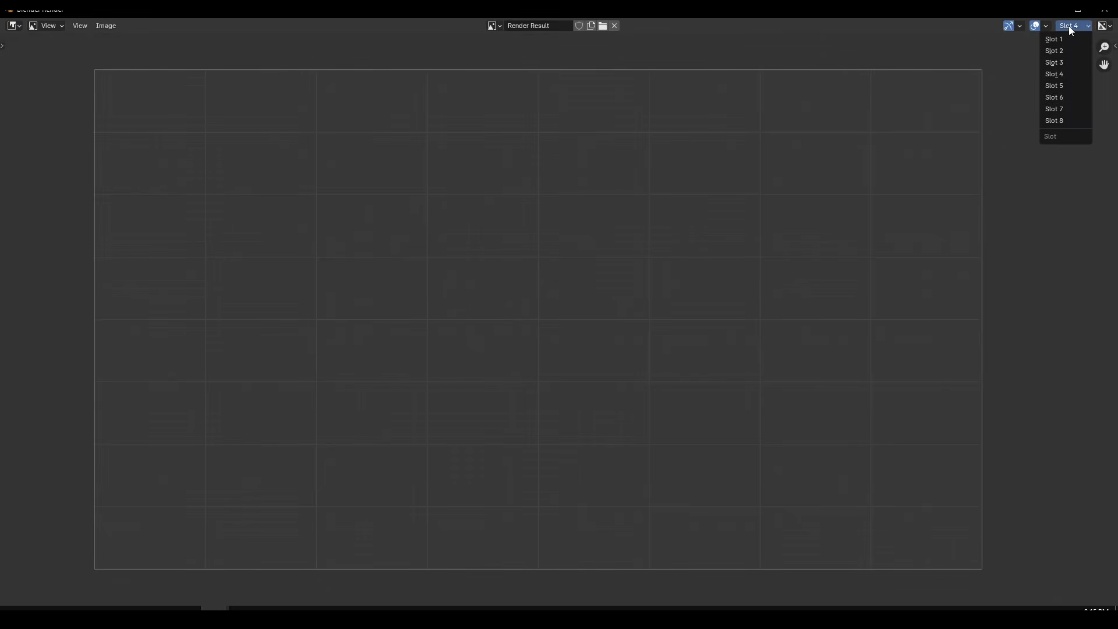
pyautogui.press('2')
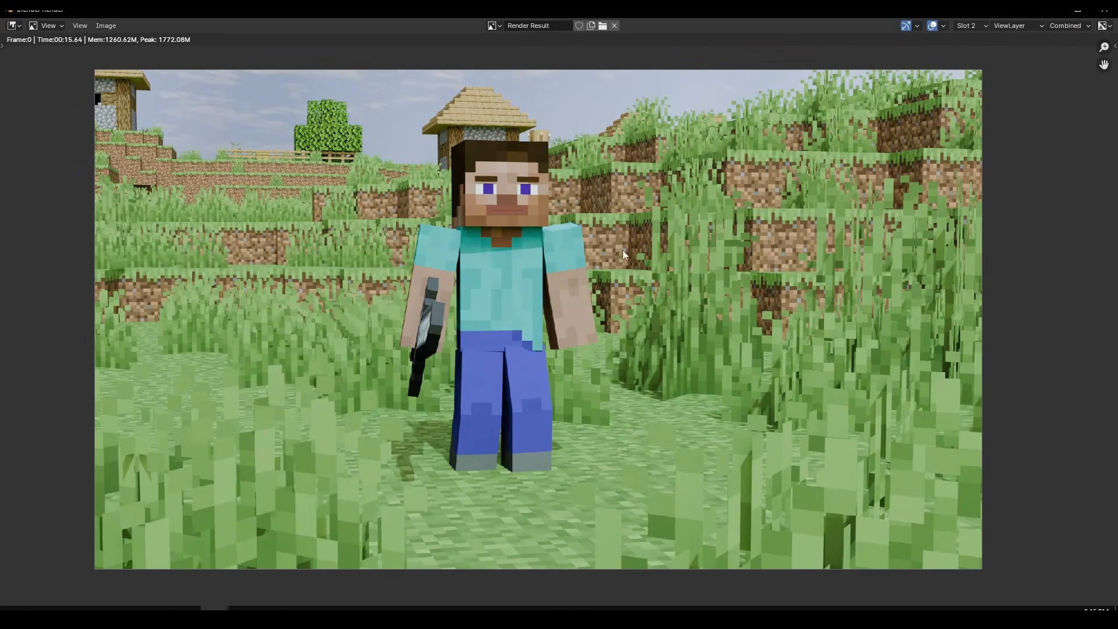
pyautogui.scroll(-1, 581, 295)
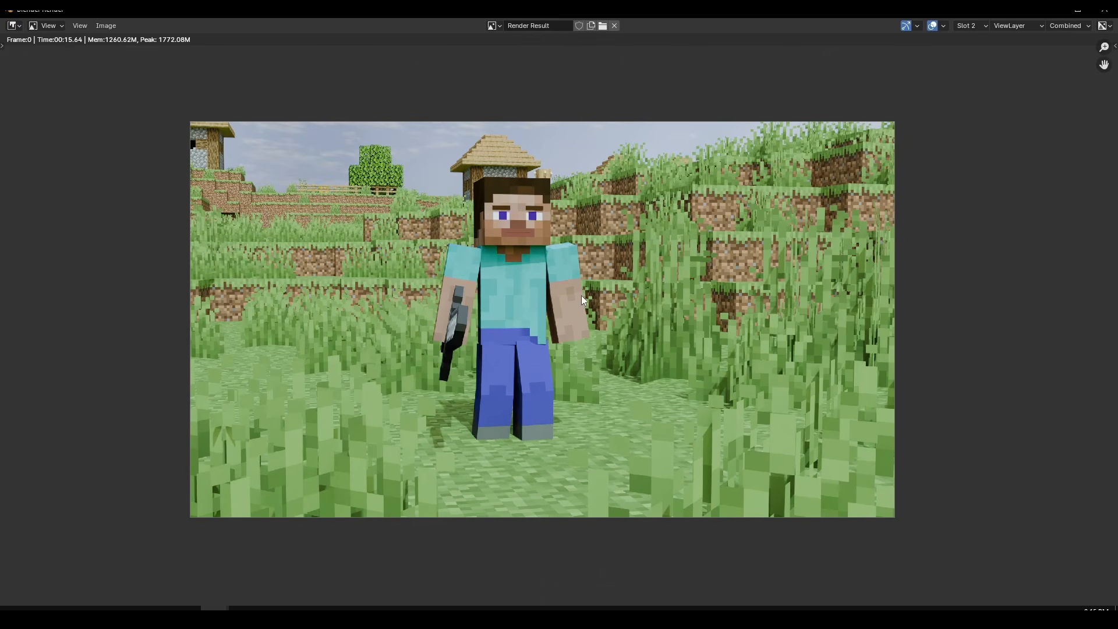
pyautogui.scroll(1, 570, 348)
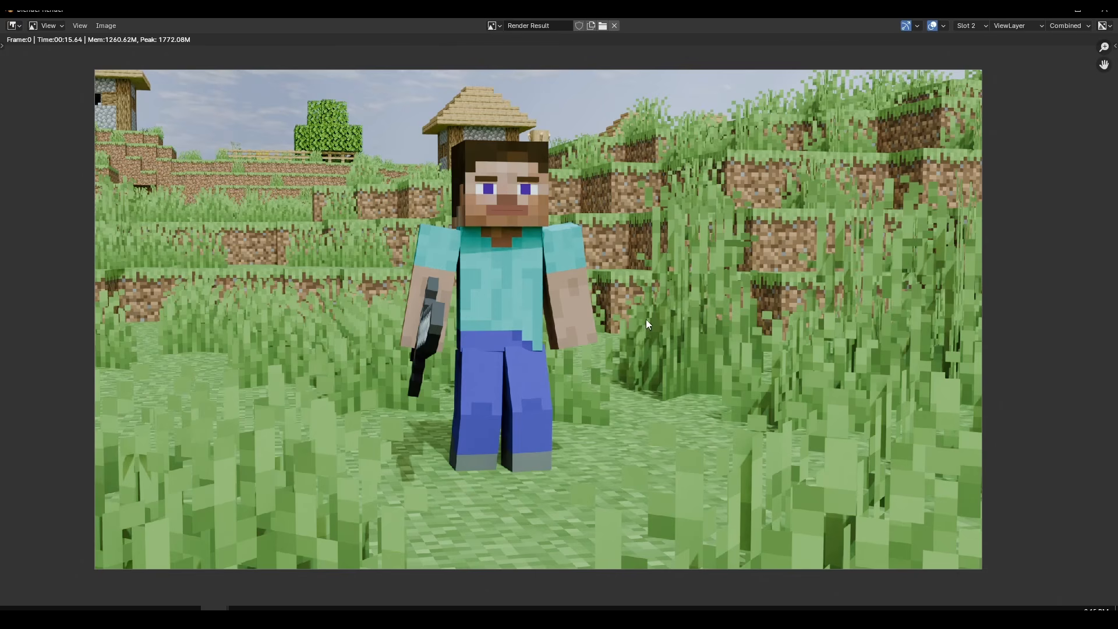
pyautogui.press('Escape')
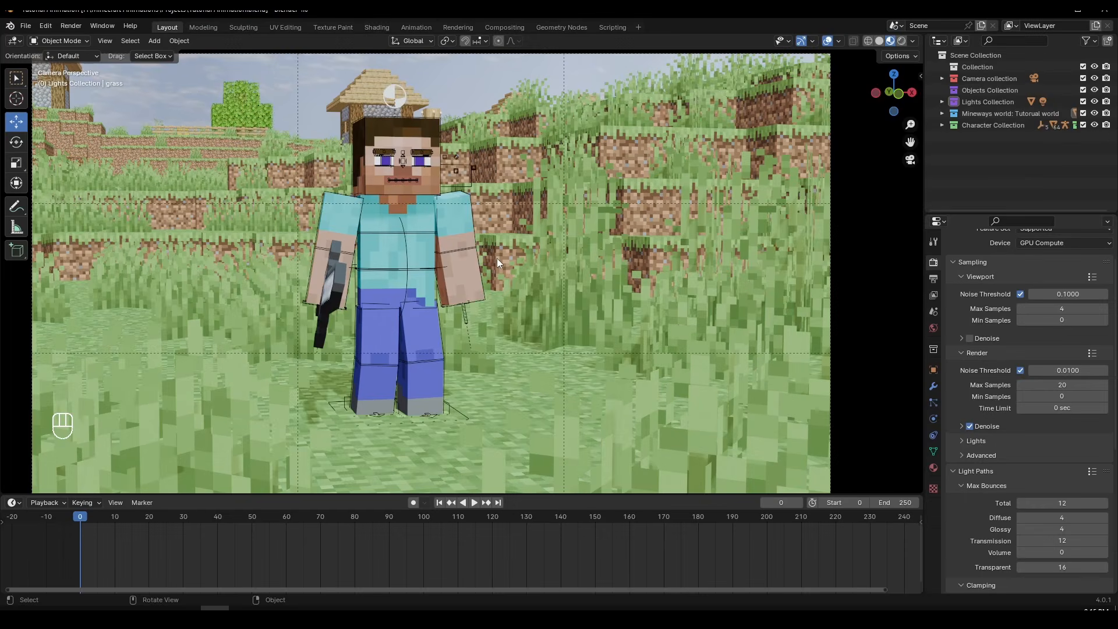
pyautogui.scroll(-1, 498, 258)
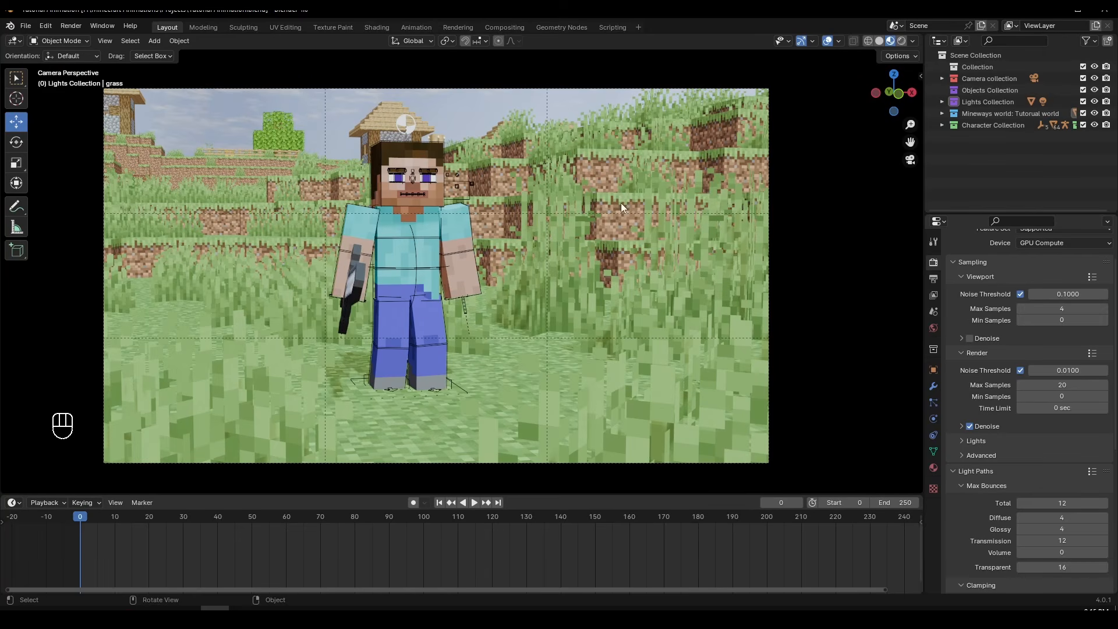
# Enable nodes in the Compositing workspace and move the Composite node well away from the Render Layers node
pyautogui.click(518, 28)
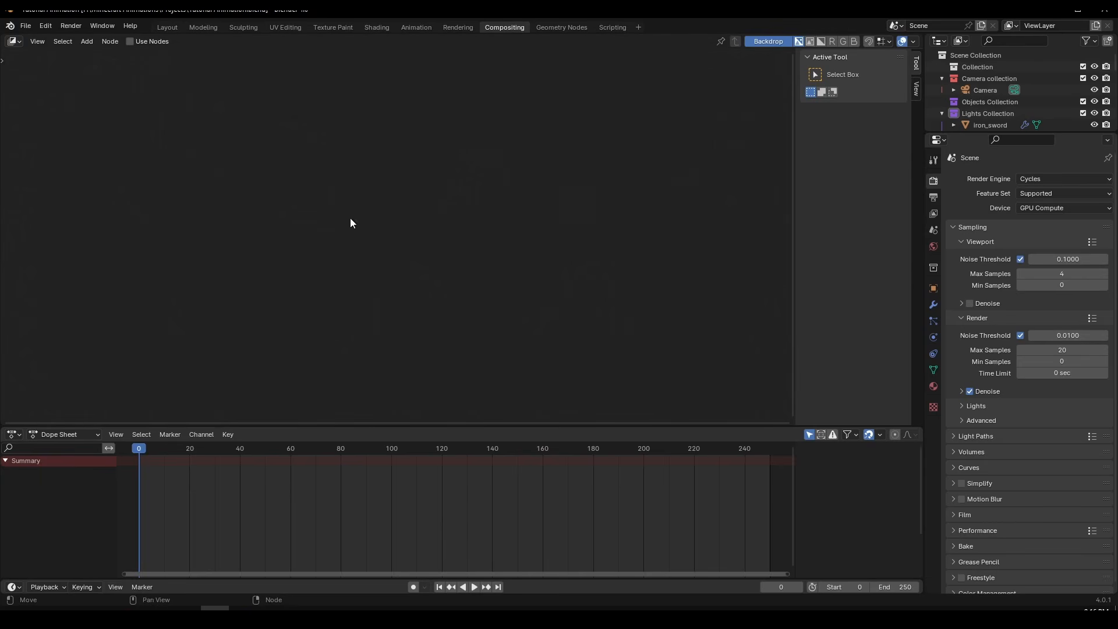
pyautogui.click(131, 42)
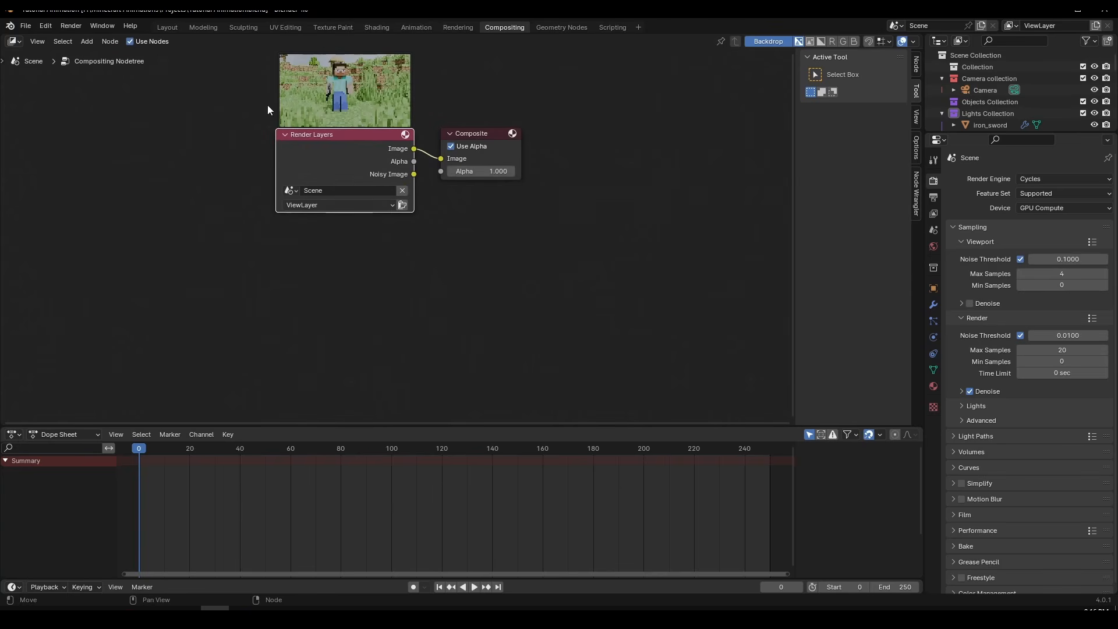
pyautogui.moveTo(300, 327); pyautogui.dragTo(270, 361, button='middle')
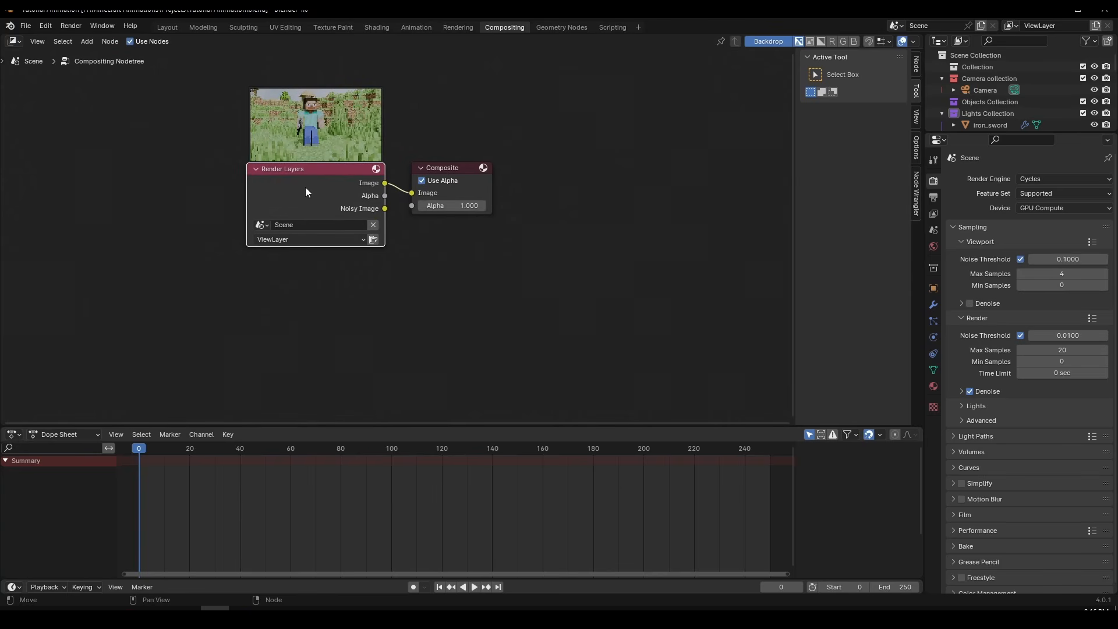
pyautogui.click(460, 170)
pyautogui.moveTo(460, 168); pyautogui.dragTo(667, 145)
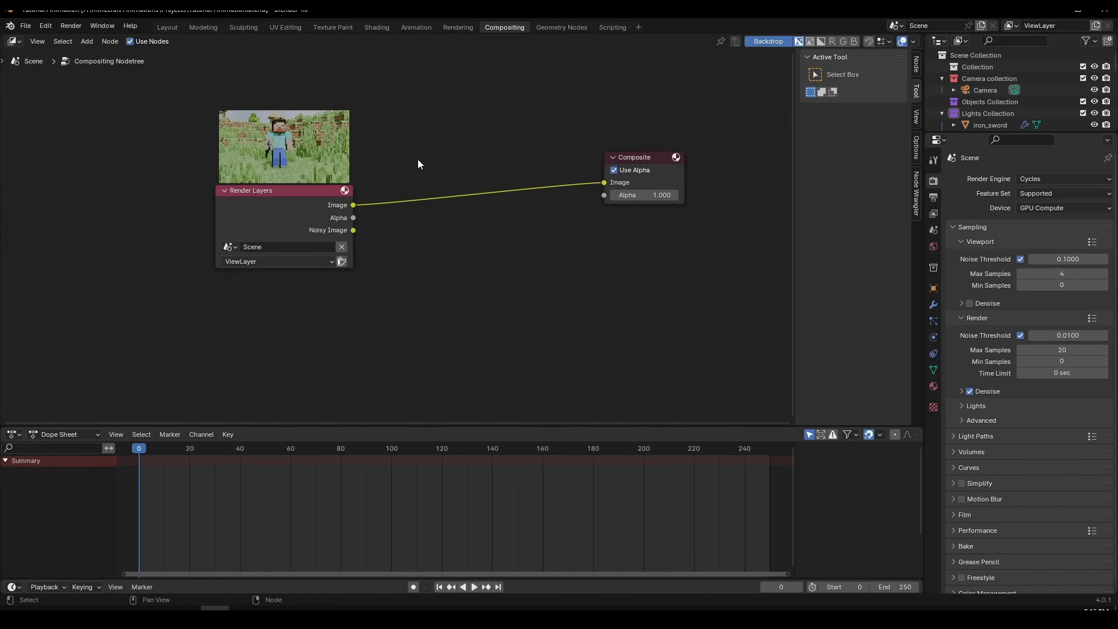
# Connect a Viewer node to the Render Layers image as backdrop and place it below the Composite node
pyautogui.keyDown('ctrl'); pyautogui.keyDown('shift'); pyautogui.click(295, 191); pyautogui.keyUp('shift'); pyautogui.keyUp('ctrl')
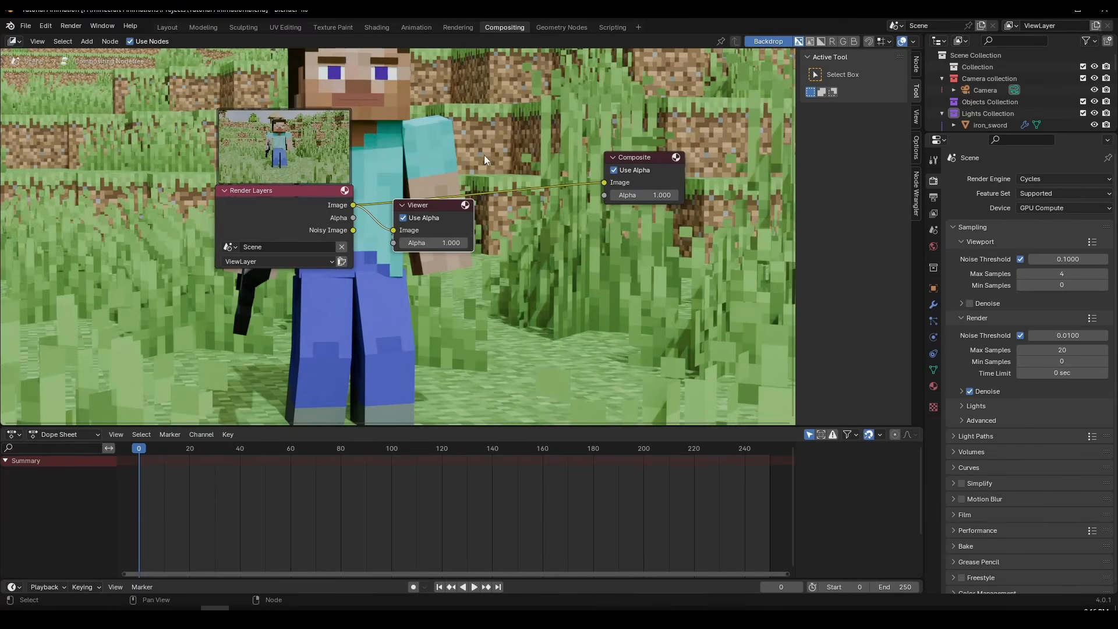
pyautogui.moveTo(452, 208); pyautogui.dragTo(649, 254)
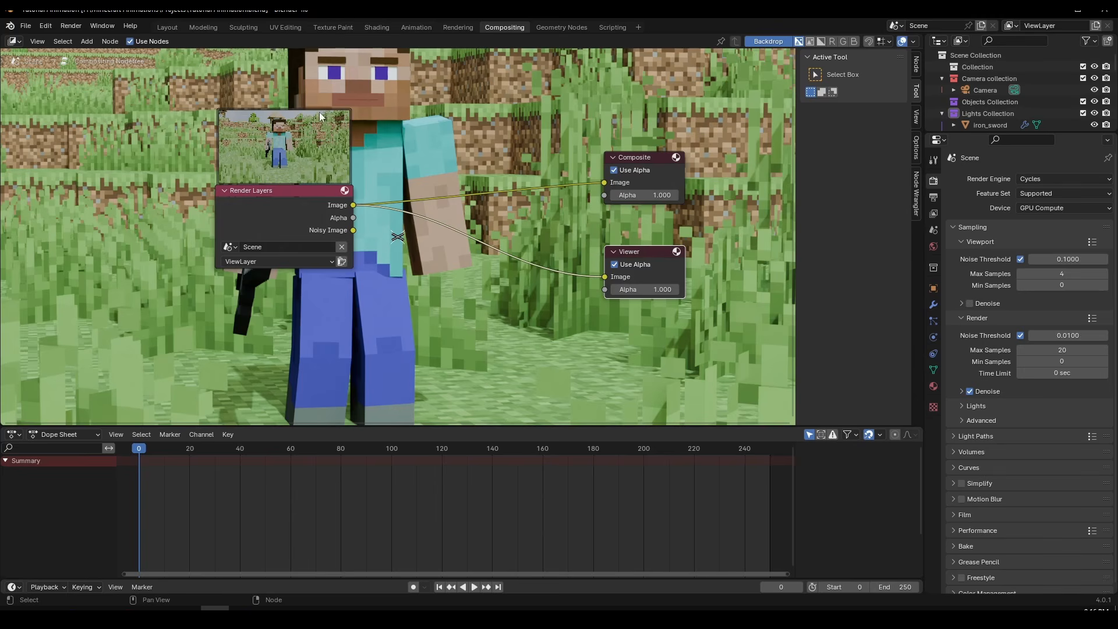
pyautogui.moveTo(568, 158); pyautogui.dragTo(557, 168, button='middle')
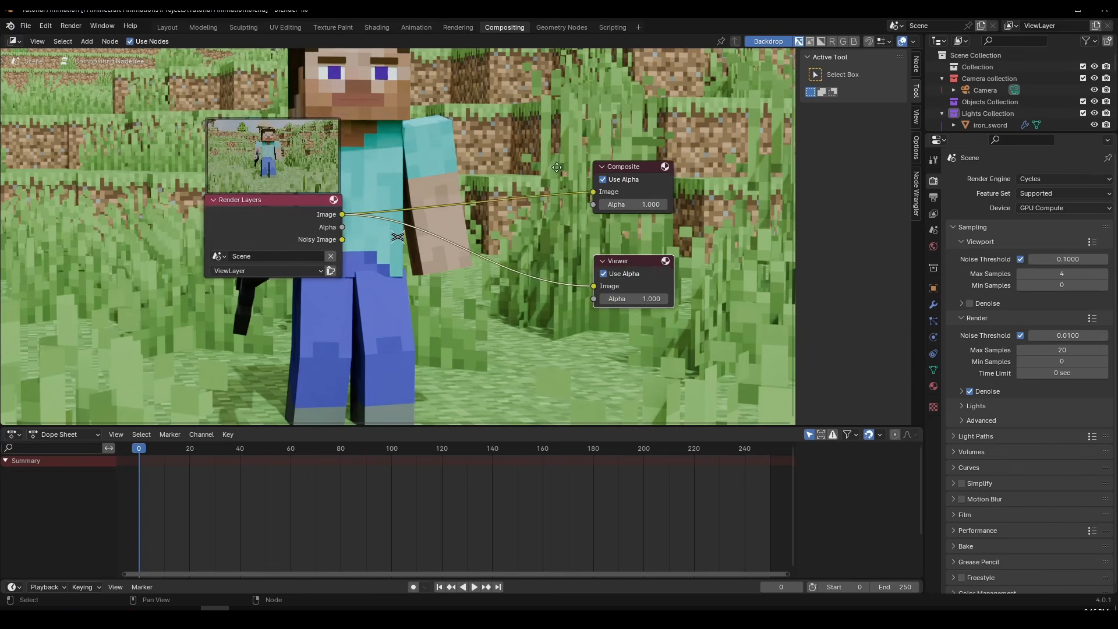
pyautogui.scroll(3, 533, 172)
pyautogui.scroll(-5, 523, 177)
pyautogui.scroll(5, 508, 177)
pyautogui.scroll(-3, 505, 173)
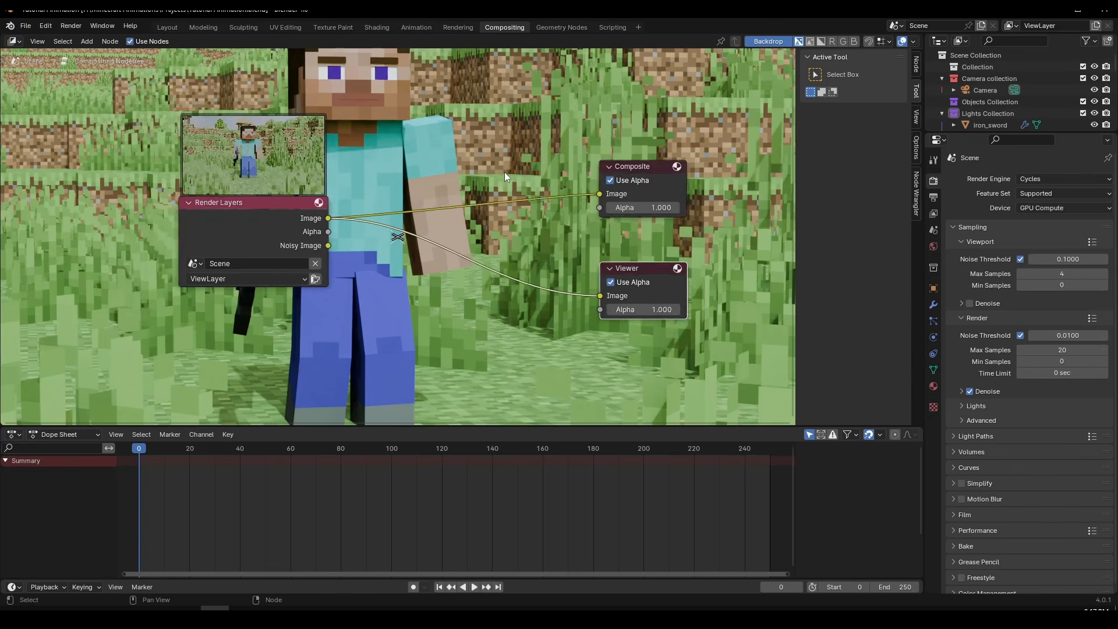
pyautogui.scroll(3, 504, 171)
pyautogui.scroll(-4, 504, 170)
pyautogui.scroll(1, 504, 170)
pyautogui.scroll(-2, 503, 170)
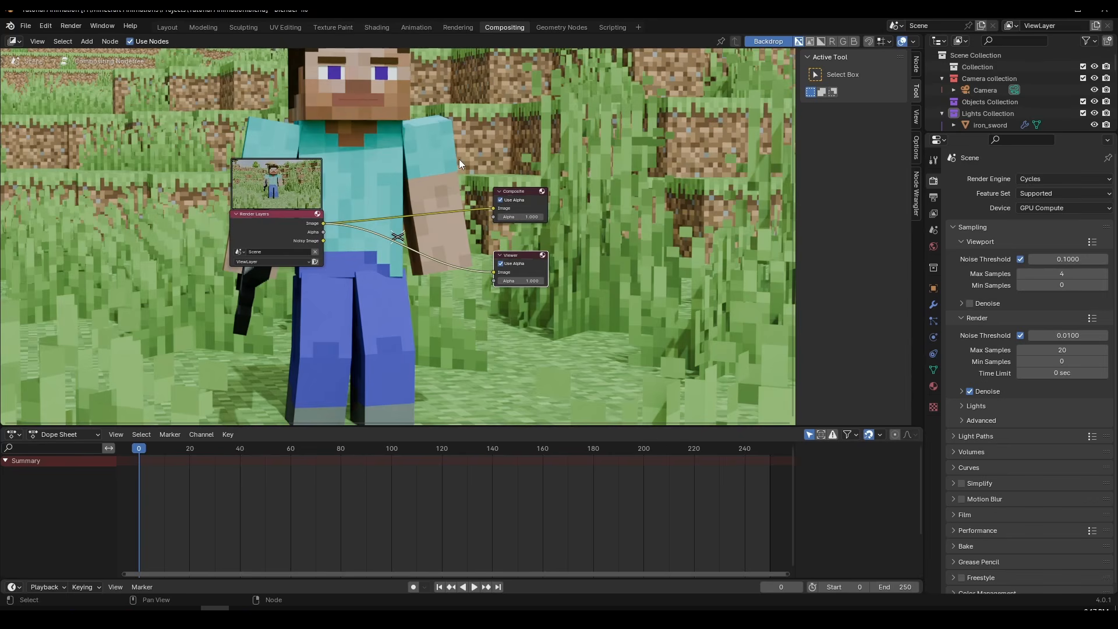
# Zoom the backdrop image out and back in repeatedly, ending with the whole render visible behind the nodes
pyautogui.press('v')
pyautogui.press('v')
pyautogui.press('v')
pyautogui.press('v')
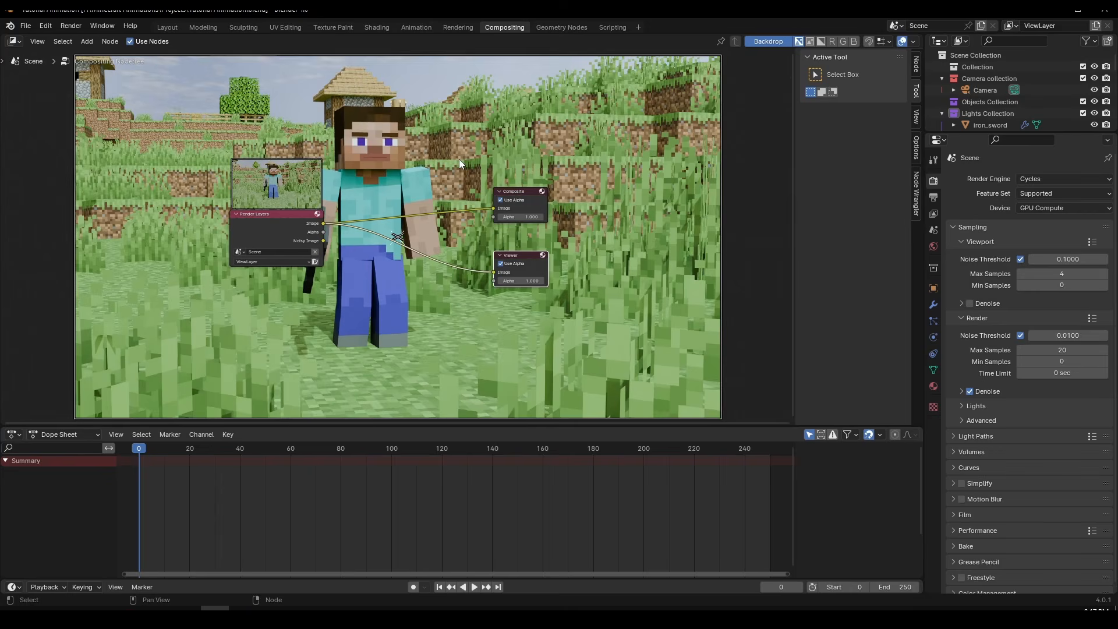
pyautogui.press('v')
pyautogui.press('v')
pyautogui.press('v')
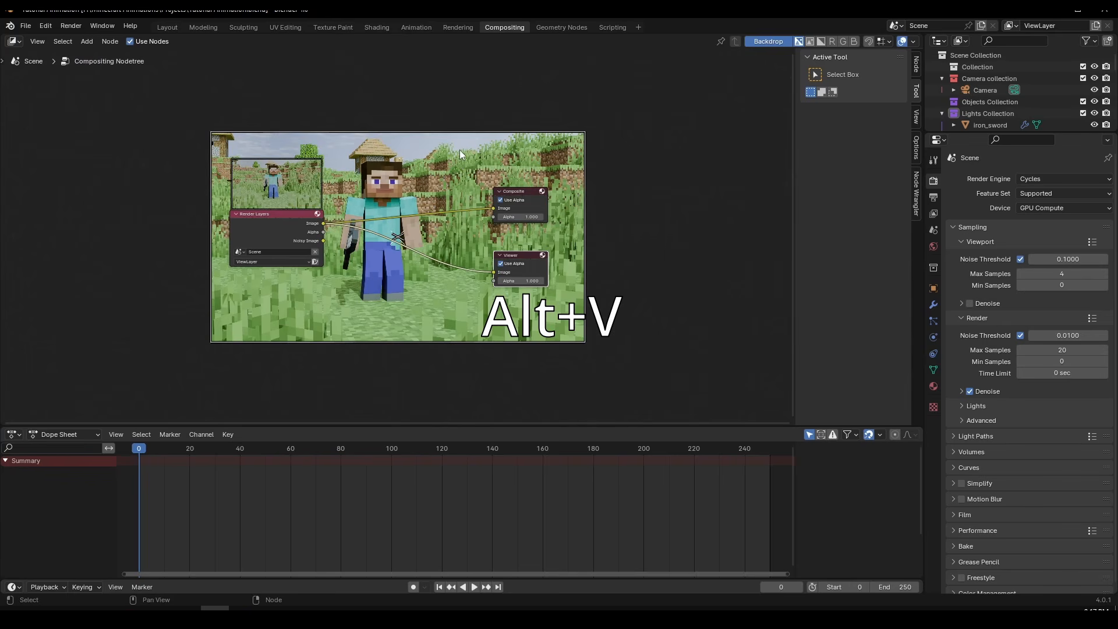
pyautogui.hotkey('alt', 'v')
pyautogui.hotkey('alt', 'v')
pyautogui.hotkey('alt', 'v')
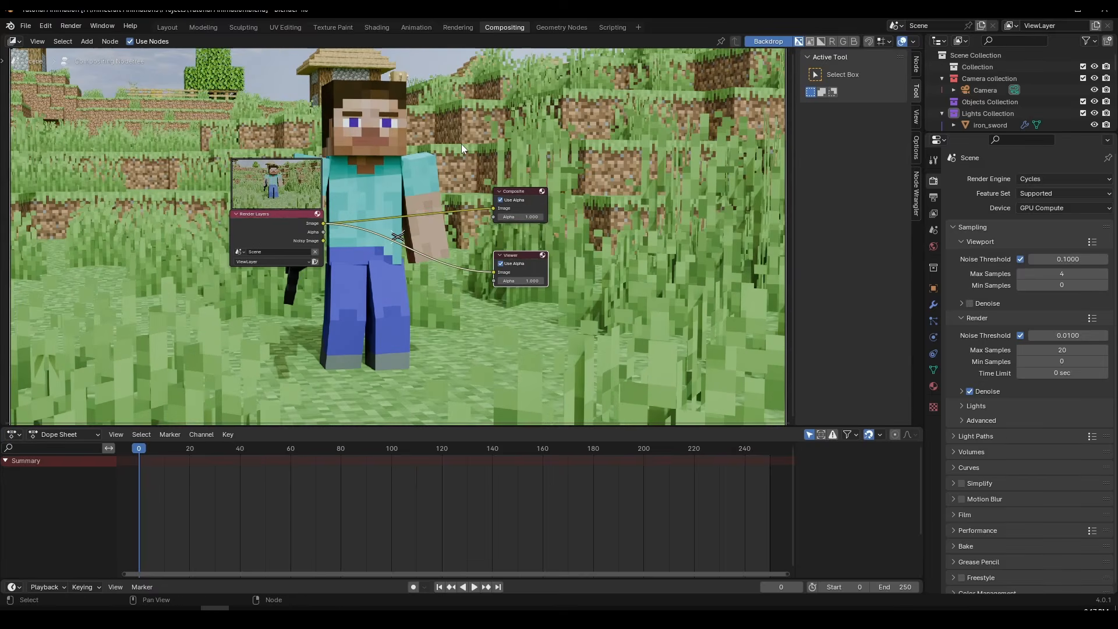
pyautogui.press('v')
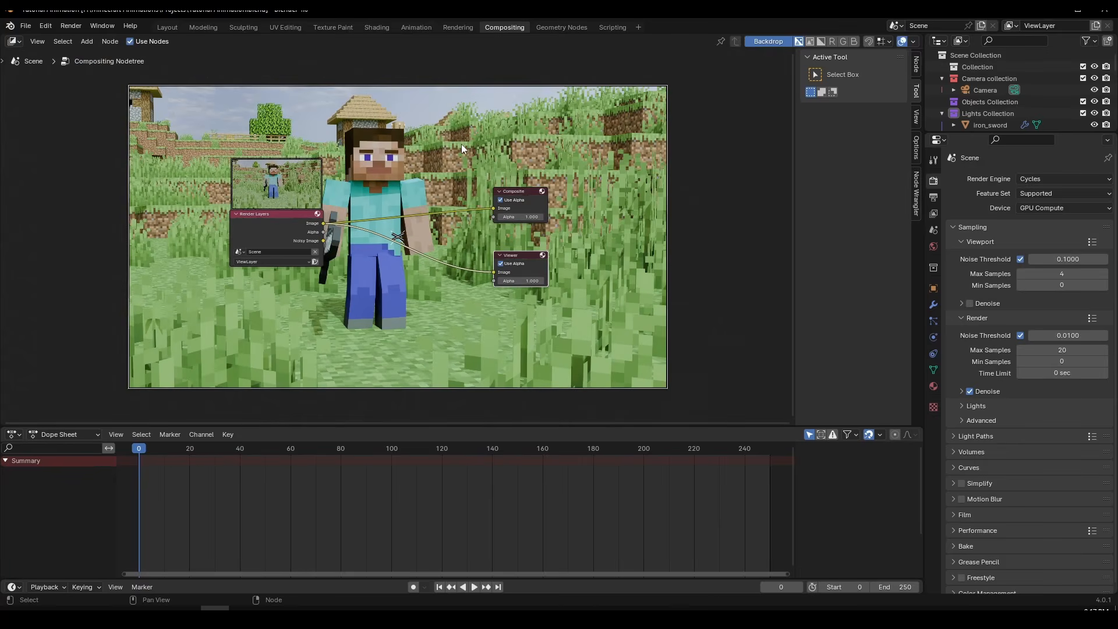
pyautogui.hotkey('alt', 'v')
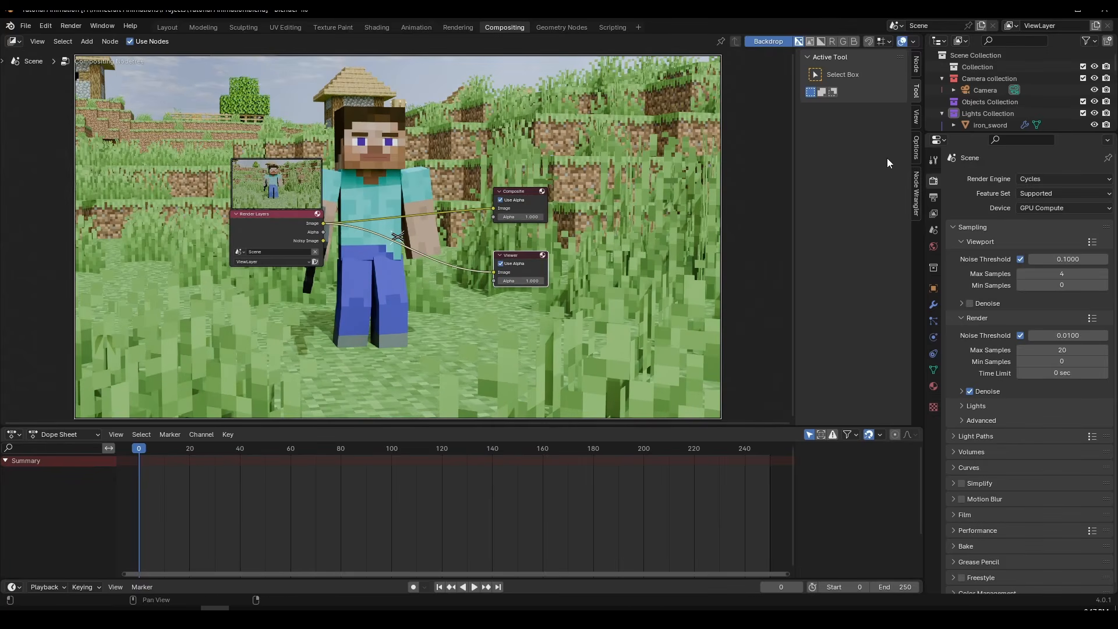
# Set the backdrop zoom to 0.63 in the view settings, and fit the backdrop to the node editor
pyautogui.click(916, 117)
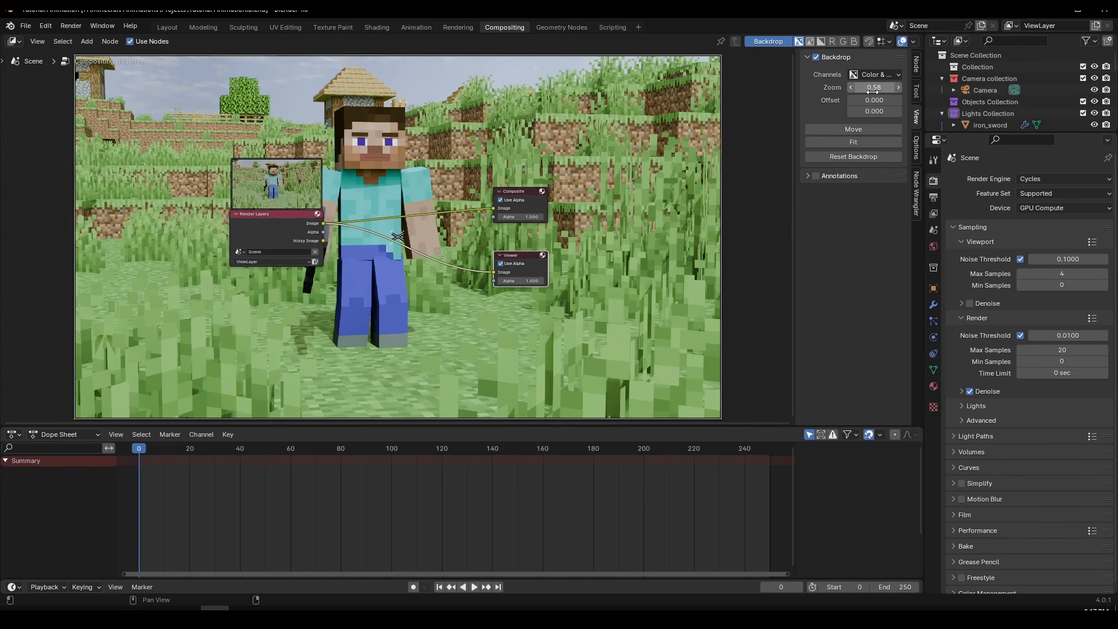
pyautogui.moveTo(874, 89)
pyautogui.mouseDown()
pyautogui.moveTo(943, 89)
pyautogui.moveTo(860, 89)
pyautogui.moveTo(882, 89)
pyautogui.mouseUp()
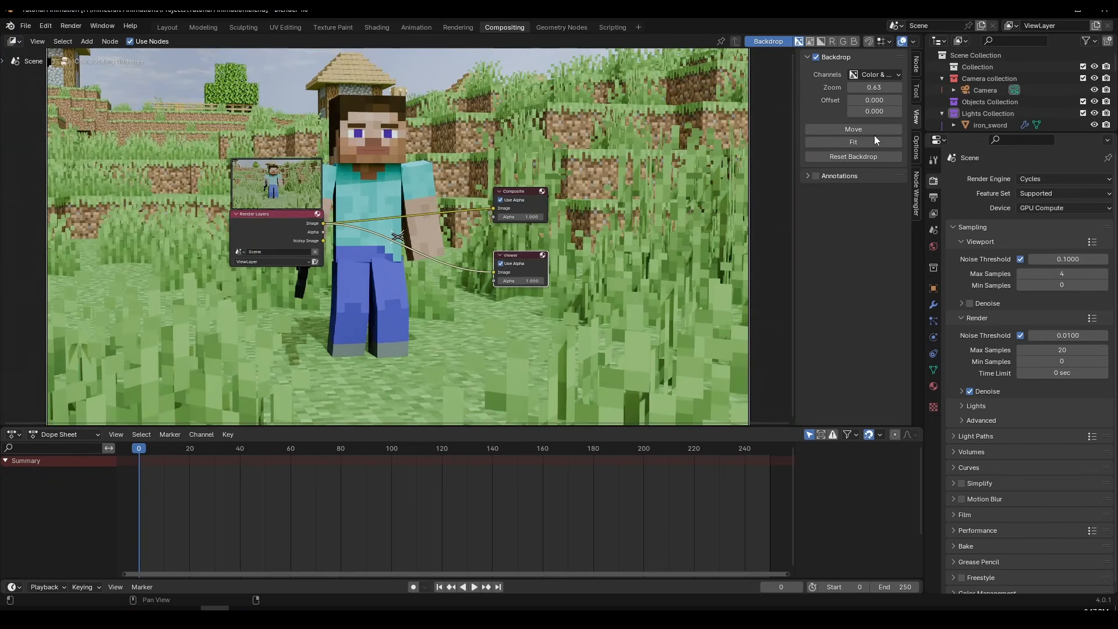
pyautogui.click(877, 137)
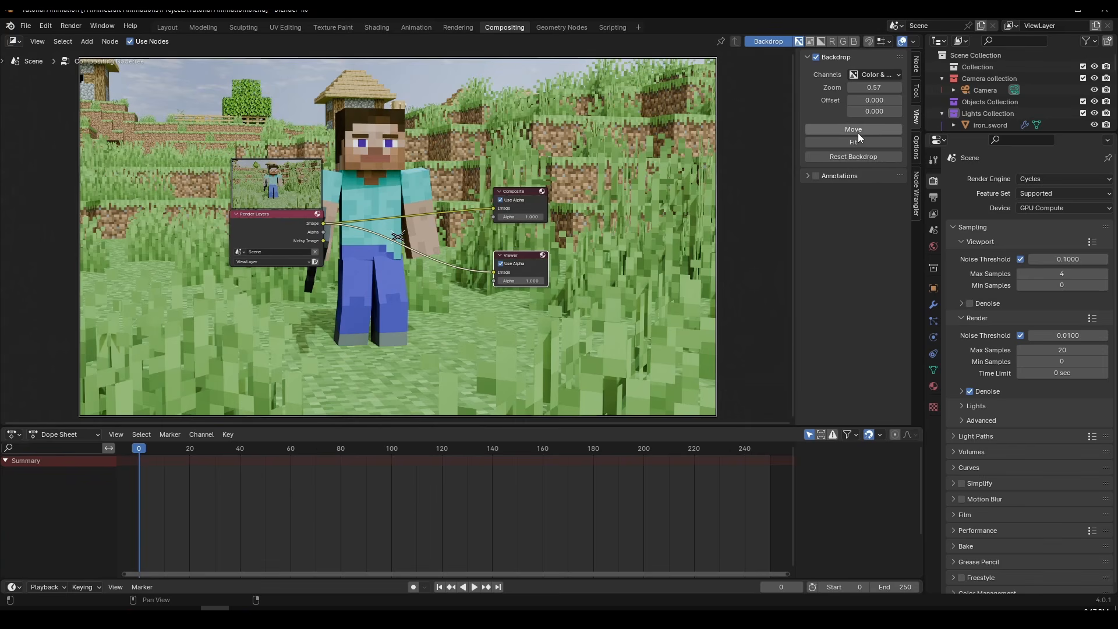
# Try moving the backdrop off-centre a few times, and fit it back to the node editor
pyautogui.click(837, 128)
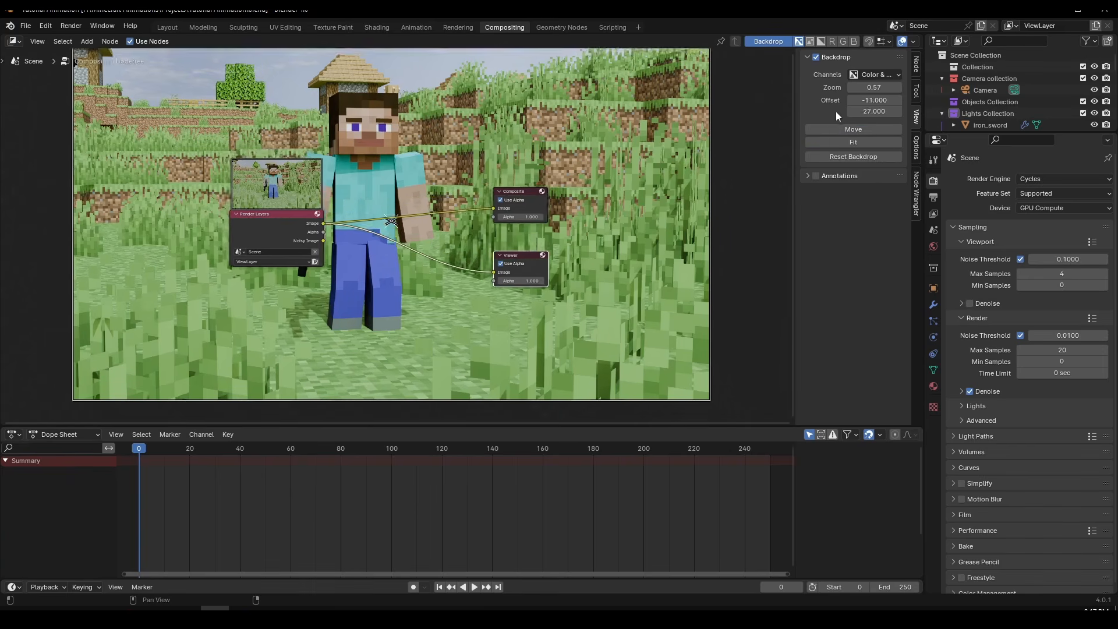
pyautogui.click(824, 135)
pyautogui.click(841, 130)
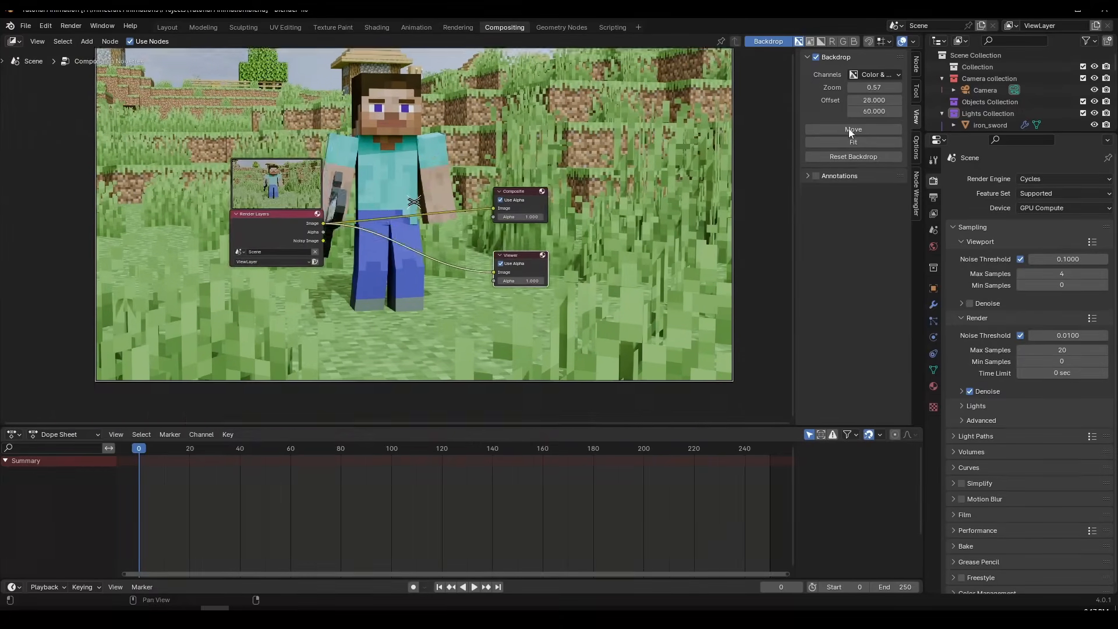
pyautogui.click(846, 121)
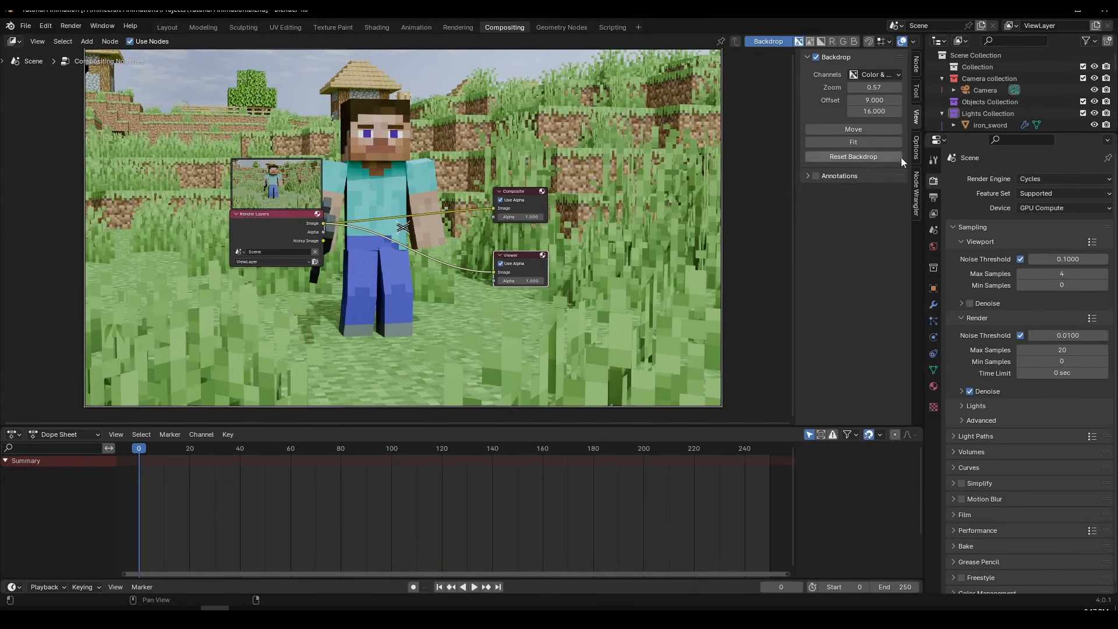
pyautogui.click(870, 142)
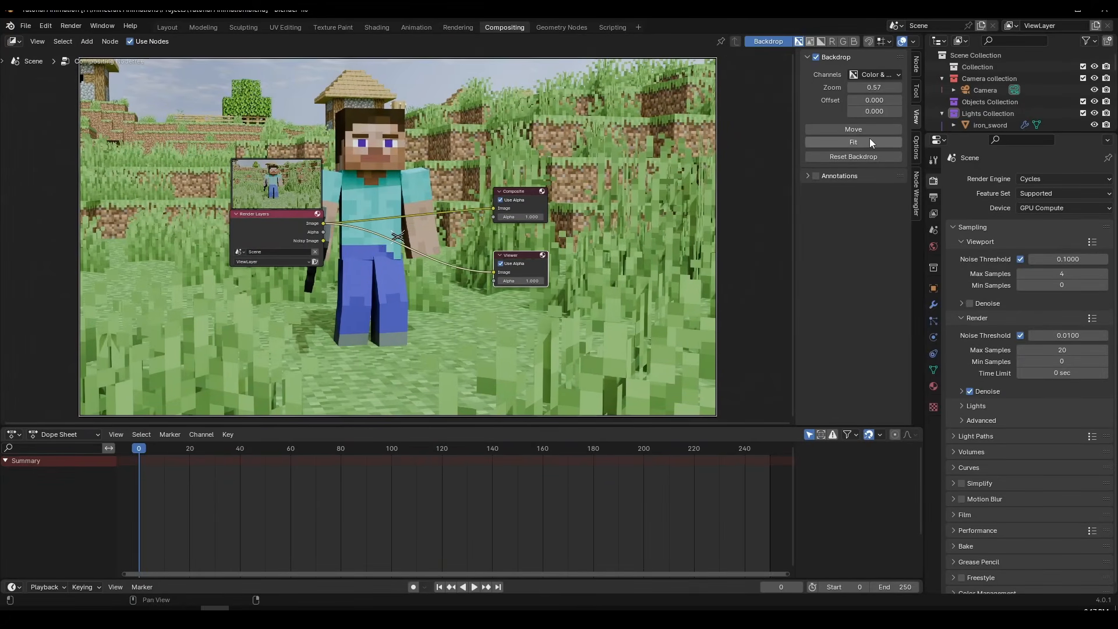
# Move the Render Layers node farther away from the Composite and Viewer nodes to open space between them
pyautogui.scroll(2, 479, 192)
pyautogui.scroll(-4, 476, 192)
pyautogui.moveTo(291, 179); pyautogui.dragTo(177, 226)
pyautogui.scroll(3, 275, 220)
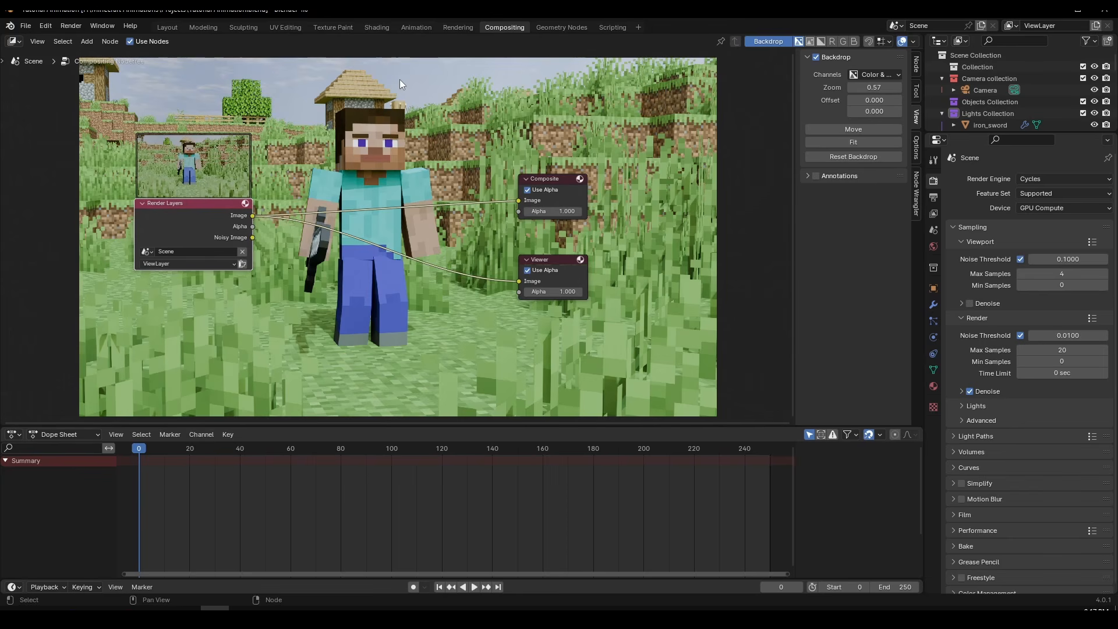
pyautogui.scroll(2, 350, 244)
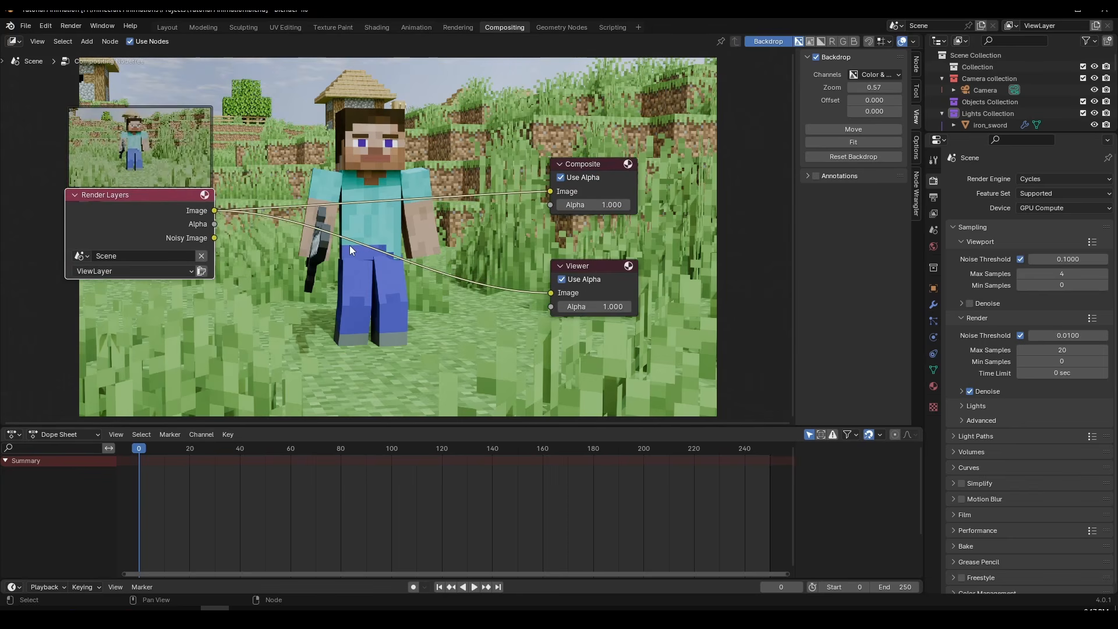
# Insert a Glare node between Render Layers and Composite, and feed its Image output into the Viewer as well
pyautogui.hotkey('shift', 'a')
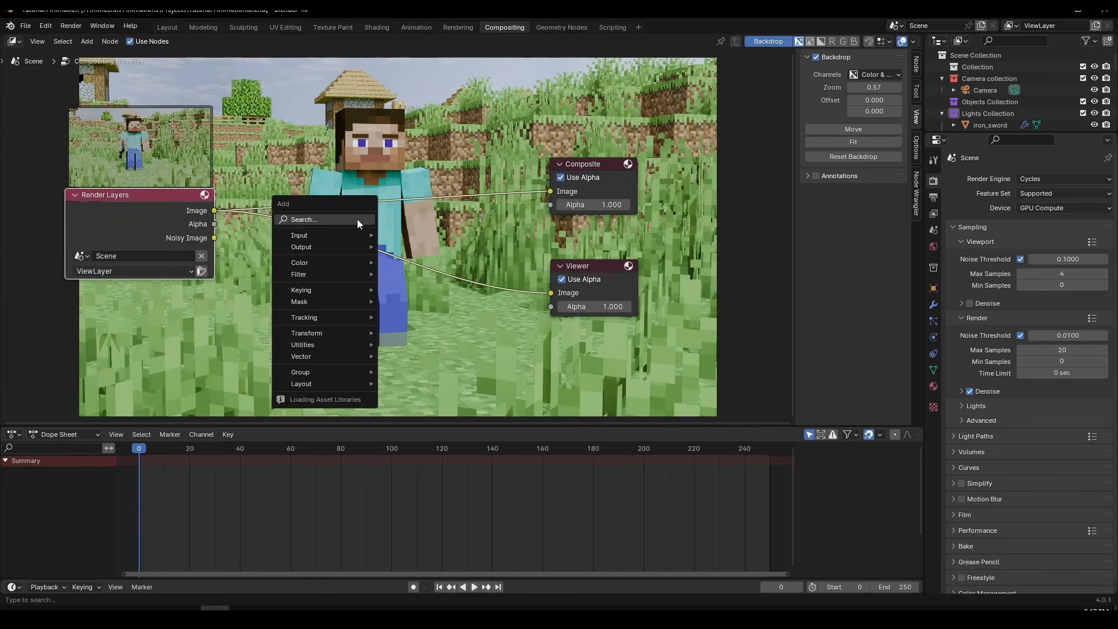
pyautogui.click(357, 219)
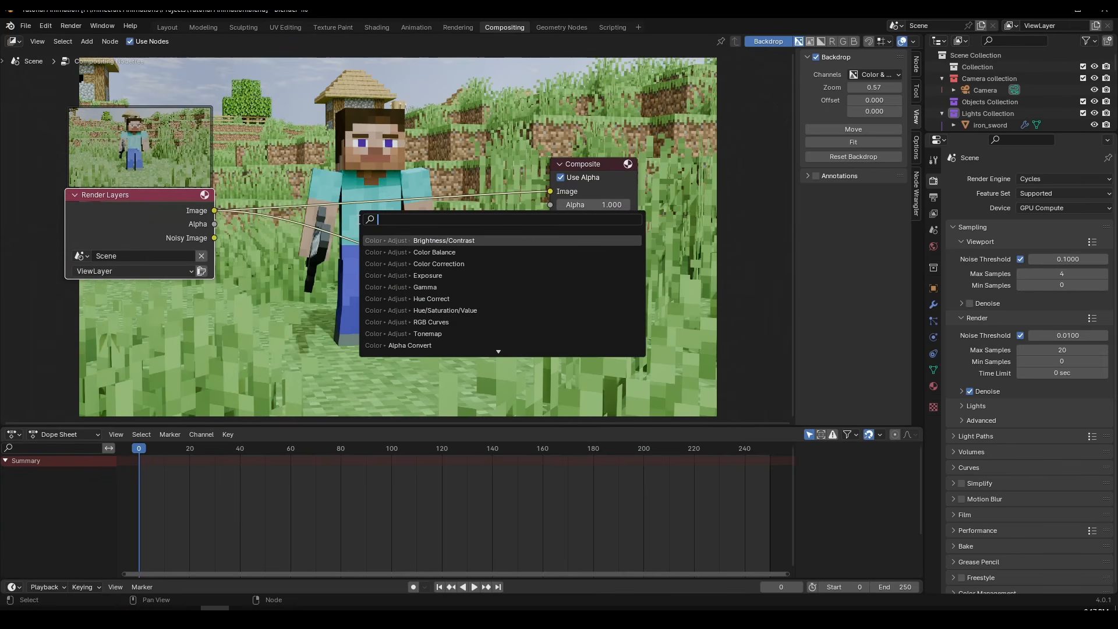
pyautogui.write('gla')
pyautogui.write('re')
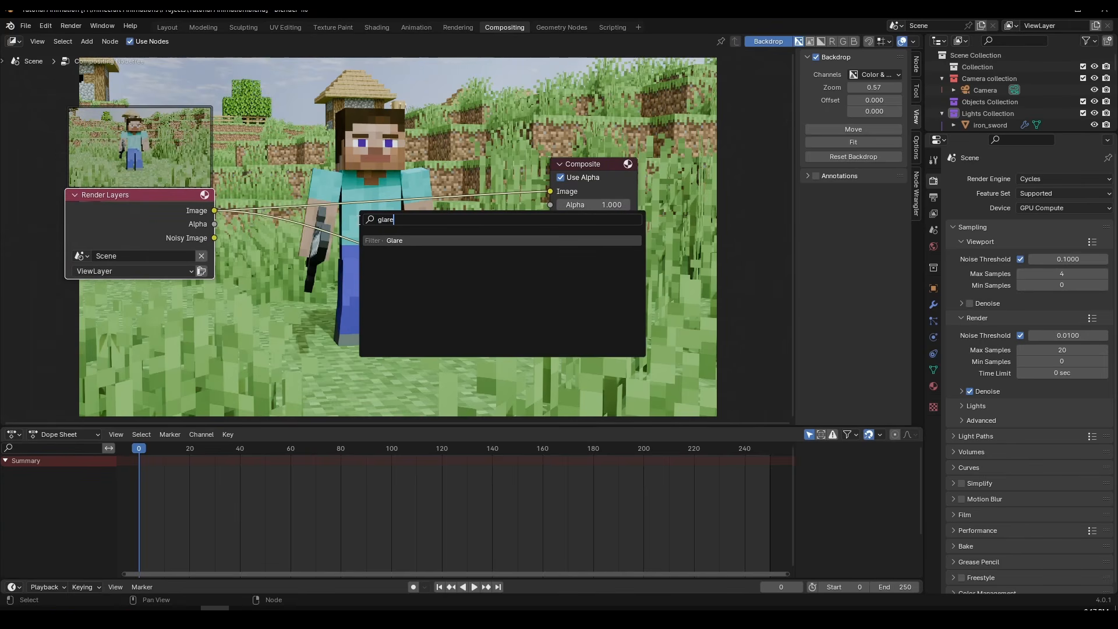
pyautogui.click(394, 240)
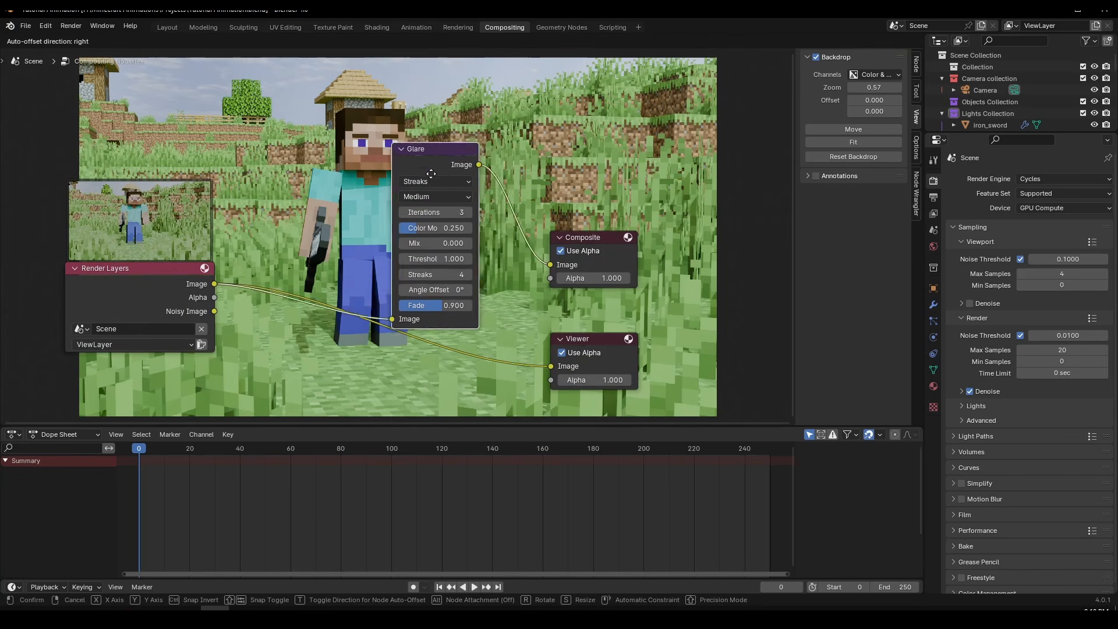
pyautogui.click(420, 153)
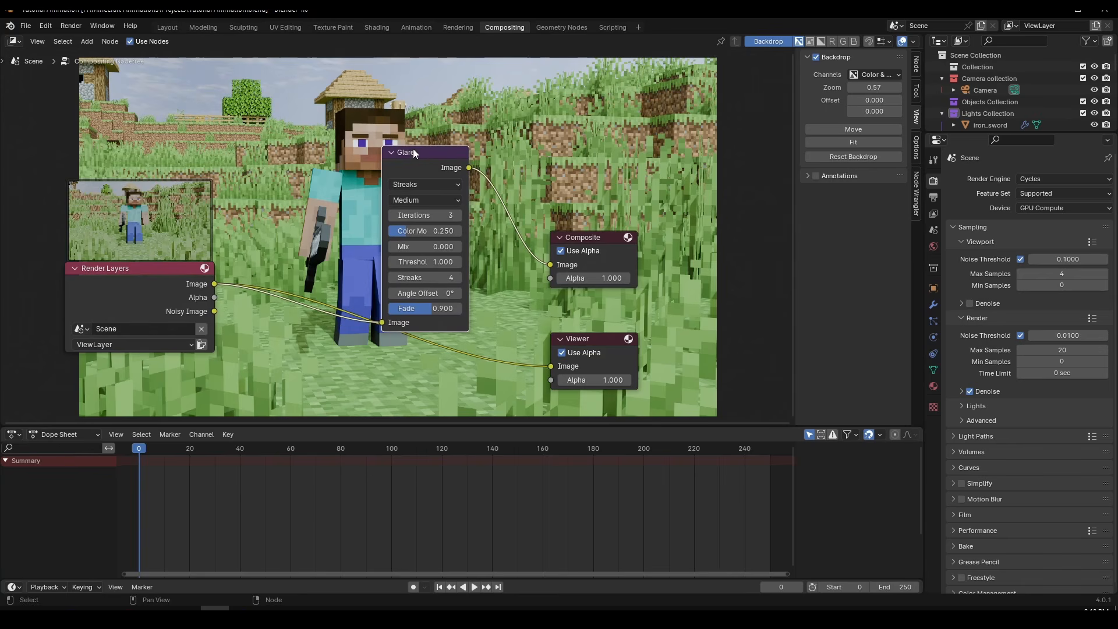
pyautogui.moveTo(168, 267); pyautogui.dragTo(176, 274)
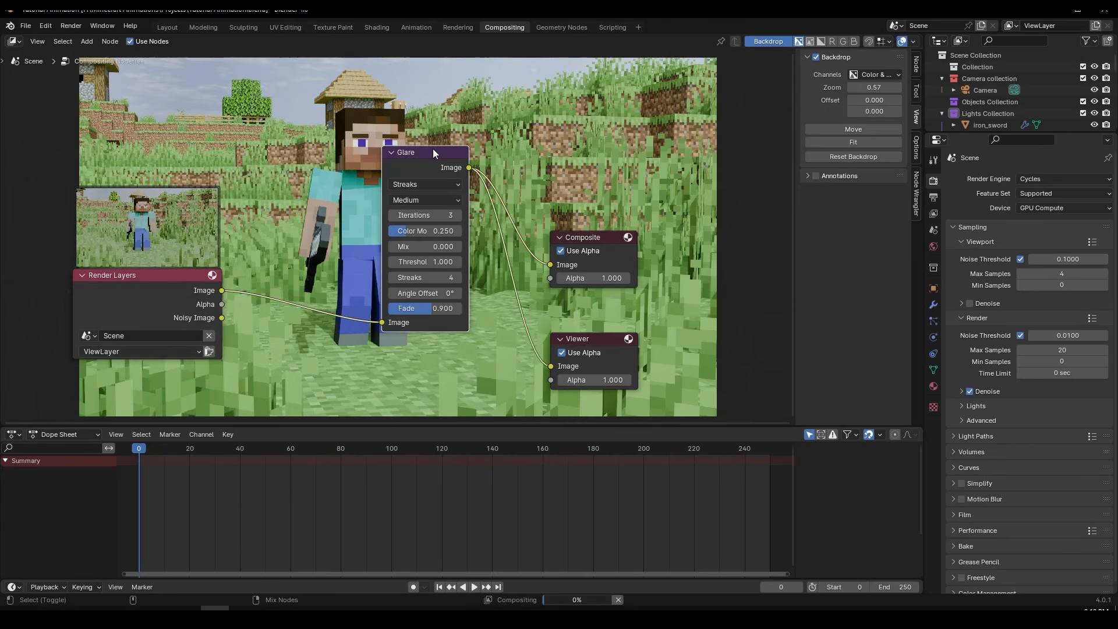
# Change the Glare node's type to Fog Glow
pyautogui.moveTo(427, 185); pyautogui.dragTo(521, 264, button='middle')
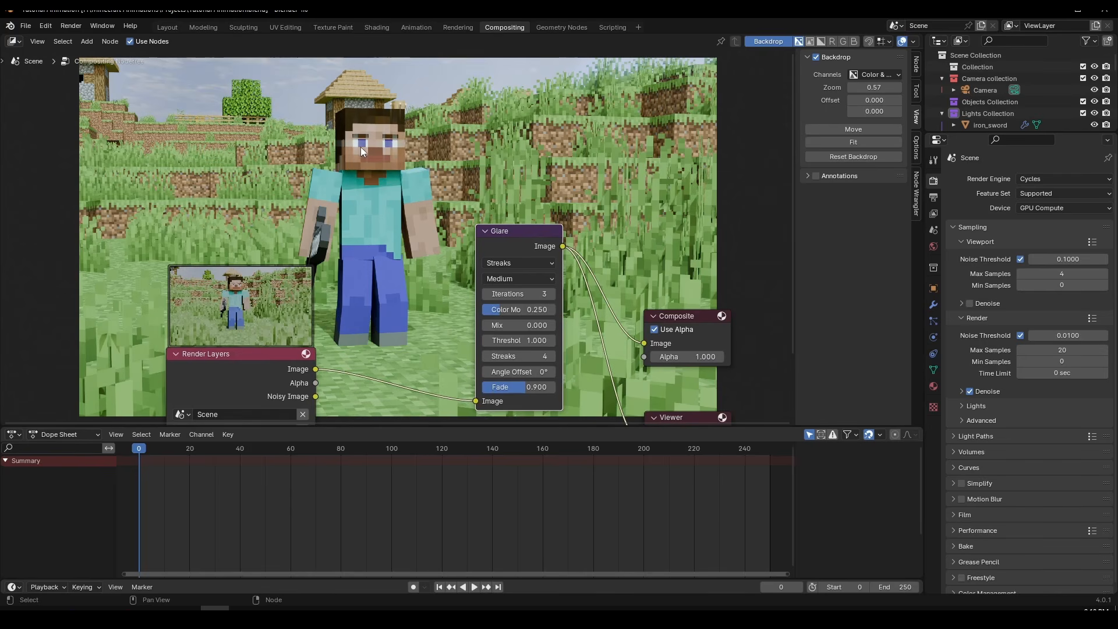
pyautogui.moveTo(433, 183); pyautogui.dragTo(429, 157, button='middle')
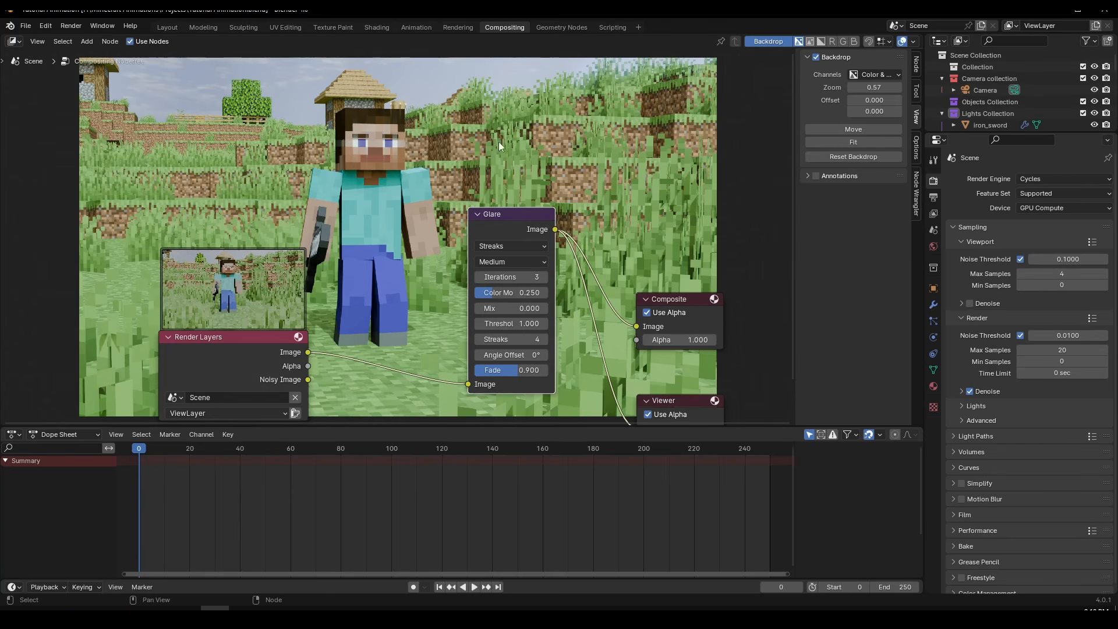
pyautogui.click(525, 245)
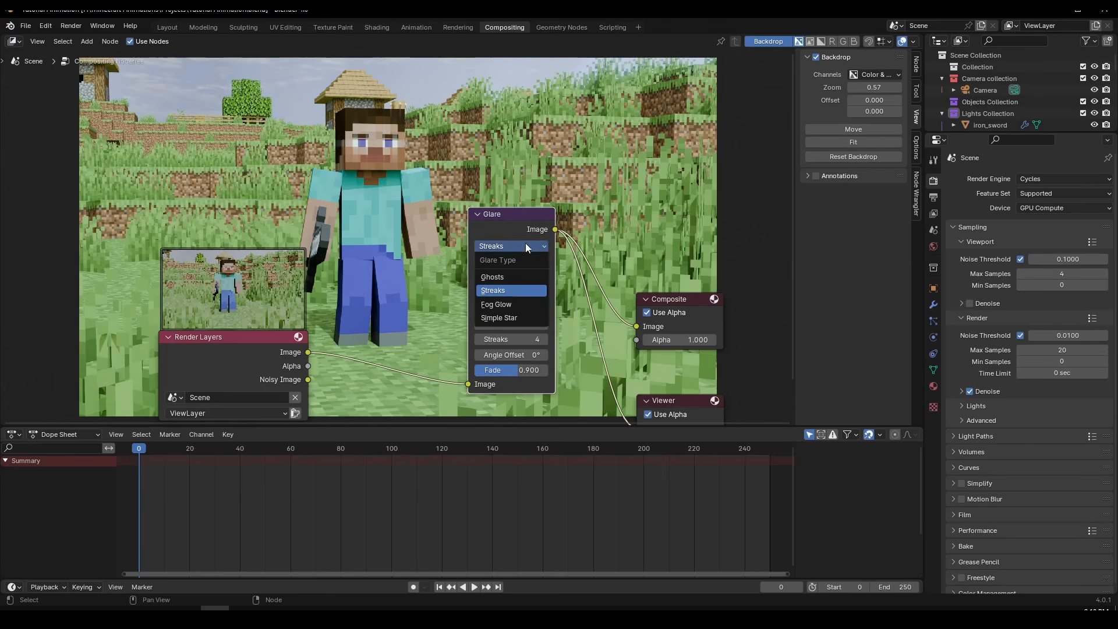
pyautogui.click(523, 299)
pyautogui.scroll(1, 405, 301)
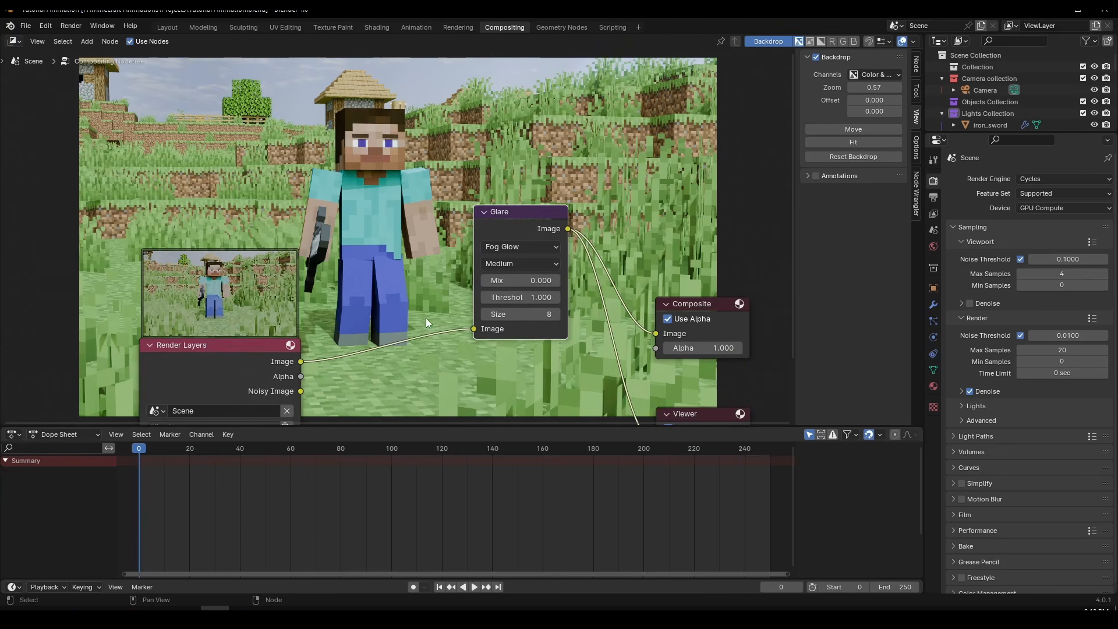
# Lower the Glare node's threshold in increments to 0.1, checking the glow on the backdrop
pyautogui.click(486, 297)
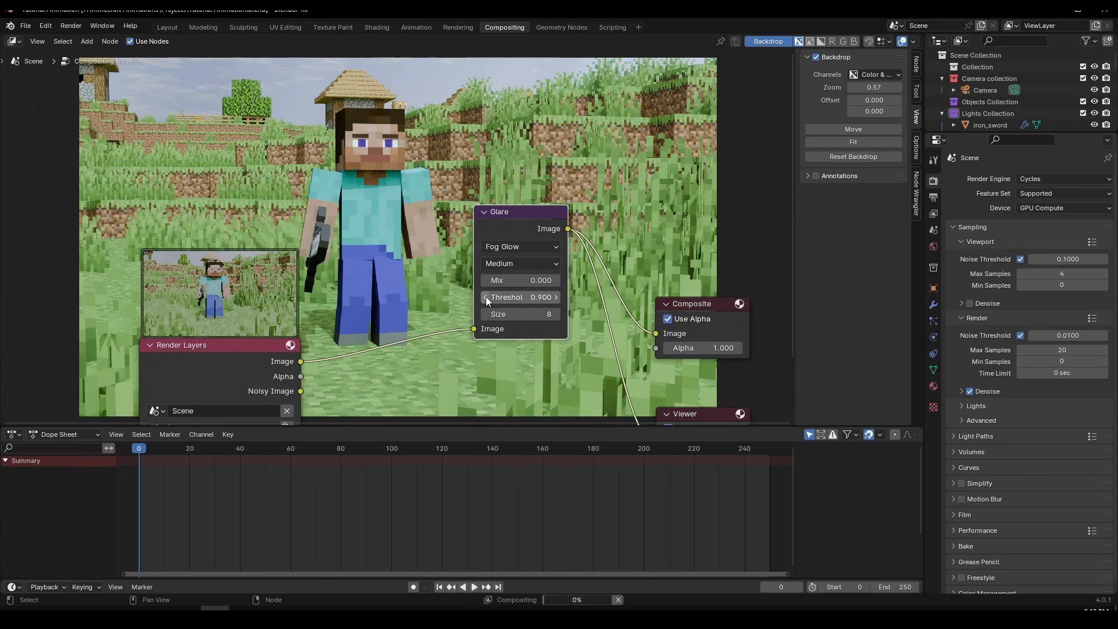
pyautogui.click(485, 297)
pyautogui.click(486, 297)
pyautogui.click(486, 297)
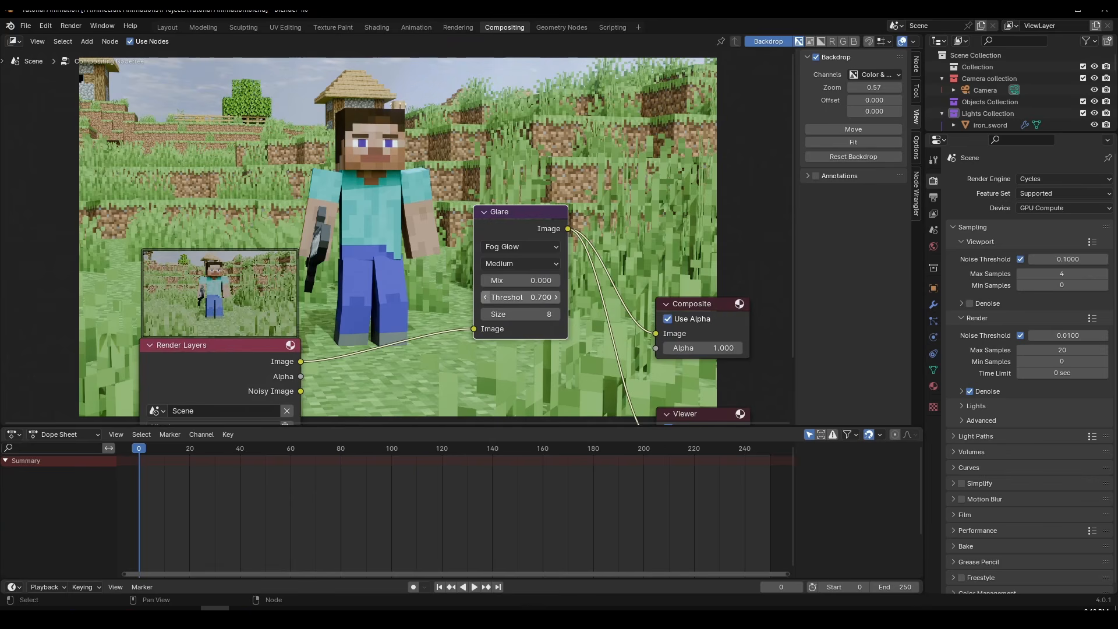
pyautogui.click(486, 297)
pyautogui.click(485, 297)
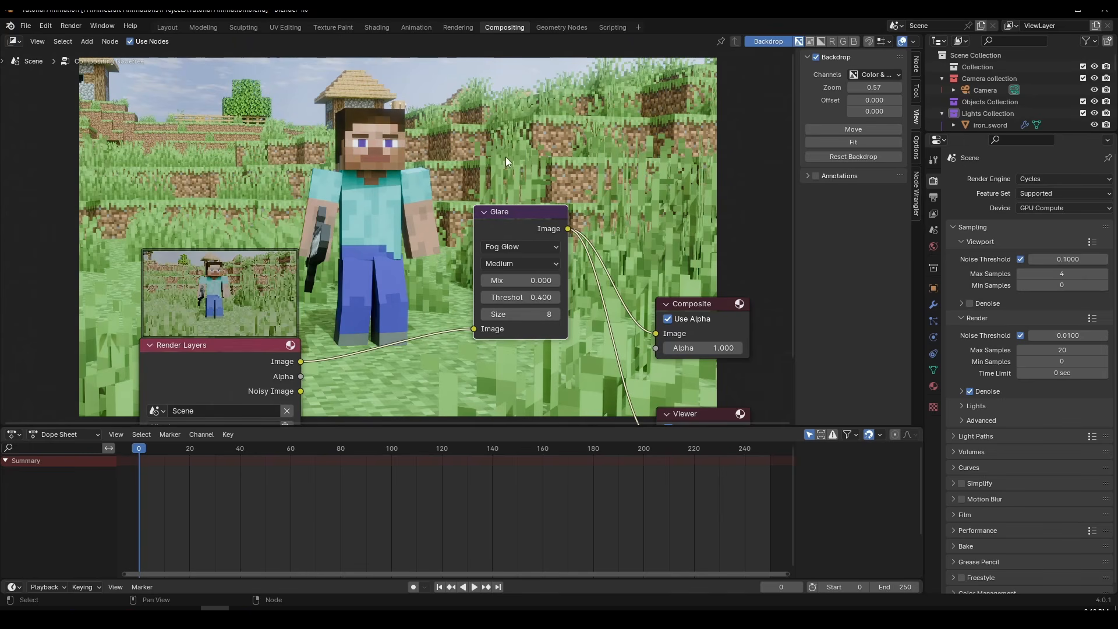
pyautogui.click(487, 296)
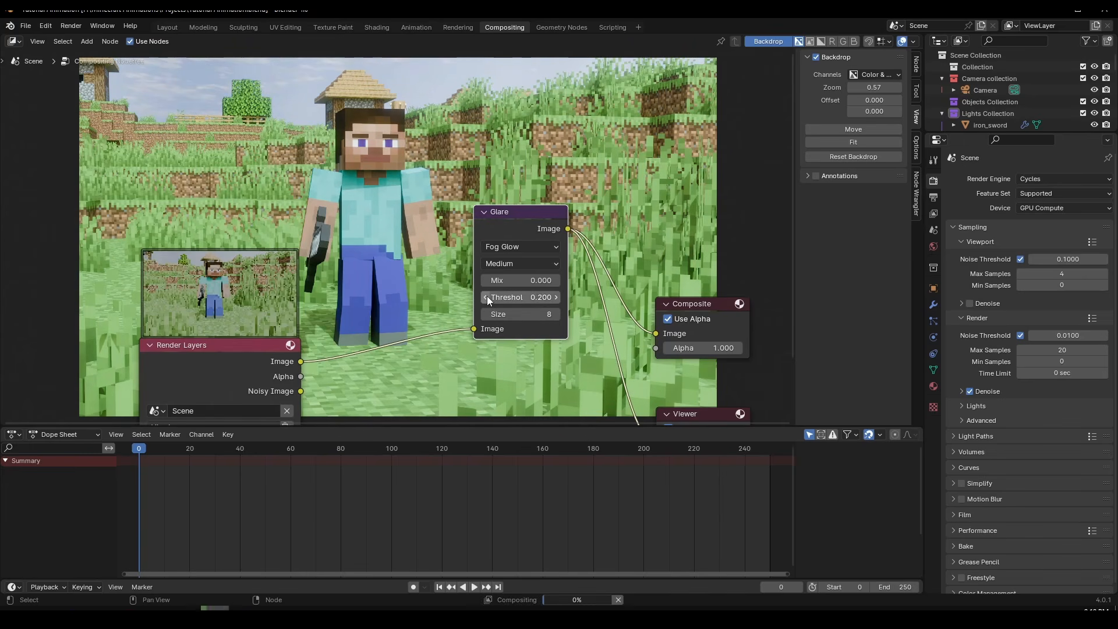
pyautogui.click(487, 296)
pyautogui.moveTo(464, 77); pyautogui.dragTo(444, 173, button='middle')
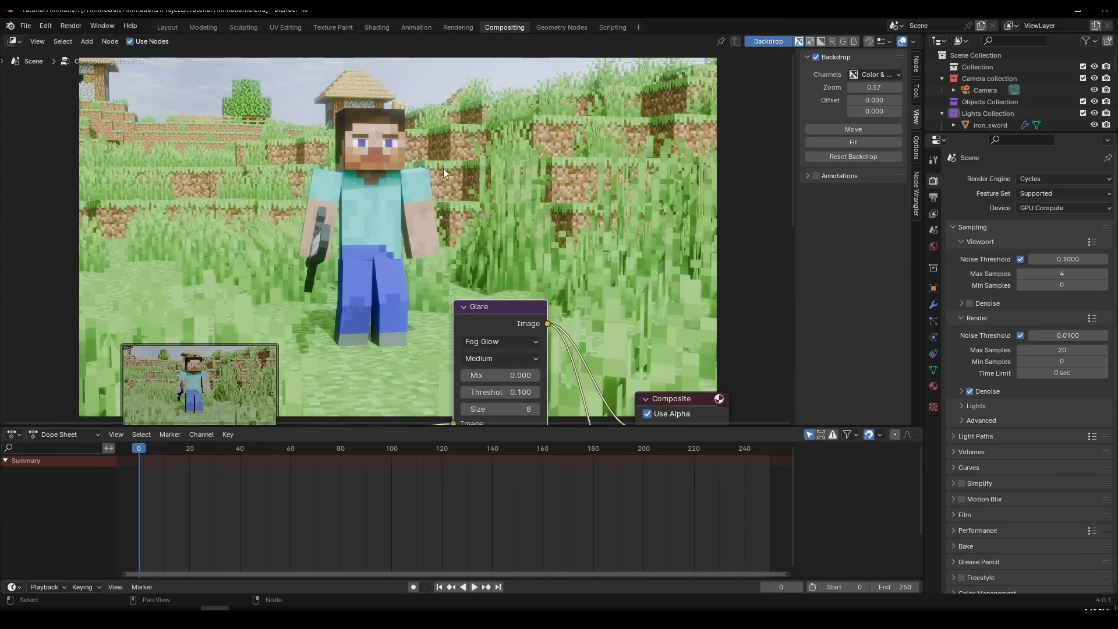
# Reduce the backdrop zoom to 0.49 and adjust the Glare node's threshold to 0.3
pyautogui.moveTo(873, 88); pyautogui.dragTo(868, 87)
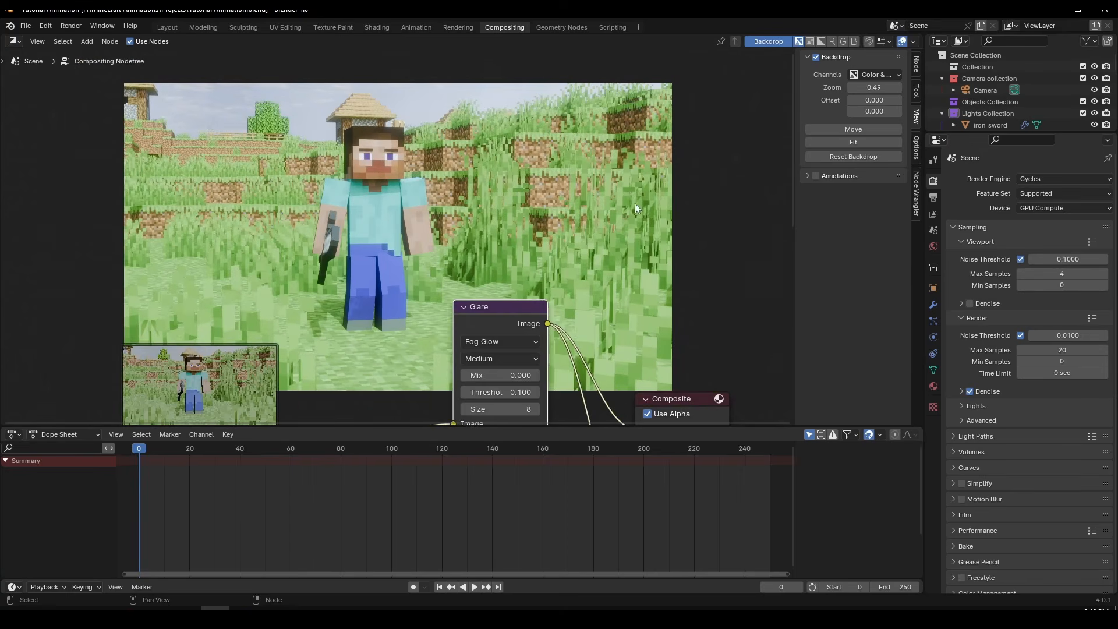
pyautogui.scroll(-2, 634, 205)
pyautogui.moveTo(591, 233); pyautogui.dragTo(605, 124, button='middle')
pyautogui.scroll(3, 606, 124)
pyautogui.click(573, 282)
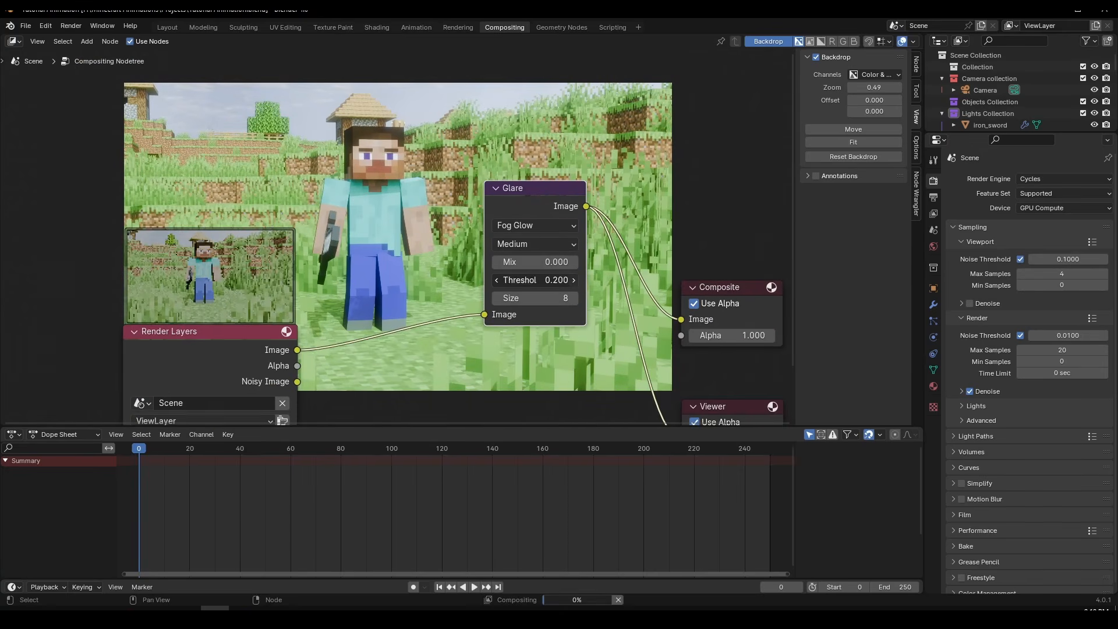
pyautogui.click(573, 282)
pyautogui.click(573, 281)
pyautogui.click(573, 281)
pyautogui.moveTo(446, 162); pyautogui.dragTo(394, 186, button='middle')
pyautogui.click(442, 304)
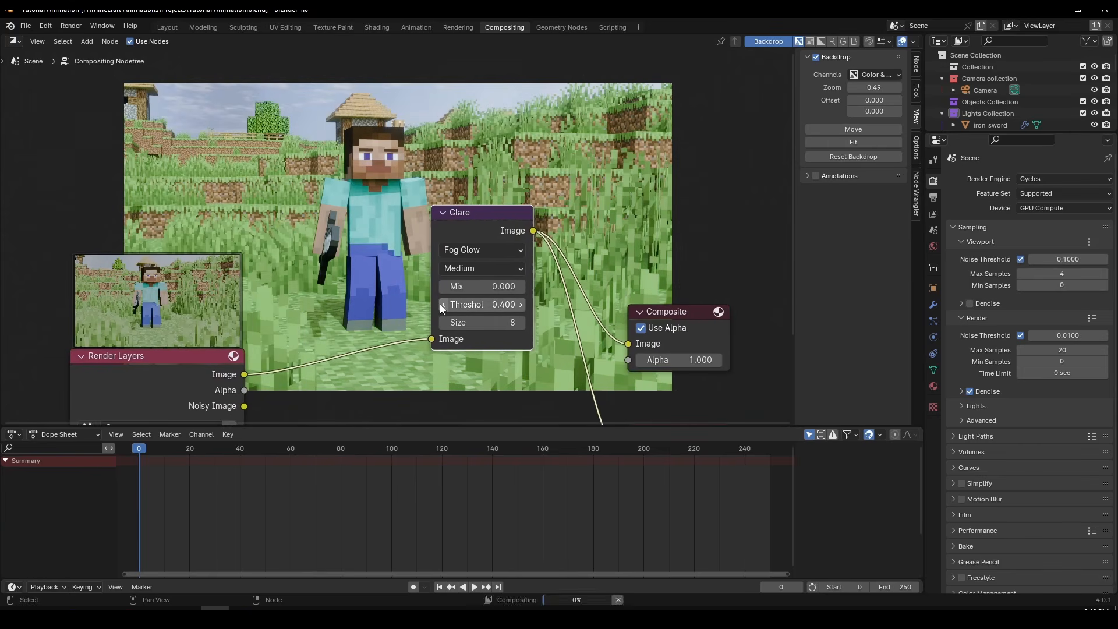
pyautogui.click(440, 304)
pyautogui.moveTo(449, 147); pyautogui.dragTo(492, 149, button='middle')
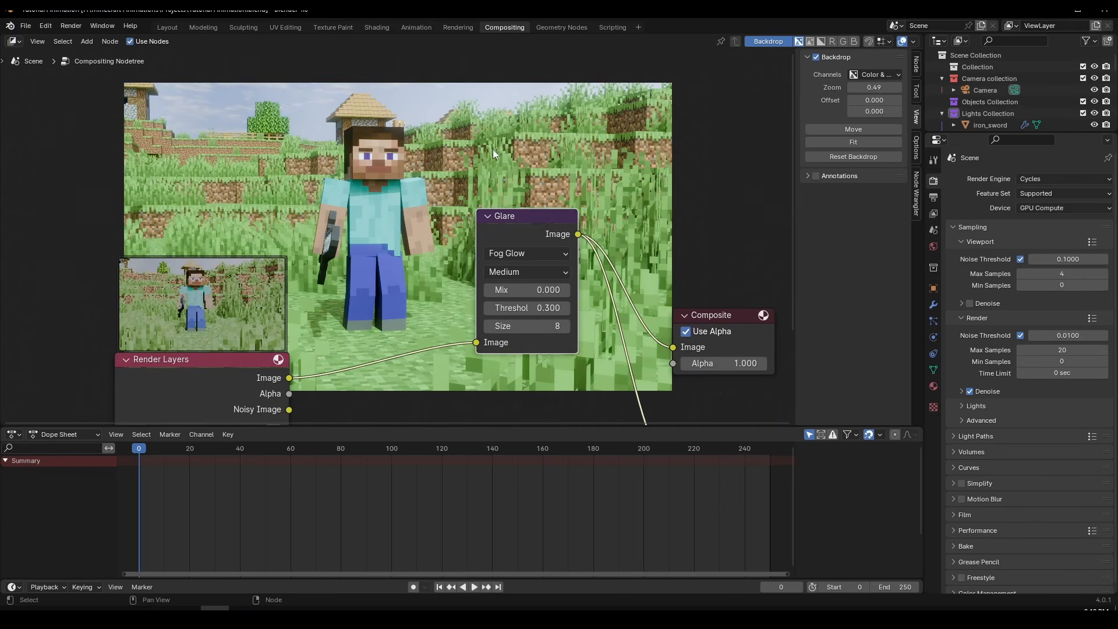
# Spread out the Composite, Viewer, Glare and Render Layers nodes to leave more room between them
pyautogui.scroll(-3, 490, 141)
pyautogui.moveTo(664, 293); pyautogui.dragTo(525, 212, button='middle')
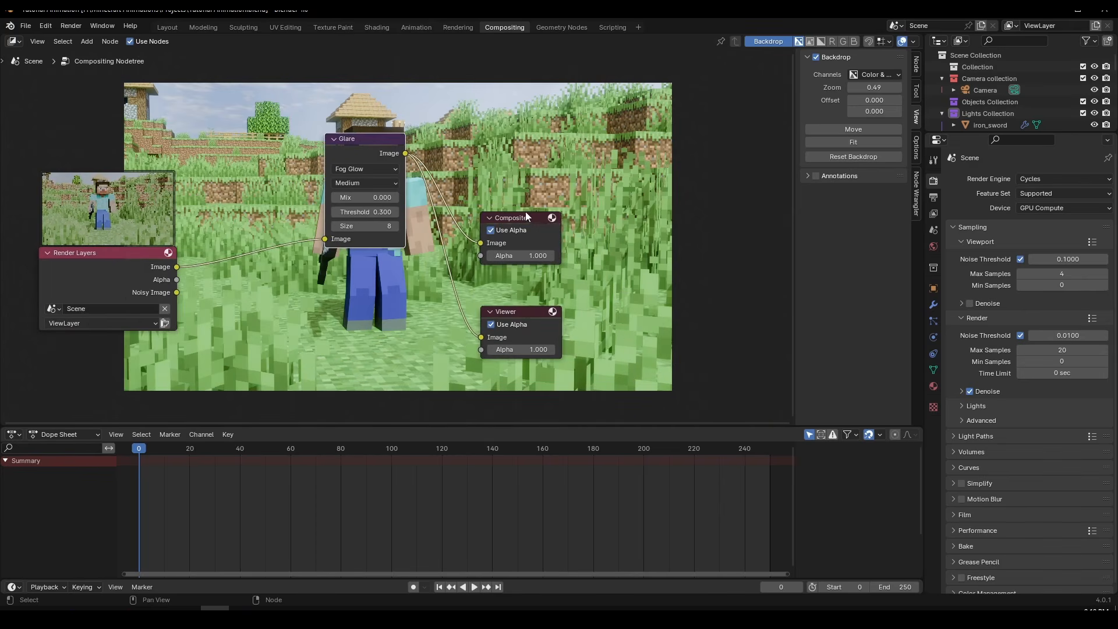
pyautogui.moveTo(527, 214); pyautogui.dragTo(602, 165)
pyautogui.moveTo(531, 309); pyautogui.dragTo(622, 279)
pyautogui.moveTo(363, 153); pyautogui.dragTo(368, 206)
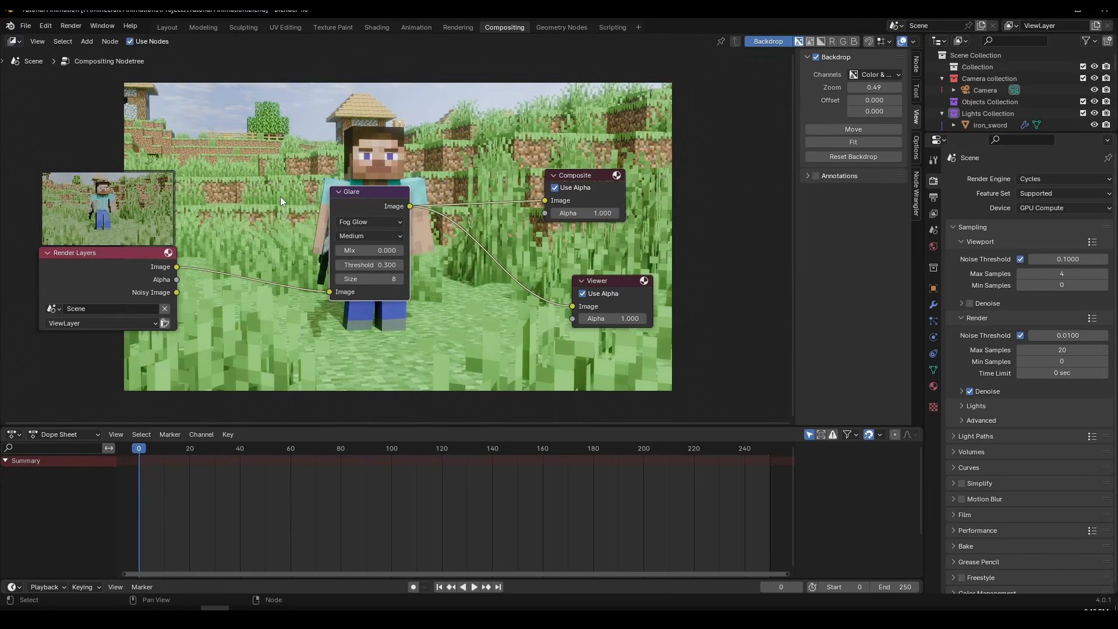
pyautogui.moveTo(187, 240); pyautogui.dragTo(306, 258, button='middle')
pyautogui.moveTo(218, 271); pyautogui.dragTo(180, 289)
pyautogui.scroll(-1, 539, 176)
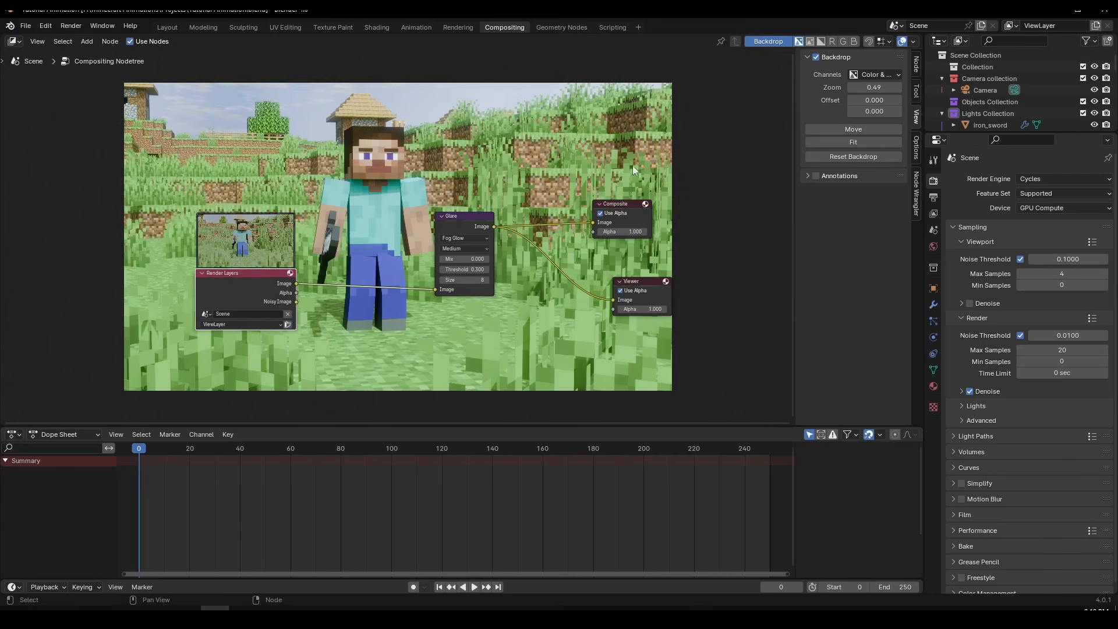
# Raise the Glare node's threshold to 0.4 and check the glow on the uncovered backdrop
pyautogui.scroll(5, 582, 165)
pyautogui.scroll(-3, 473, 221)
pyautogui.moveTo(468, 211); pyautogui.dragTo(405, 222, button='middle')
pyautogui.scroll(1, 404, 223)
pyautogui.click(406, 224)
pyautogui.moveTo(452, 175)
pyautogui.mouseDown(button='middle')
pyautogui.moveTo(449, 254)
pyautogui.moveTo(461, 176)
pyautogui.mouseUp(button='middle')
pyautogui.click(451, 372)
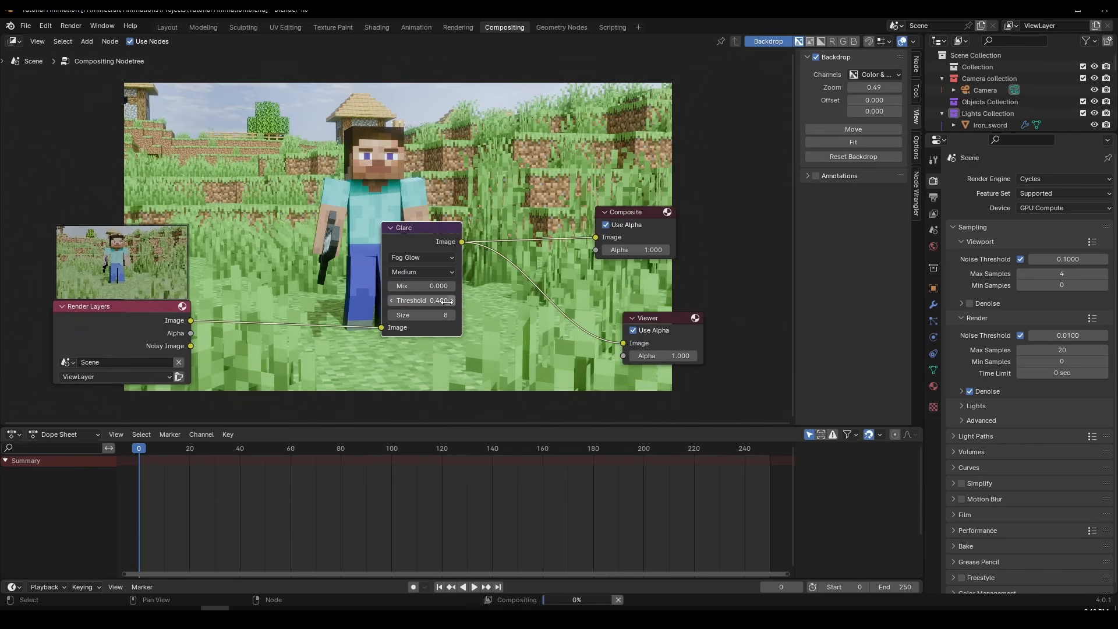
pyautogui.scroll(-1, 445, 173)
pyautogui.scroll(2, 449, 172)
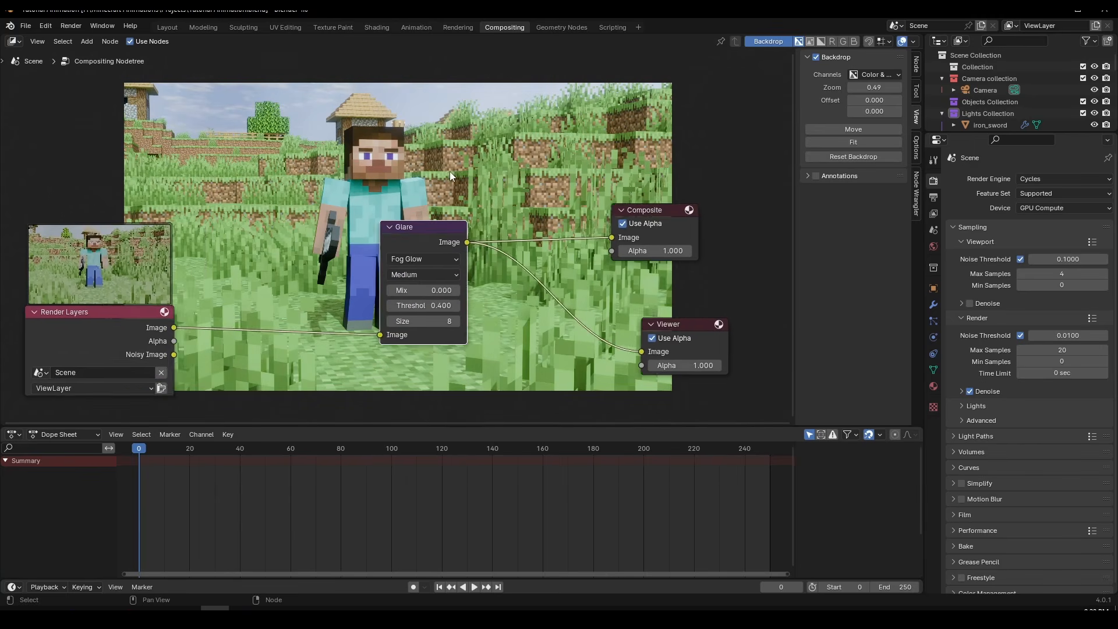
pyautogui.moveTo(449, 171); pyautogui.dragTo(467, 251, button='middle')
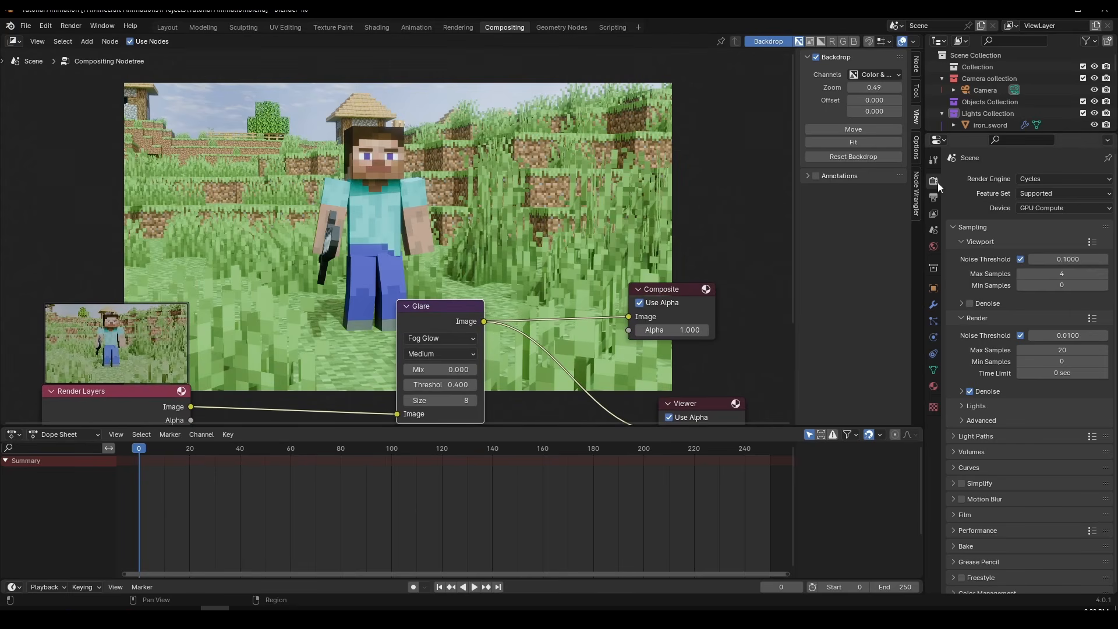
# Expand the Color Management render settings and set the Look to Medium High Contrast
pyautogui.scroll(-1, 990, 323)
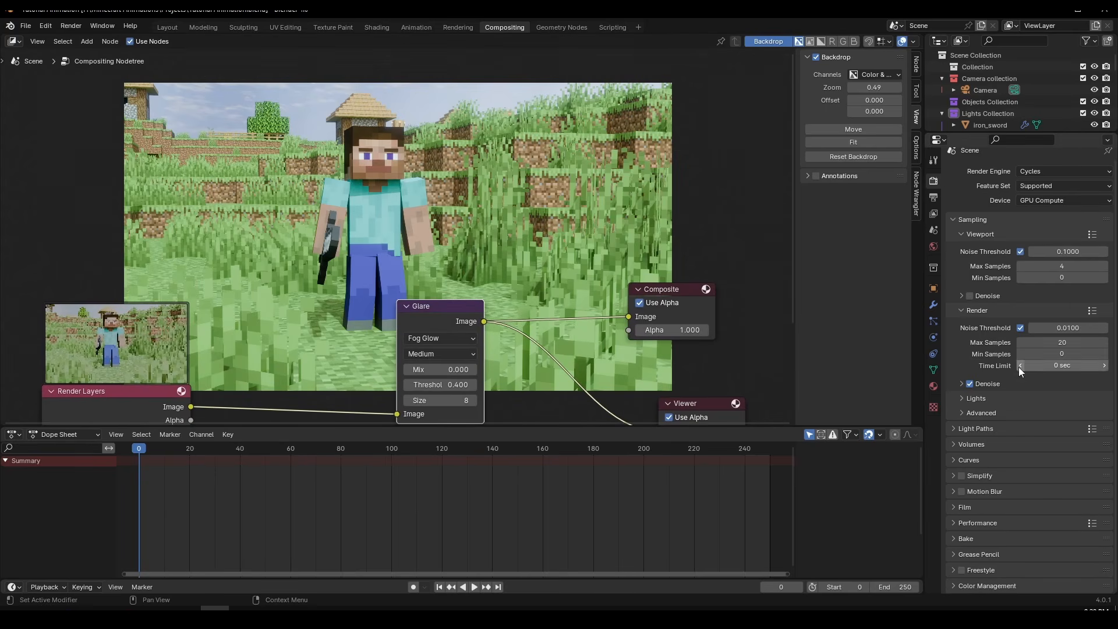
pyautogui.click(955, 586)
pyautogui.scroll(-5, 992, 490)
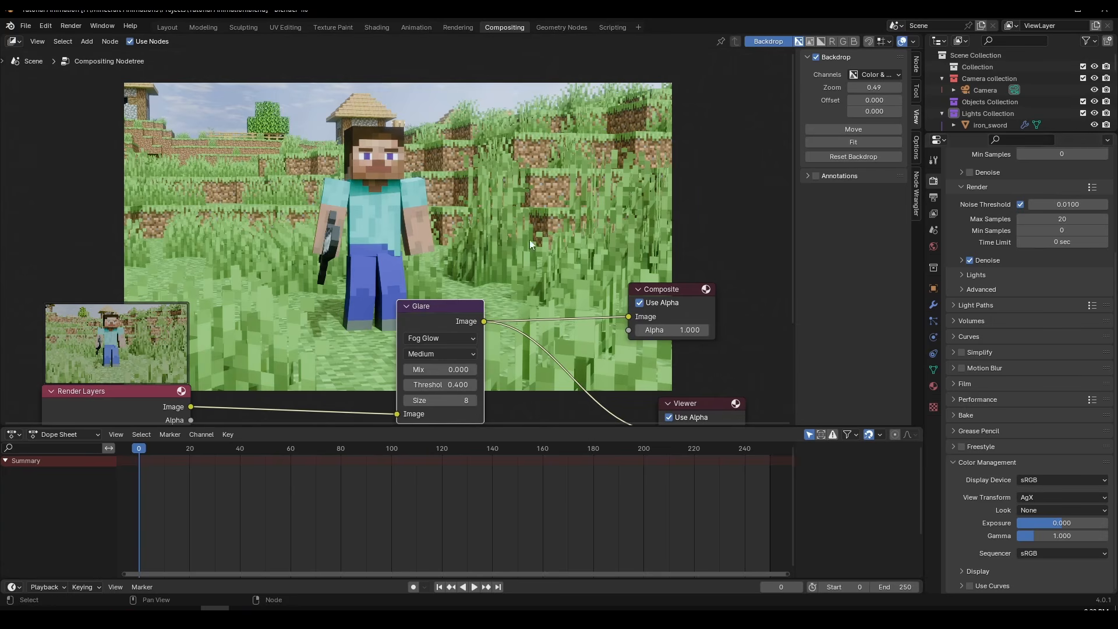
pyautogui.moveTo(533, 242); pyautogui.dragTo(532, 212, button='middle')
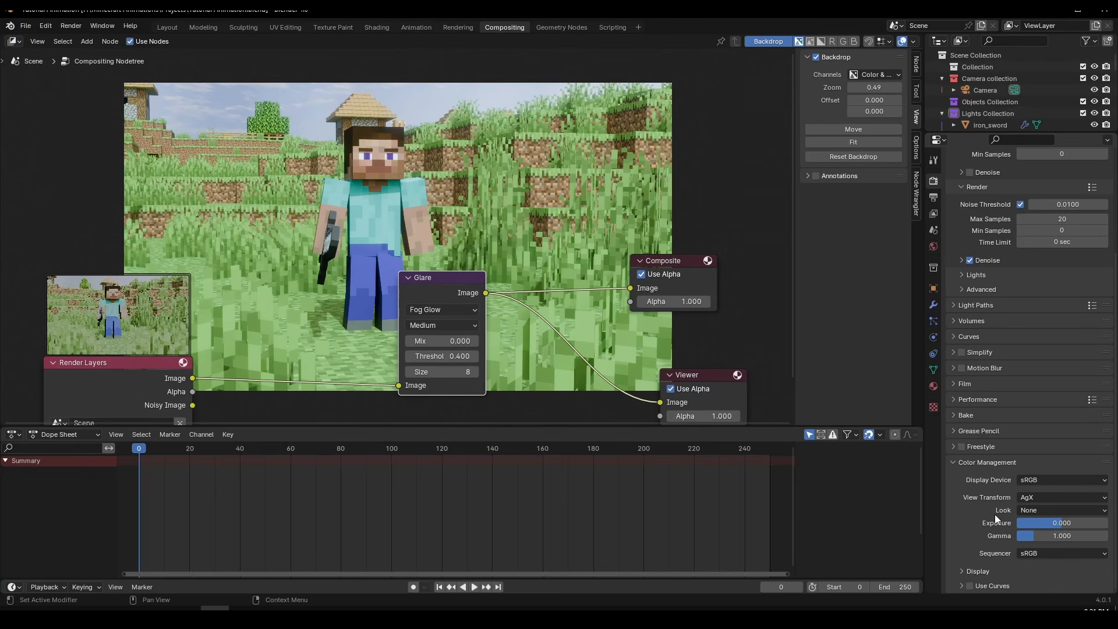
pyautogui.click(1047, 511)
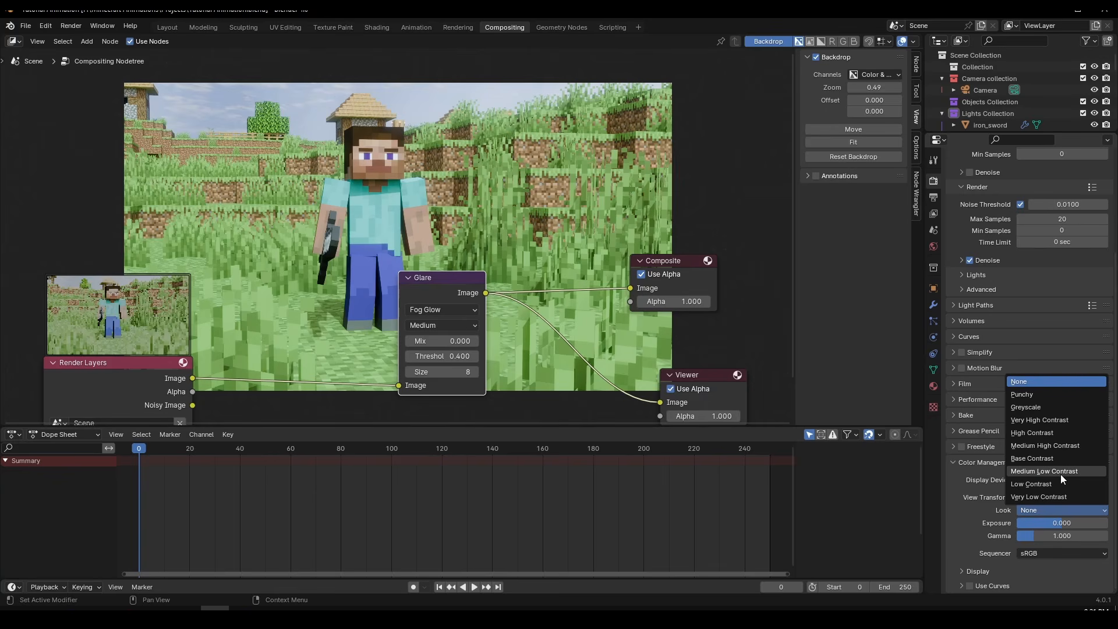
pyautogui.click(1030, 447)
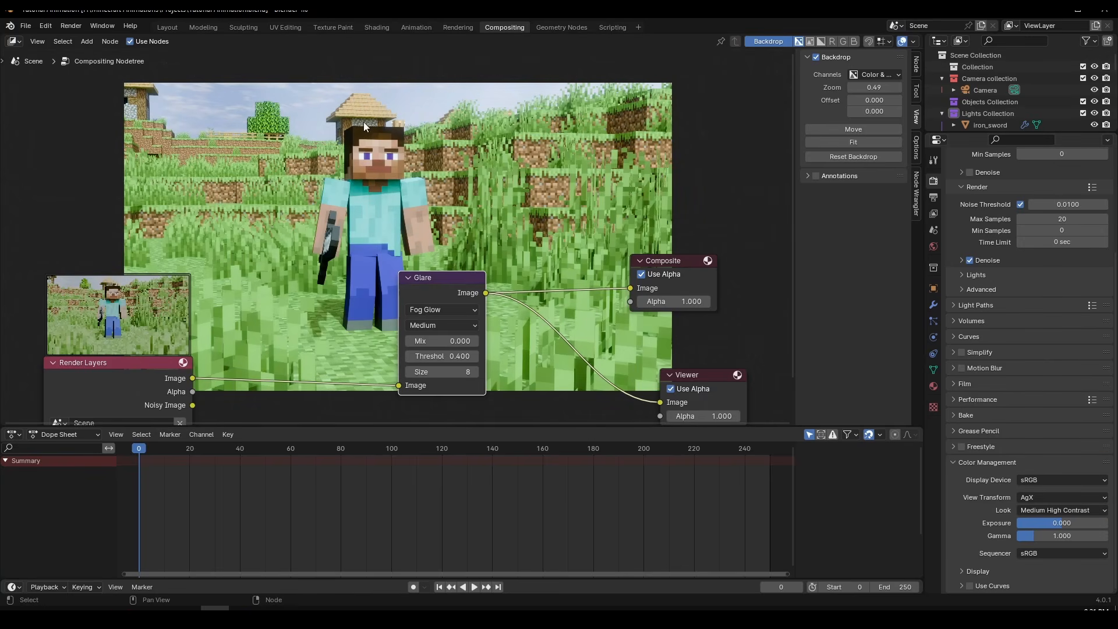
pyautogui.moveTo(309, 269); pyautogui.dragTo(354, 295, button='middle')
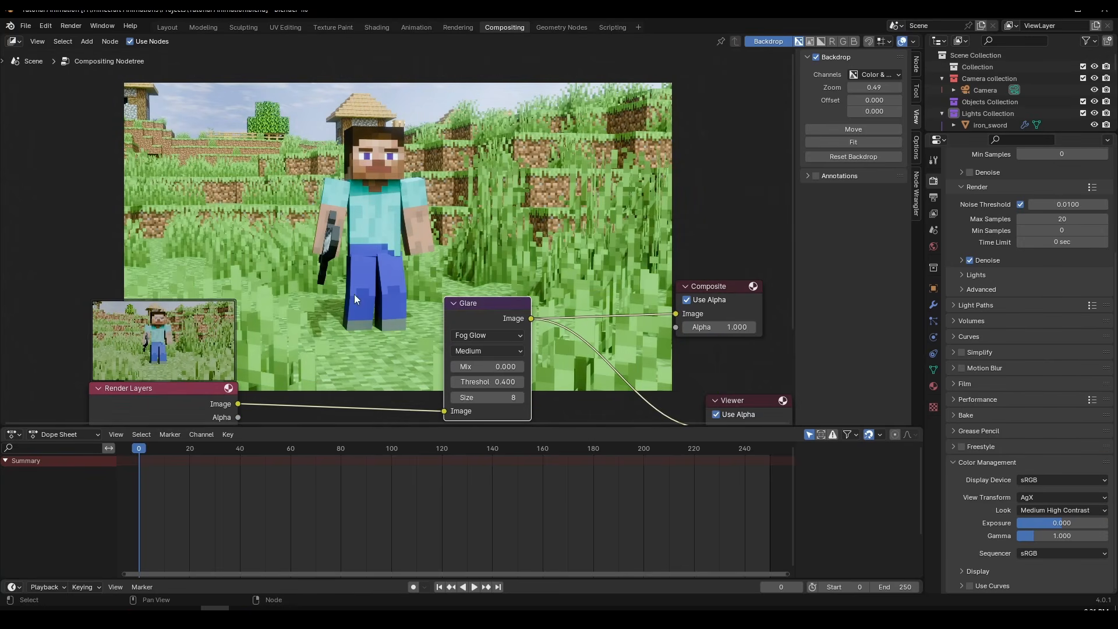
# Try the Very High Contrast look with the Glare threshold at 0.7, and return the look to Medium High Contrast
pyautogui.click(1052, 508)
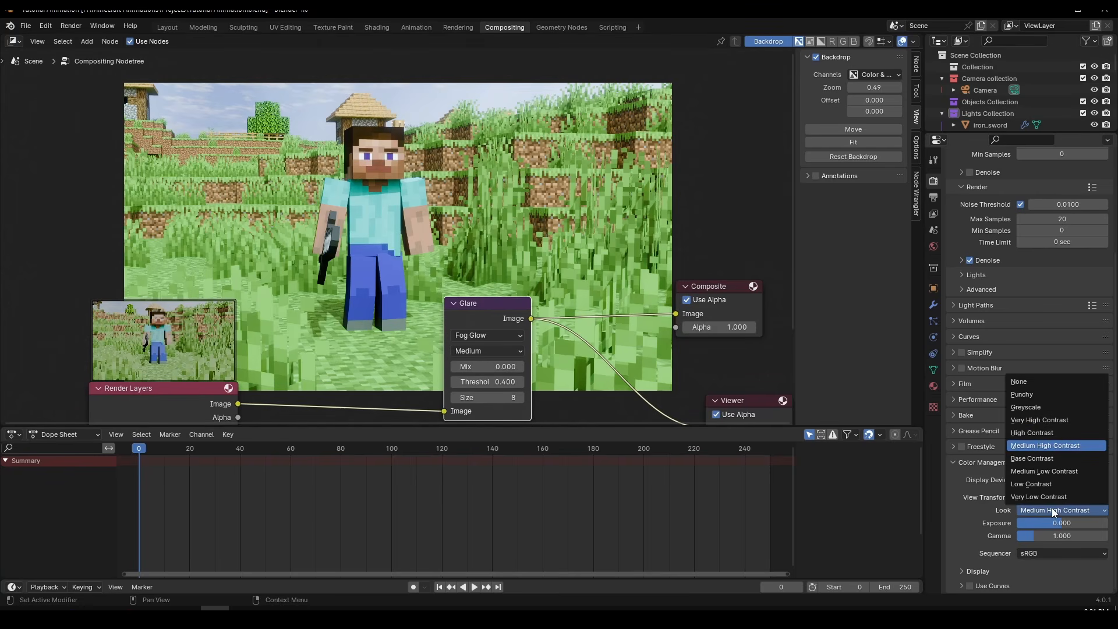
pyautogui.click(1054, 420)
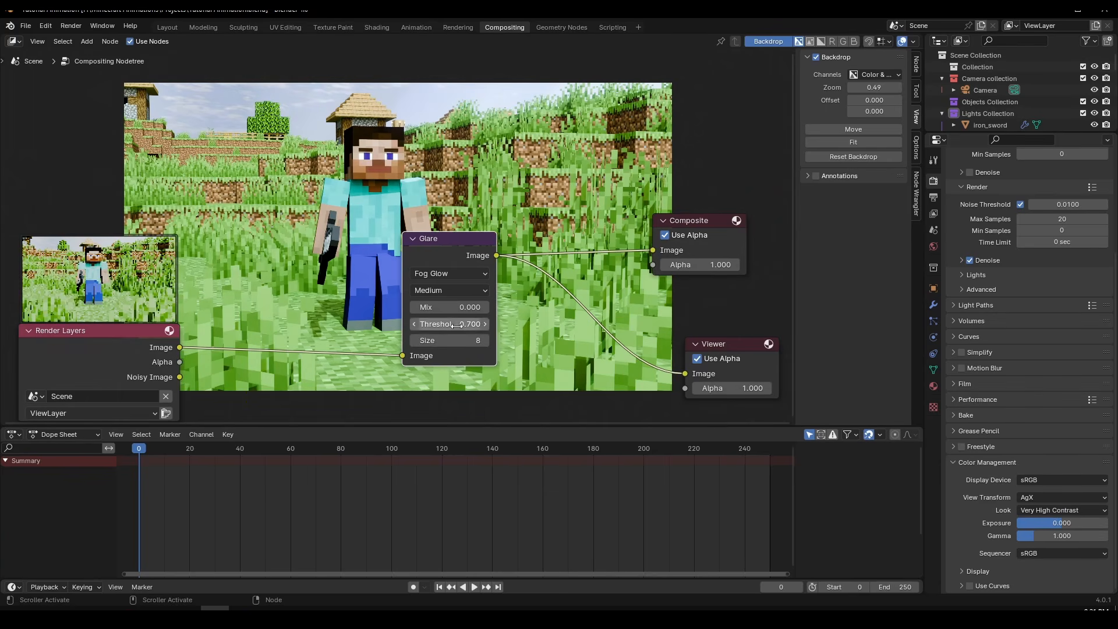
pyautogui.click(1046, 512)
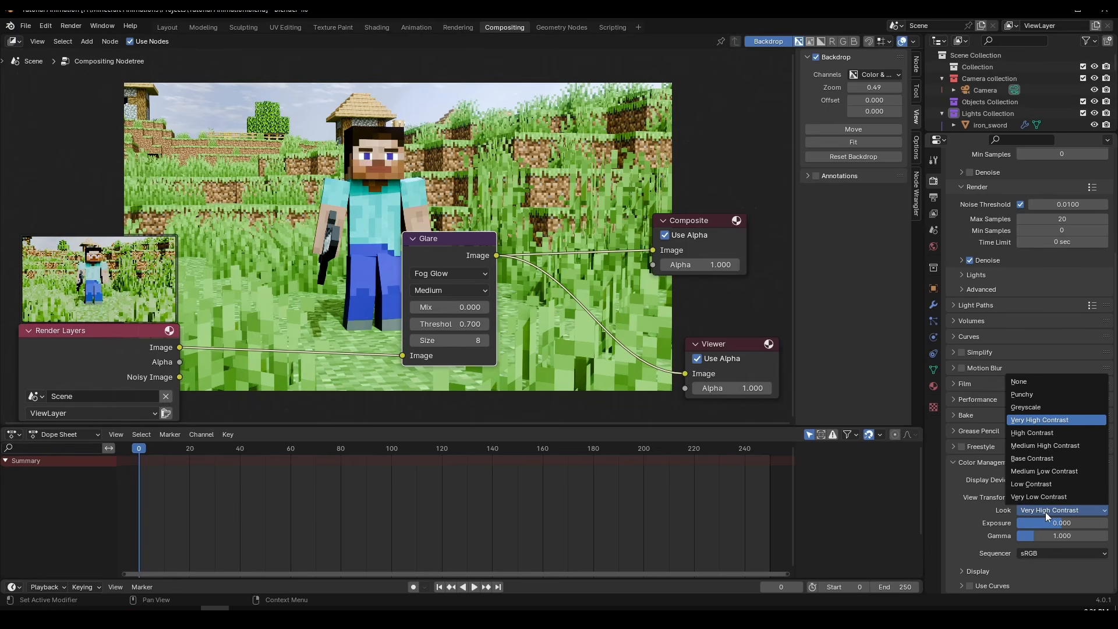
pyautogui.click(1073, 446)
pyautogui.press('Home')
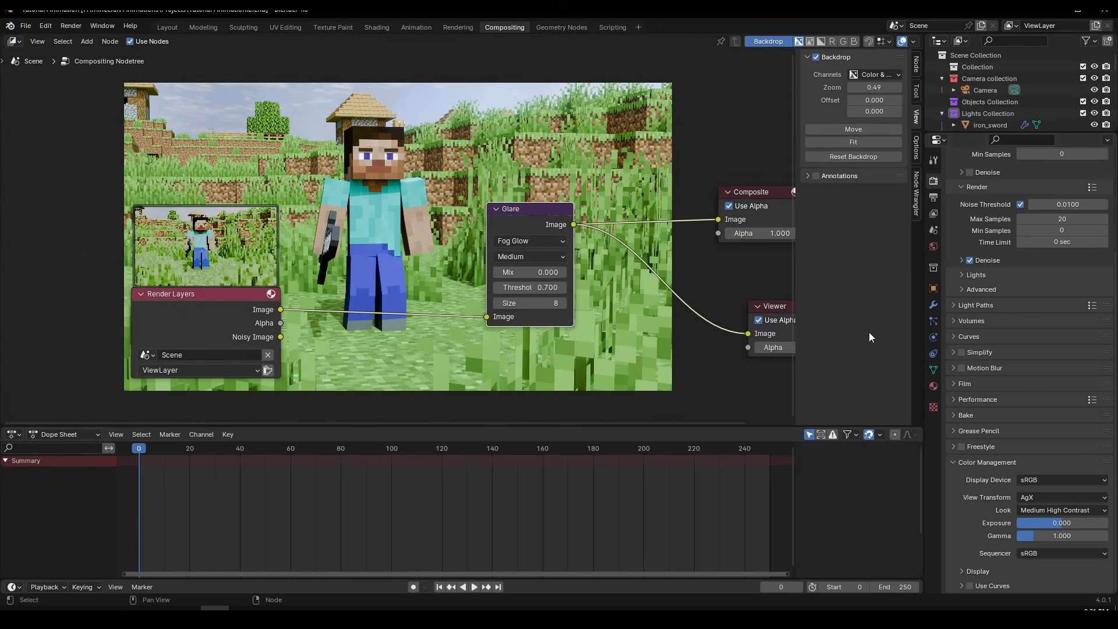
# Try a Glare threshold of 0.8 and set it back to 0.7
pyautogui.click(219, 270)
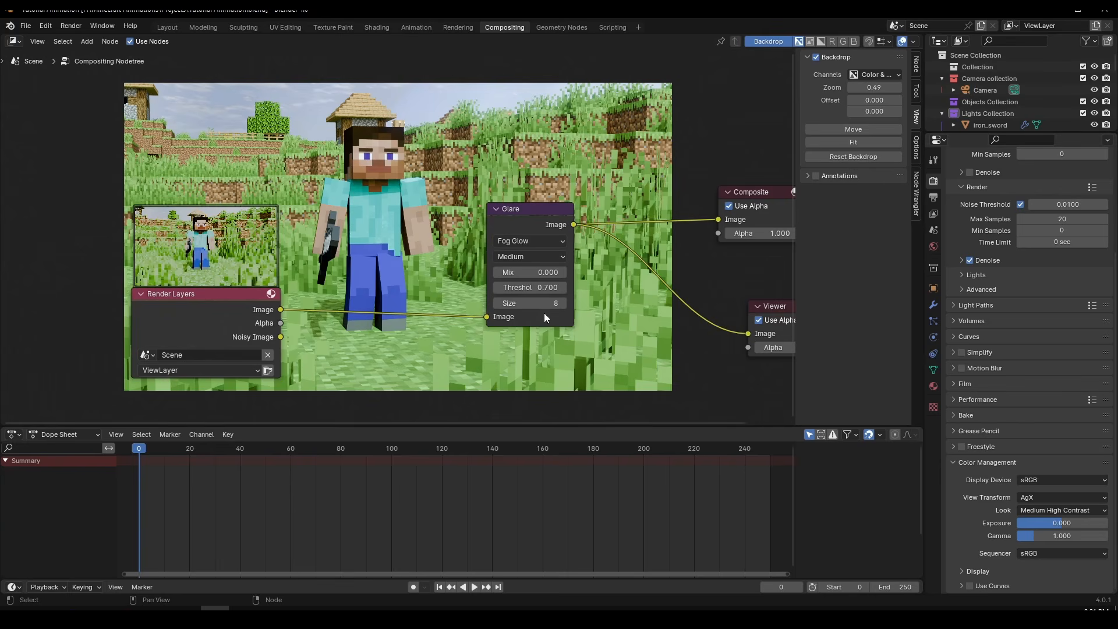
pyautogui.click(564, 284)
pyautogui.scroll(2, 547, 289)
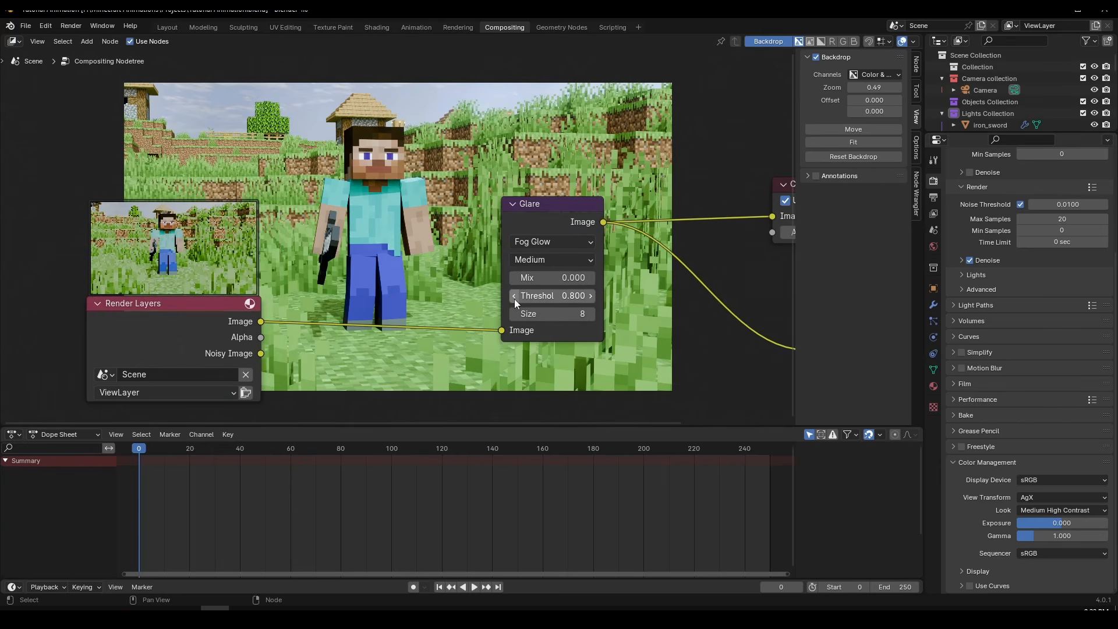
pyautogui.click(513, 298)
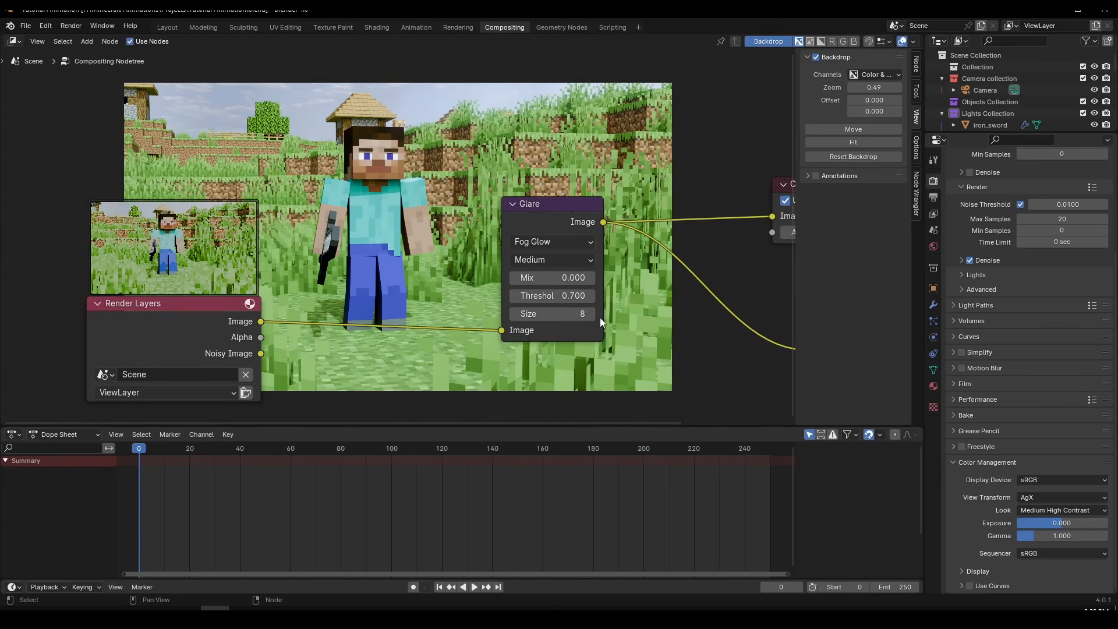
# Lower the Color Management exposure to -0.503 to darken the image
pyautogui.scroll(-1, 600, 316)
pyautogui.moveTo(593, 273); pyautogui.dragTo(509, 326, button='middle')
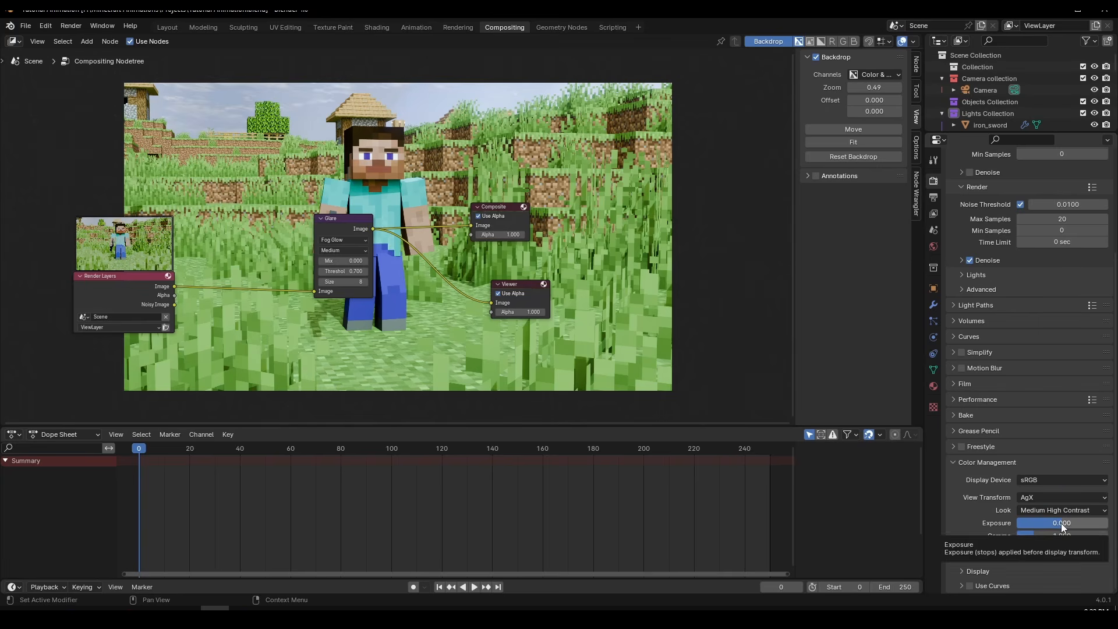
pyautogui.moveTo(1061, 522)
pyautogui.mouseDown()
pyautogui.moveTo(1039, 523)
pyautogui.moveTo(1077, 523)
pyautogui.moveTo(1057, 523)
pyautogui.mouseUp()
pyautogui.moveTo(1057, 522); pyautogui.dragTo(1042, 522)
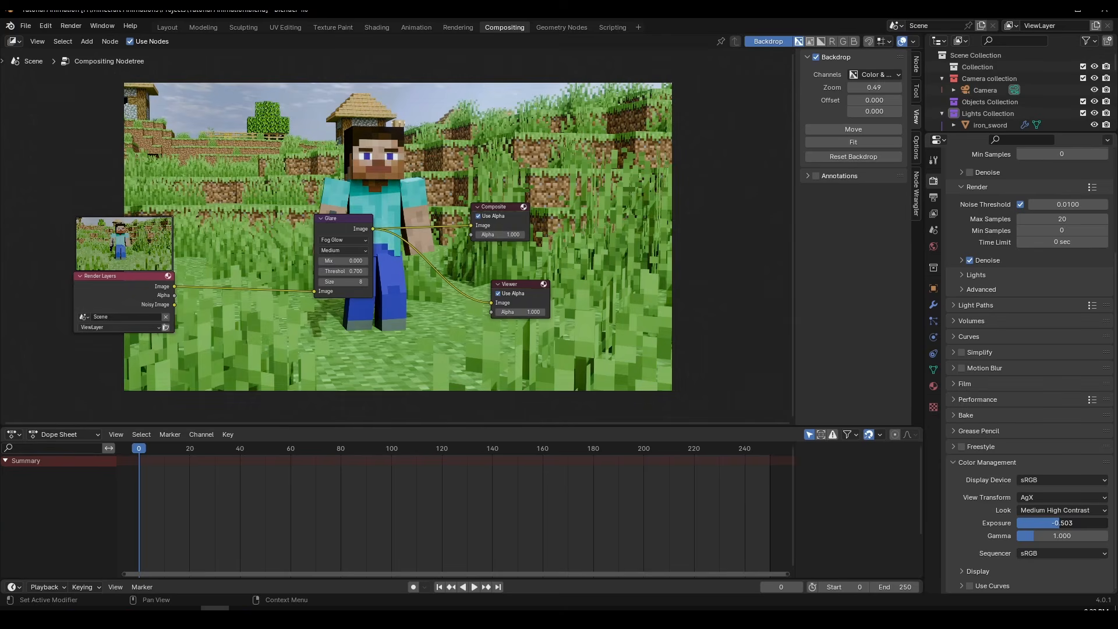
# Compare the glow at a Glare threshold of 0.5 on the backdrop, and restore the threshold to 0.7
pyautogui.moveTo(383, 167); pyautogui.dragTo(449, 283, button='middle')
pyautogui.scroll(2, 457, 273)
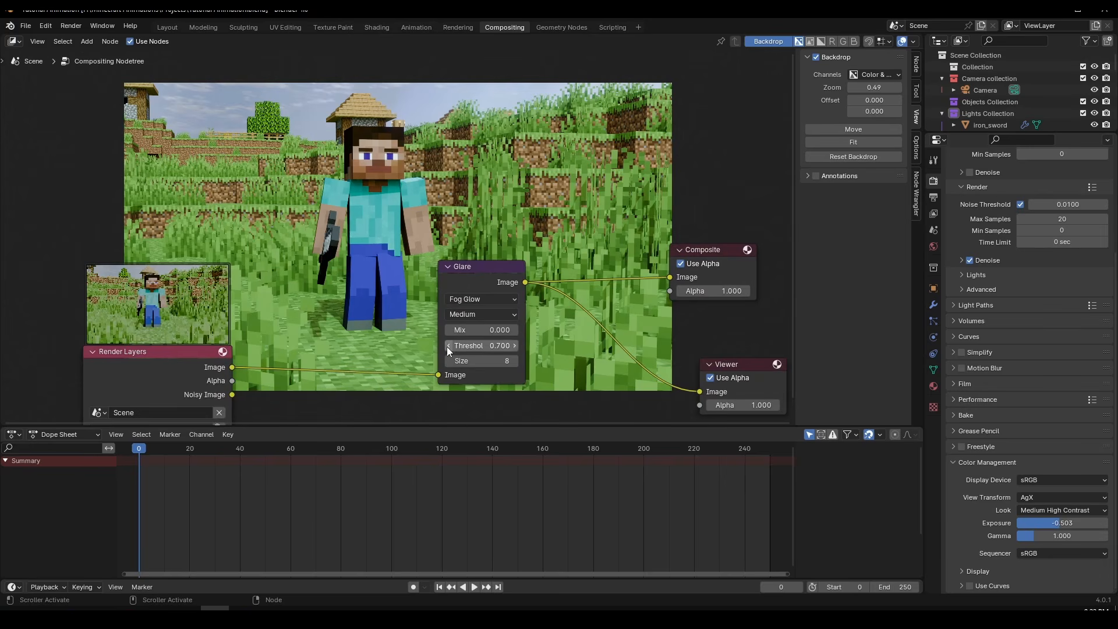
pyautogui.click(446, 347)
pyautogui.click(446, 347)
pyautogui.moveTo(444, 347); pyautogui.dragTo(427, 339, button='middle')
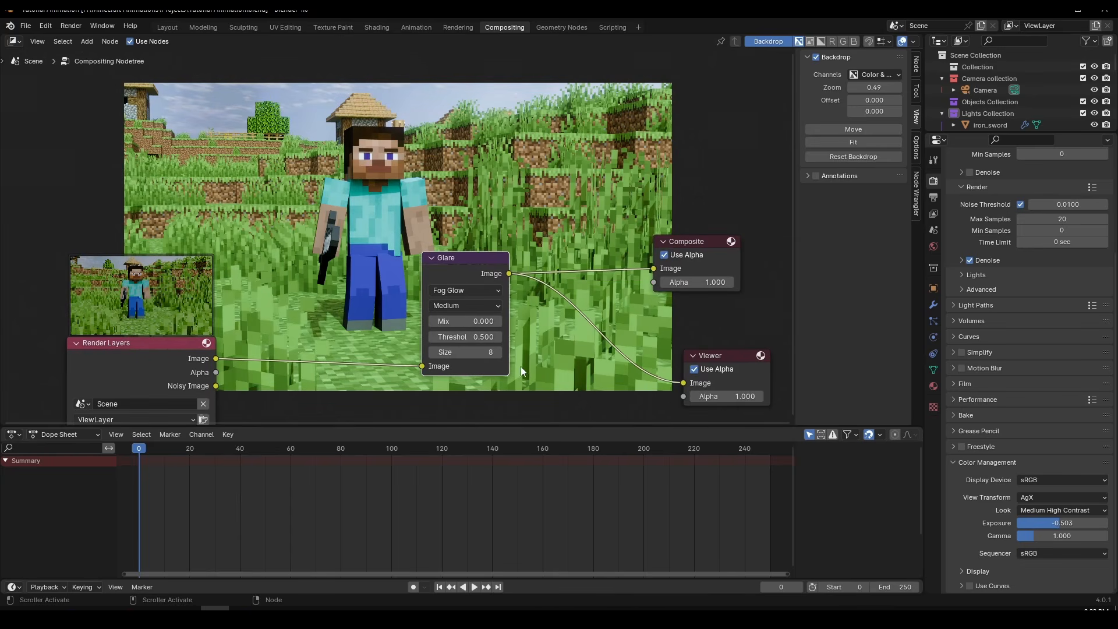
pyautogui.click(497, 340)
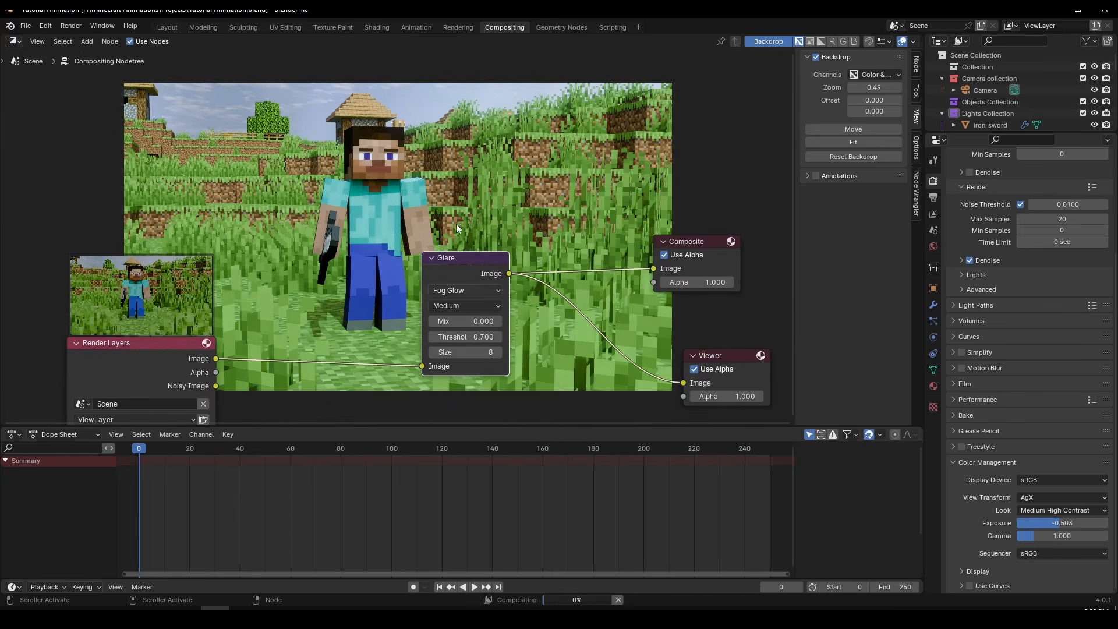
pyautogui.moveTo(411, 152); pyautogui.dragTo(435, 333, button='middle')
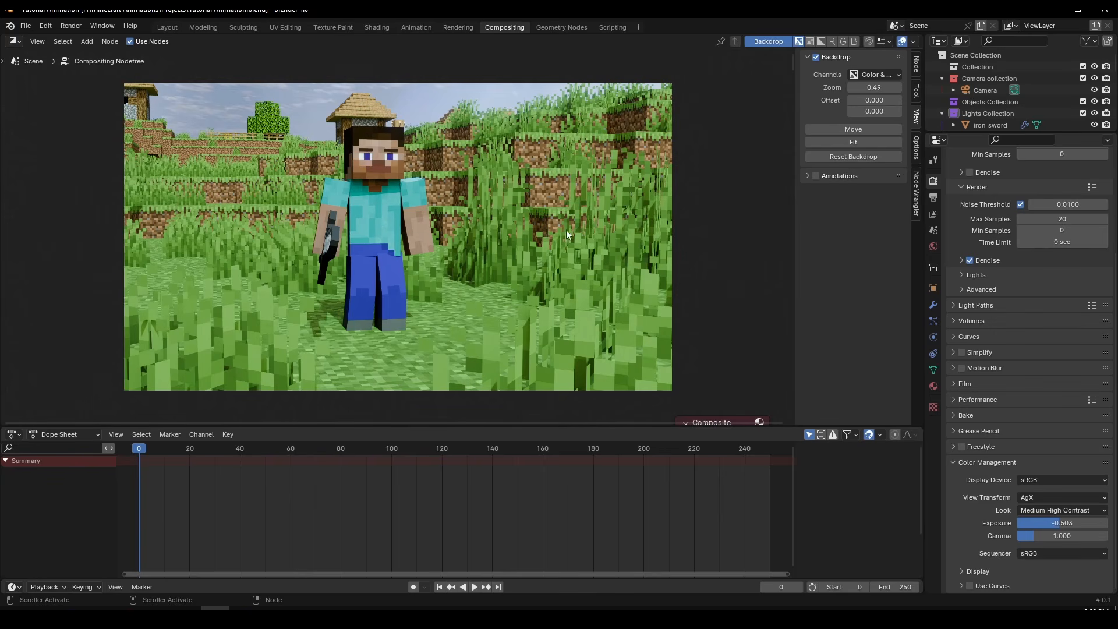
pyautogui.moveTo(429, 340); pyautogui.dragTo(432, 127, button='middle')
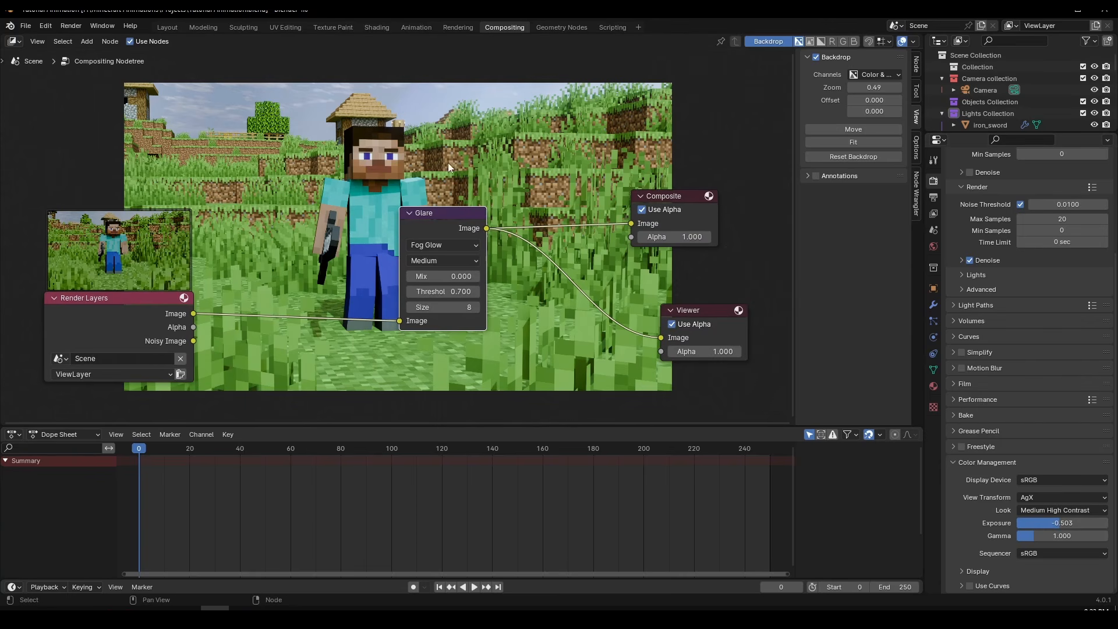
pyautogui.scroll(-1, 533, 124)
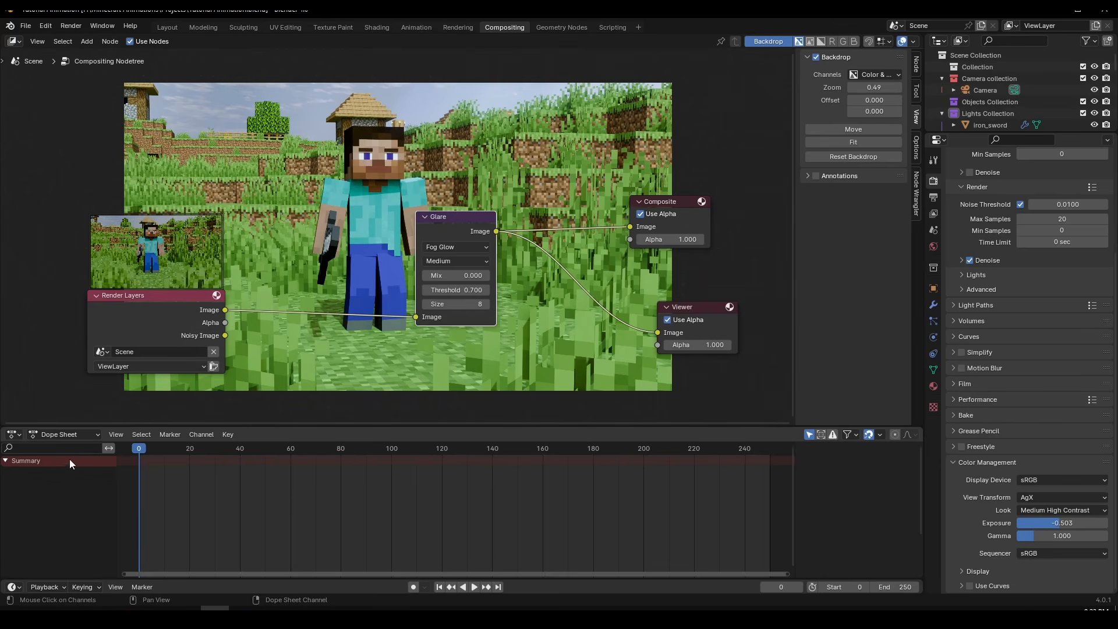
# Change the Dope Sheet area to a 3D Viewport and look through the camera with the whole frame fitted in view
pyautogui.click(14, 436)
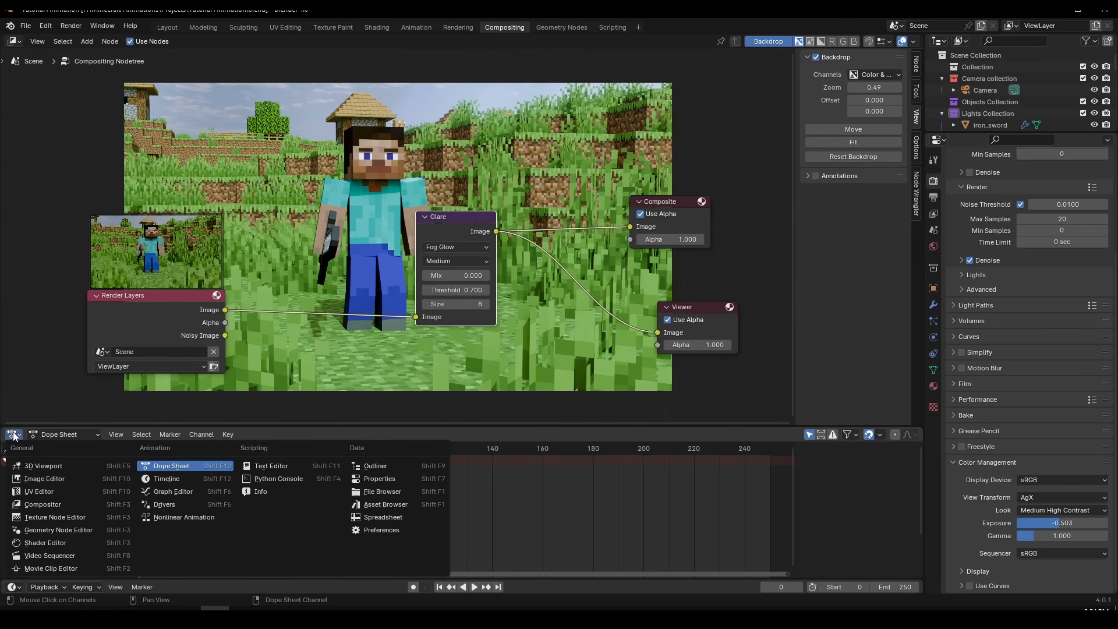
pyautogui.click(69, 466)
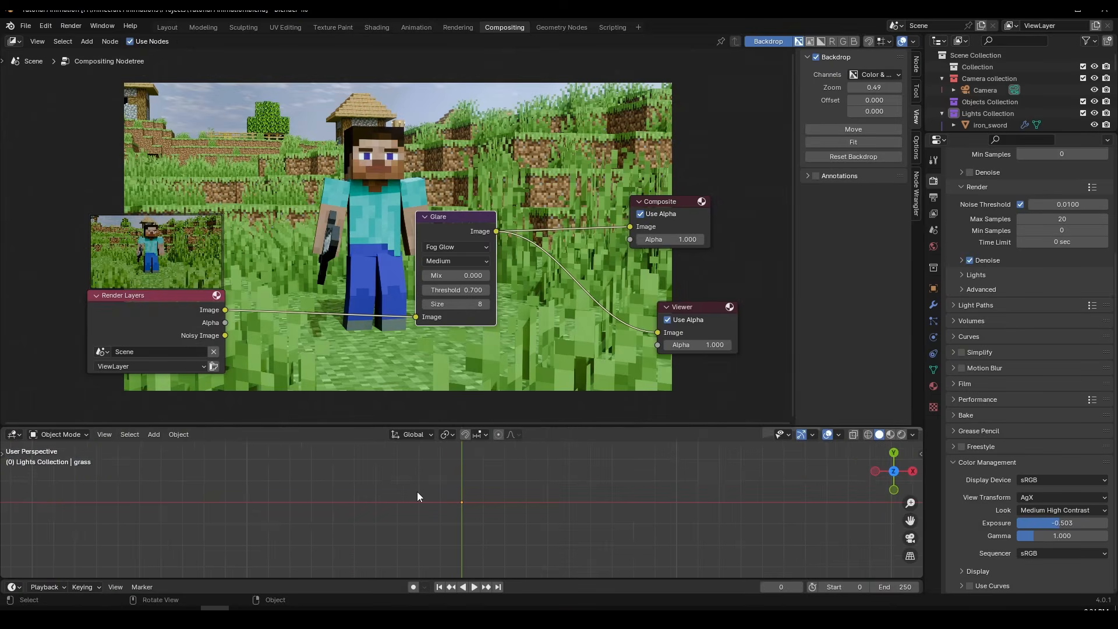
pyautogui.moveTo(422, 496); pyautogui.dragTo(520, 504, button='middle')
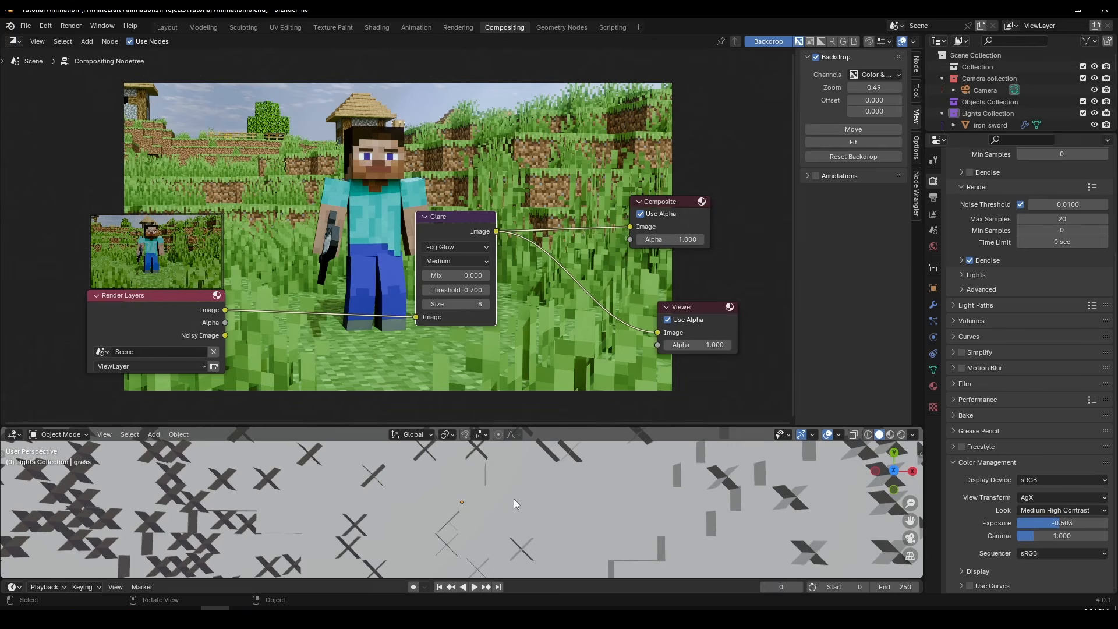
pyautogui.press('KP_0')
pyautogui.scroll(-2, 491, 500)
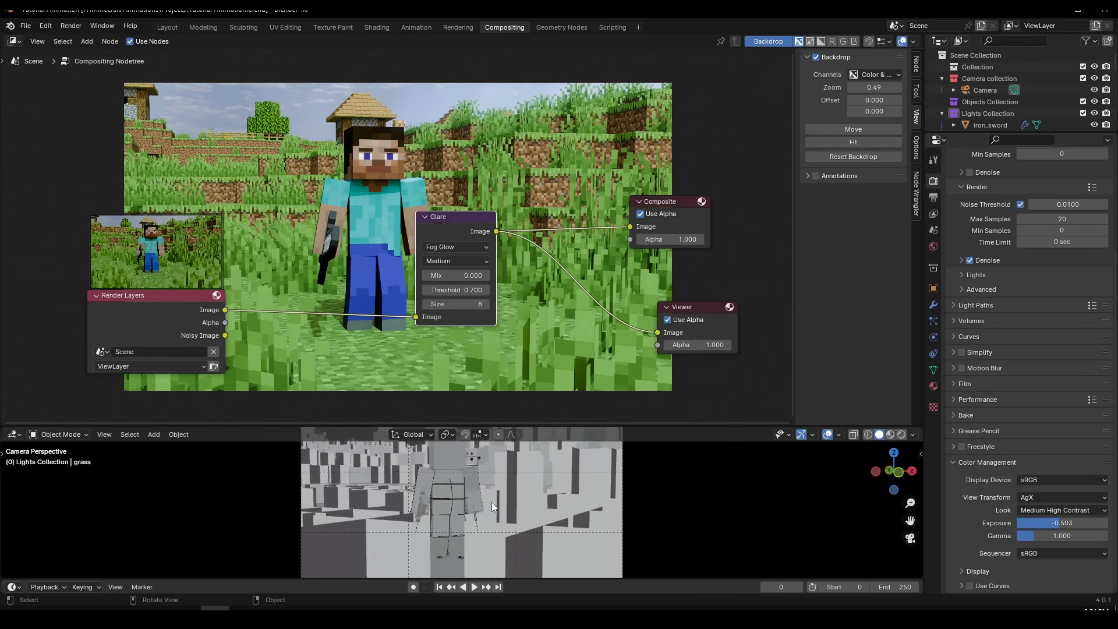
pyautogui.scroll(5, 547, 522)
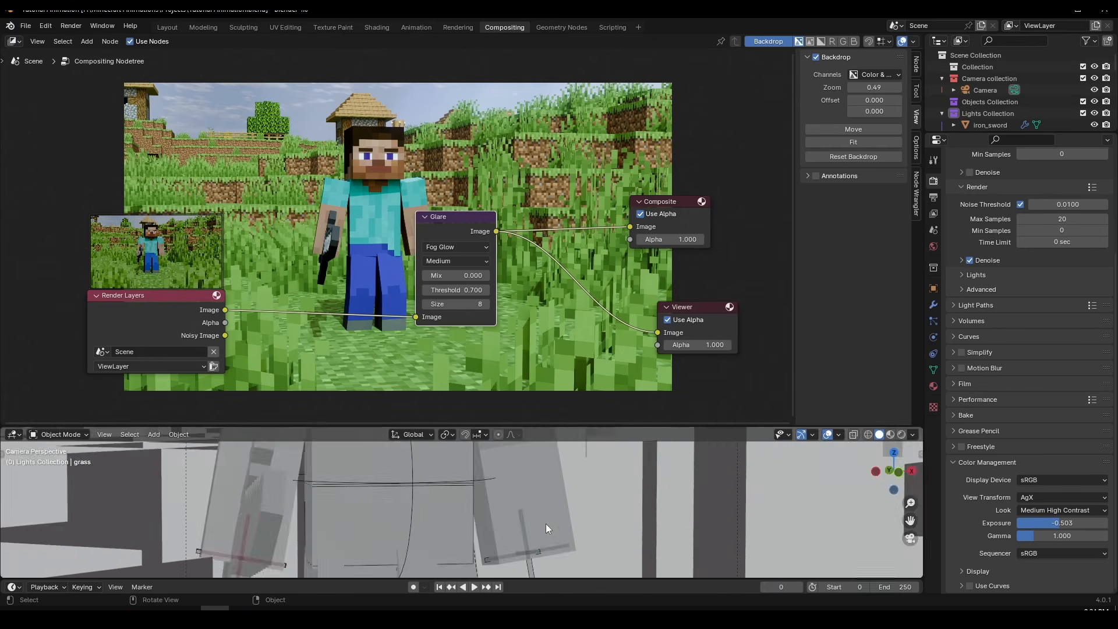
pyautogui.scroll(-6, 546, 523)
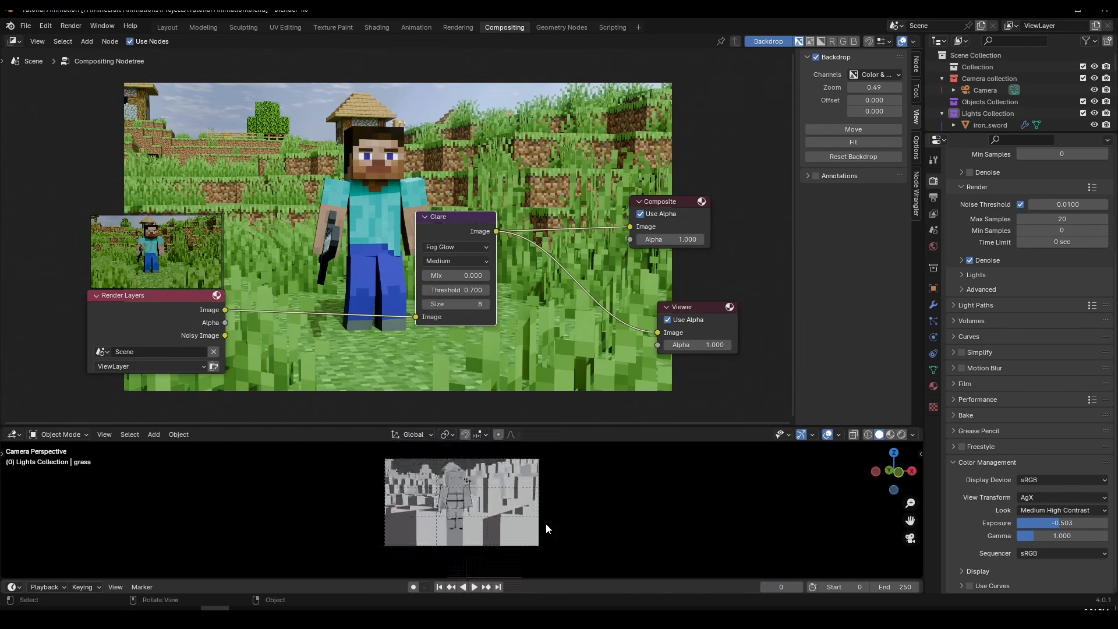
pyautogui.scroll(2, 546, 523)
pyautogui.scroll(-2, 546, 522)
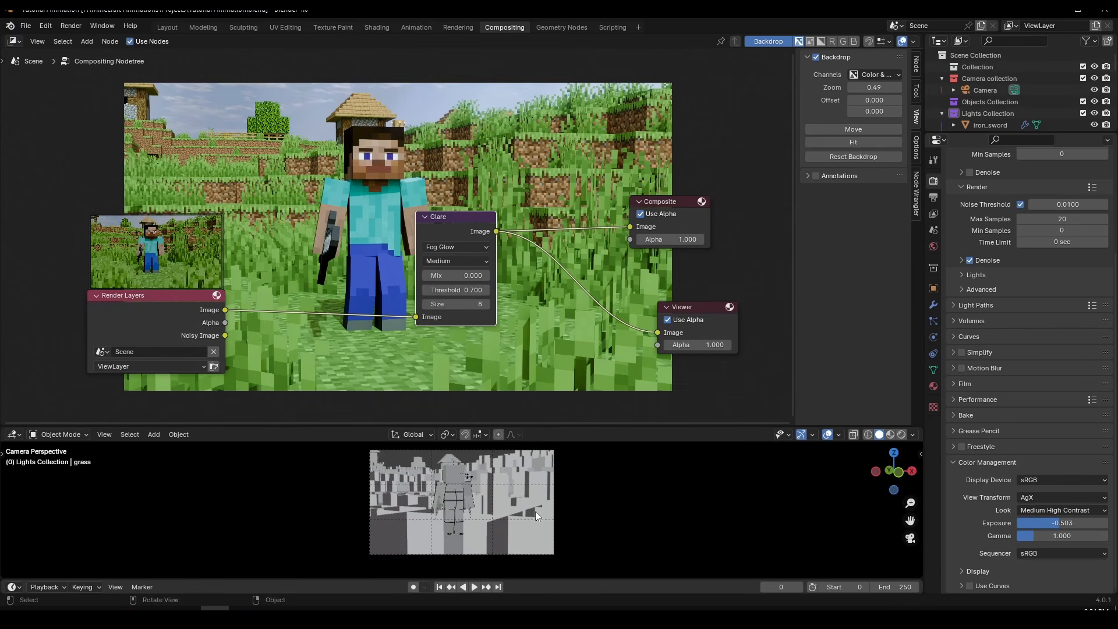
pyautogui.scroll(1, 526, 498)
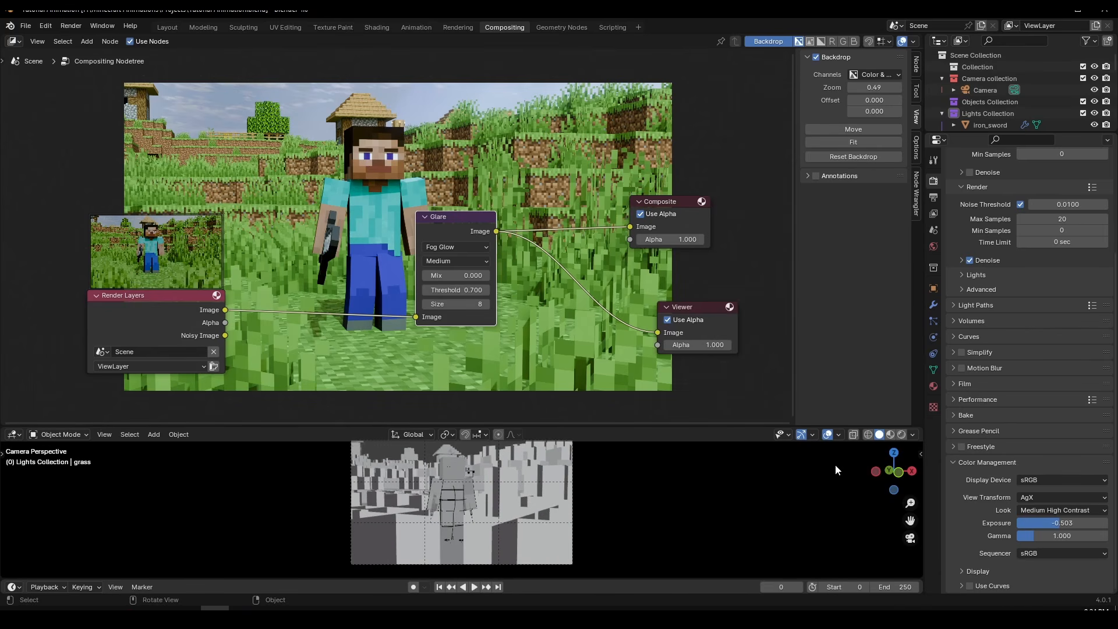
# Hide the overlays in the lower 3D Viewport, switch it to Rendered shading and make the area slightly taller
pyautogui.scroll(1, 449, 473)
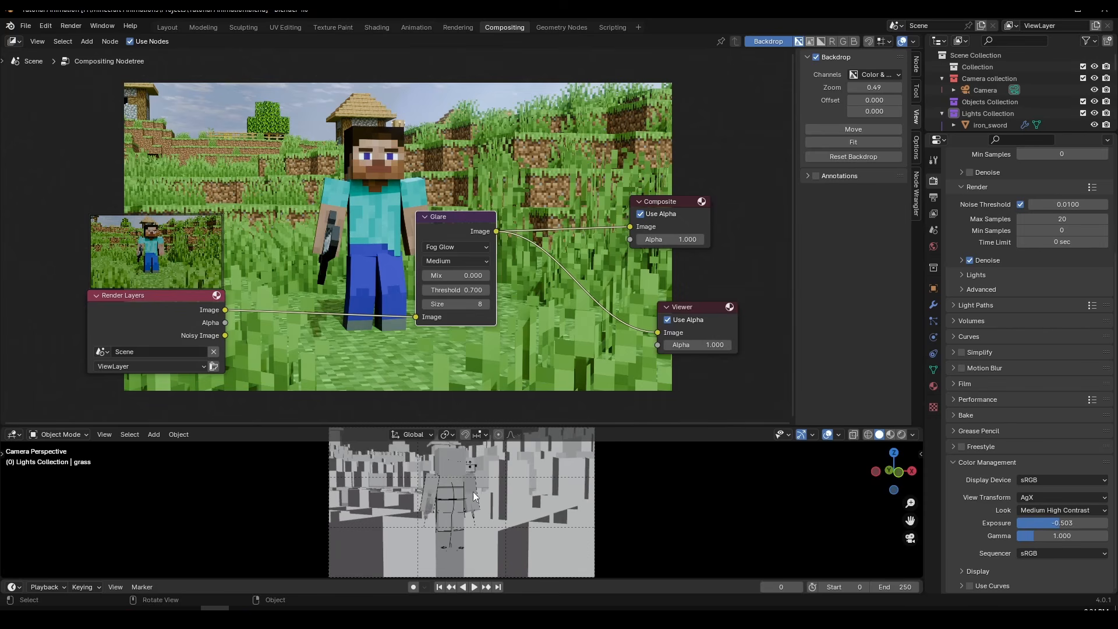
pyautogui.click(828, 435)
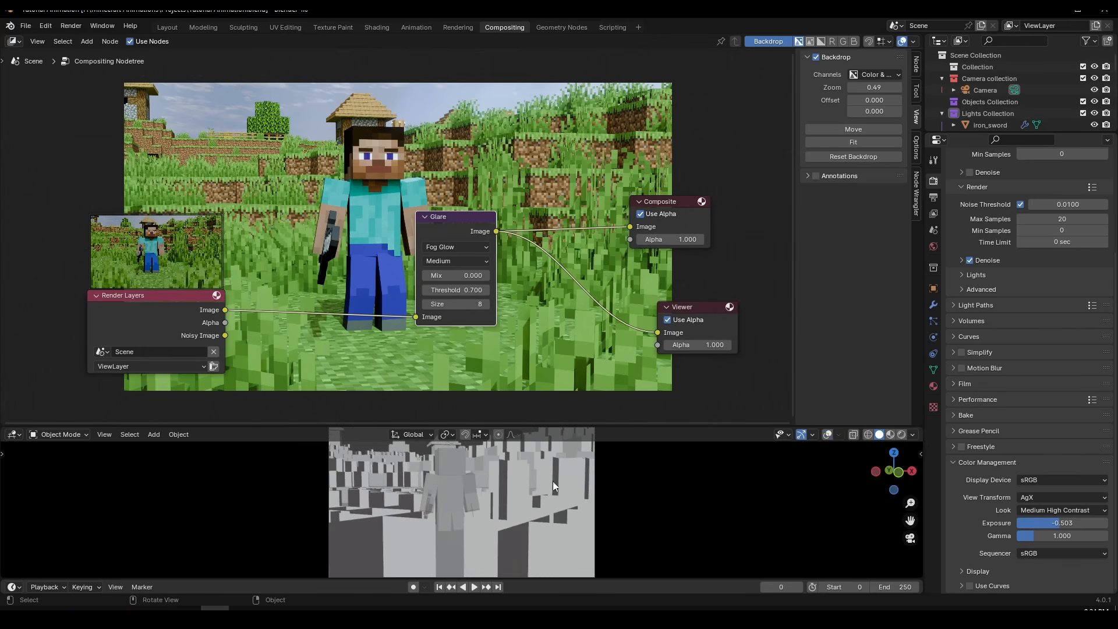
pyautogui.scroll(-1, 546, 485)
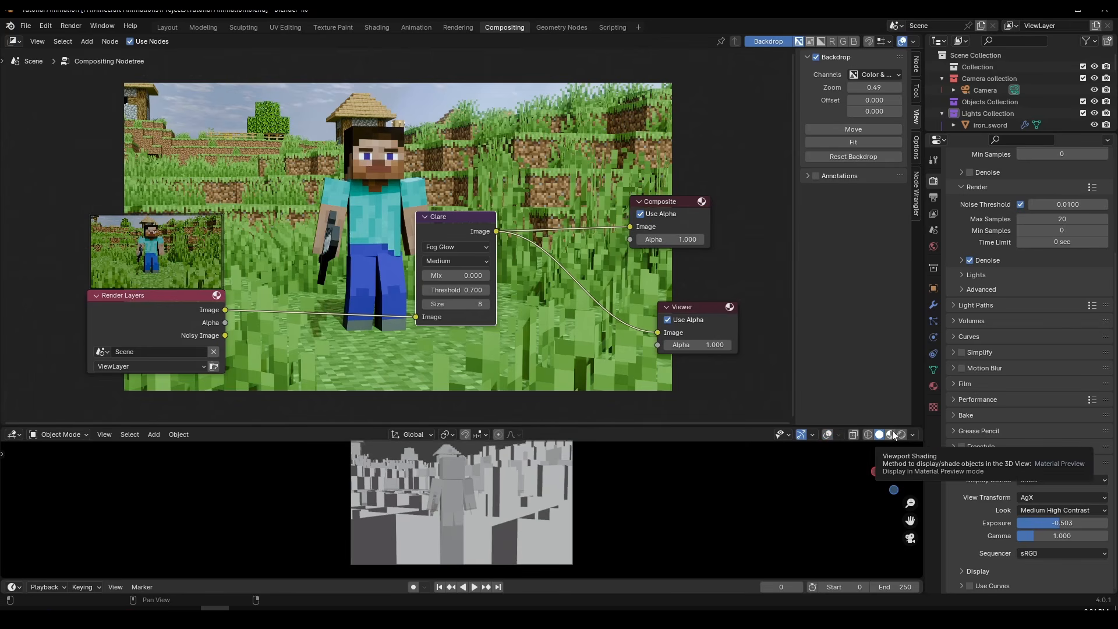
pyautogui.click(901, 436)
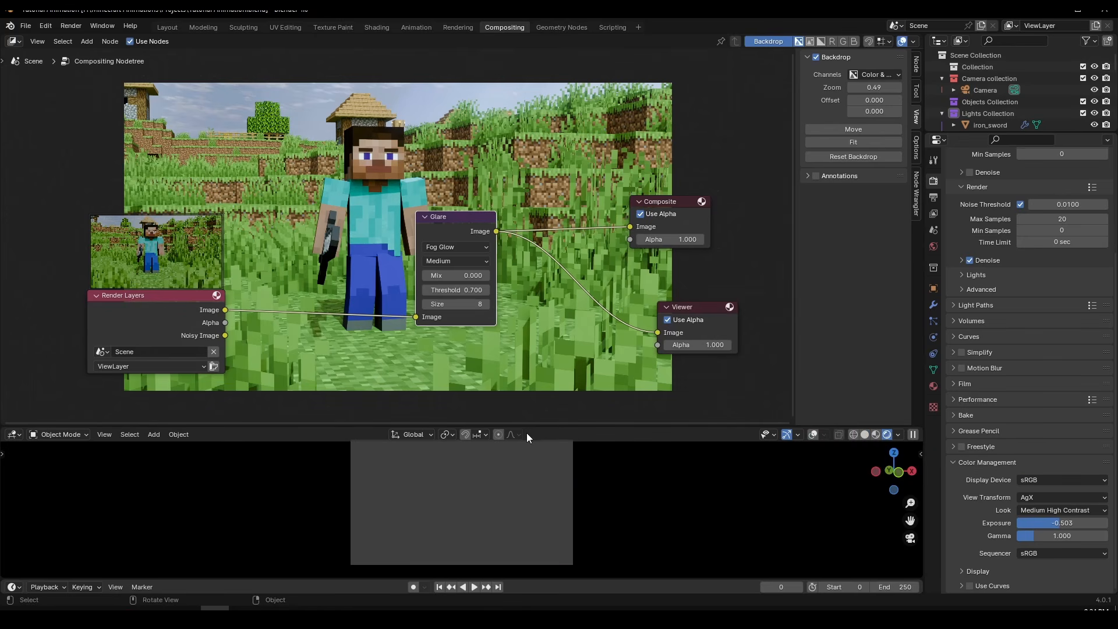
pyautogui.moveTo(527, 429); pyautogui.dragTo(512, 396)
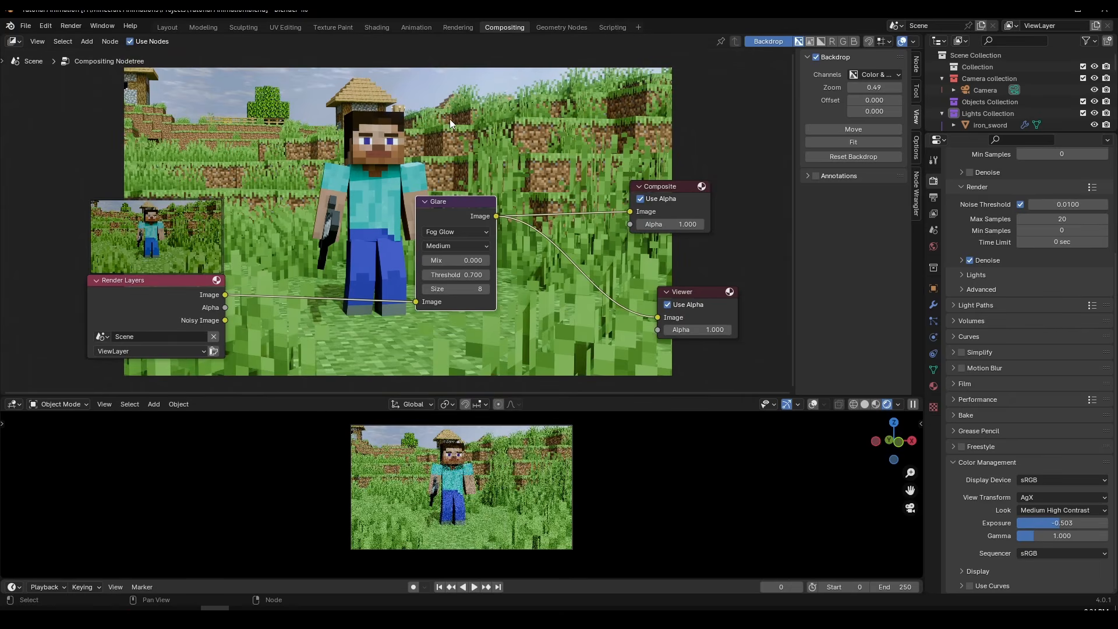
# Move the Render Layers node slightly up in the compositor and enlarge the 3D Viewport below it
pyautogui.moveTo(379, 126)
pyautogui.mouseDown(button='middle')
pyautogui.moveTo(421, 155)
pyautogui.moveTo(377, 140)
pyautogui.mouseUp(button='middle')
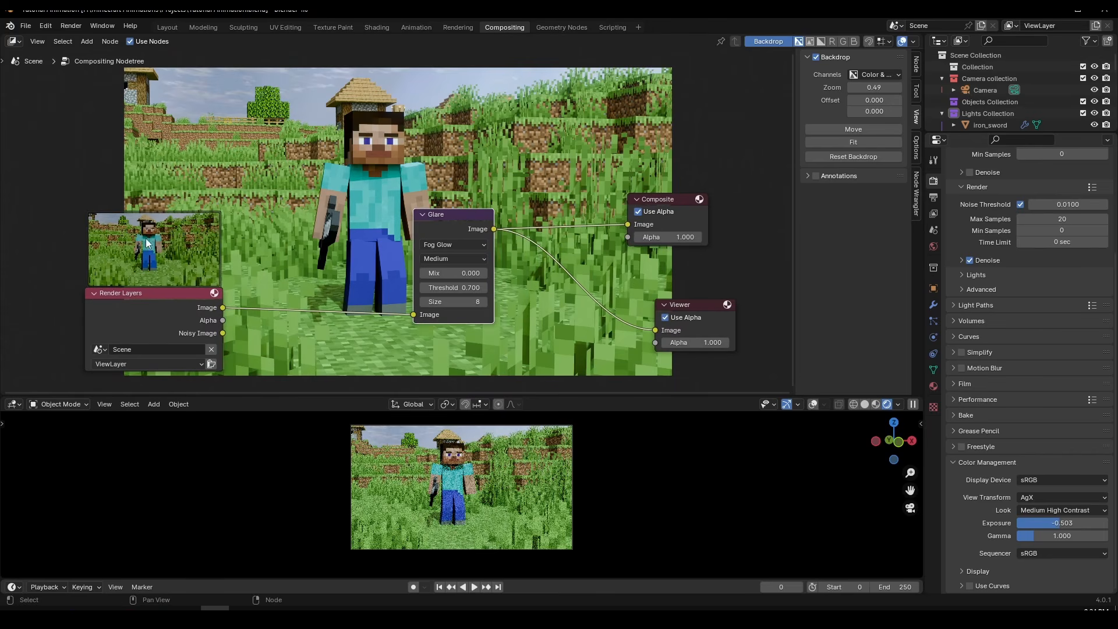
pyautogui.moveTo(174, 303); pyautogui.dragTo(181, 278)
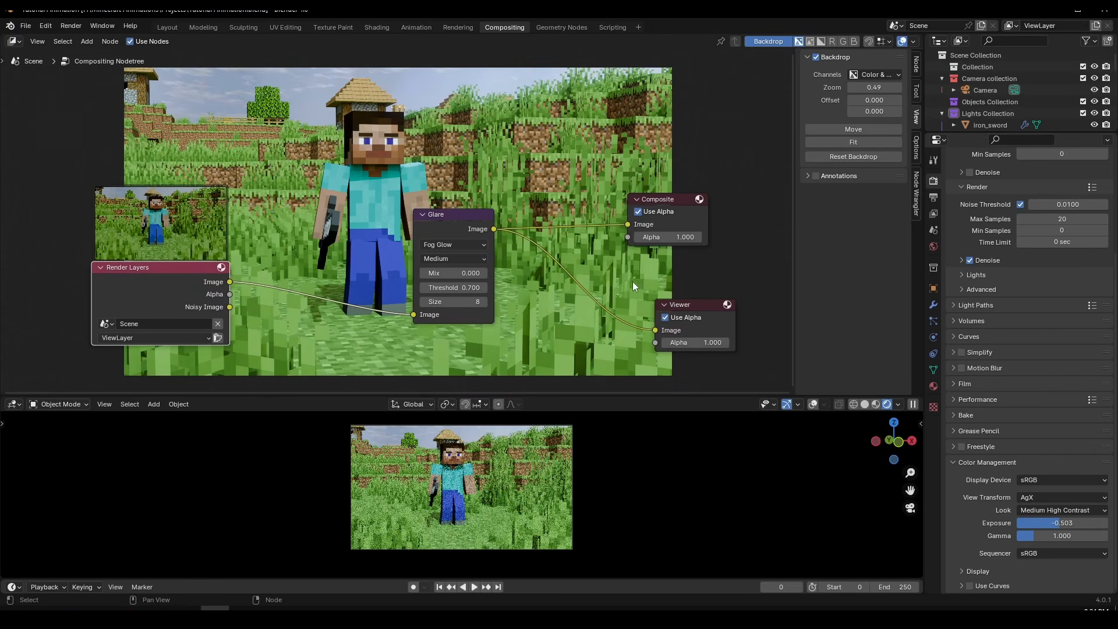
pyautogui.scroll(2, 443, 502)
pyautogui.moveTo(489, 397); pyautogui.dragTo(489, 313)
pyautogui.scroll(3, 536, 442)
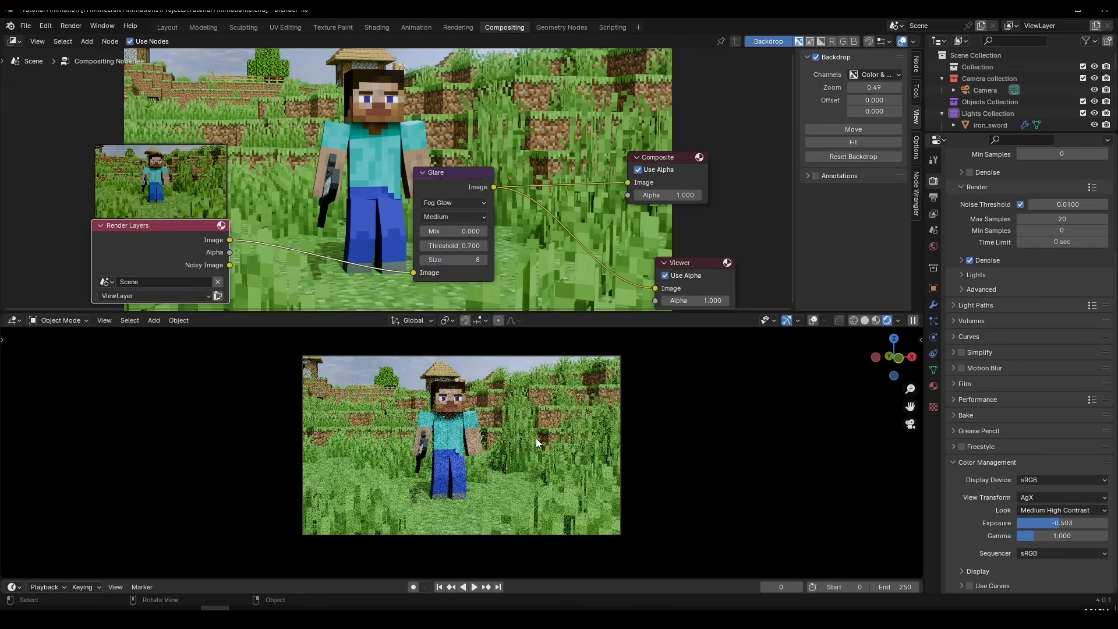
# Set the viewport shading's Compositor option to Always while viewing the character from outside the camera
pyautogui.scroll(4, 515, 424)
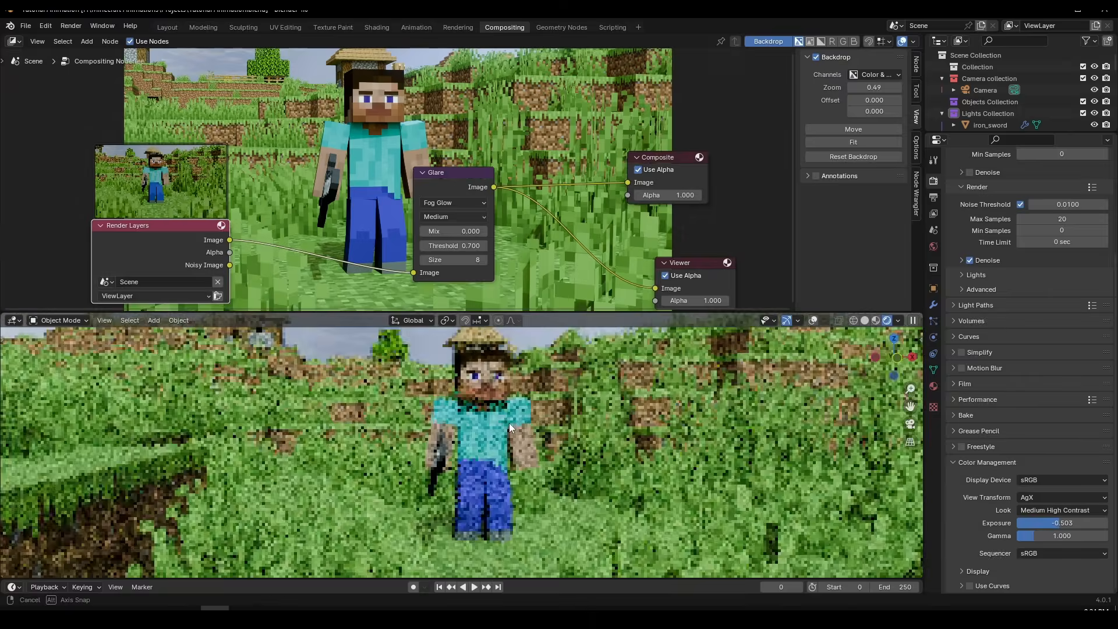
pyautogui.scroll(-5, 511, 428)
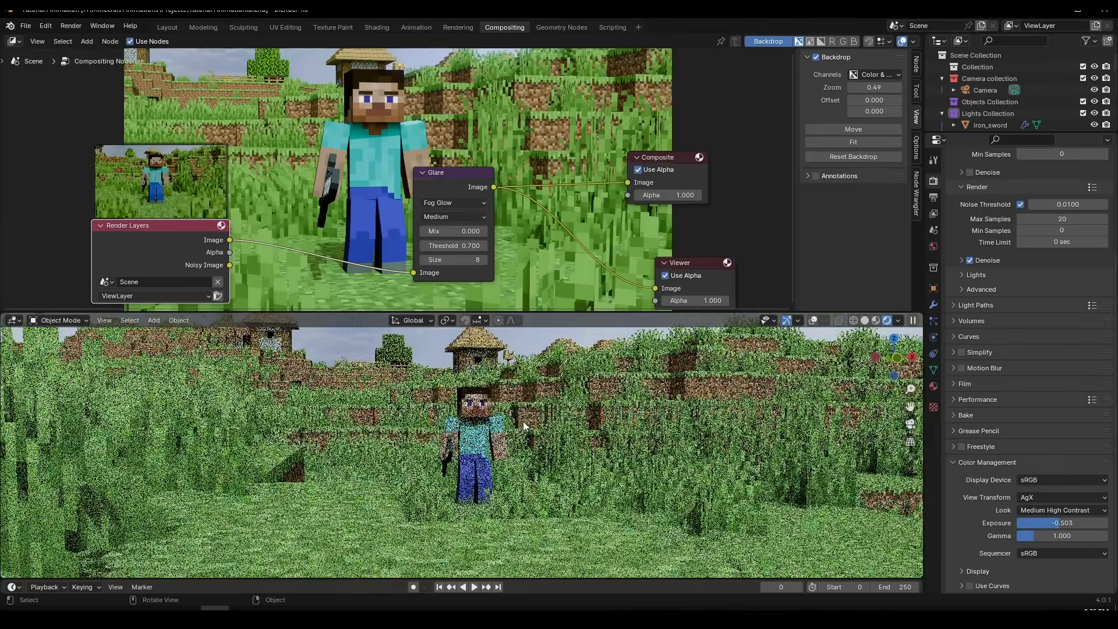
pyautogui.moveTo(512, 431); pyautogui.dragTo(536, 384, button='middle')
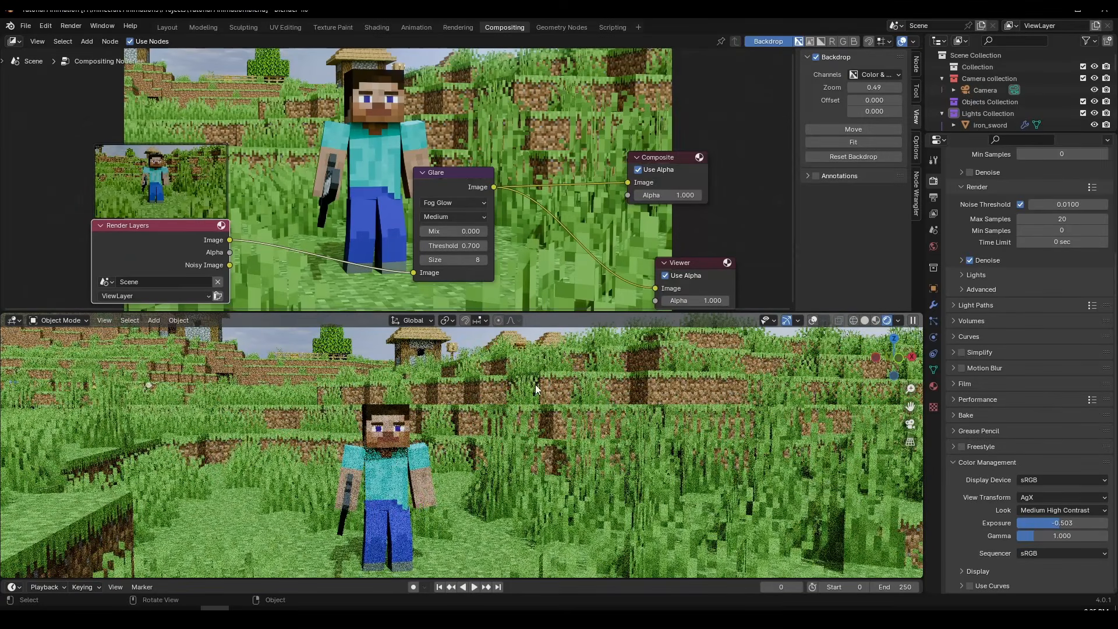
pyautogui.click(899, 321)
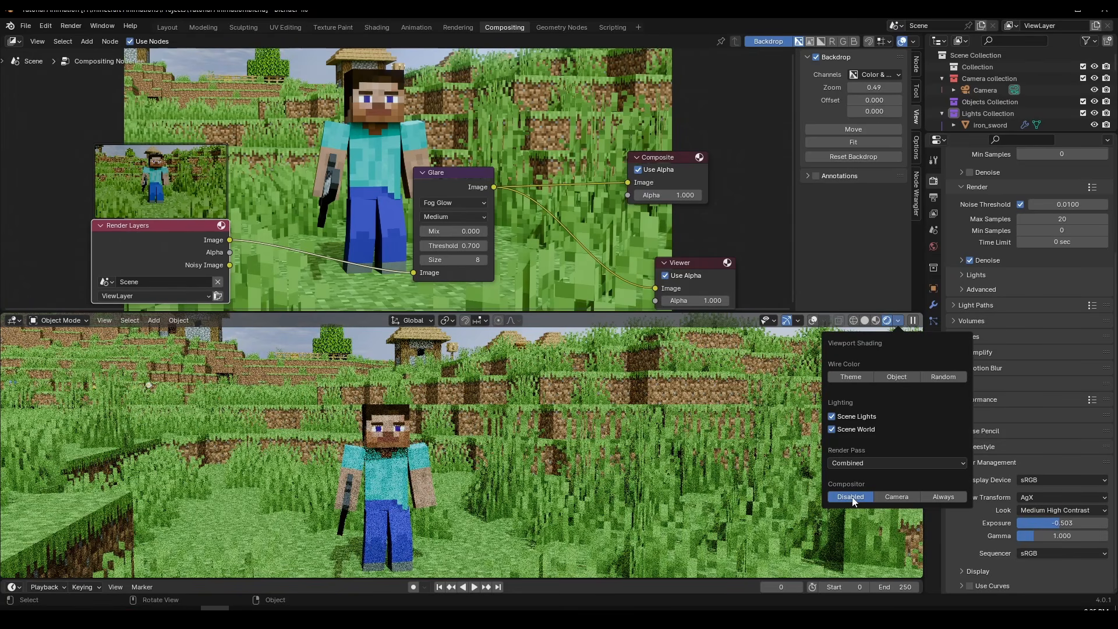
pyautogui.click(943, 501)
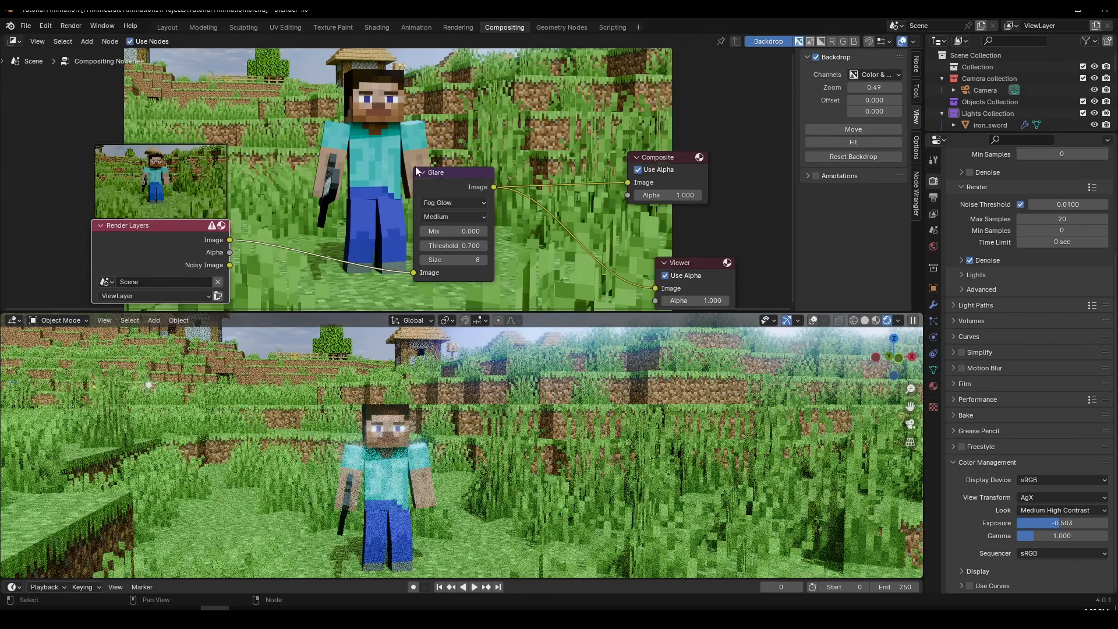
pyautogui.moveTo(488, 441)
pyautogui.mouseDown(button='middle')
pyautogui.moveTo(456, 437)
pyautogui.moveTo(487, 443)
pyautogui.mouseUp(button='middle')
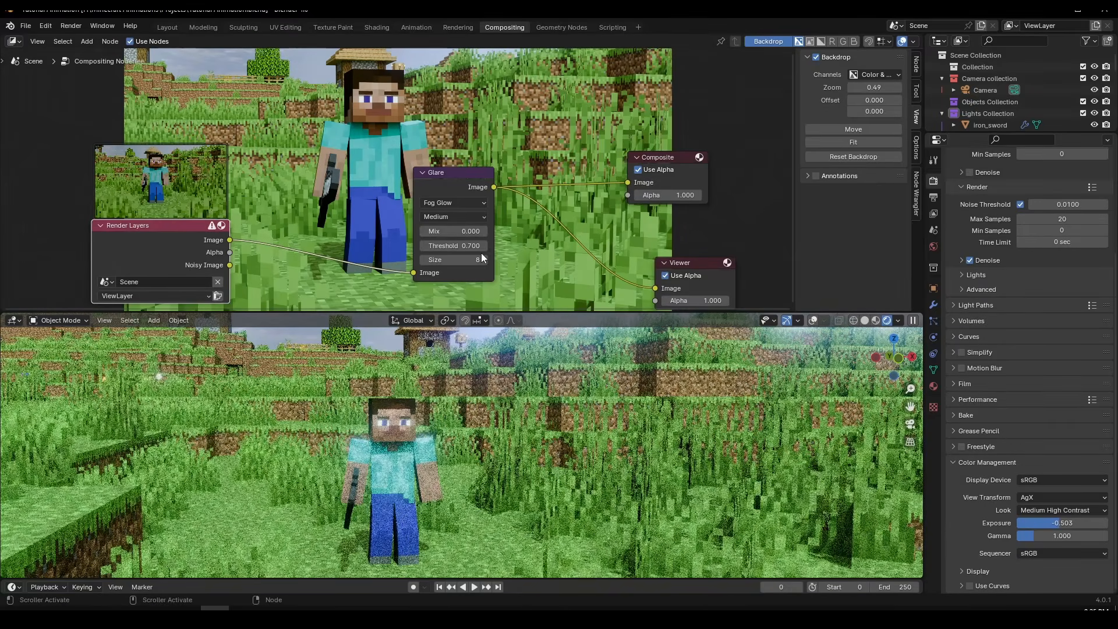
# Try a Glare threshold of 0, check it through the camera, and undo the threshold change
pyautogui.moveTo(460, 246); pyautogui.dragTo(402, 246)
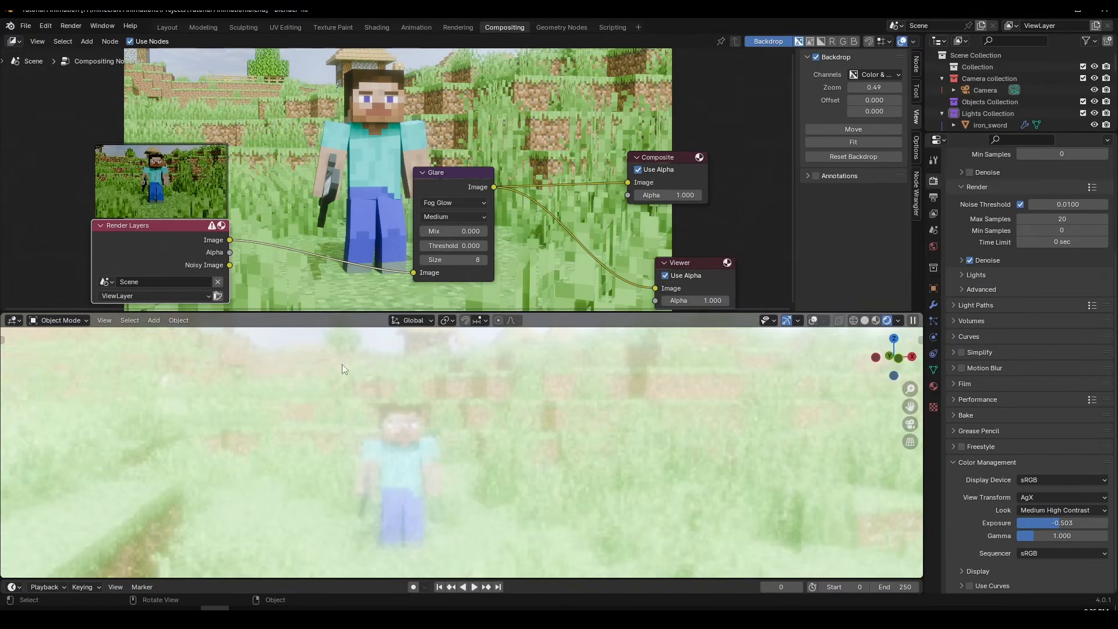
pyautogui.moveTo(446, 460); pyautogui.dragTo(467, 452, button='middle')
pyautogui.press('KP_0')
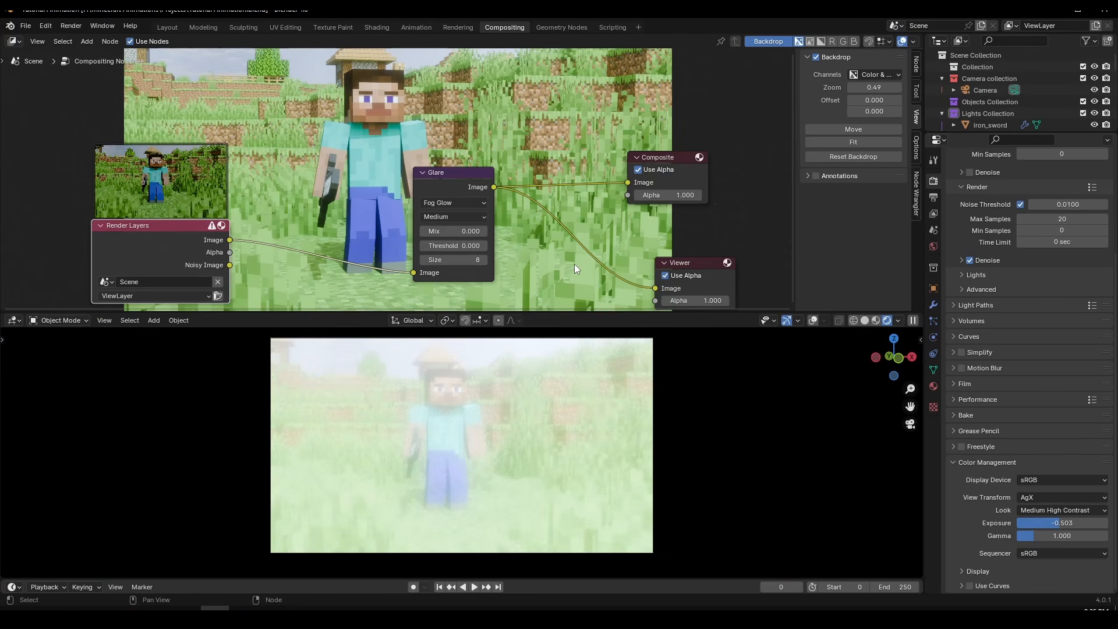
pyautogui.hotkey('ctrl', 'z')
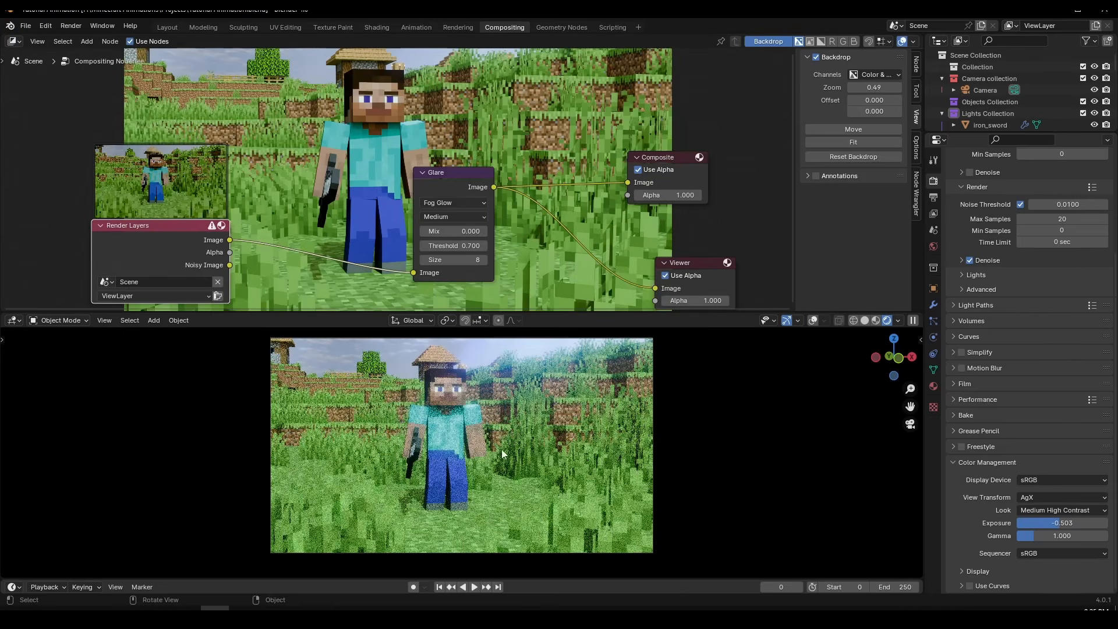
# Inspect the live glow from a free angle and through the camera, and return the viewport to Solid shading
pyautogui.moveTo(490, 452); pyautogui.dragTo(351, 439, button='middle')
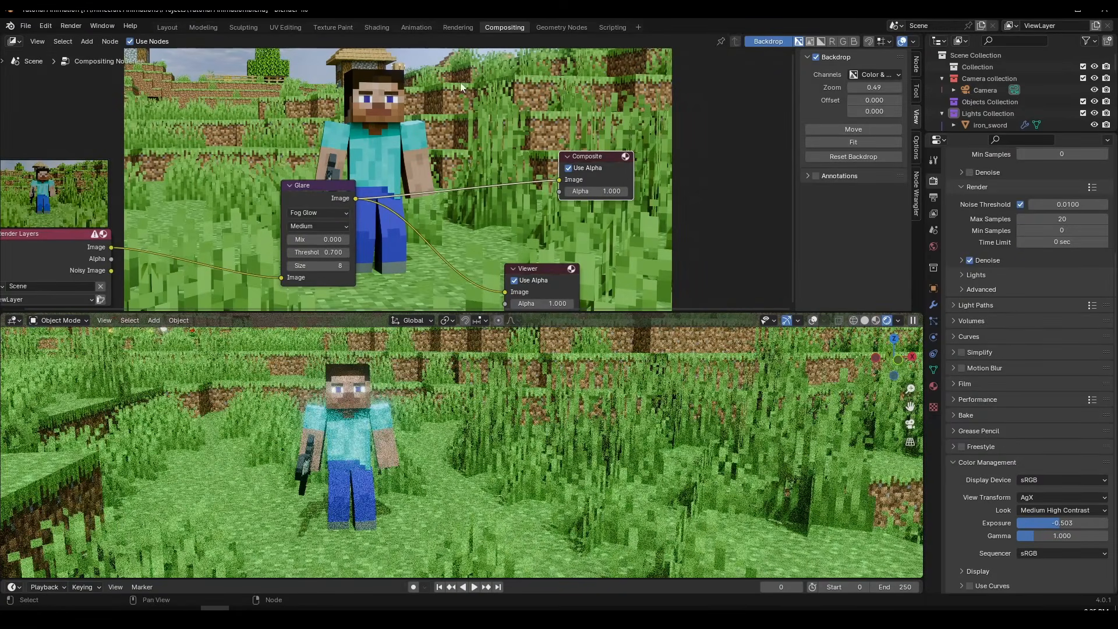
pyautogui.moveTo(361, 102); pyautogui.dragTo(381, 120, button='middle')
pyautogui.moveTo(270, 191); pyautogui.dragTo(357, 141, button='middle')
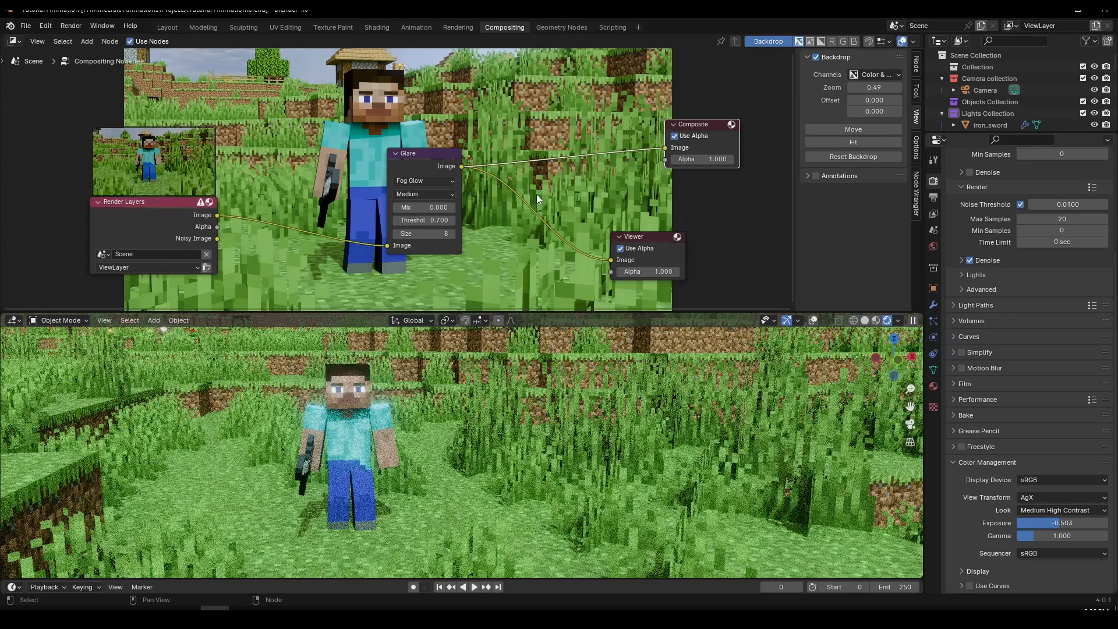
pyautogui.press('KP_0')
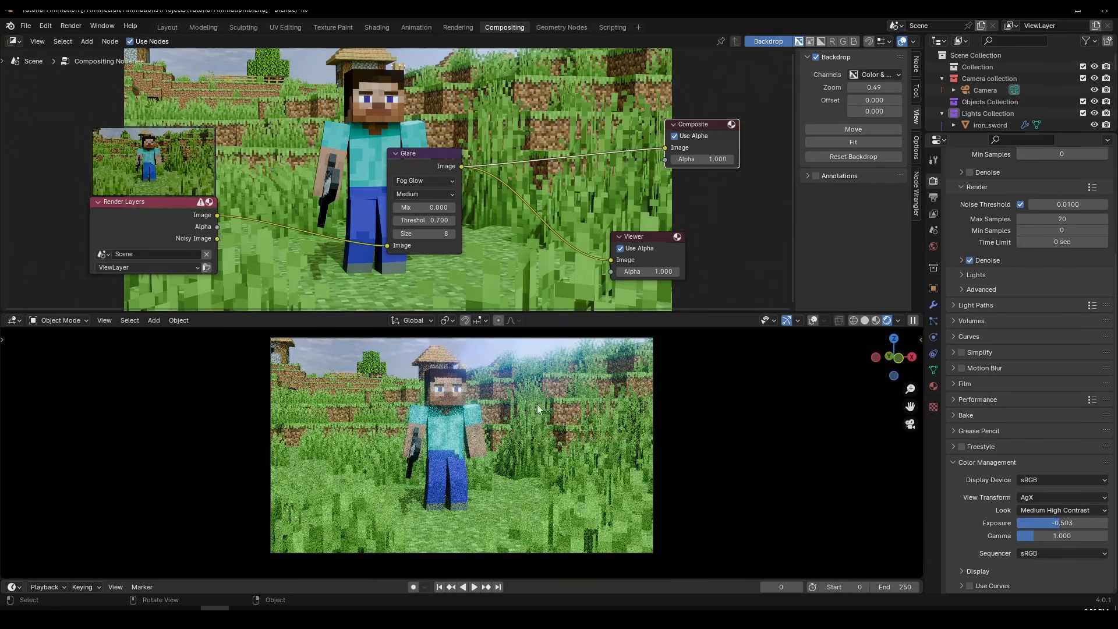
pyautogui.keyDown('shift'); pyautogui.moveTo(531, 407); pyautogui.dragTo(531, 411, button='middle'); pyautogui.keyUp('shift')
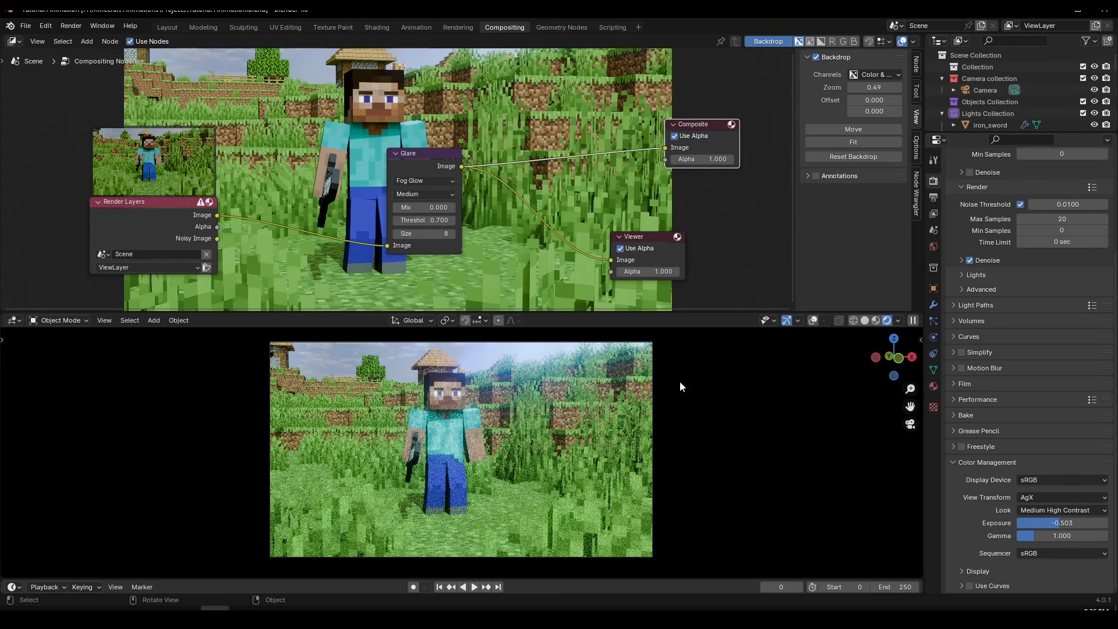
pyautogui.click(900, 321)
pyautogui.click(865, 322)
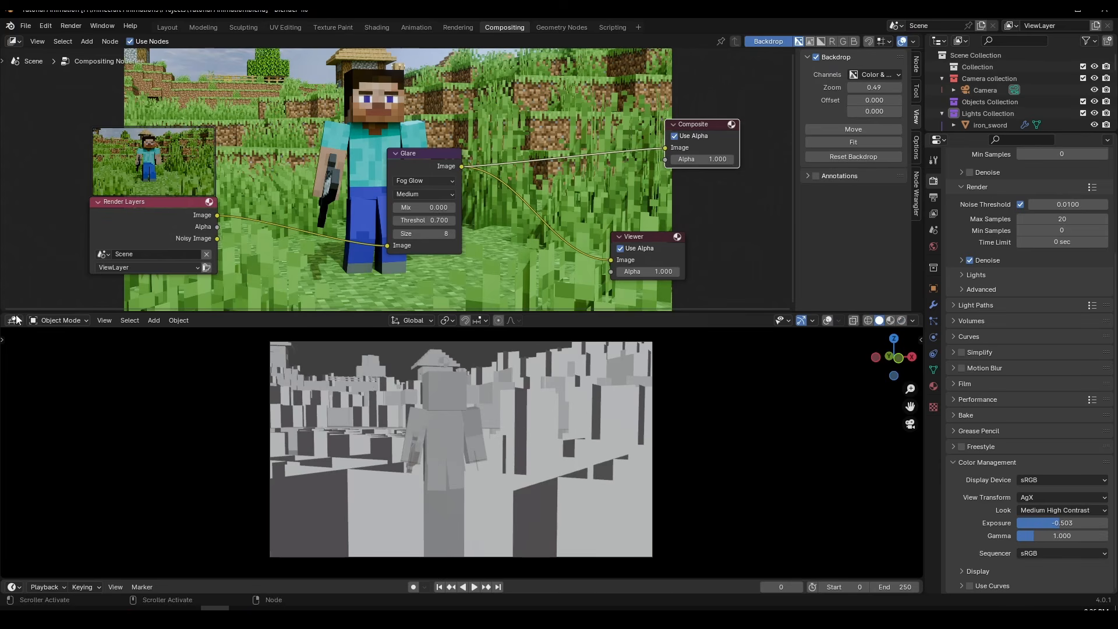
# Switch to the Layout workspace and show its viewport in Material Preview shading, looking down on the character and camera
pyautogui.click(171, 27)
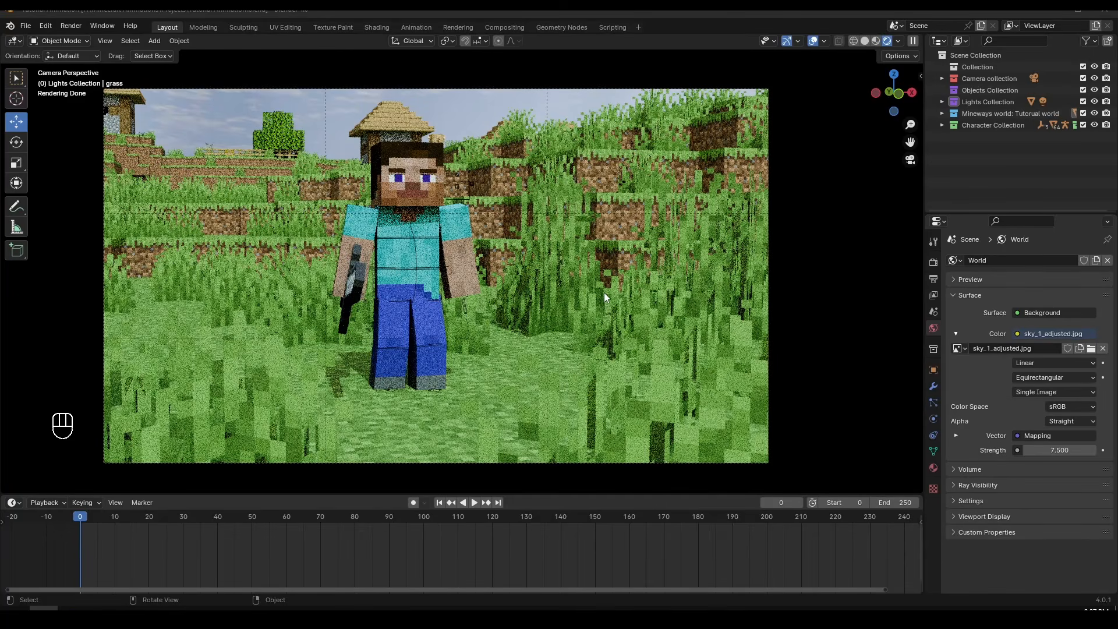
pyautogui.moveTo(509, 251); pyautogui.dragTo(555, 284, button='middle')
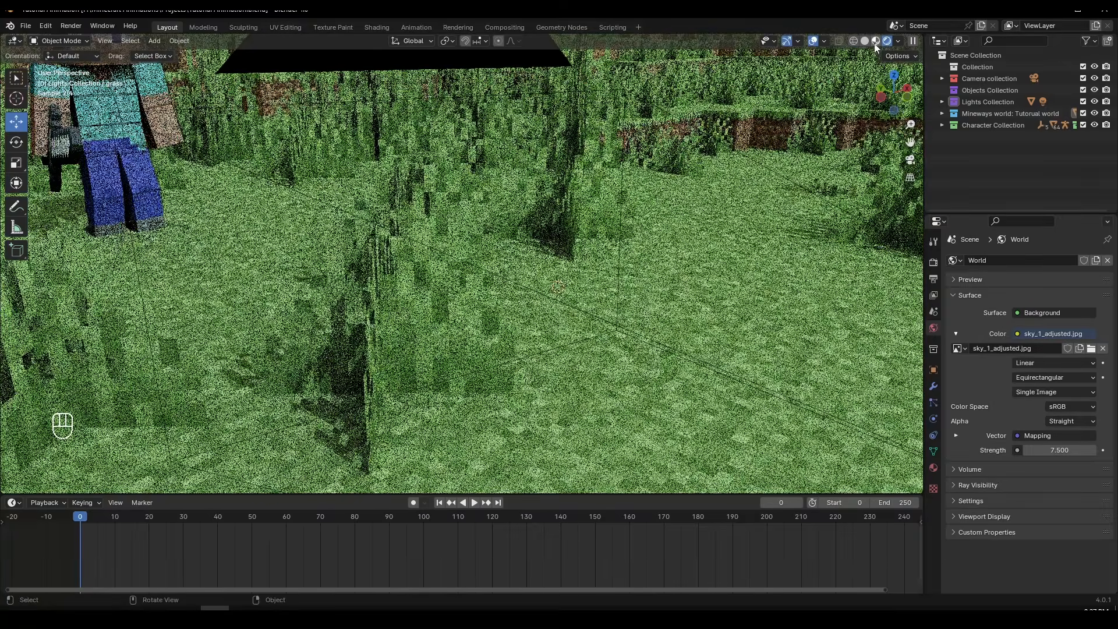
pyautogui.click(875, 42)
pyautogui.scroll(-4, 510, 217)
pyautogui.keyDown('shift'); pyautogui.moveTo(375, 211); pyautogui.dragTo(603, 431, button='middle'); pyautogui.keyUp('shift')
pyautogui.scroll(-3, 533, 317)
pyautogui.moveTo(525, 296); pyautogui.dragTo(402, 309, button='middle')
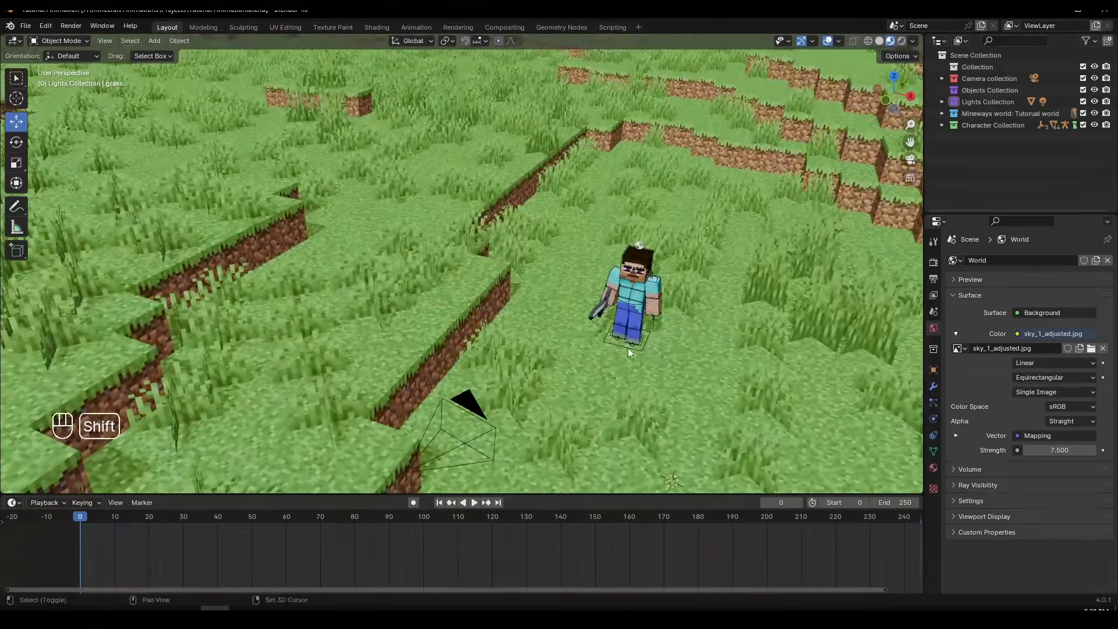
# Examine the landscape, sky and village around the character, using walk navigation as well
pyautogui.keyDown('shift'); pyautogui.moveTo(628, 348); pyautogui.dragTo(493, 254, button='middle'); pyautogui.keyUp('shift')
pyautogui.scroll(-3, 495, 247)
pyautogui.keyDown('shift'); pyautogui.moveTo(558, 85); pyautogui.dragTo(640, 124, button='middle'); pyautogui.keyUp('shift')
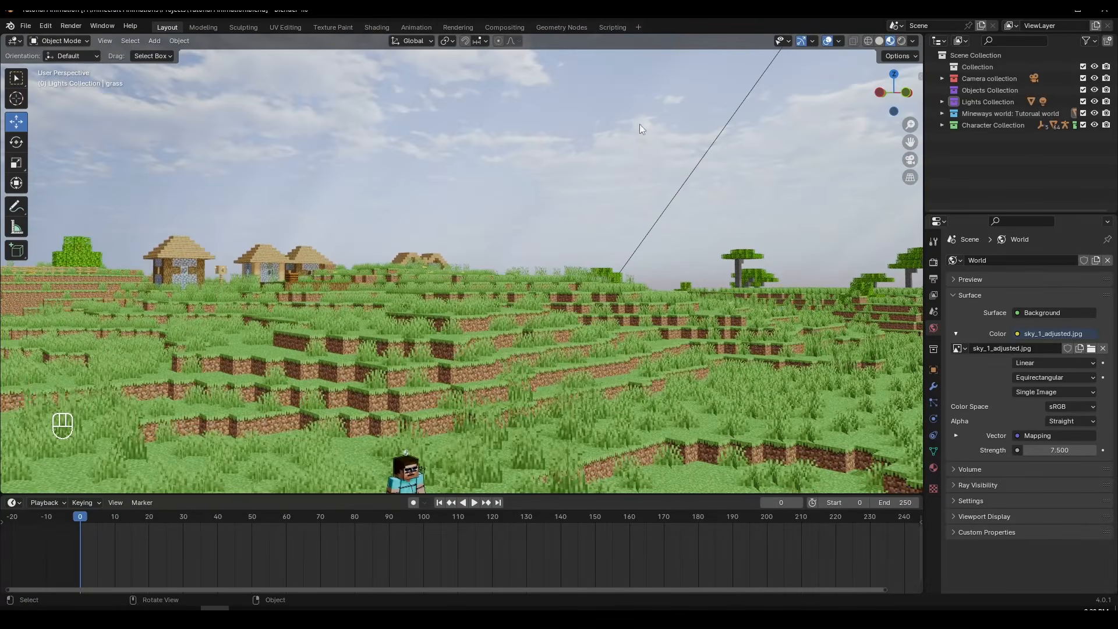
pyautogui.moveTo(698, 161); pyautogui.dragTo(541, 239, button='middle')
pyautogui.hotkey('shift', 'f')
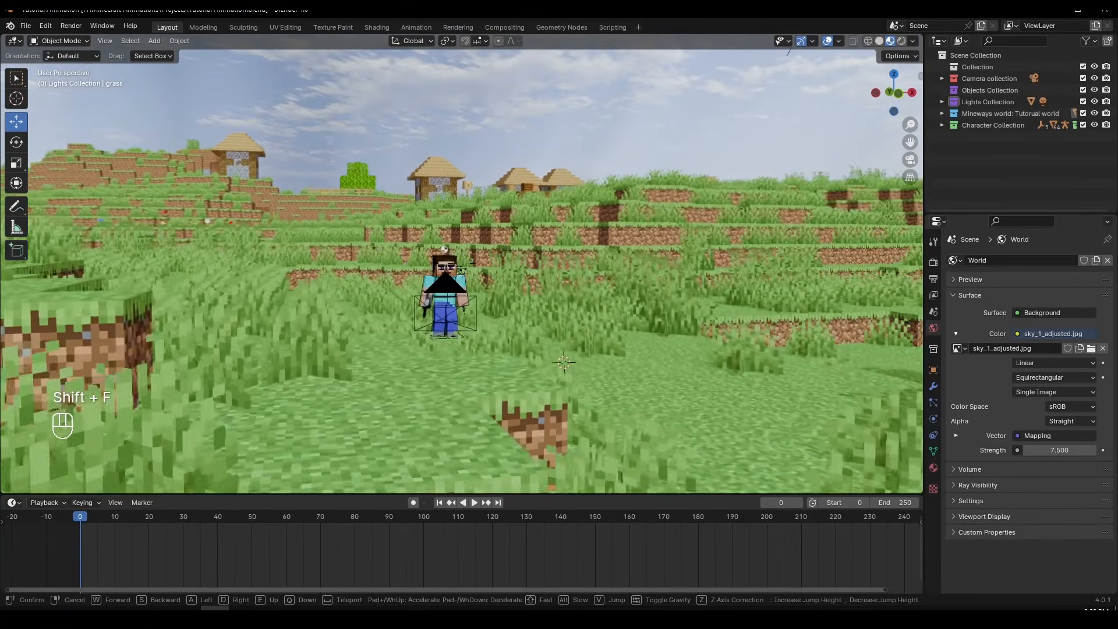
pyautogui.press('w')
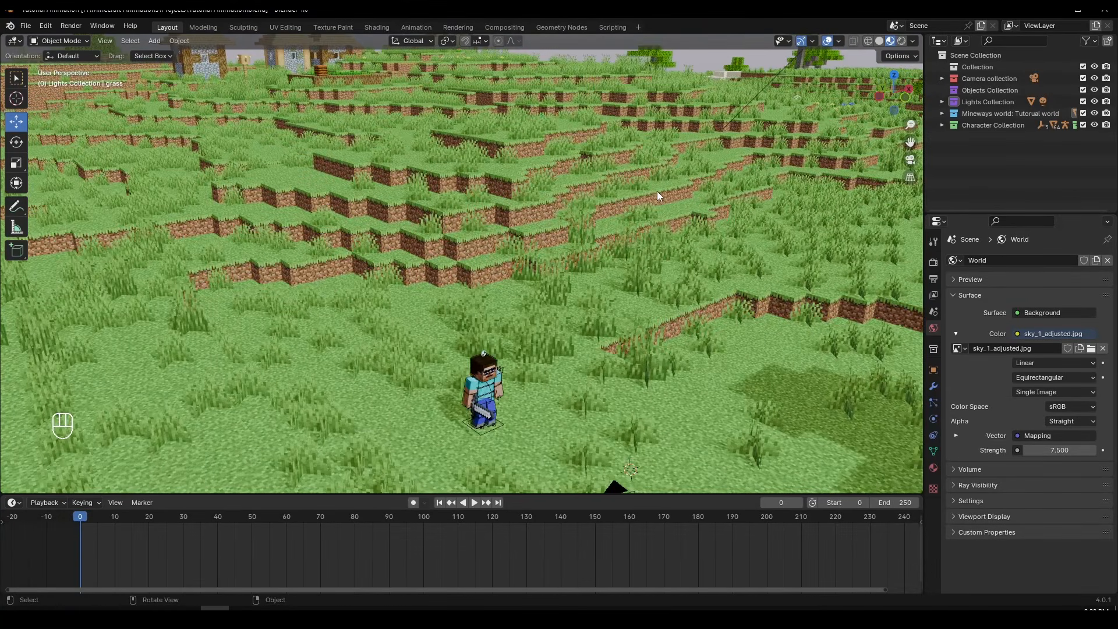
pyautogui.moveTo(644, 282); pyautogui.dragTo(591, 252, button='middle')
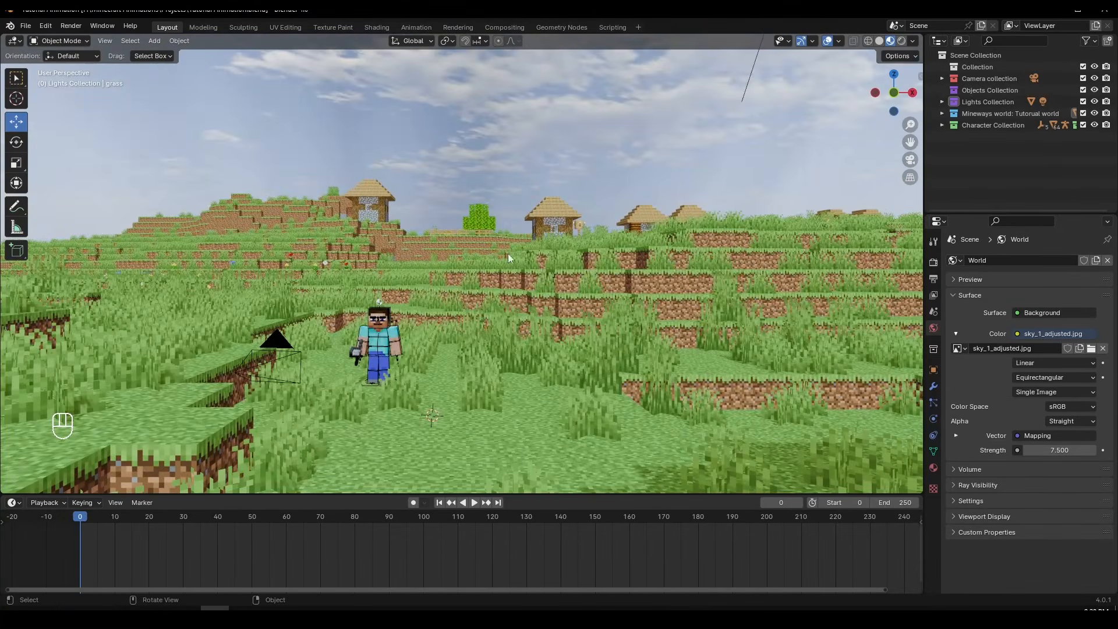
pyautogui.moveTo(534, 295); pyautogui.dragTo(553, 303, button='middle')
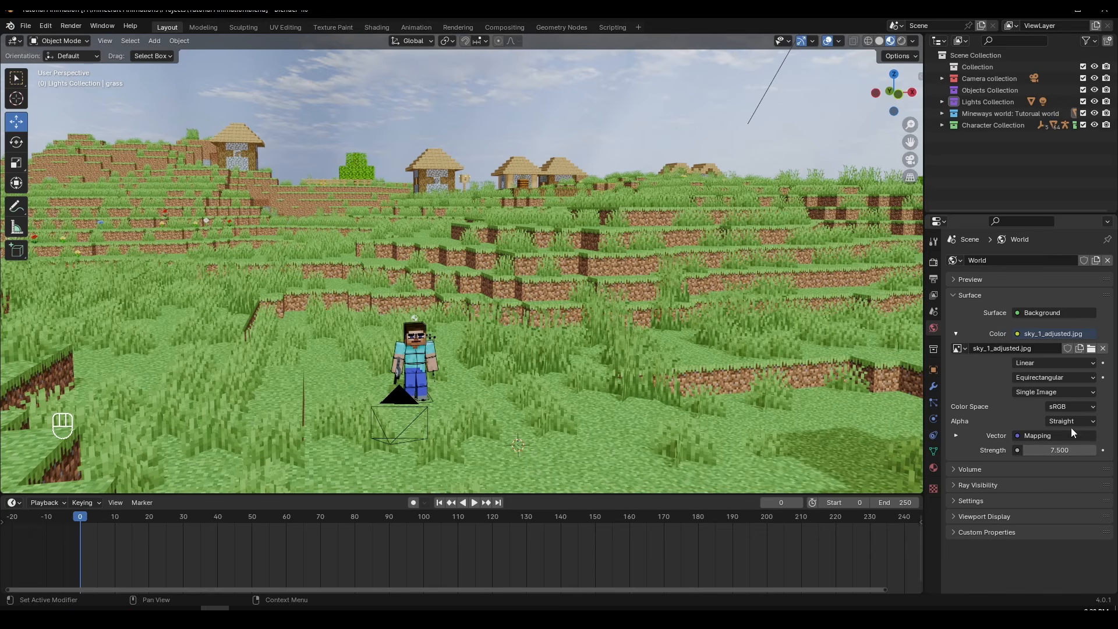
# Unlink the World with the sky image from the scene and set the viewport to Solid shading
pyautogui.click(1108, 261)
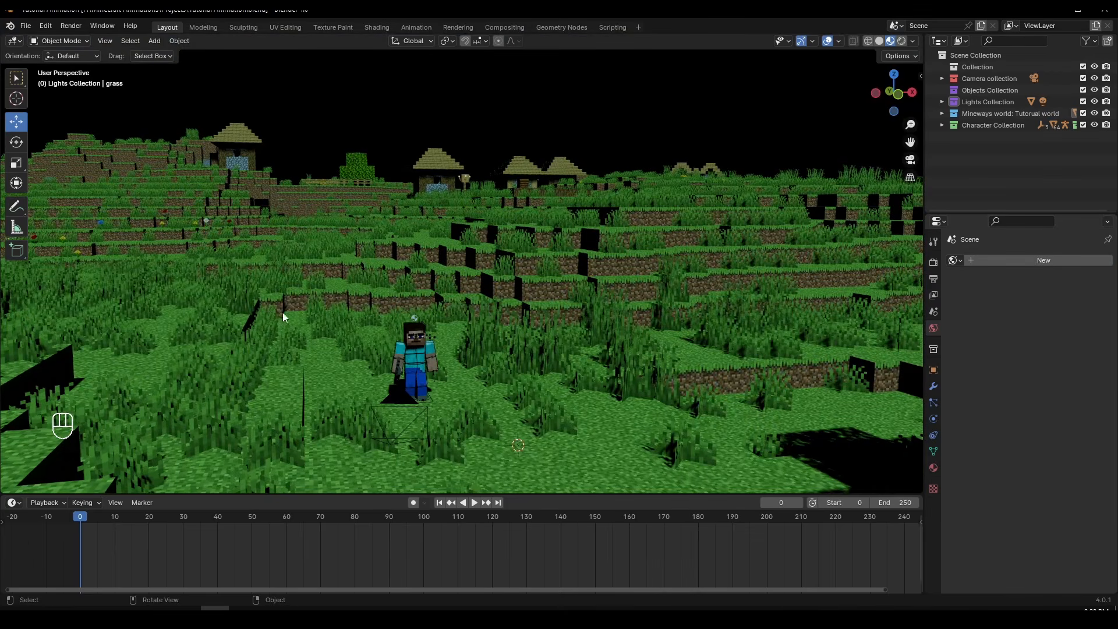
pyautogui.moveTo(540, 233); pyautogui.dragTo(667, 209, button='middle')
pyautogui.click(879, 42)
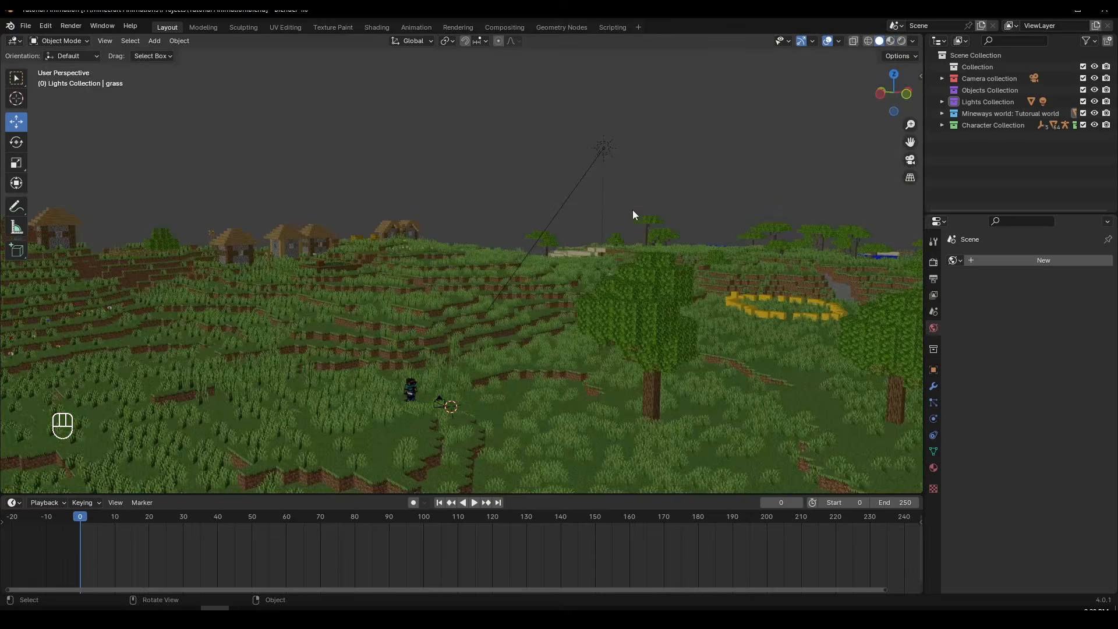
# Delete the Sun light above the landscape
pyautogui.click(605, 152)
pyautogui.moveTo(605, 152); pyautogui.dragTo(490, 312, button='middle')
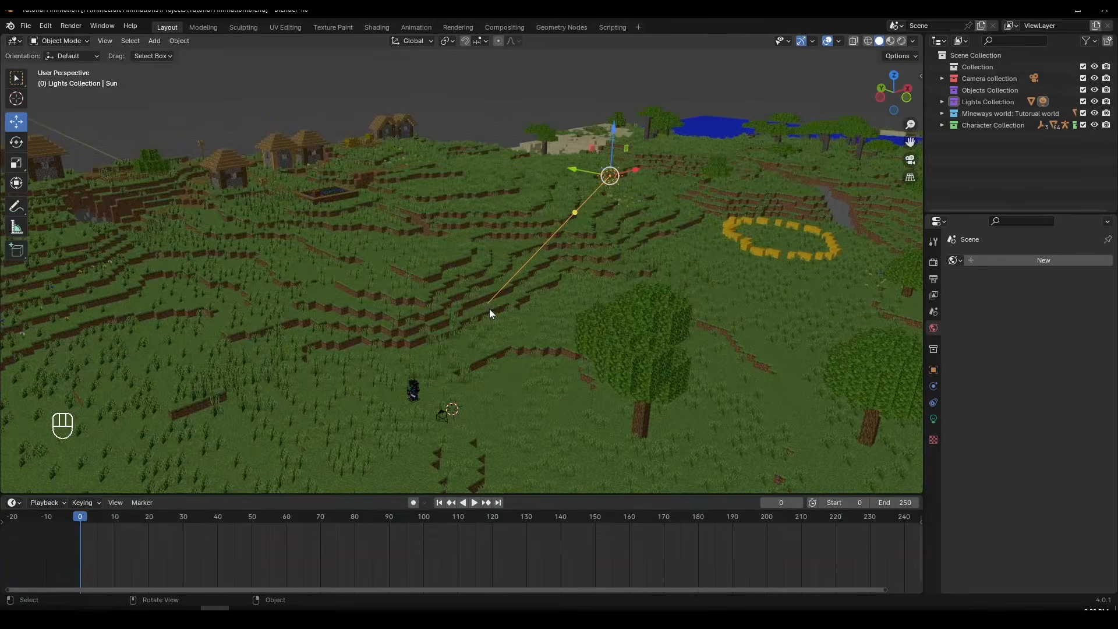
pyautogui.press('x')
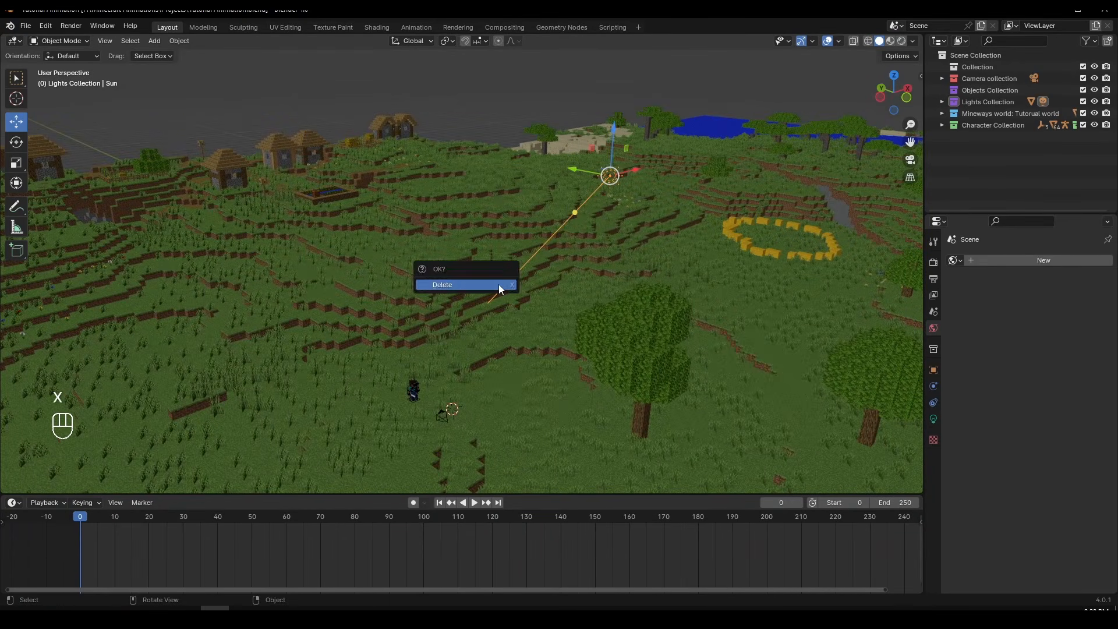
pyautogui.click(499, 287)
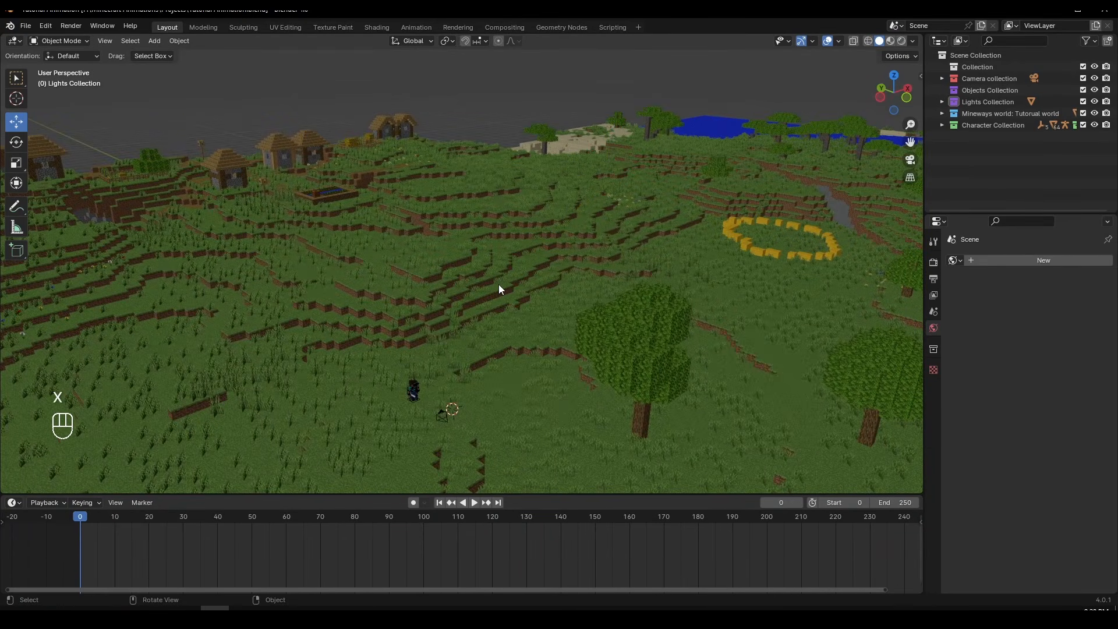
# Show the viewport in Rendered shading and create a new World whose background color is a Nishita Sky Texture
pyautogui.click(900, 42)
pyautogui.moveTo(625, 193)
pyautogui.mouseDown(button='middle')
pyautogui.moveTo(561, 220)
pyautogui.moveTo(551, 208)
pyautogui.mouseUp(button='middle')
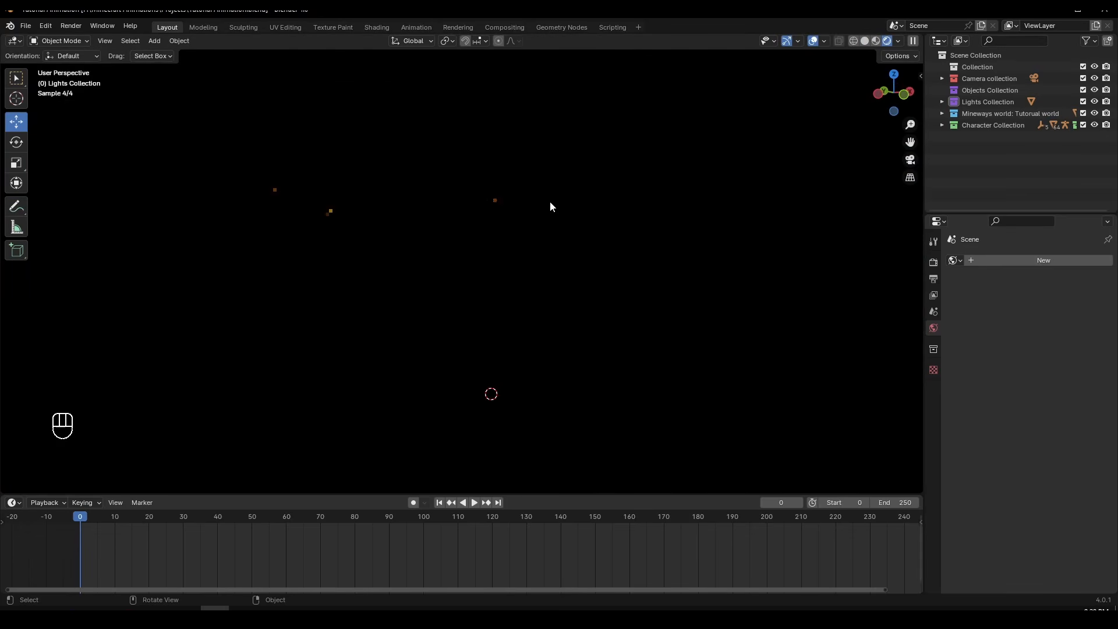
pyautogui.click(1043, 262)
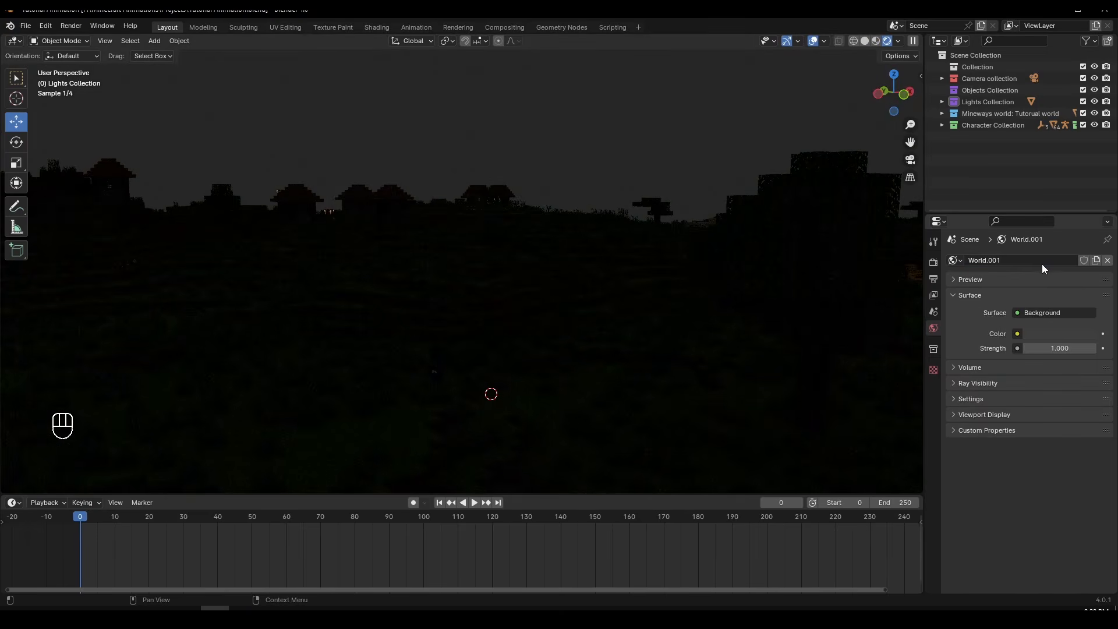
pyautogui.click(1018, 331)
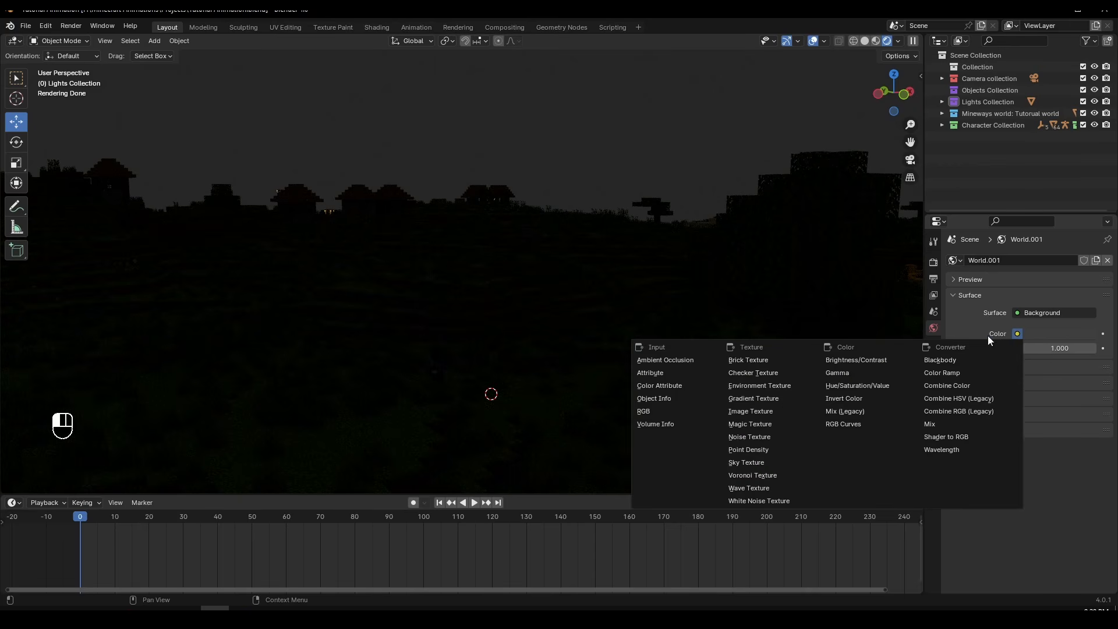
pyautogui.click(779, 461)
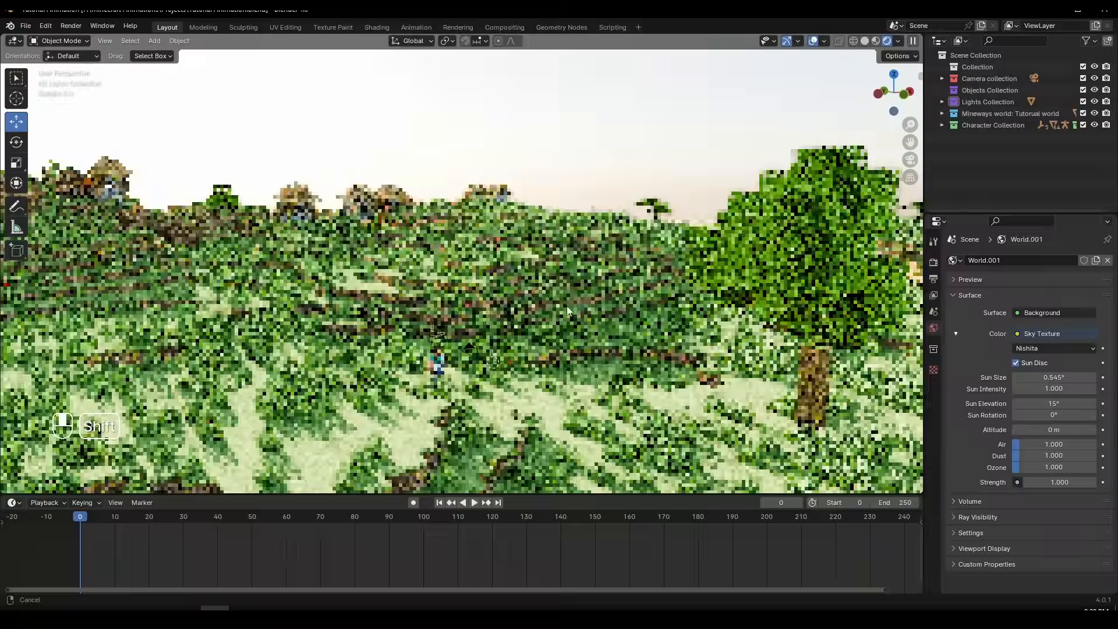
# Set the sky texture's sun rotation to 131° and view the scene through the camera
pyautogui.scroll(3, 538, 343)
pyautogui.moveTo(539, 343); pyautogui.dragTo(403, 344, button='middle')
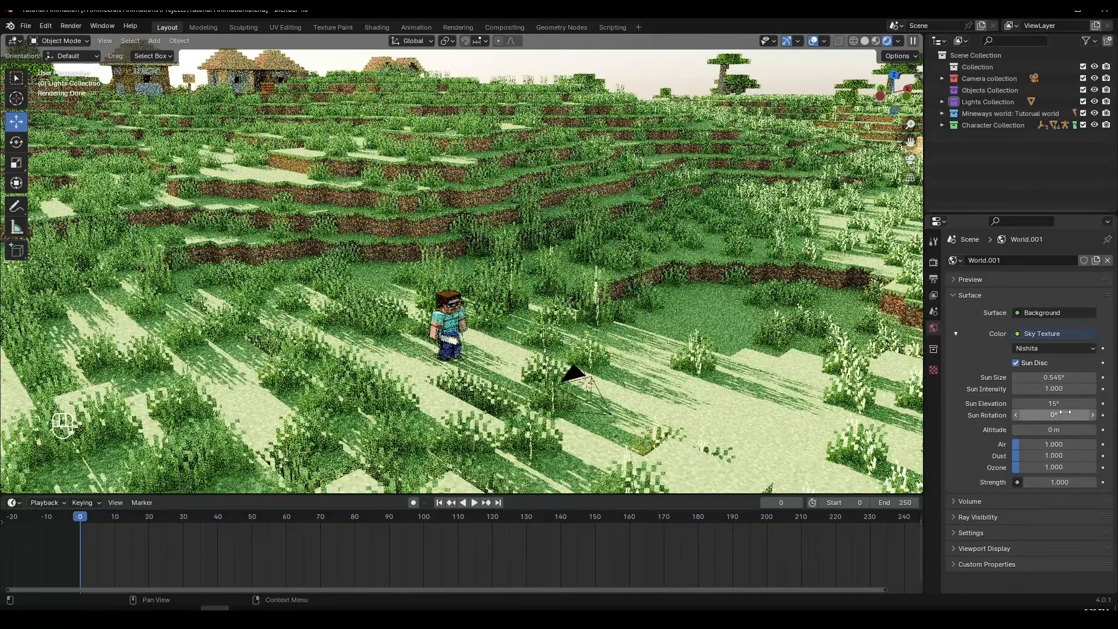
pyautogui.moveTo(1055, 415); pyautogui.dragTo(1107, 415)
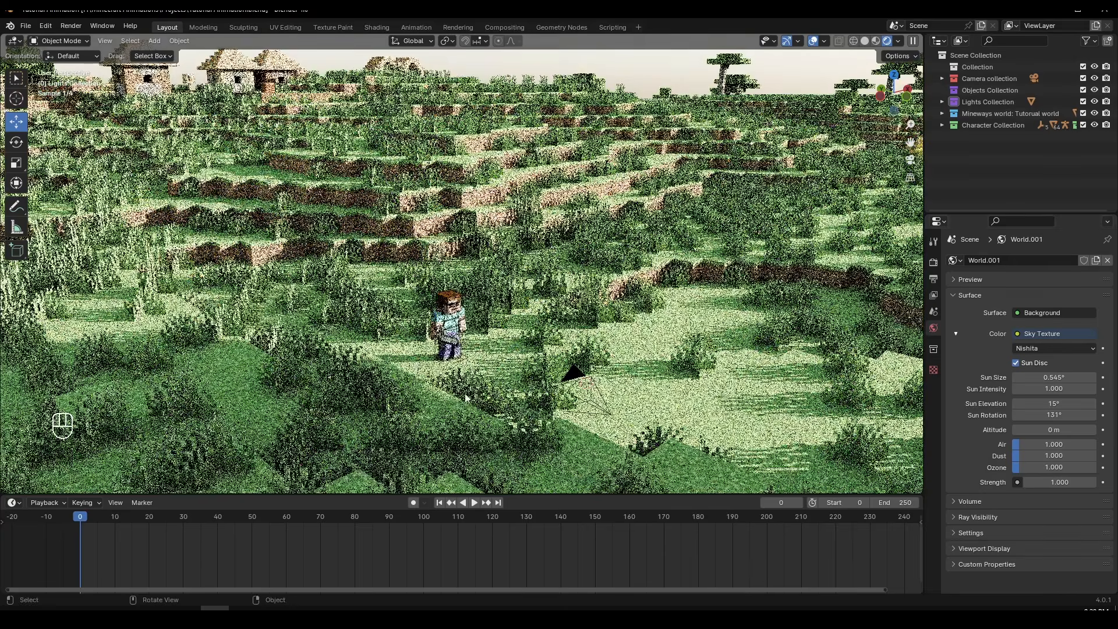
pyautogui.press('KP_0')
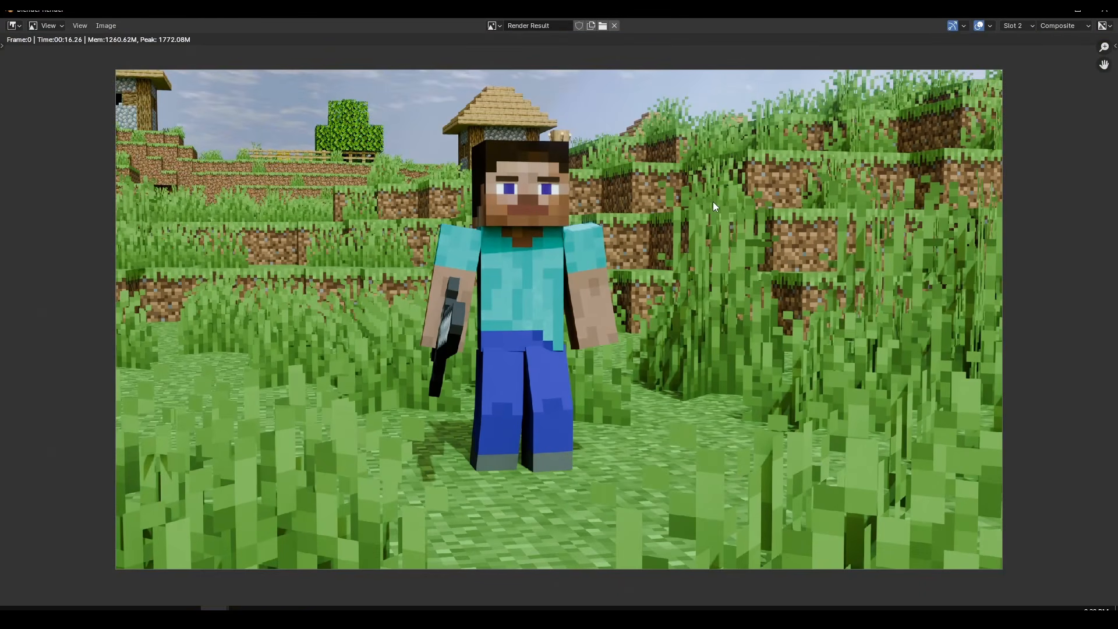
# Render the camera shot with the sky lighting into render slot 3 and close the render window
pyautogui.moveTo(644, 239); pyautogui.dragTo(626, 218, button='middle')
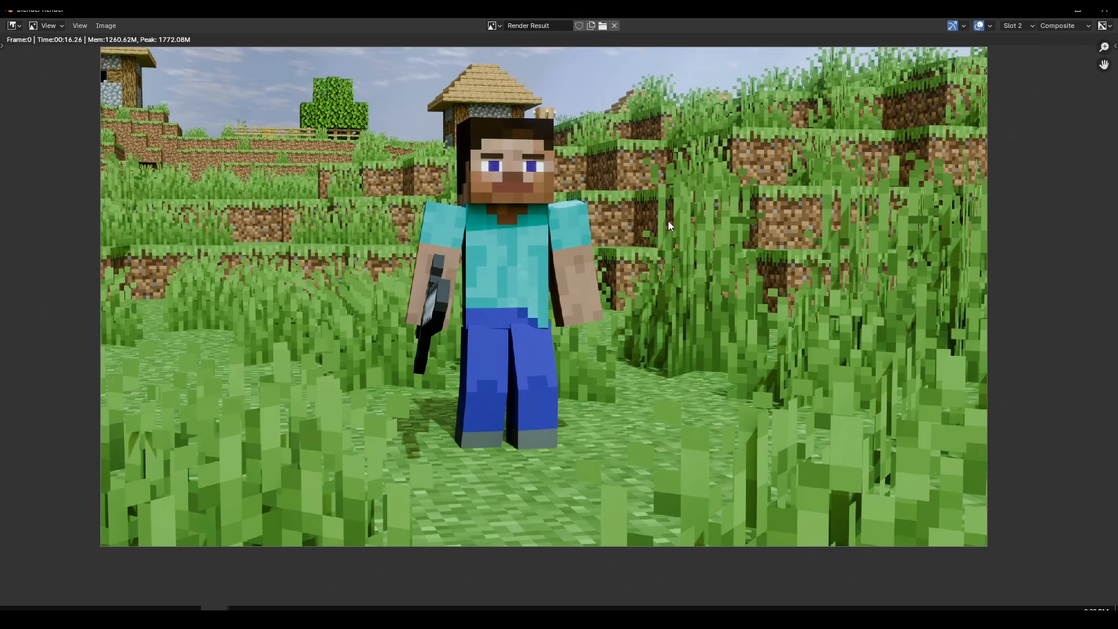
pyautogui.press('j')
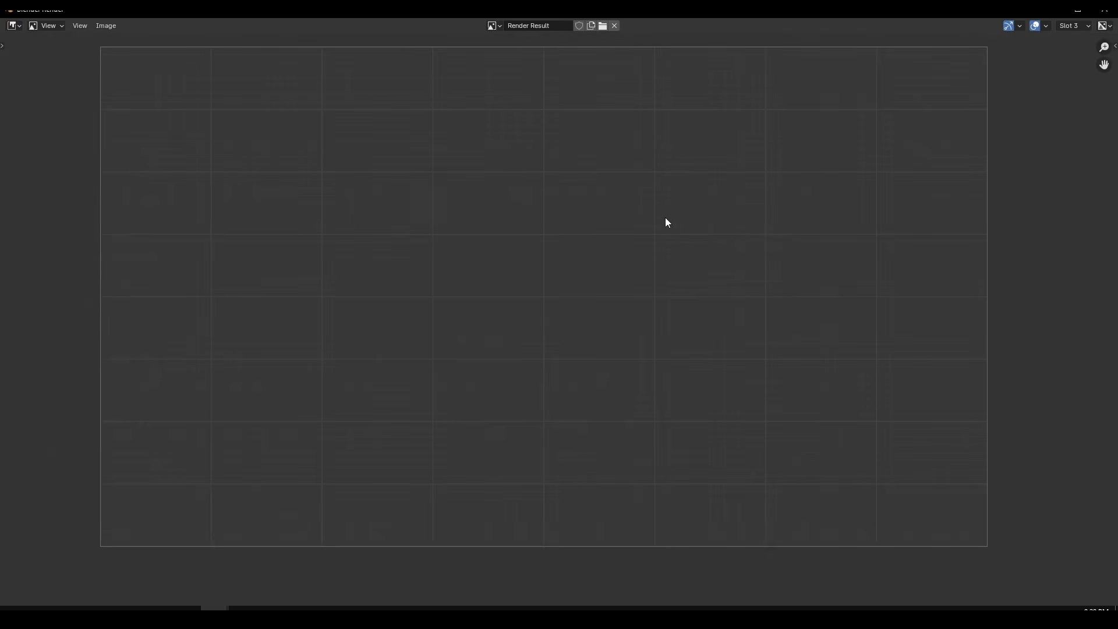
pyautogui.press('F12')
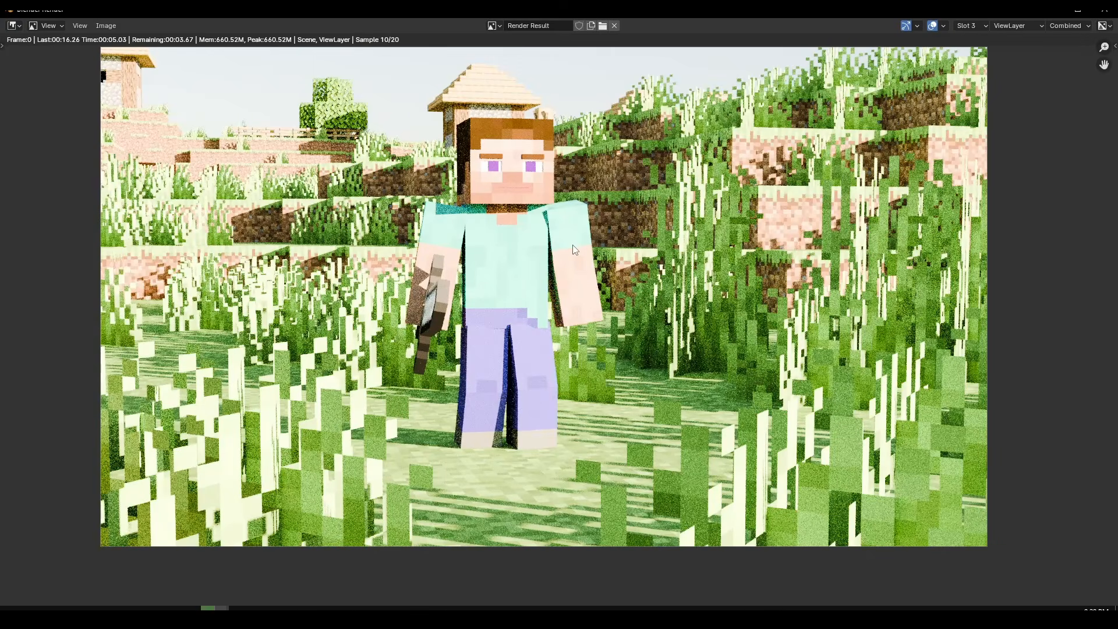
pyautogui.press('Escape')
# Set the Glare node's threshold to 1.000 in the compositing node tree
pyautogui.moveTo(341, 107); pyautogui.dragTo(327, 167, button='middle')
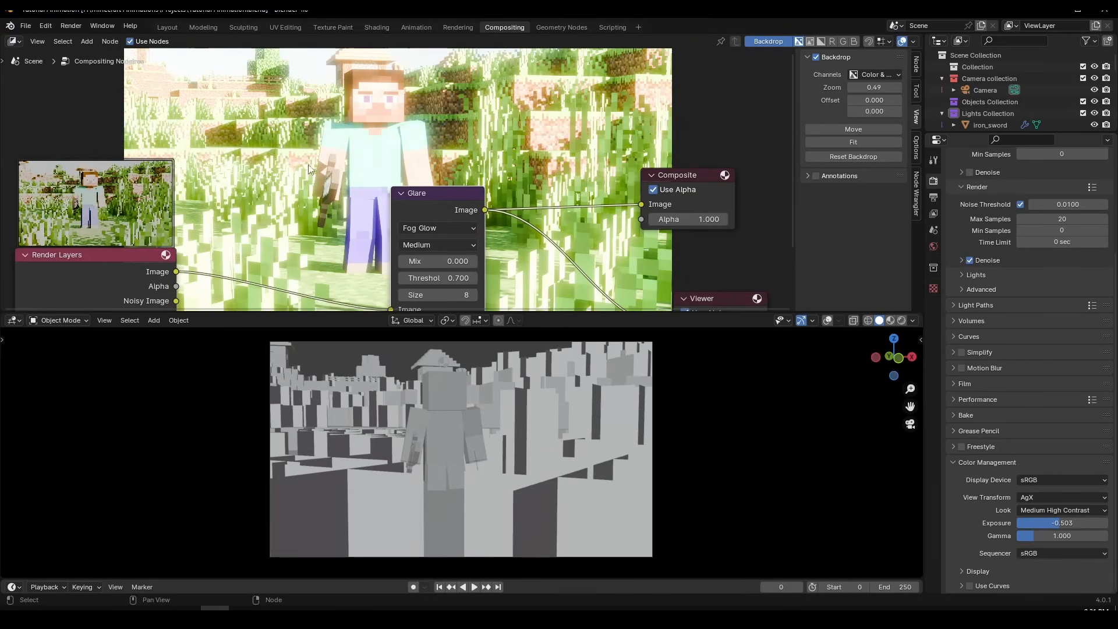
pyautogui.moveTo(468, 283); pyautogui.dragTo(458, 254, button='middle')
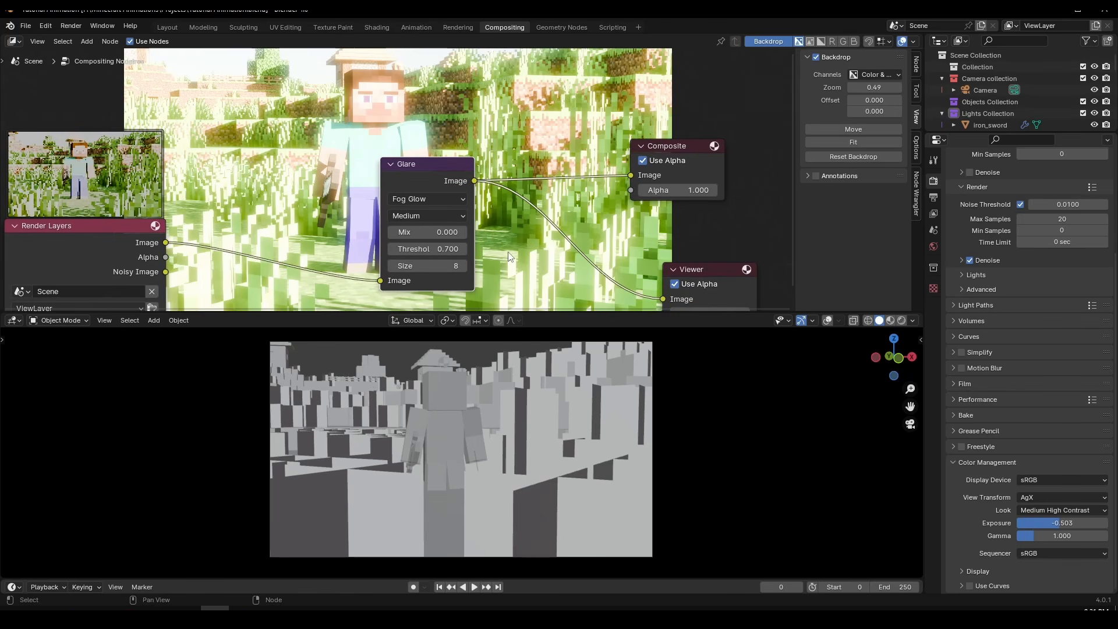
pyautogui.click(444, 248)
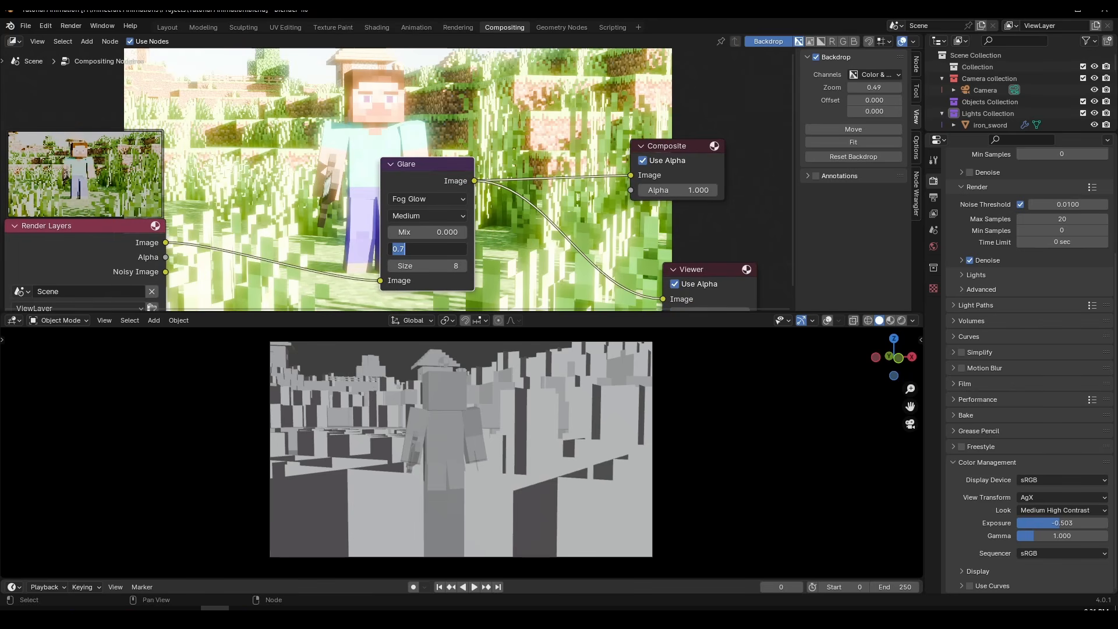
pyautogui.press('Return')
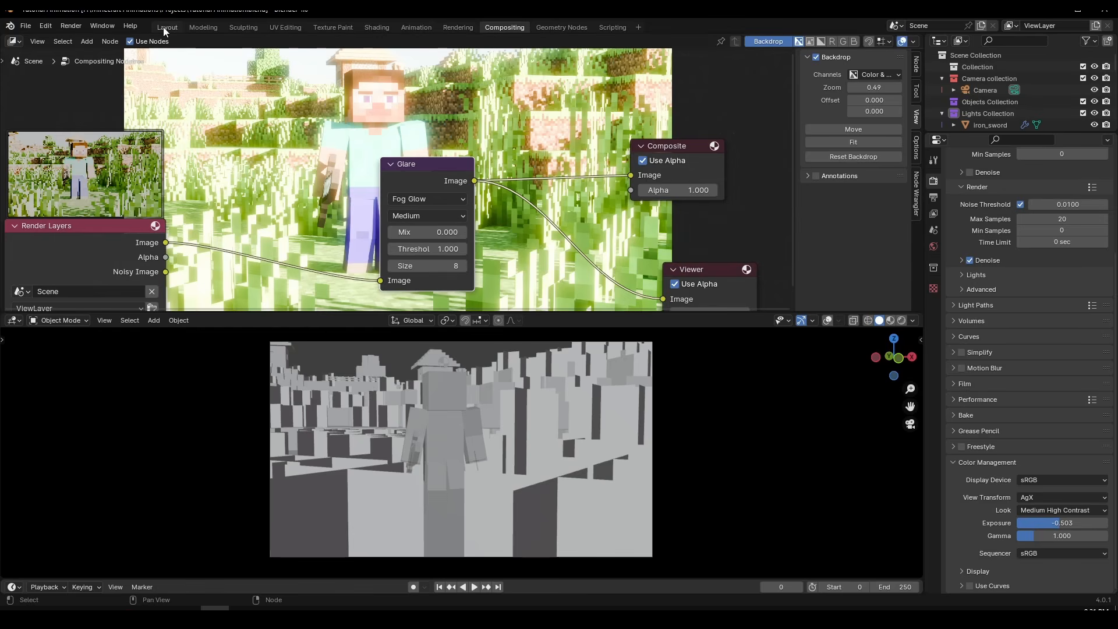
# Return to the Layout workspace and lower the World background strength to 0.200
pyautogui.click(166, 28)
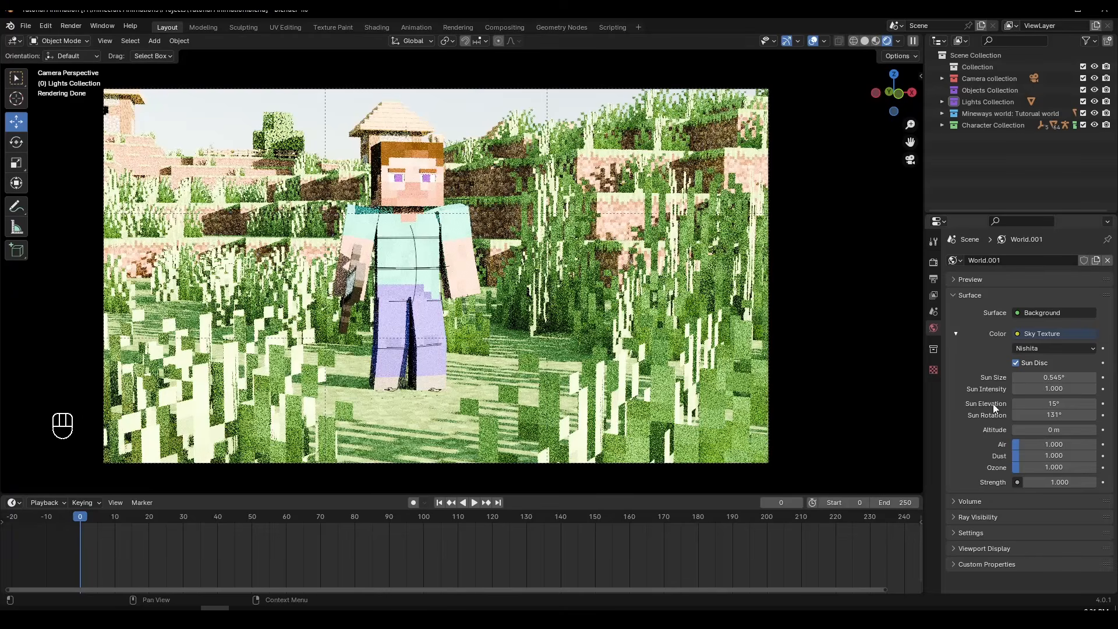
pyautogui.click(1028, 482)
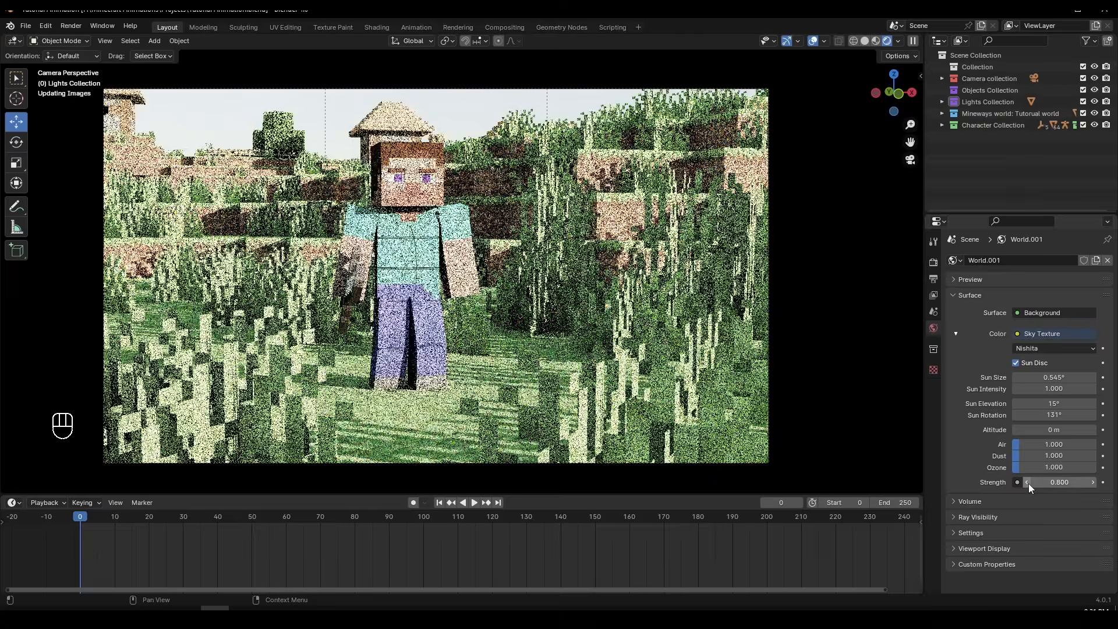
pyautogui.click(1027, 482)
pyautogui.click(1028, 482)
pyautogui.click(1028, 482)
pyautogui.click(1029, 483)
pyautogui.click(1028, 483)
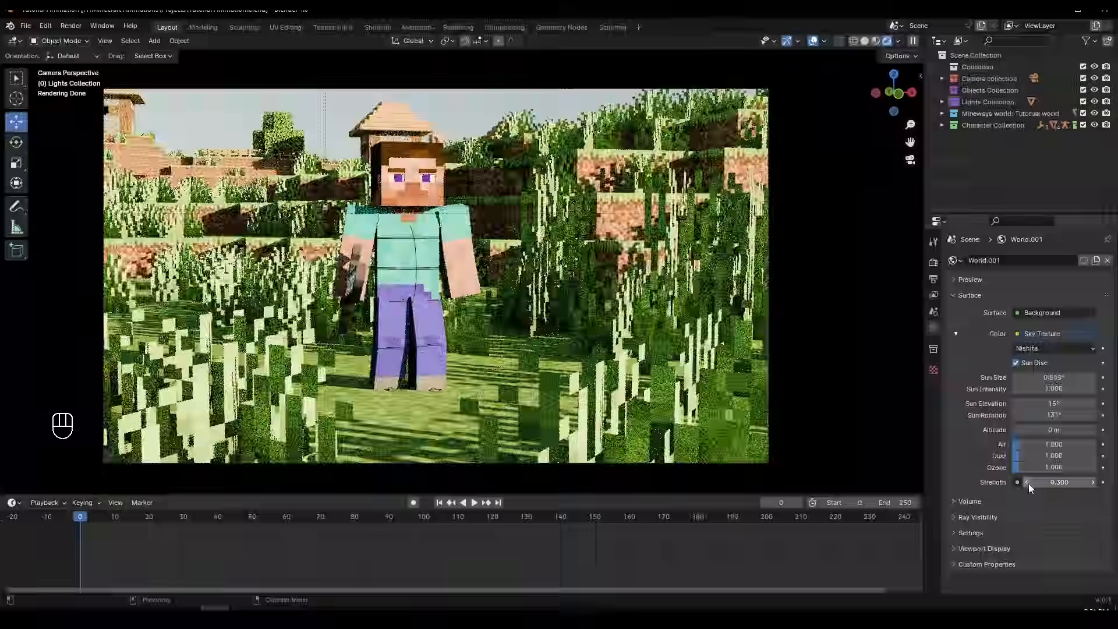
pyautogui.click(1029, 483)
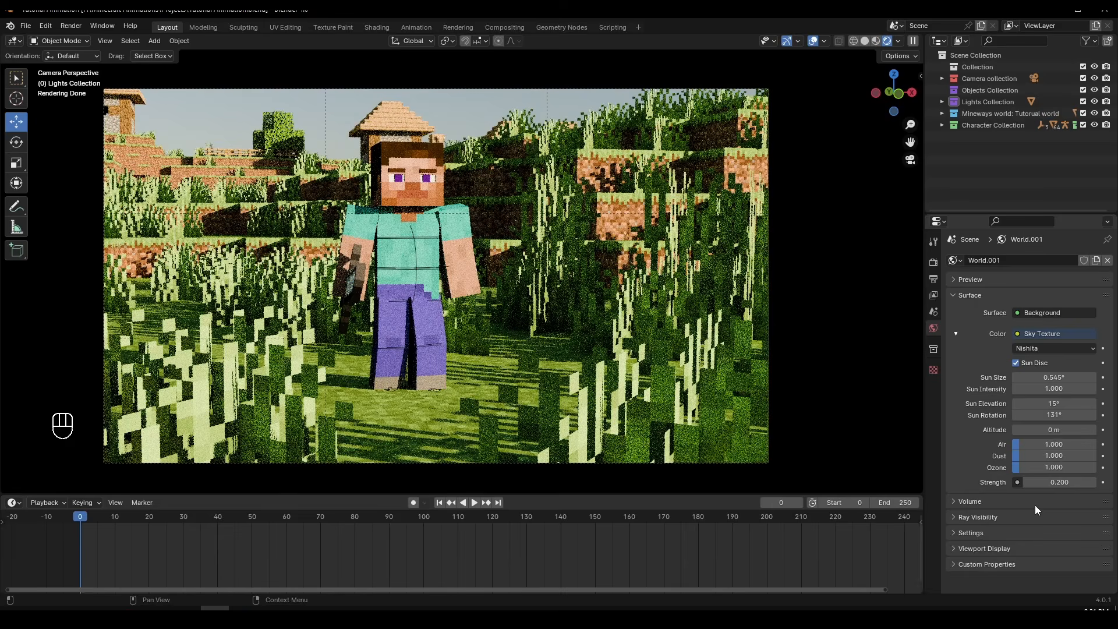
# Change the color management look in the render properties to Base Contrast
pyautogui.click(934, 265)
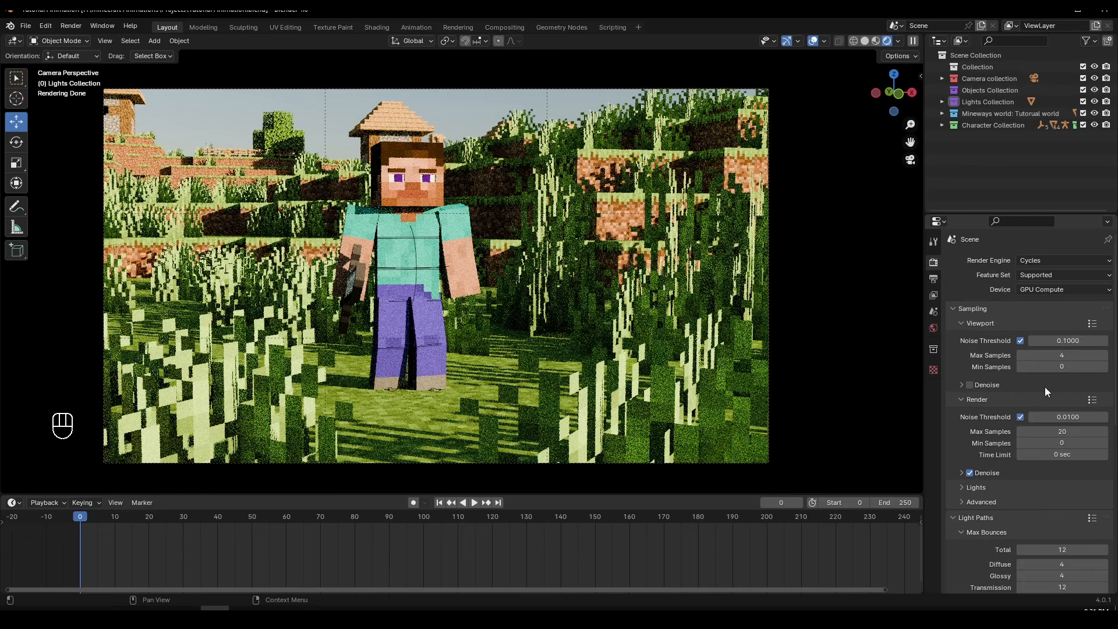
pyautogui.scroll(-10, 1045, 386)
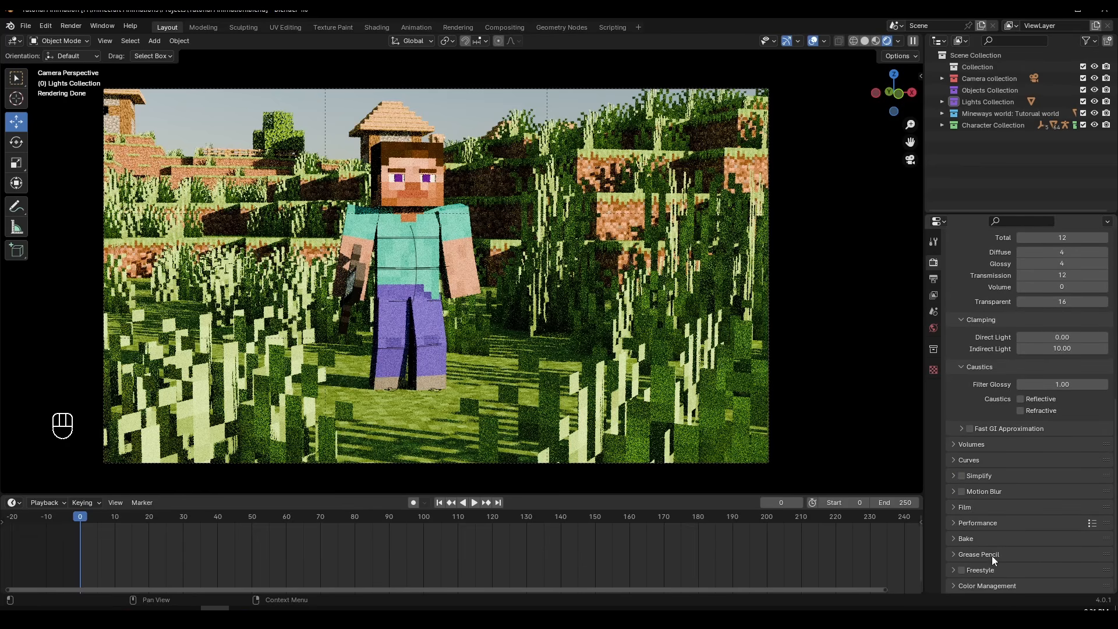
pyautogui.click(998, 584)
pyautogui.scroll(-5, 1041, 513)
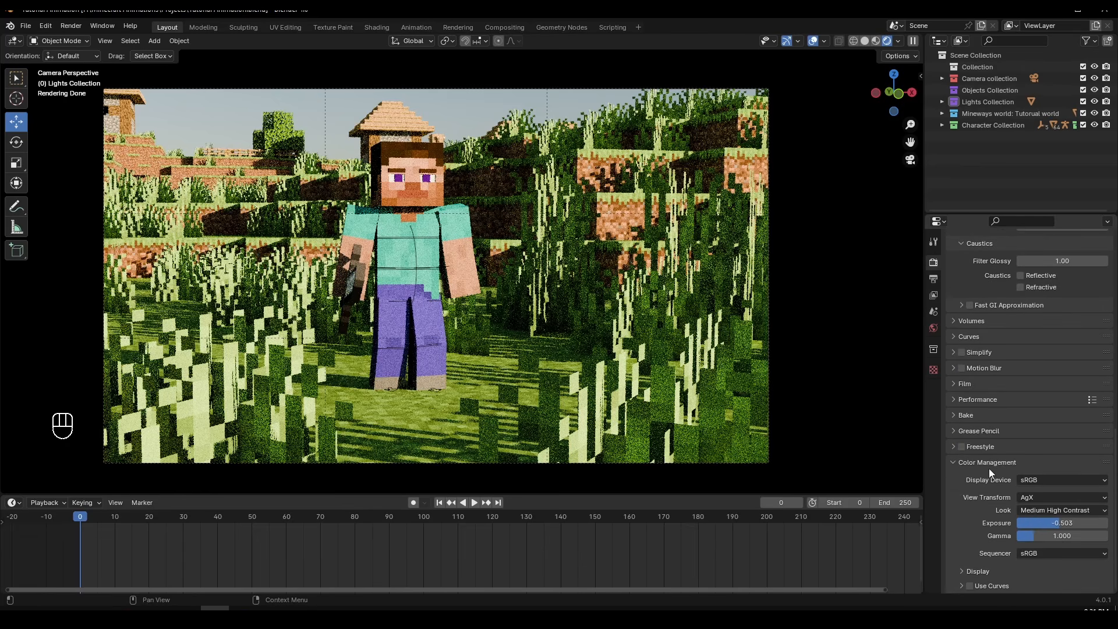
pyautogui.click(1035, 510)
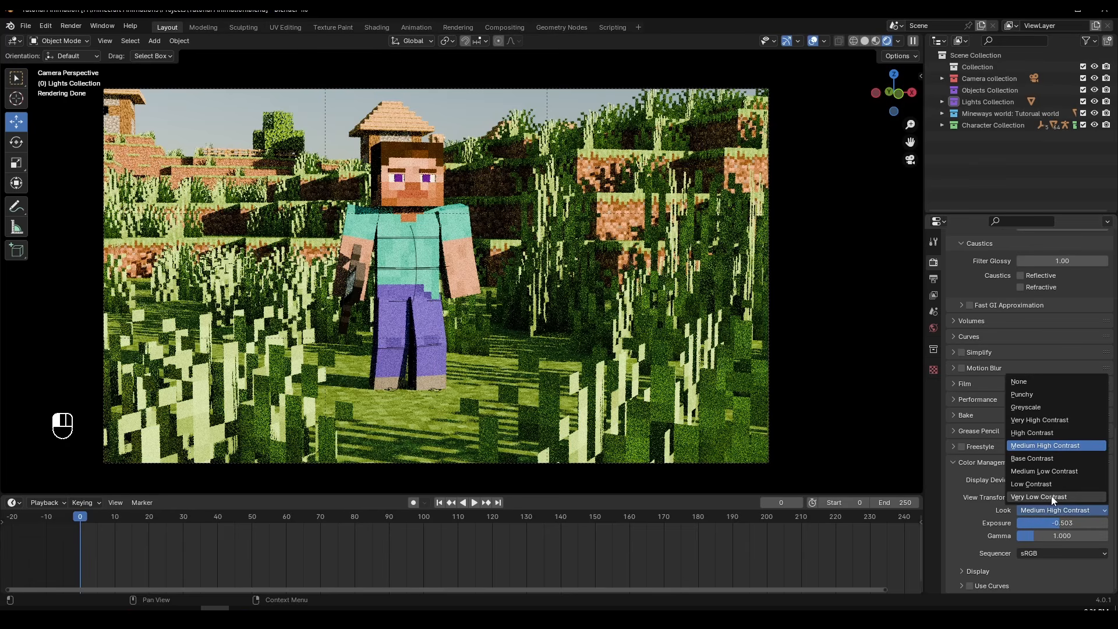
pyautogui.click(1053, 459)
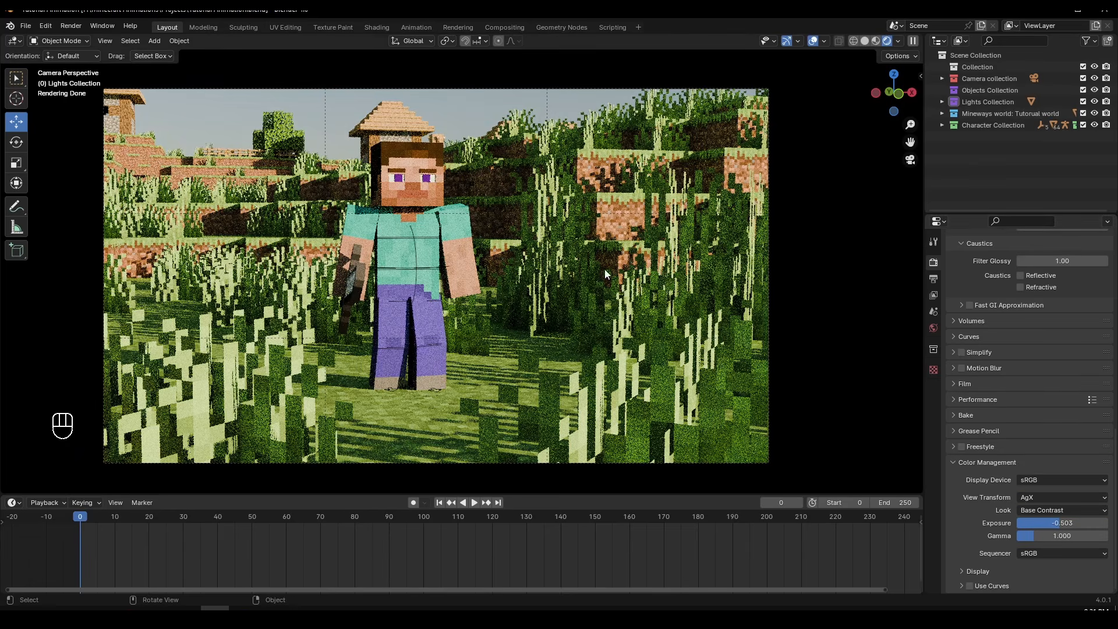
# Render the camera shot with the dimmed sky, examine the character up close, and close the render window
pyautogui.press('F12')
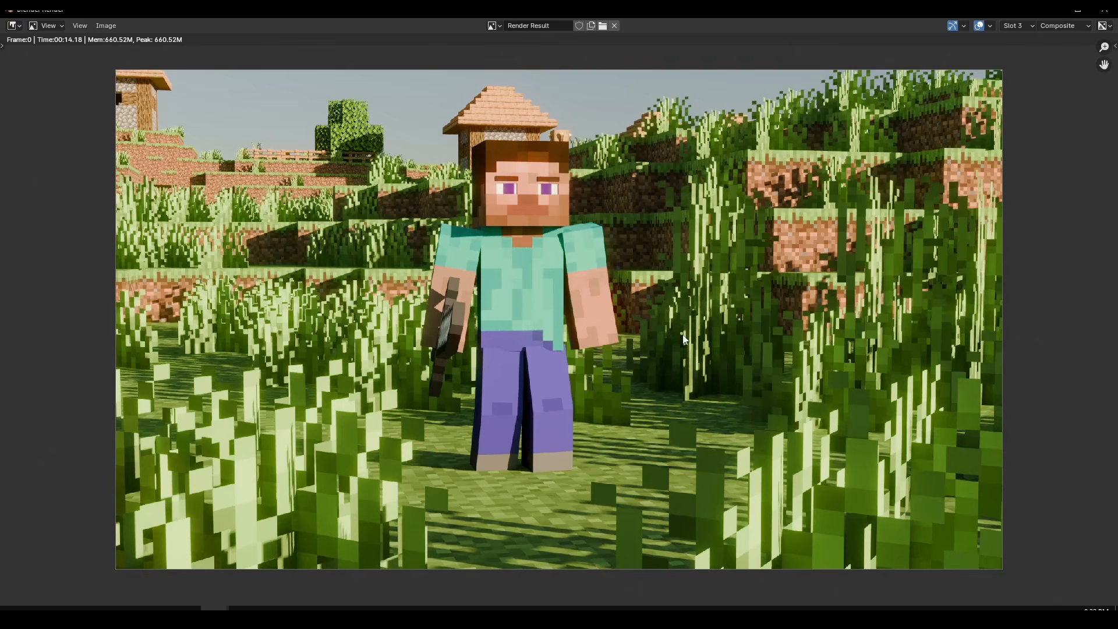
pyautogui.scroll(1, 535, 300)
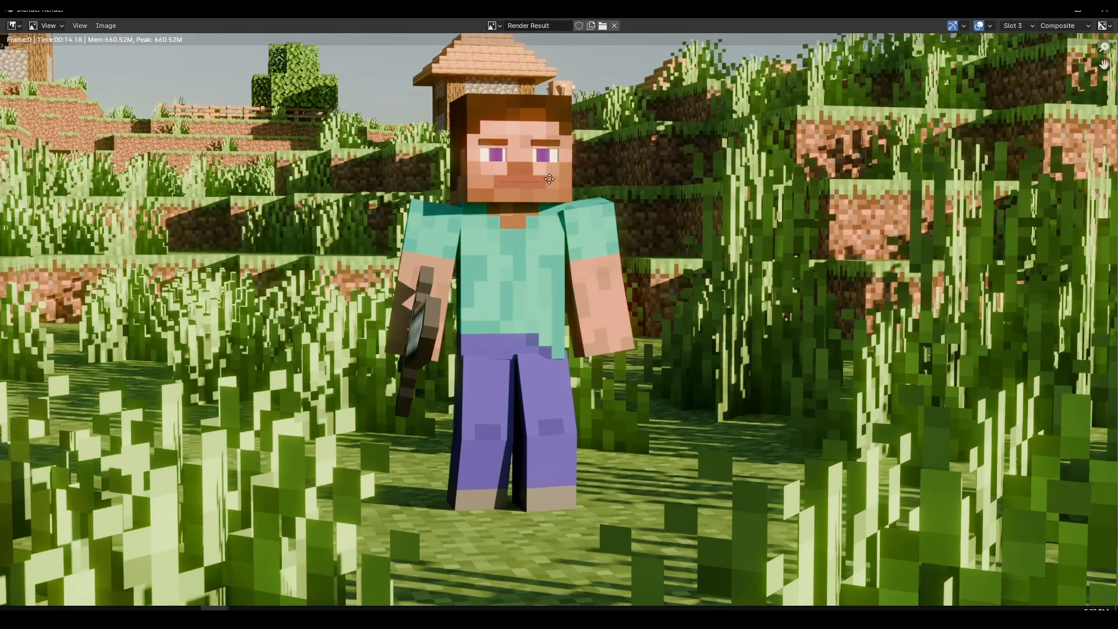
pyautogui.moveTo(546, 174); pyautogui.dragTo(505, 239, button='middle')
pyautogui.press('Escape')
# Switch to the Compositing workspace and raise the Glare node's threshold to 1.500
pyautogui.click(464, 27)
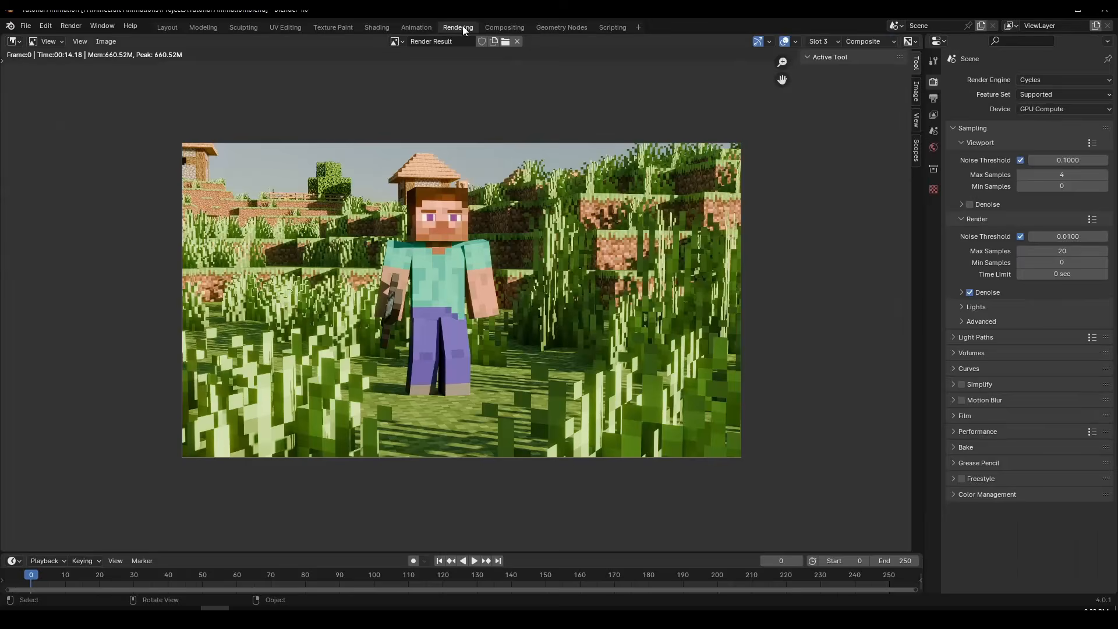
pyautogui.click(507, 28)
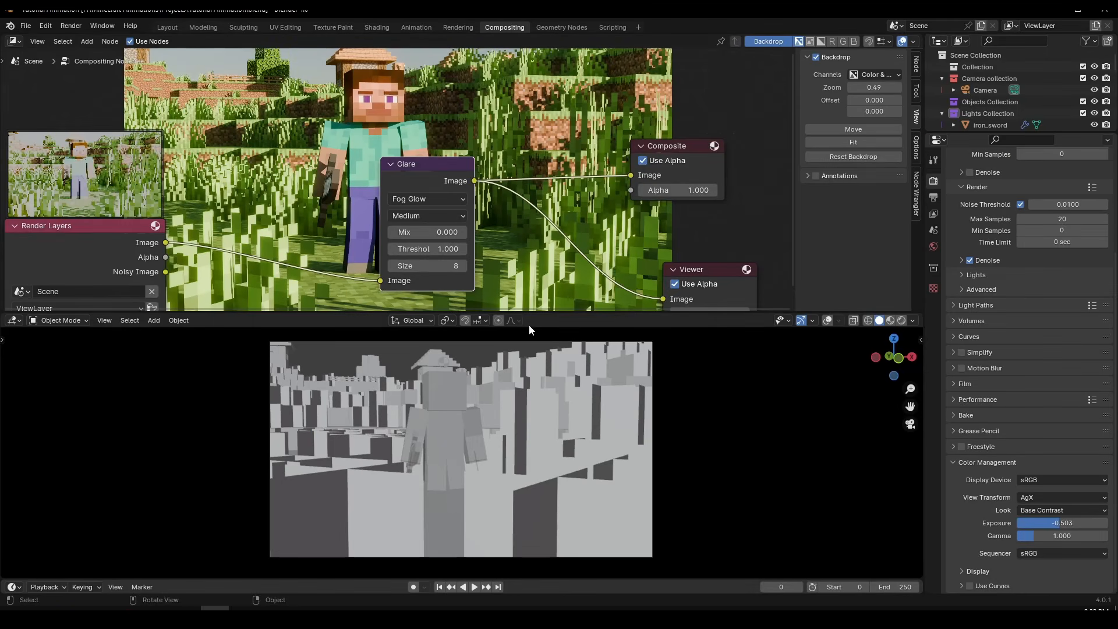
pyautogui.click(466, 251)
pyautogui.click(466, 252)
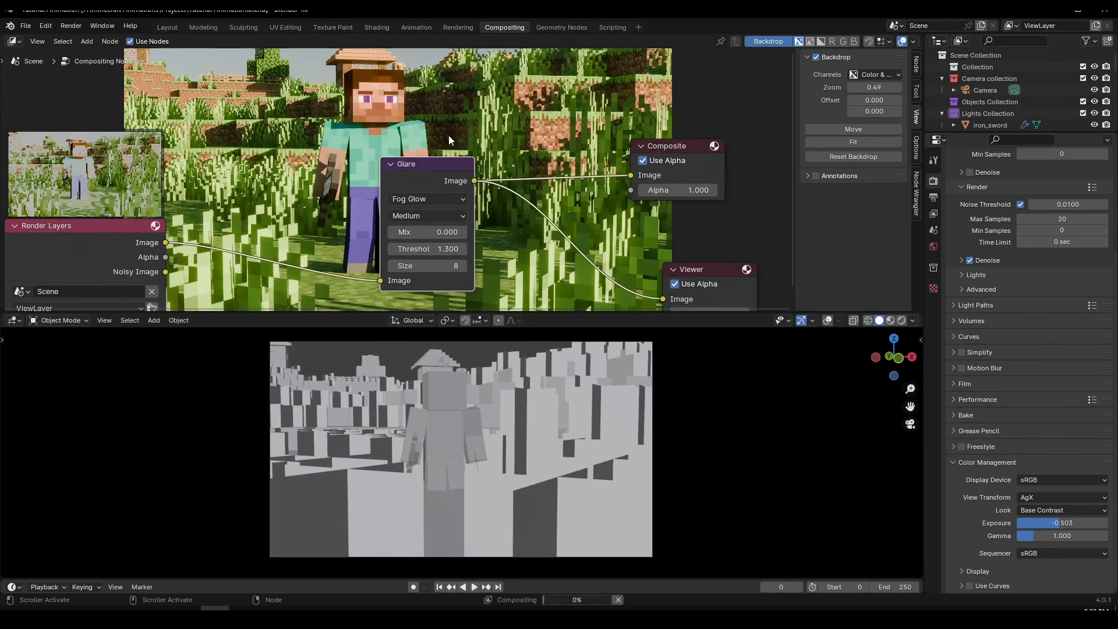
pyautogui.moveTo(467, 220); pyautogui.dragTo(560, 251, button='middle')
pyautogui.click(558, 280)
pyautogui.click(558, 280)
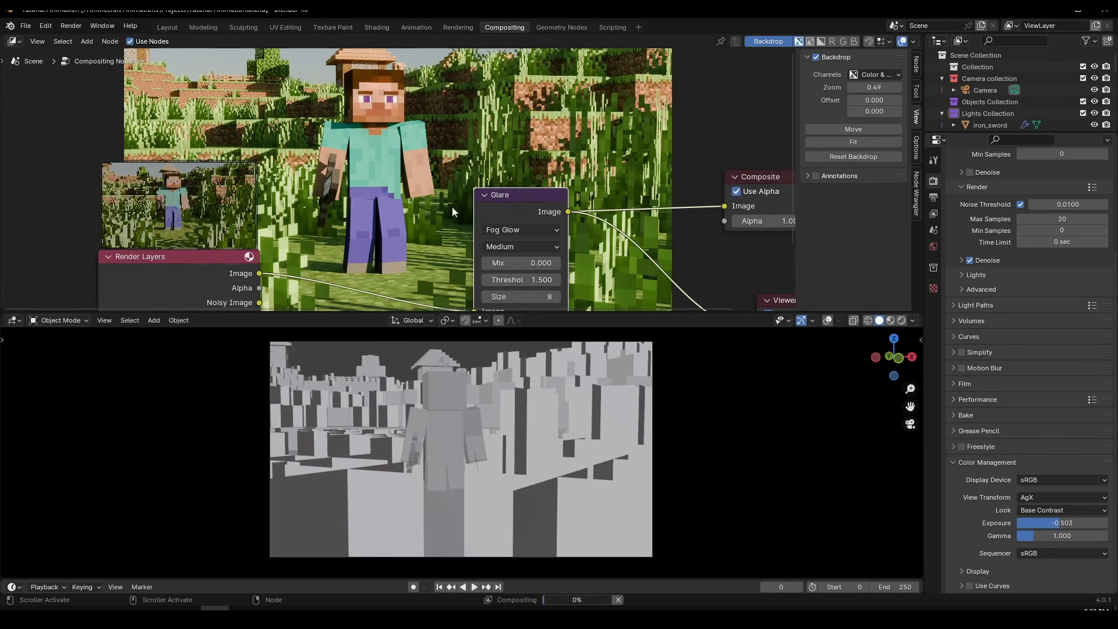
pyautogui.moveTo(382, 127); pyautogui.dragTo(372, 152, button='middle')
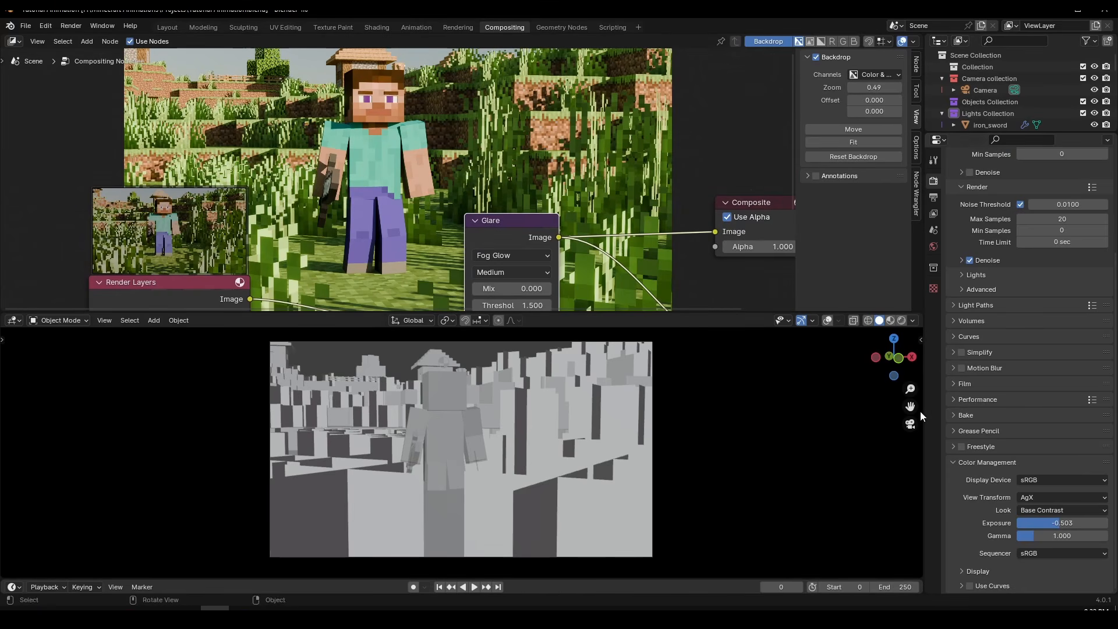
# Set the color management exposure to 0 and the look to Punchy
pyautogui.moveTo(1078, 525)
pyautogui.mouseDown()
pyautogui.moveTo(1089, 525)
pyautogui.moveTo(1064, 524)
pyautogui.moveTo(1078, 525)
pyautogui.mouseUp()
pyautogui.click(1071, 522)
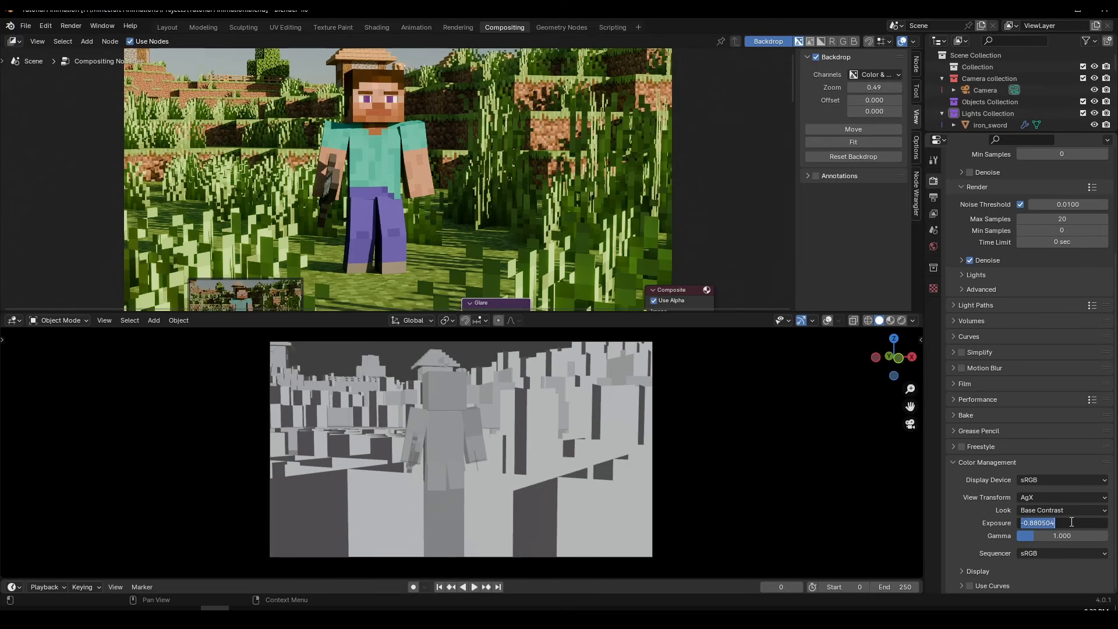
pyautogui.write('0')
pyautogui.press('Return')
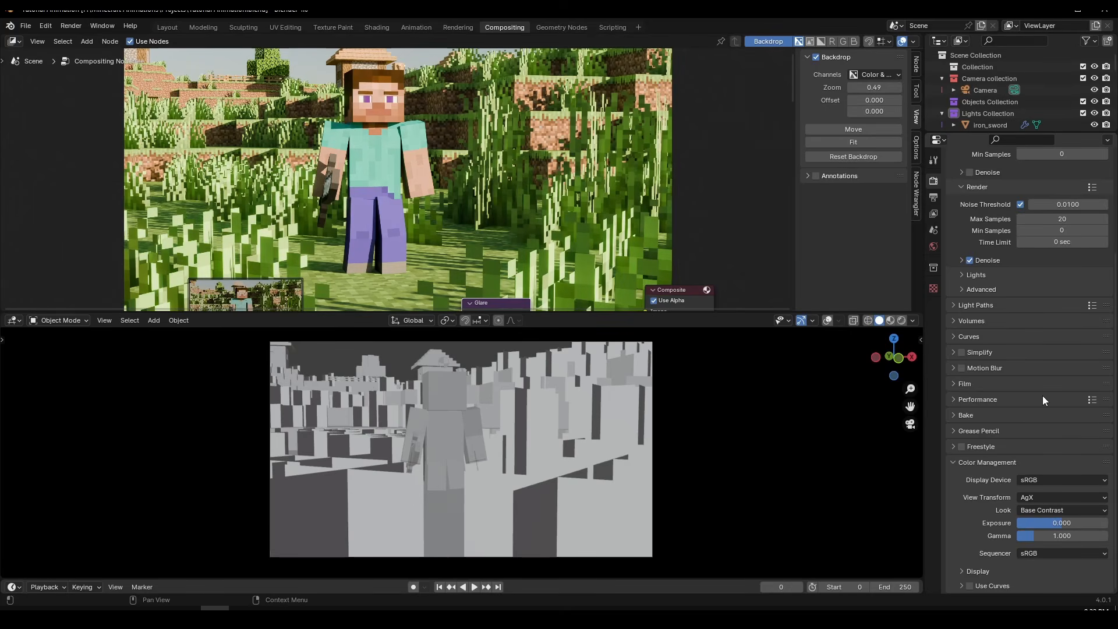
pyautogui.scroll(-2, 568, 200)
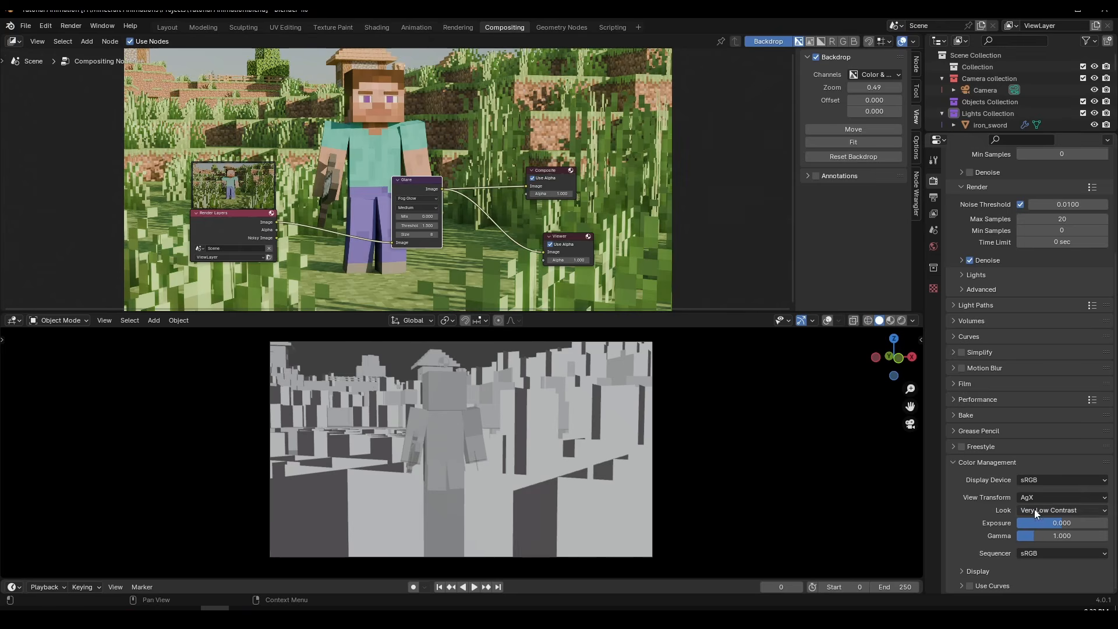
pyautogui.click(1037, 513)
pyautogui.click(1025, 394)
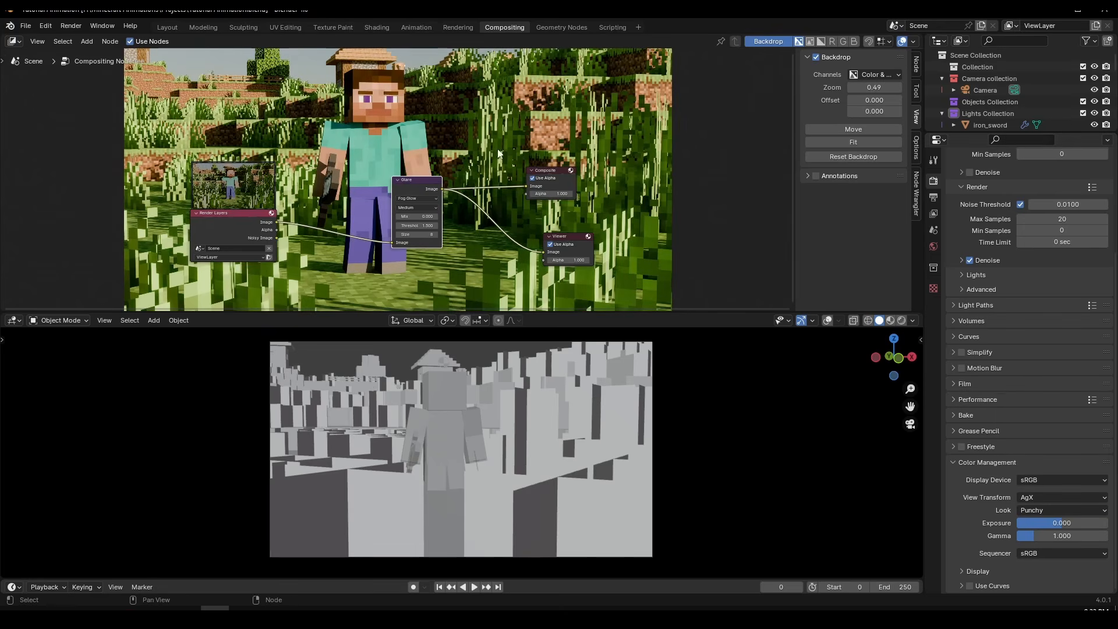
# Move the compositing nodes below the picture and reduce the backdrop zoom to 0.36
pyautogui.moveTo(488, 149); pyautogui.dragTo(522, 263, button='middle')
pyautogui.moveTo(875, 88); pyautogui.dragTo(858, 88)
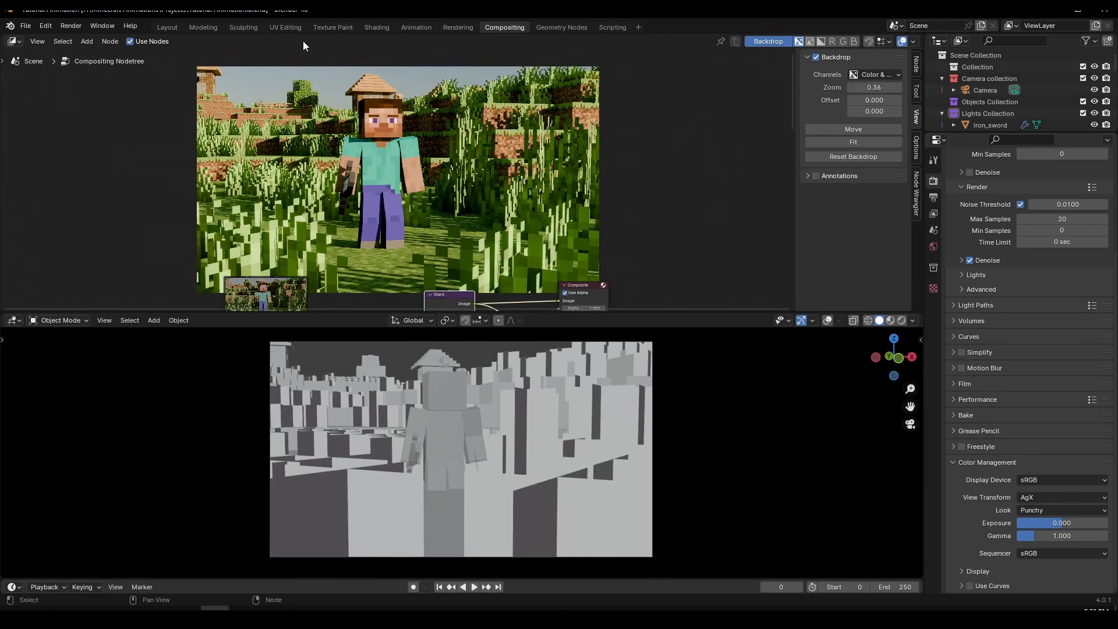
# Switch to the Layout workspace and set the world sky's strength to 0.300 and sun rotation to 130°
pyautogui.click(177, 24)
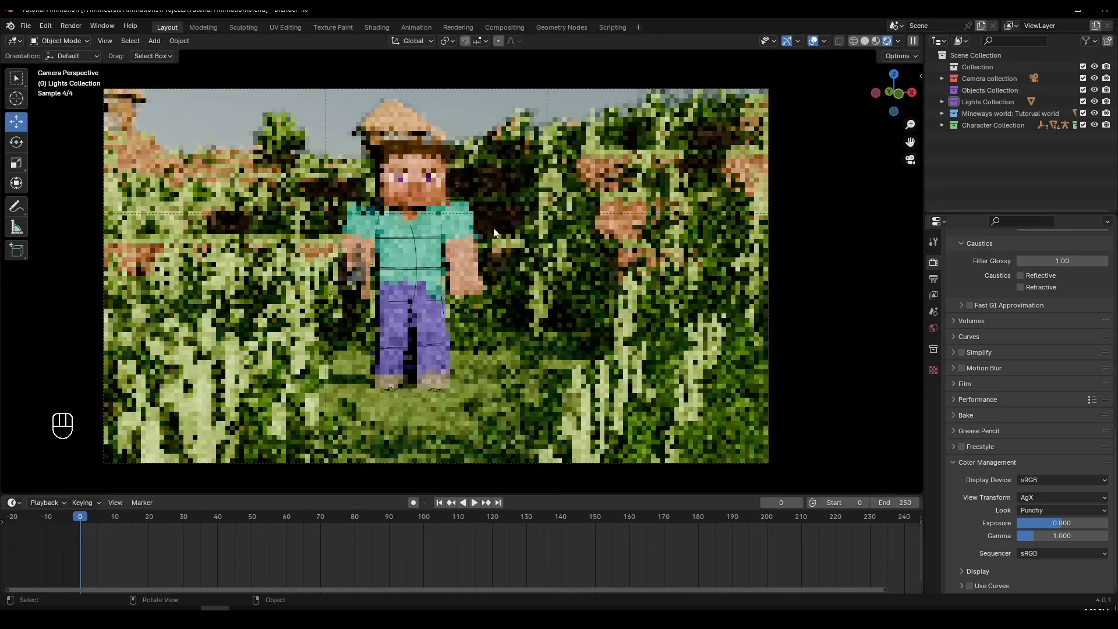
pyautogui.moveTo(494, 232); pyautogui.dragTo(562, 265, button='middle')
pyautogui.click(933, 328)
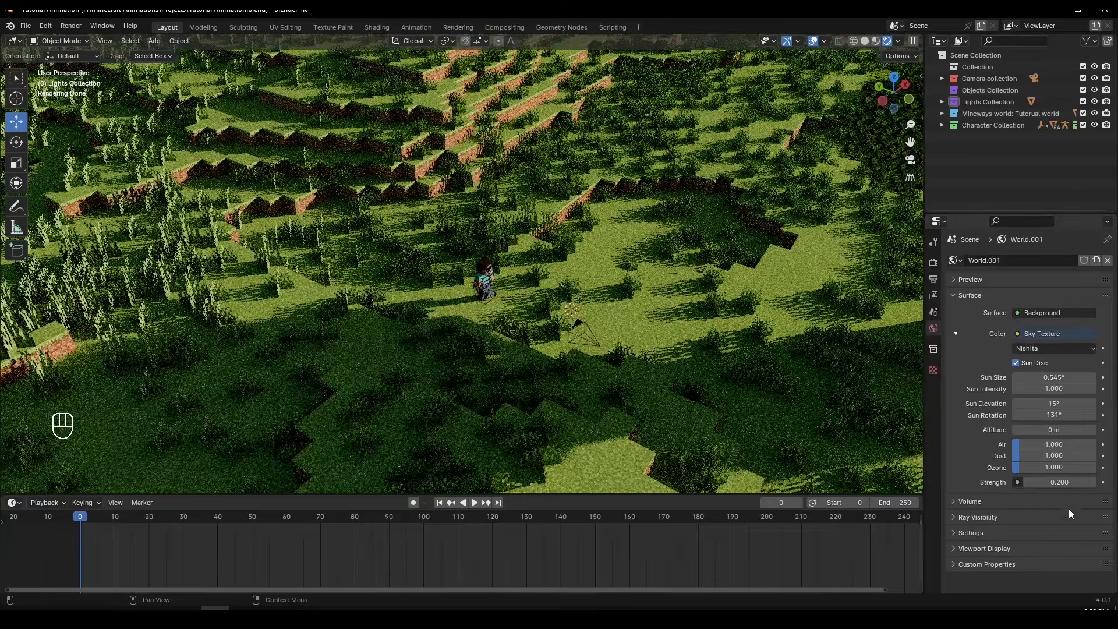
pyautogui.hotkey('ctrl', 'z')
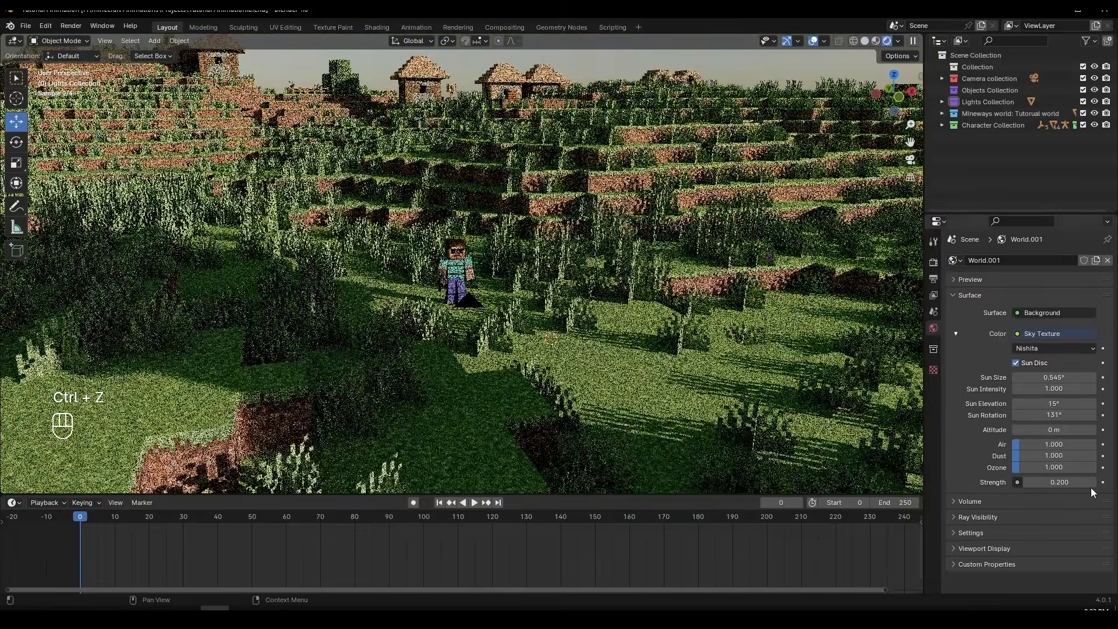
pyautogui.click(1093, 485)
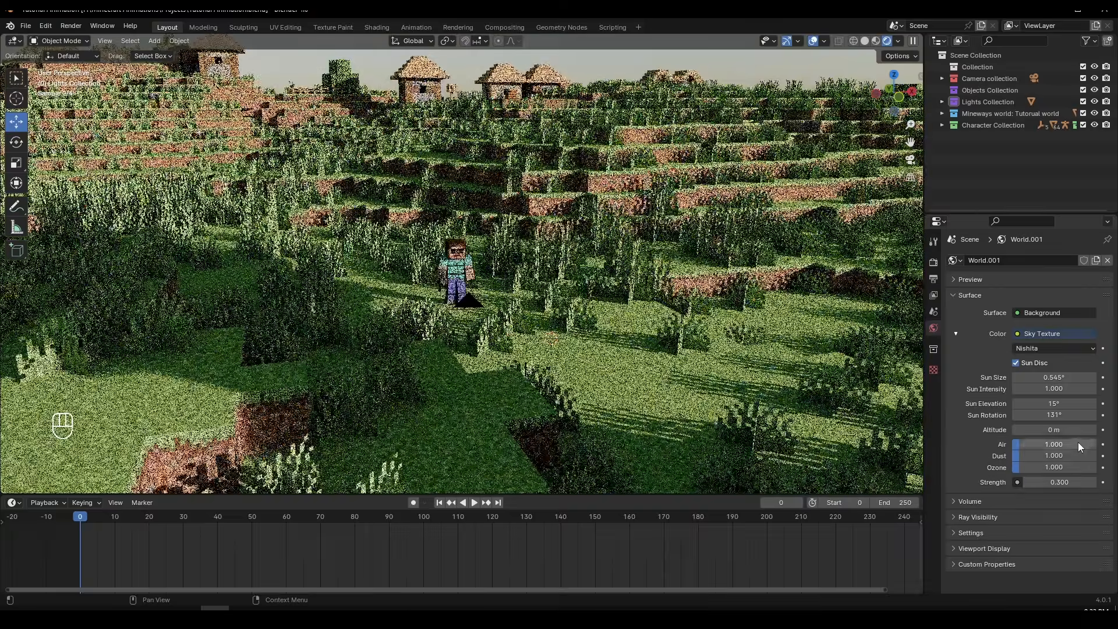
pyautogui.moveTo(1054, 415); pyautogui.dragTo(1052, 414)
# Raise the sky's sun elevation to 52.5° for a midday look over the landscape
pyautogui.moveTo(757, 260); pyautogui.dragTo(845, 249, button='middle')
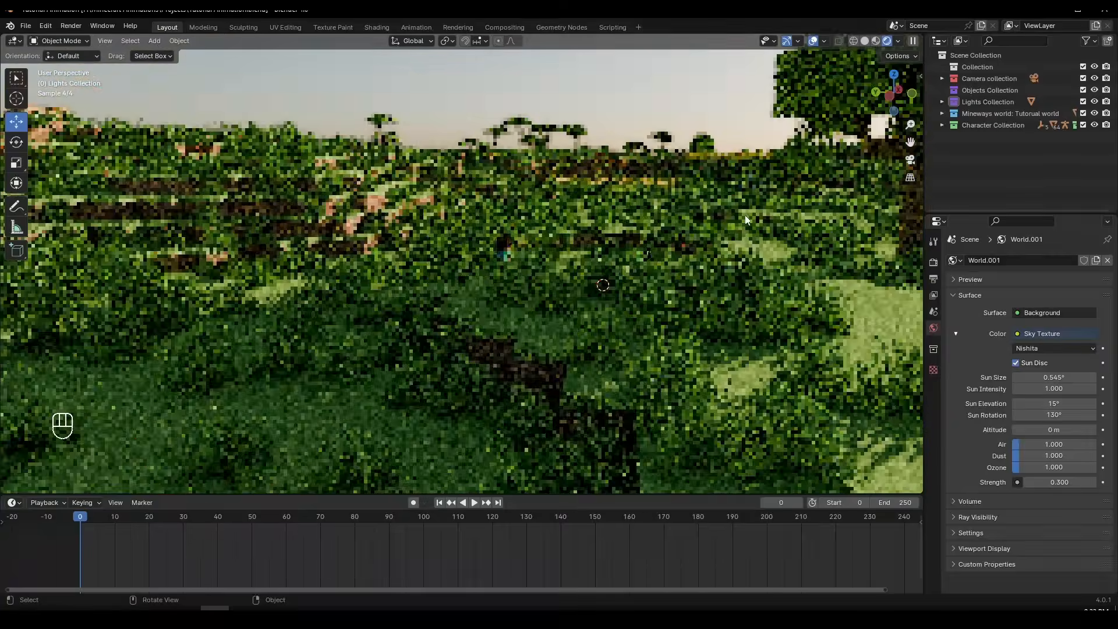
pyautogui.keyDown('shift'); pyautogui.moveTo(725, 210); pyautogui.dragTo(641, 271, button='middle'); pyautogui.keyUp('shift')
pyautogui.moveTo(605, 312); pyautogui.dragTo(760, 316, button='middle')
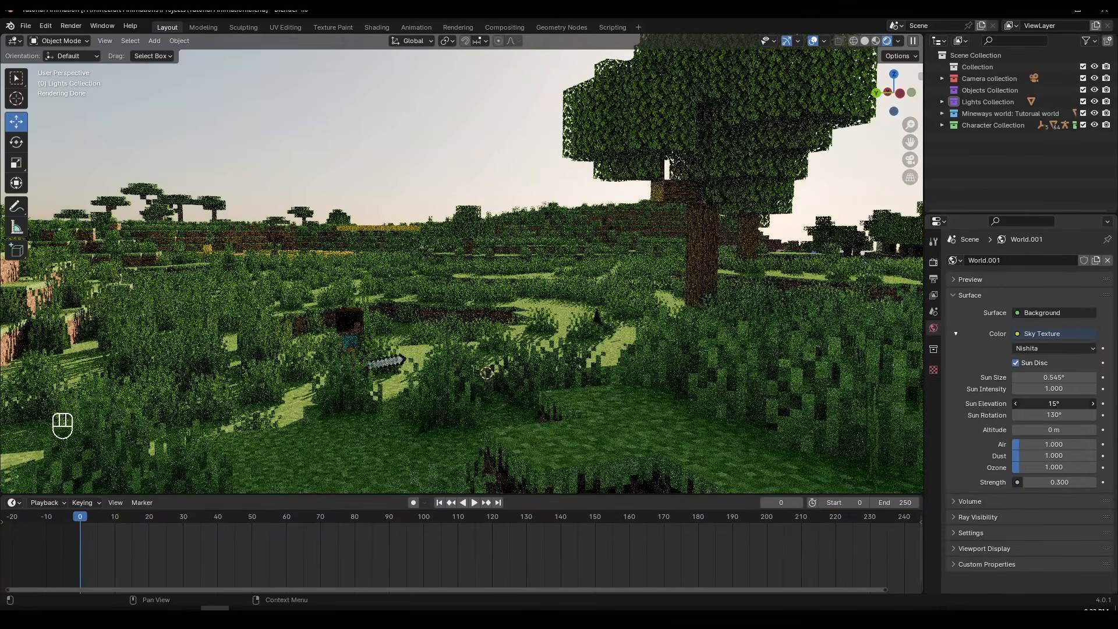
pyautogui.moveTo(1057, 404); pyautogui.dragTo(1104, 404)
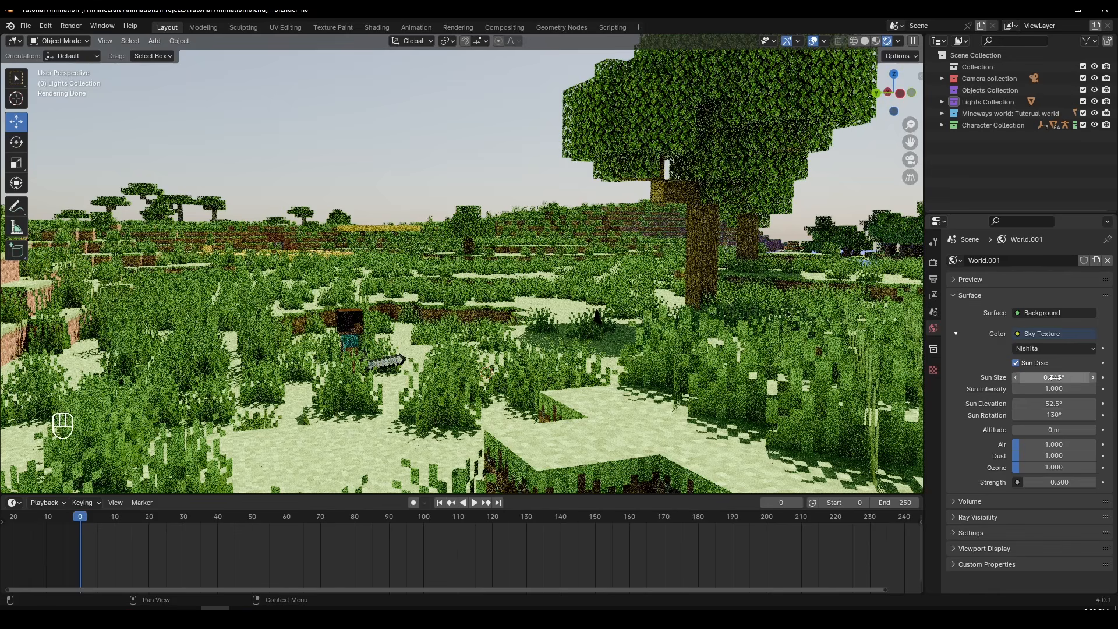
# Lower the sun elevation to 1.3° for a sunset look and examine the character through the camera
pyautogui.moveTo(1060, 404); pyautogui.dragTo(983, 404)
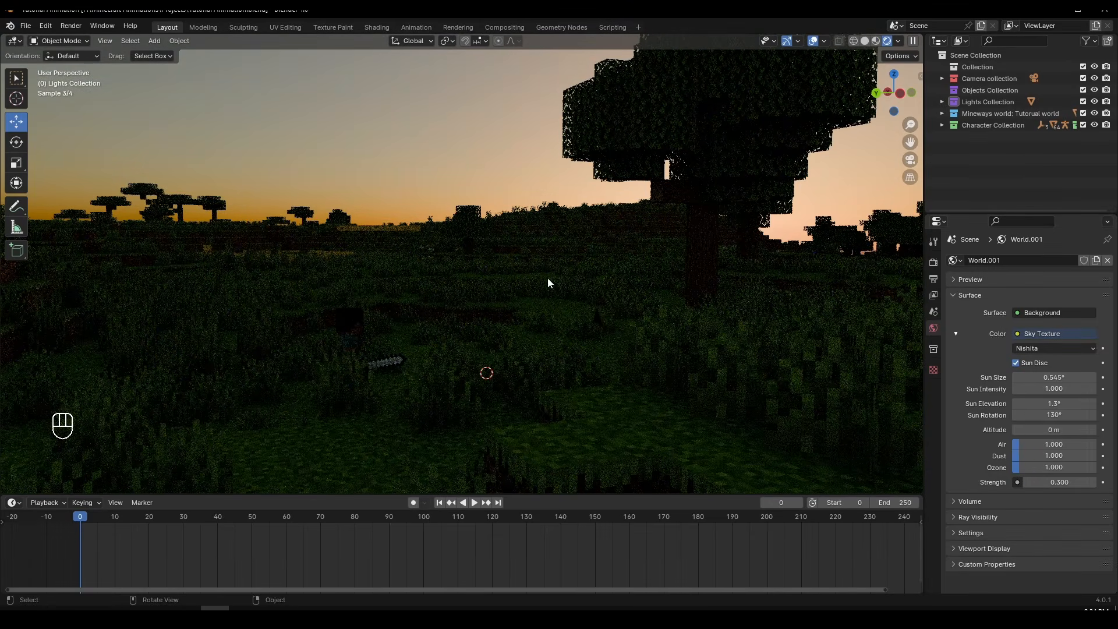
pyautogui.moveTo(539, 267); pyautogui.dragTo(433, 249, button='middle')
pyautogui.scroll(3, 475, 284)
pyautogui.keyDown('shift'); pyautogui.moveTo(432, 249); pyautogui.dragTo(487, 210, button='middle'); pyautogui.keyUp('shift')
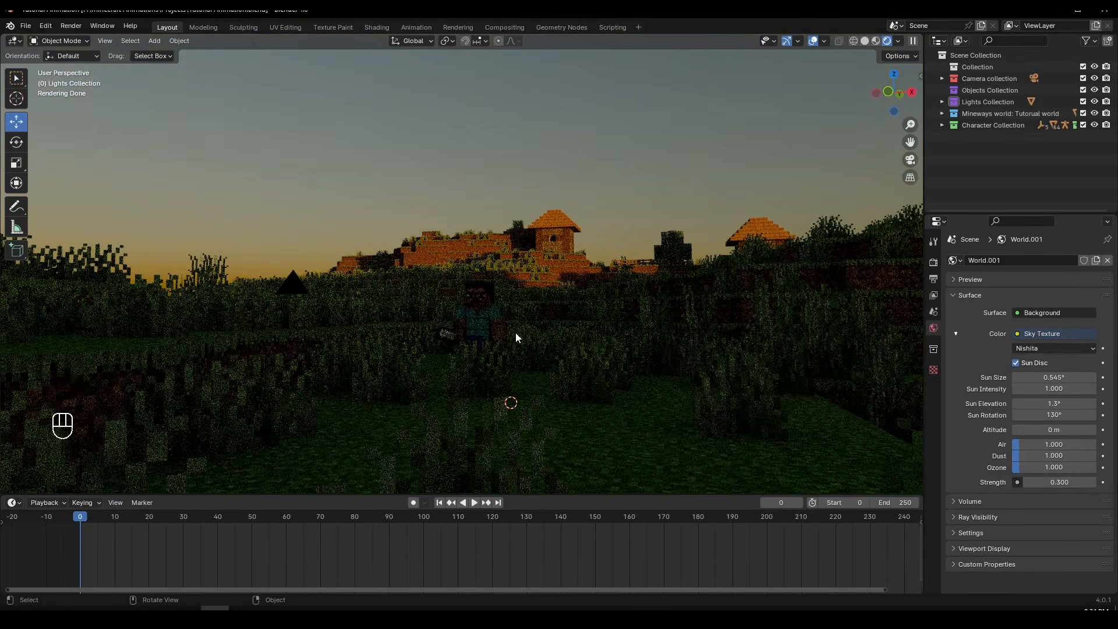
pyautogui.press('KP_0')
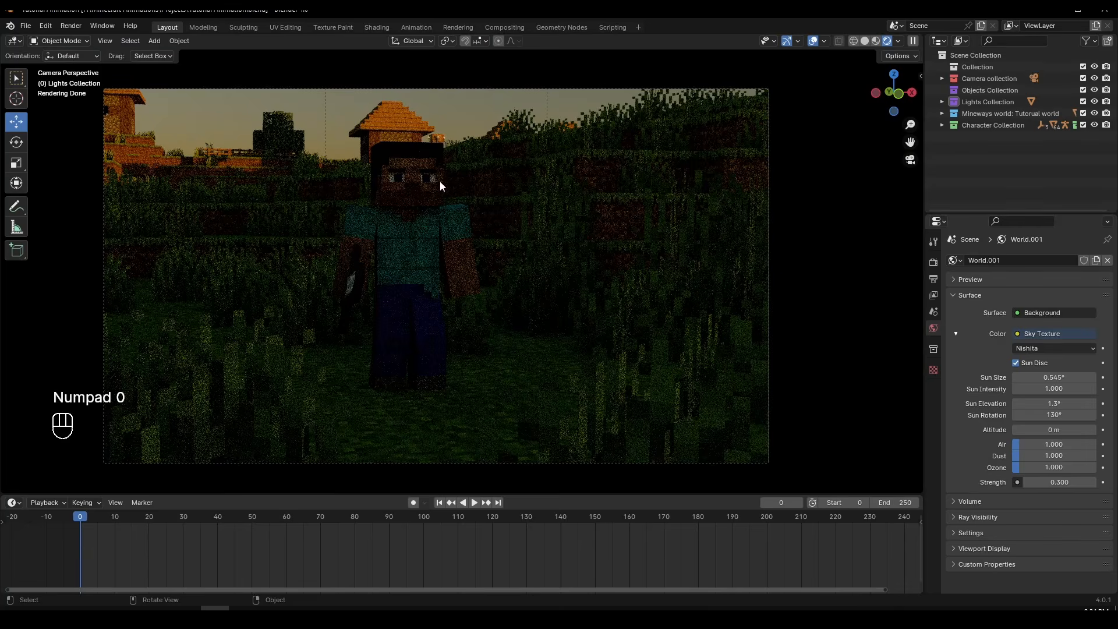
pyautogui.moveTo(439, 182); pyautogui.dragTo(440, 282, button='middle')
pyautogui.press('KP_0')
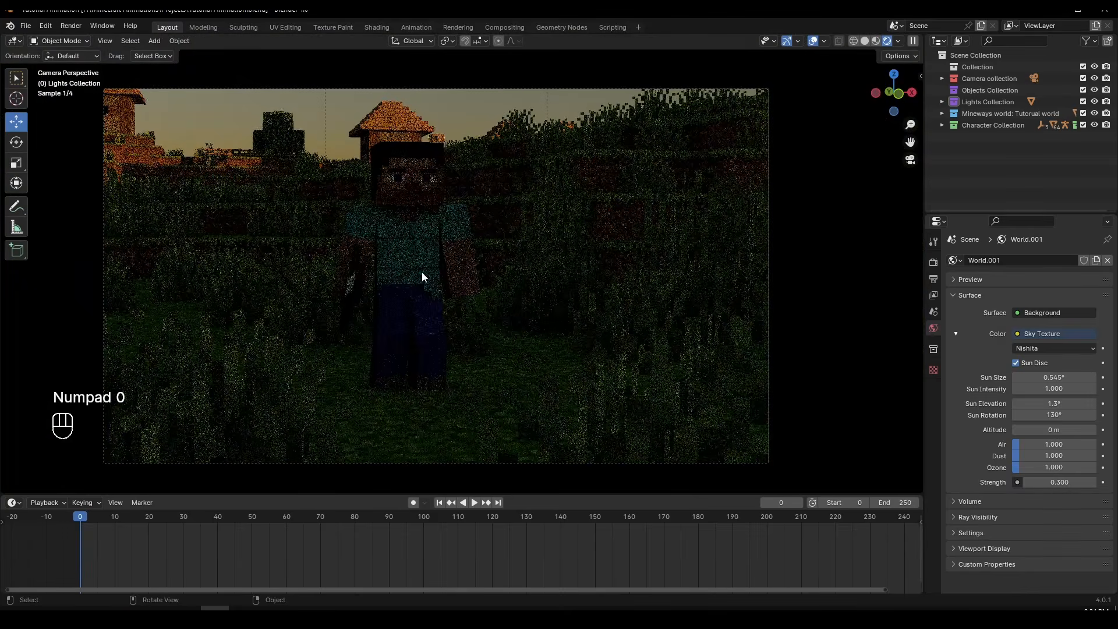
# Set the sun elevation to 50.9° and render the camera shot
pyautogui.moveTo(1054, 404); pyautogui.dragTo(1113, 404)
pyautogui.moveTo(757, 349); pyautogui.dragTo(699, 356, button='middle')
pyautogui.moveTo(1054, 404); pyautogui.dragTo(1078, 403)
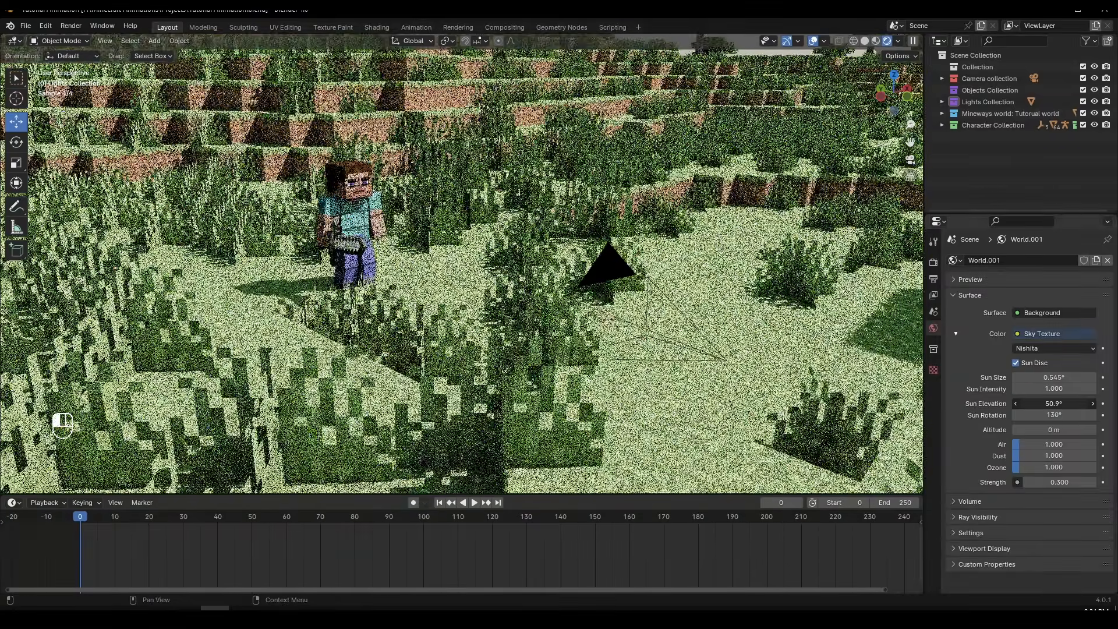
pyautogui.press('KP_2')
pyautogui.press('KP_2')
pyautogui.press('KP_0')
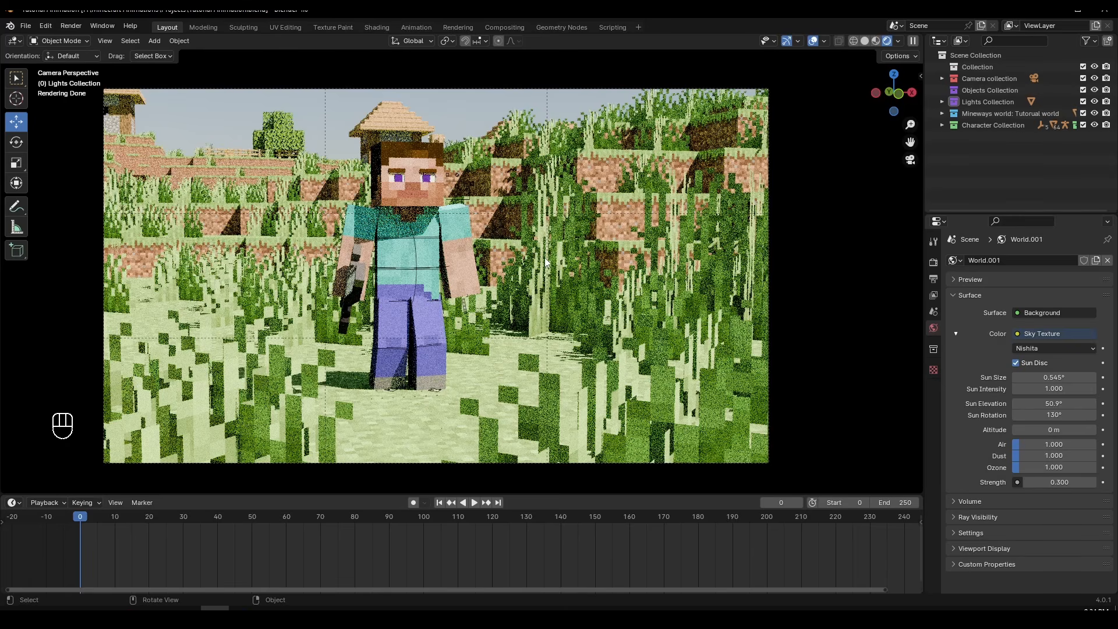
pyautogui.press('F12')
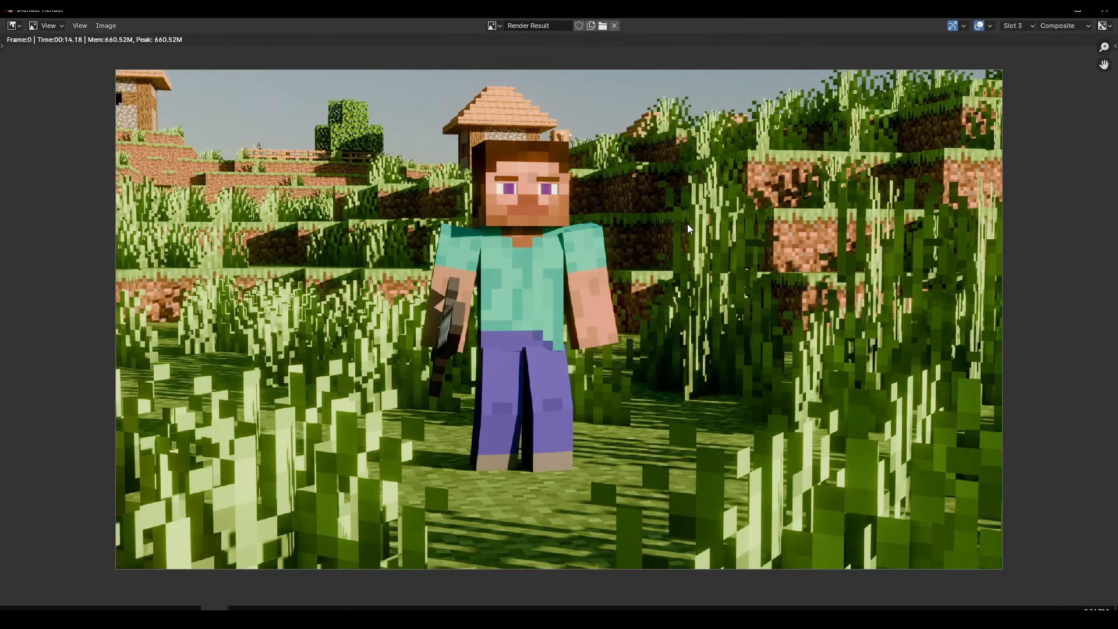
pyautogui.press('F12')
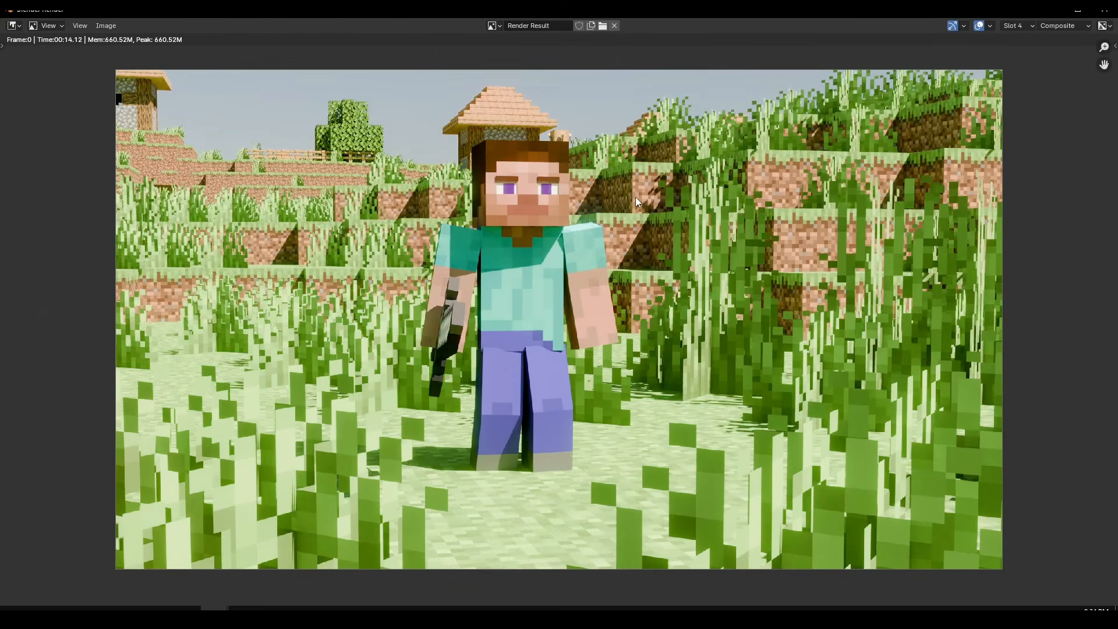
pyautogui.scroll(-1, 635, 303)
pyautogui.scroll(1, 635, 302)
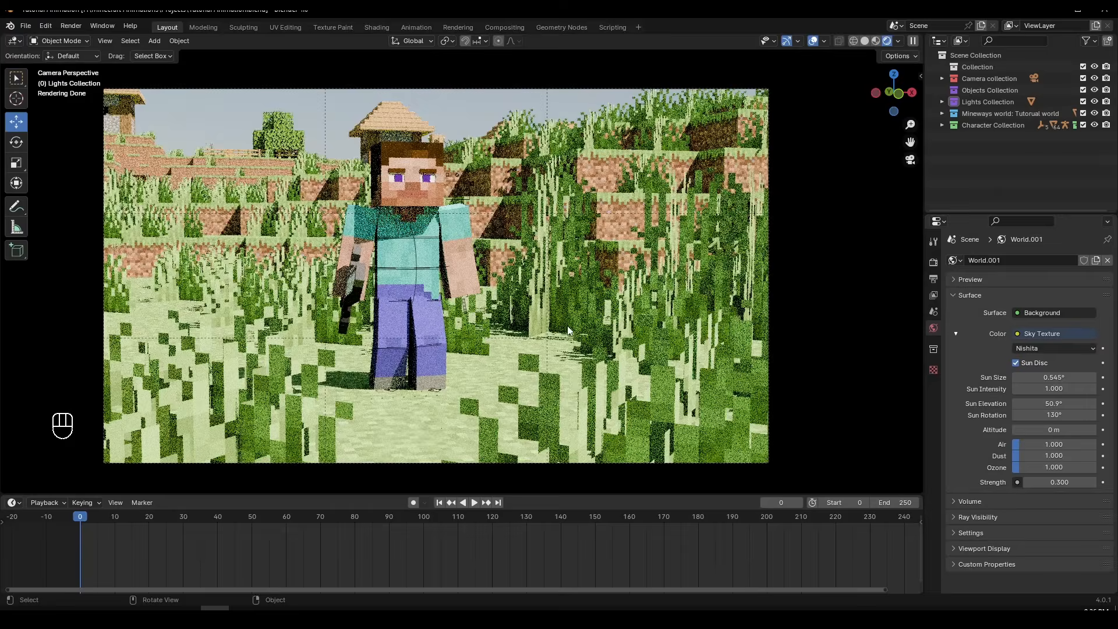
# Set the sun elevation to 41.9° and reduce the sky strength to 0.100
pyautogui.moveTo(568, 331); pyautogui.dragTo(587, 340, button='middle')
pyautogui.moveTo(1053, 404); pyautogui.dragTo(1030, 403)
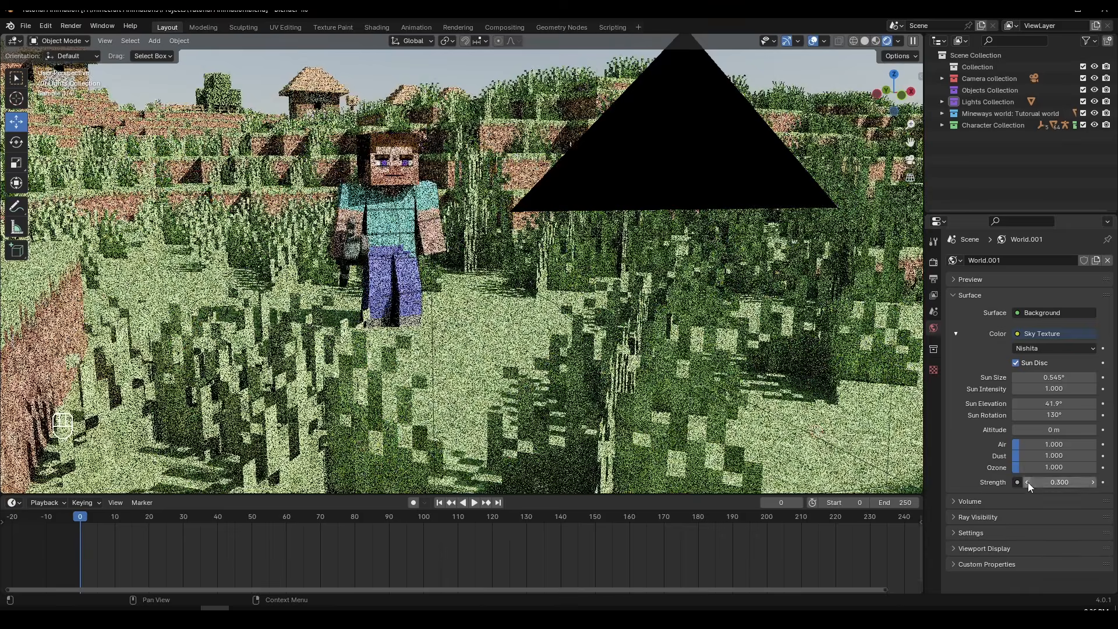
pyautogui.click(1028, 483)
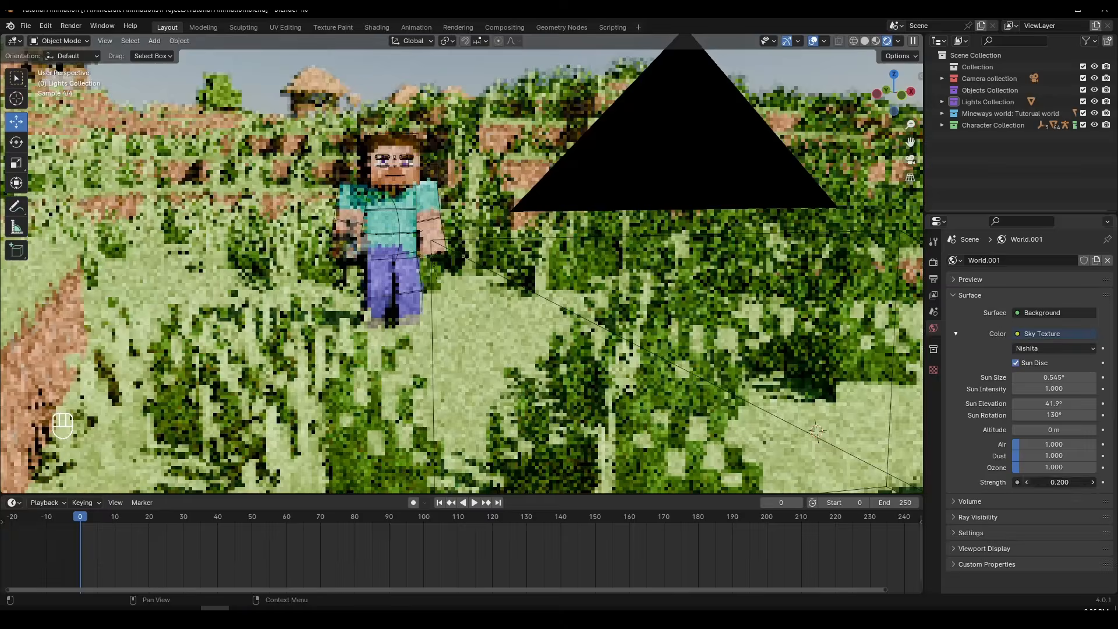
pyautogui.click(1029, 482)
# Return to the camera view and render the shot with the adjusted sky
pyautogui.press('KP_0')
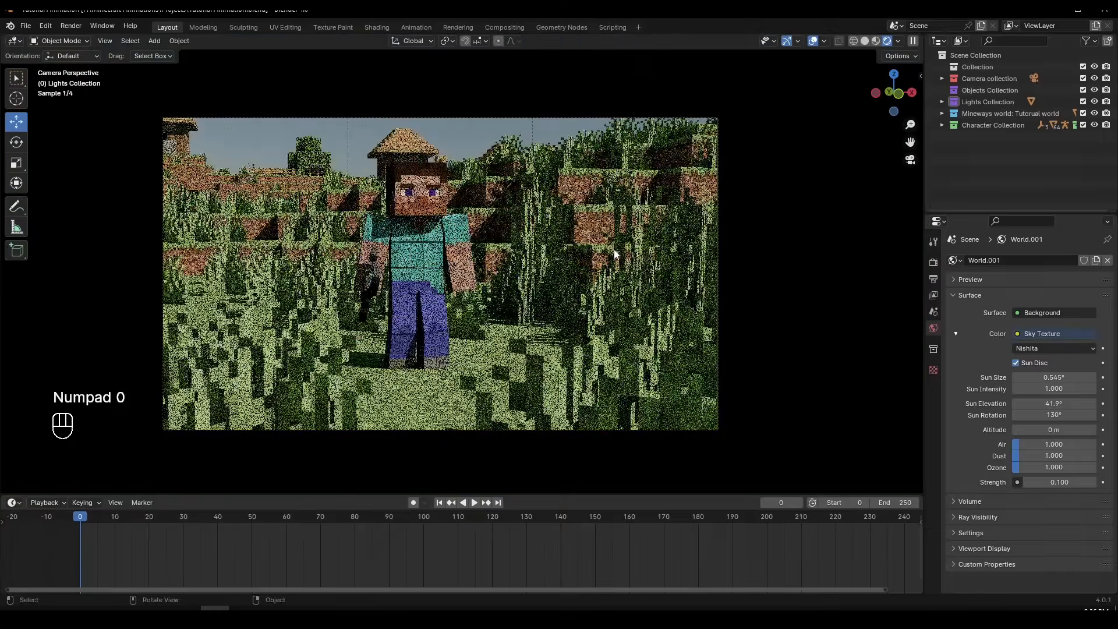
pyautogui.click(1093, 483)
pyautogui.press('F12')
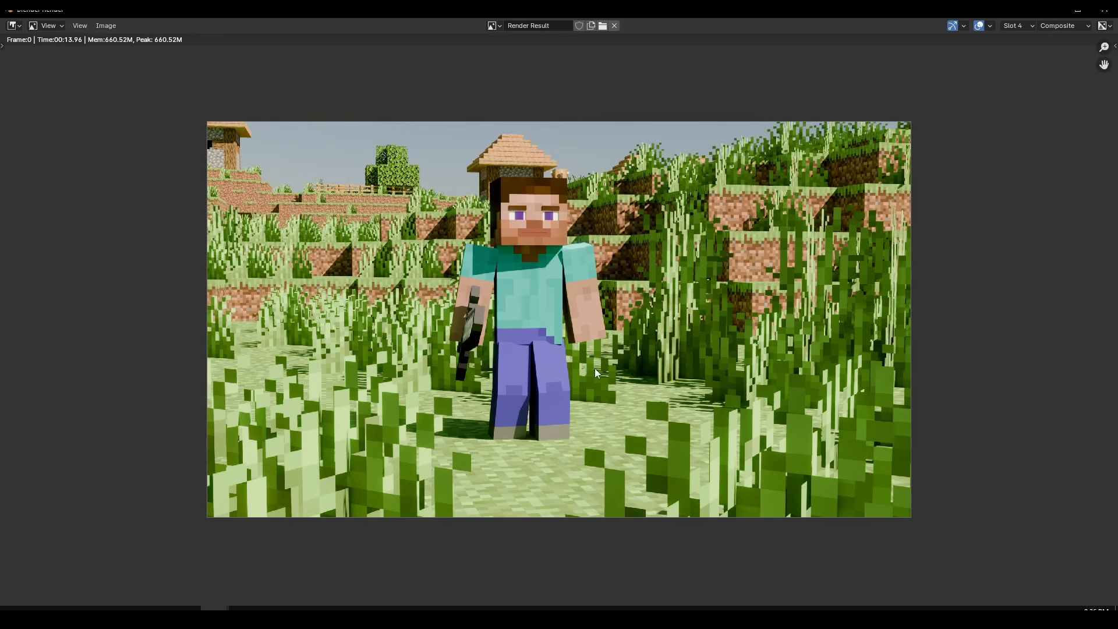
# Compare the new render with the earlier render slots and close the render window
pyautogui.press('j')
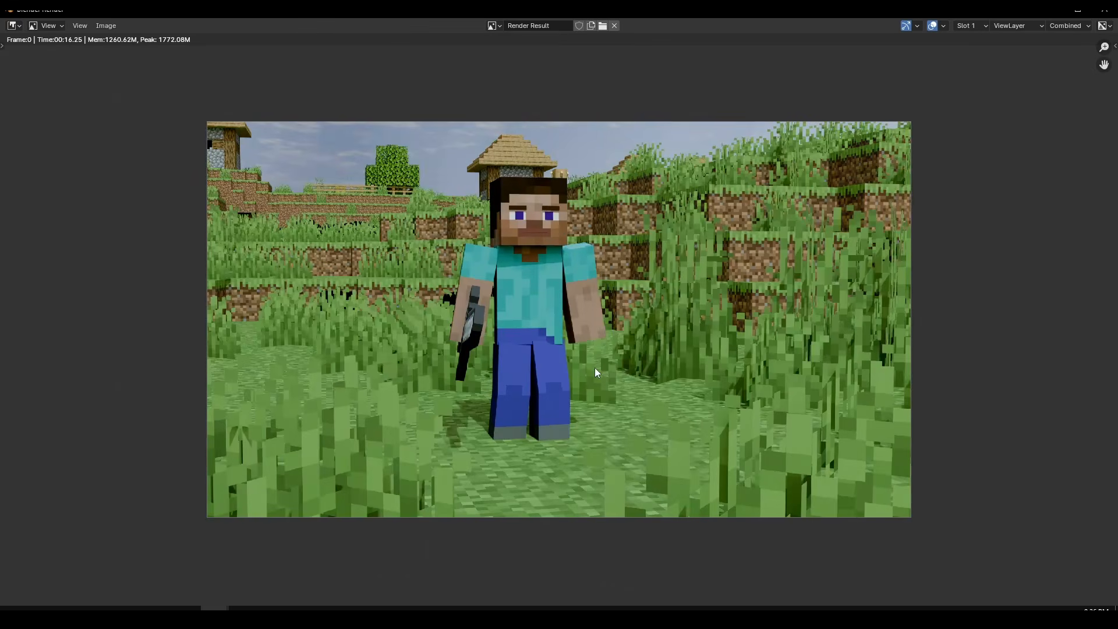
pyautogui.scroll(1, 596, 368)
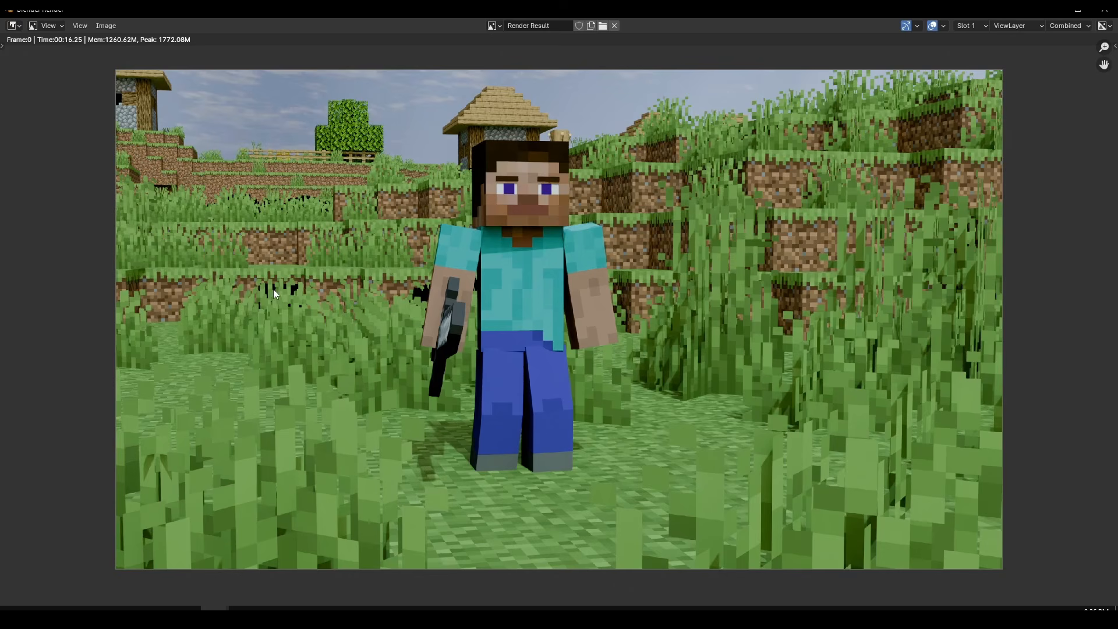
pyautogui.press('j')
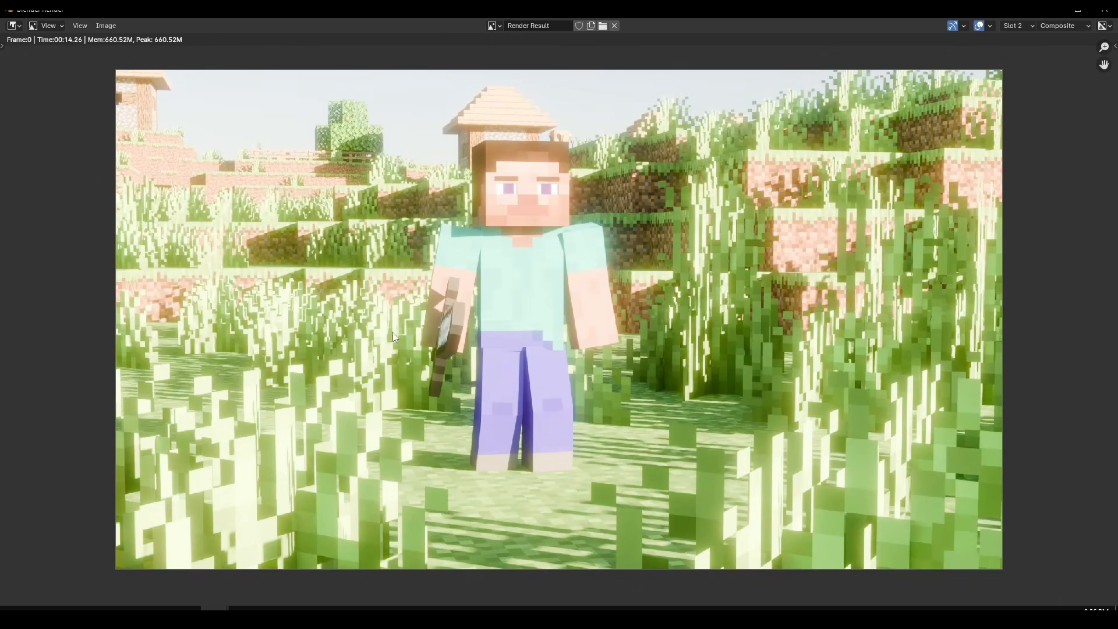
pyautogui.hotkey('alt', 'j')
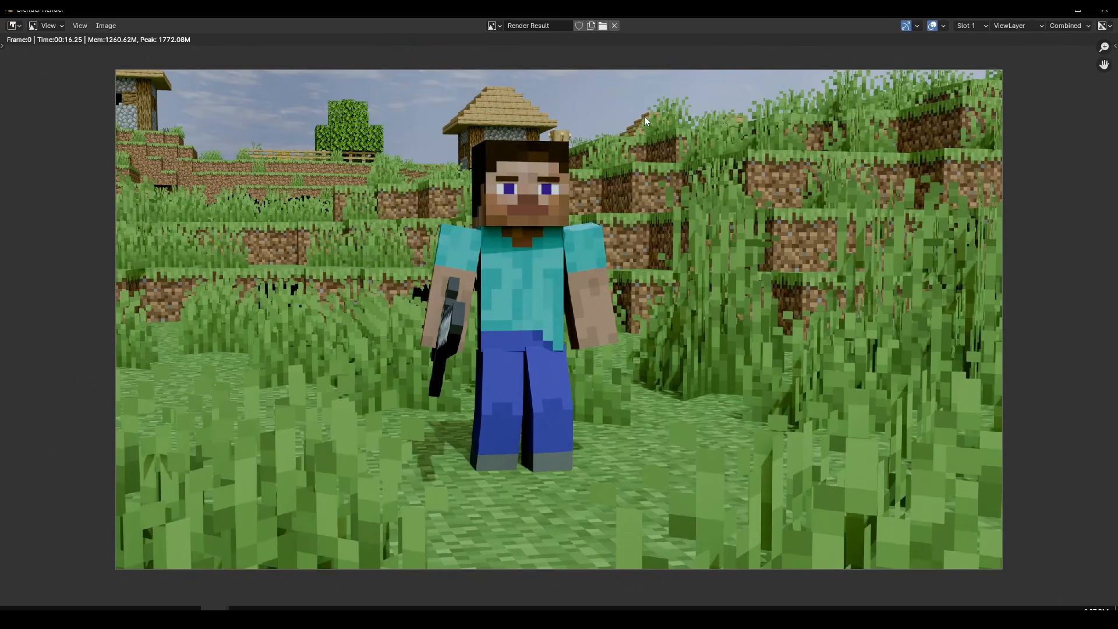
pyautogui.hotkey('alt', 'j')
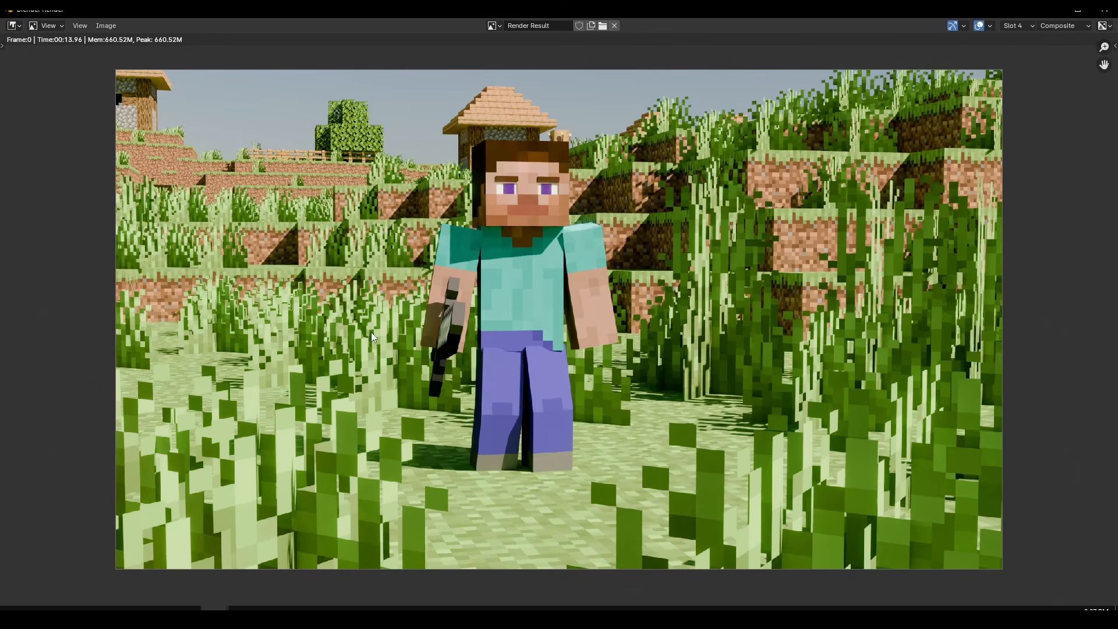
pyautogui.press('Escape')
# Set the sun elevation to 56.5° and the sun rotation to 134°, and render the camera shot
pyautogui.scroll(1, 619, 216)
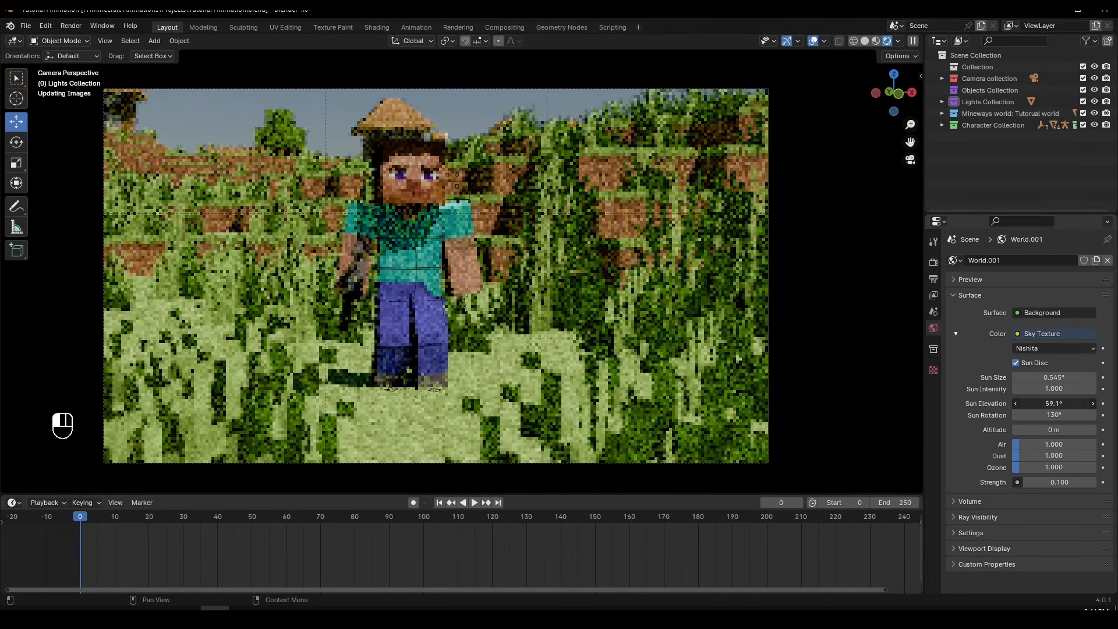
pyautogui.moveTo(1042, 404); pyautogui.dragTo(1020, 404)
pyautogui.moveTo(1043, 412)
pyautogui.mouseDown()
pyautogui.moveTo(1079, 403)
pyautogui.moveTo(1063, 416)
pyautogui.mouseUp()
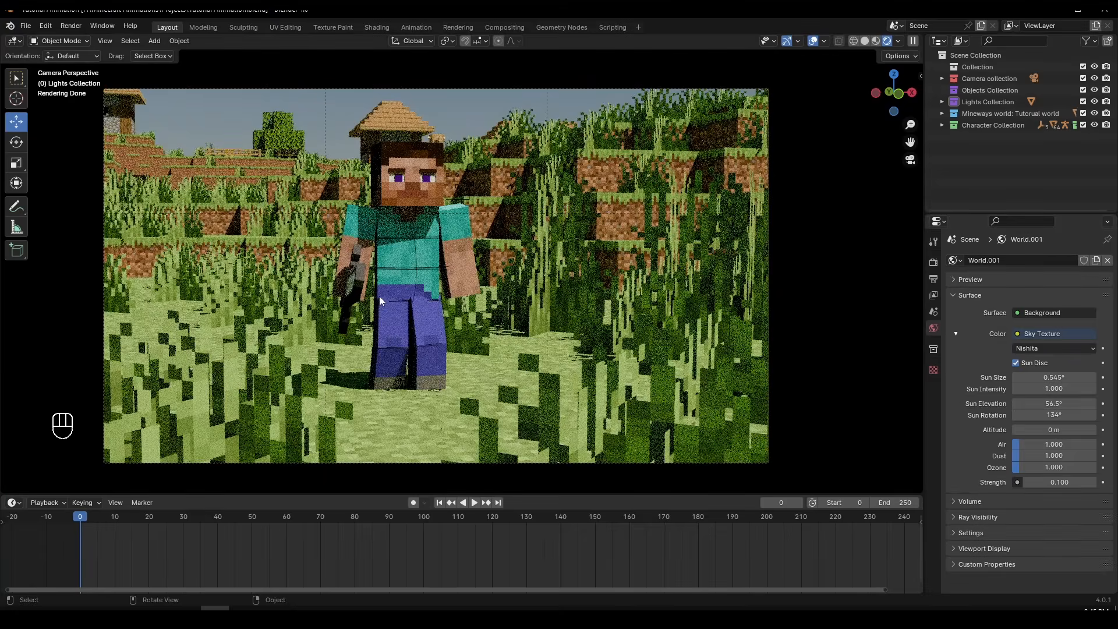
pyautogui.scroll(1, 382, 294)
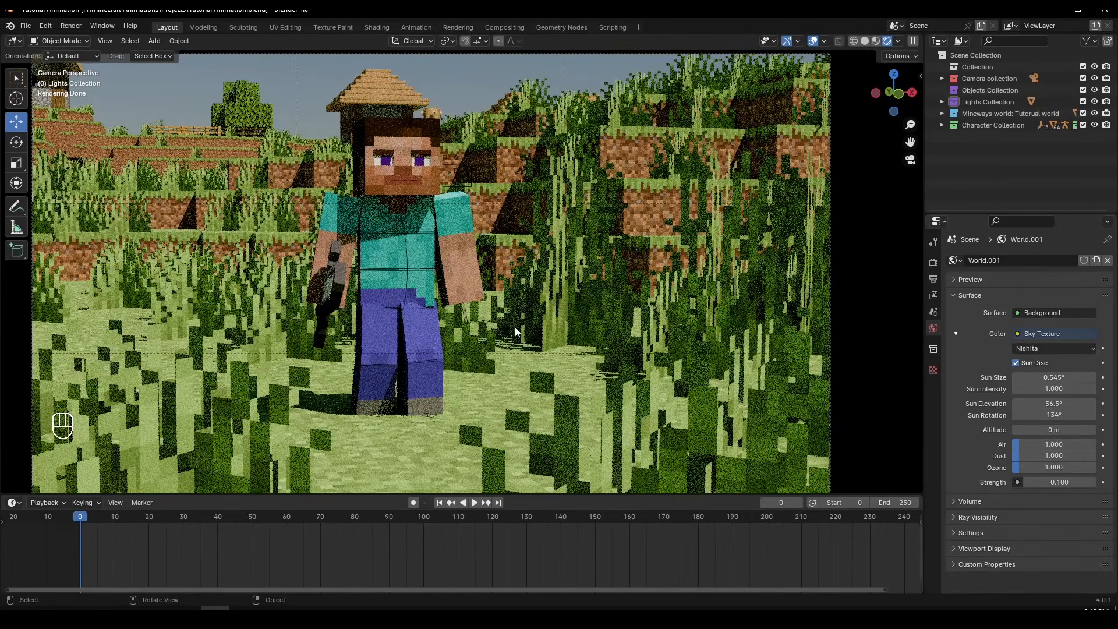
pyautogui.scroll(-1, 453, 307)
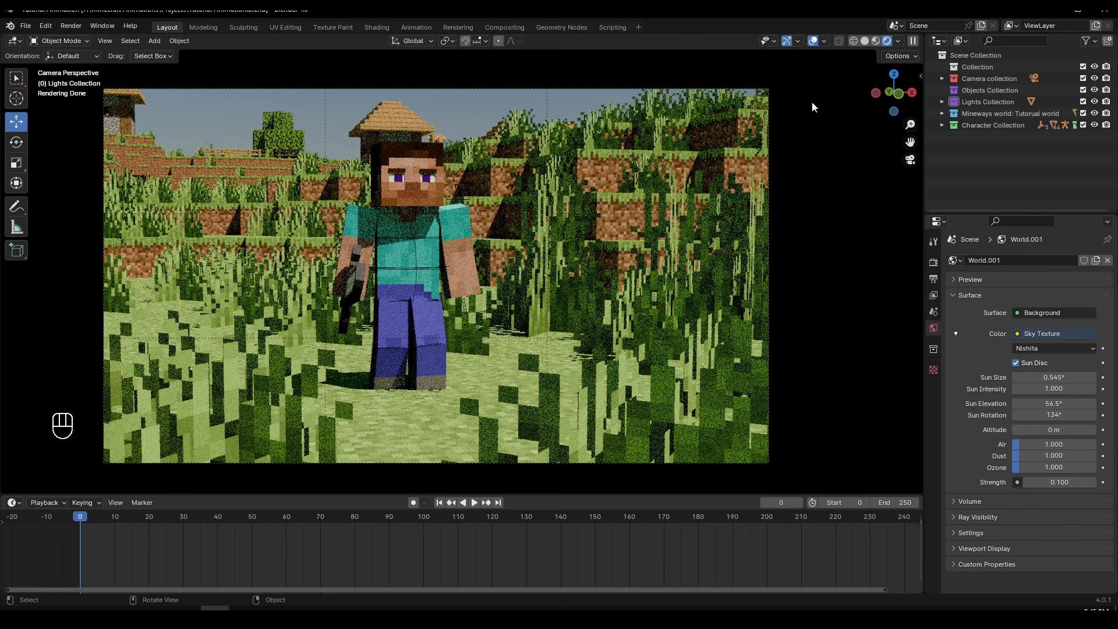
pyautogui.scroll(-1, 697, 184)
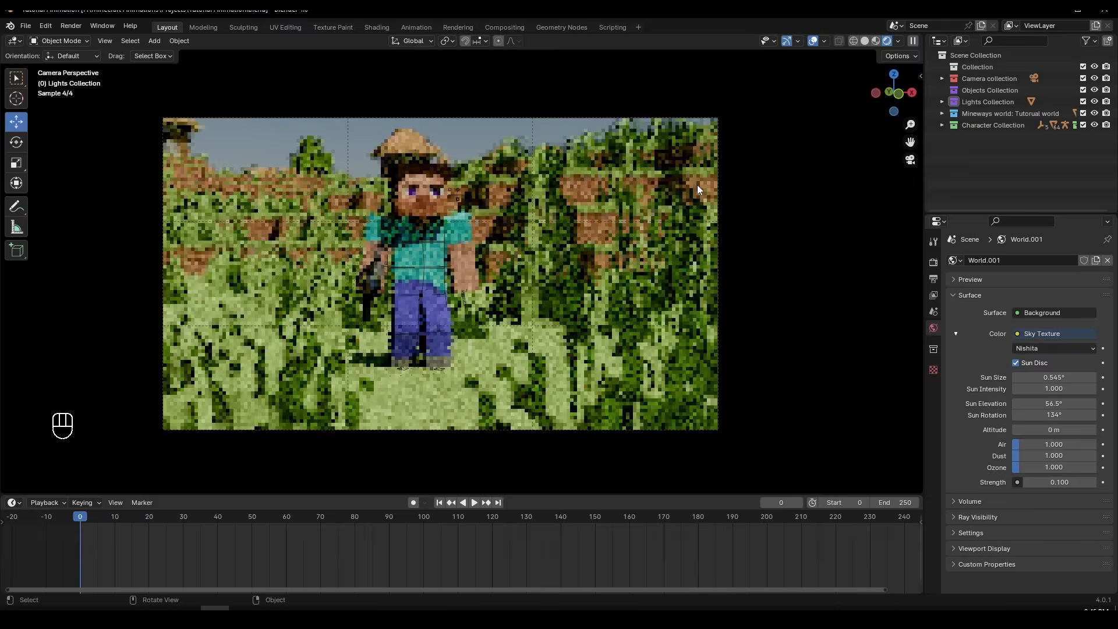
pyautogui.press('F12')
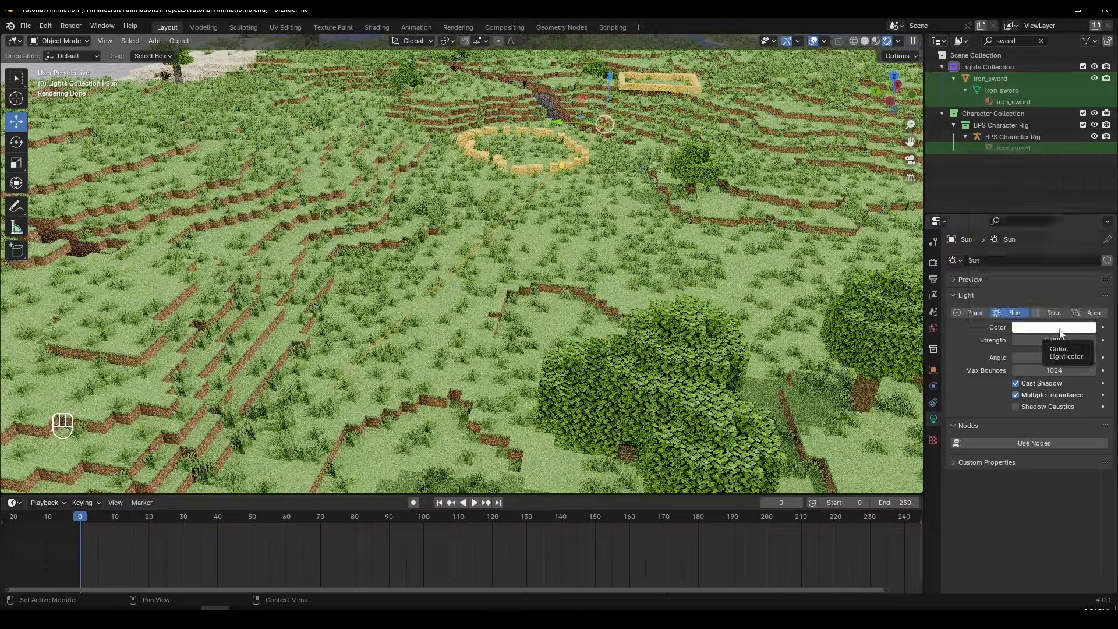
# Tint the sun lamp's color light blue and undo the last changes to its angle
pyautogui.click(1054, 328)
pyautogui.click(1028, 194)
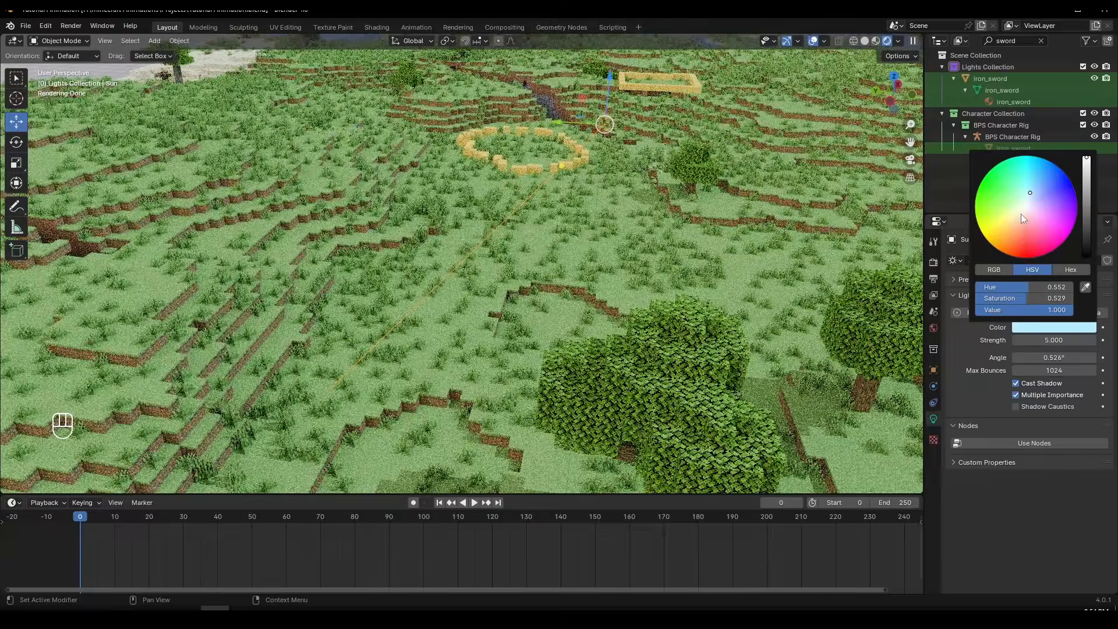
pyautogui.click(1016, 216)
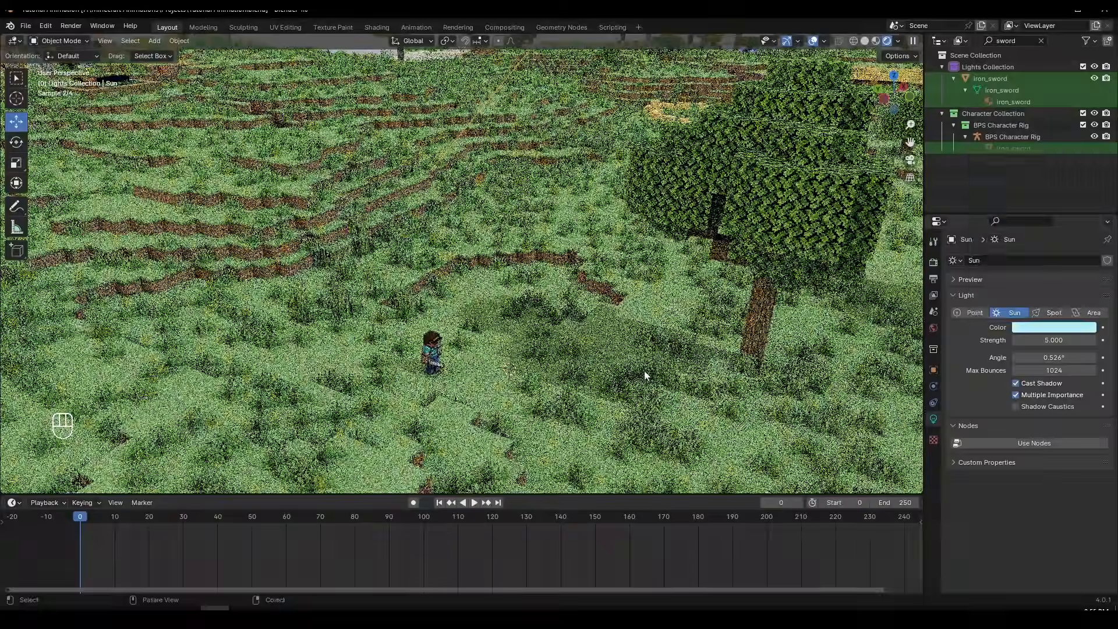
pyautogui.hotkey('ctrl', 'z')
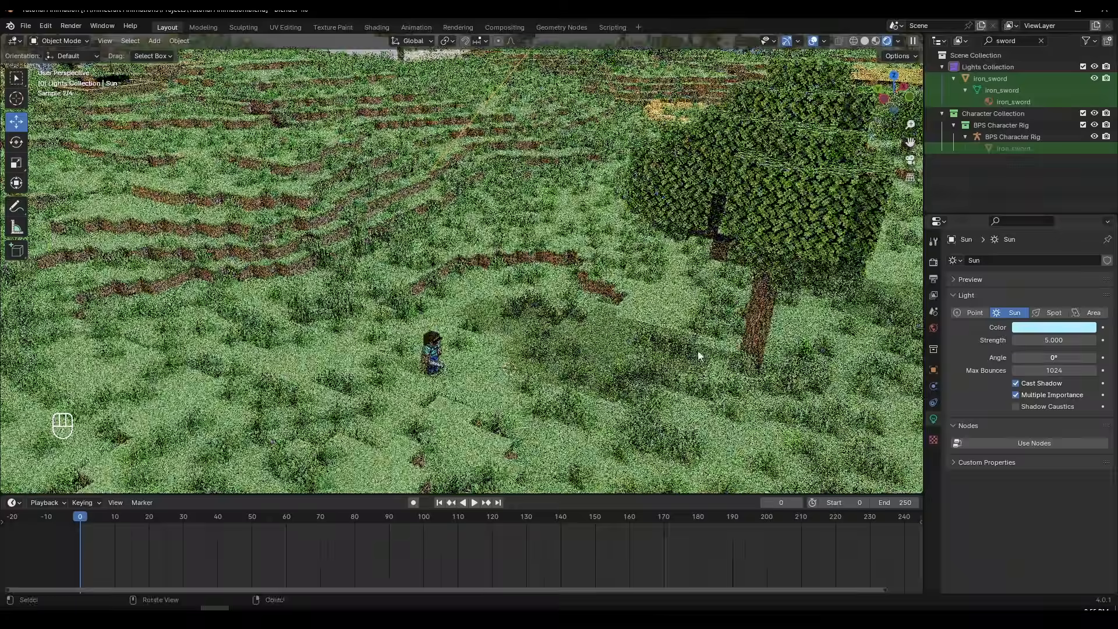
pyautogui.hotkey('ctrl', 'z')
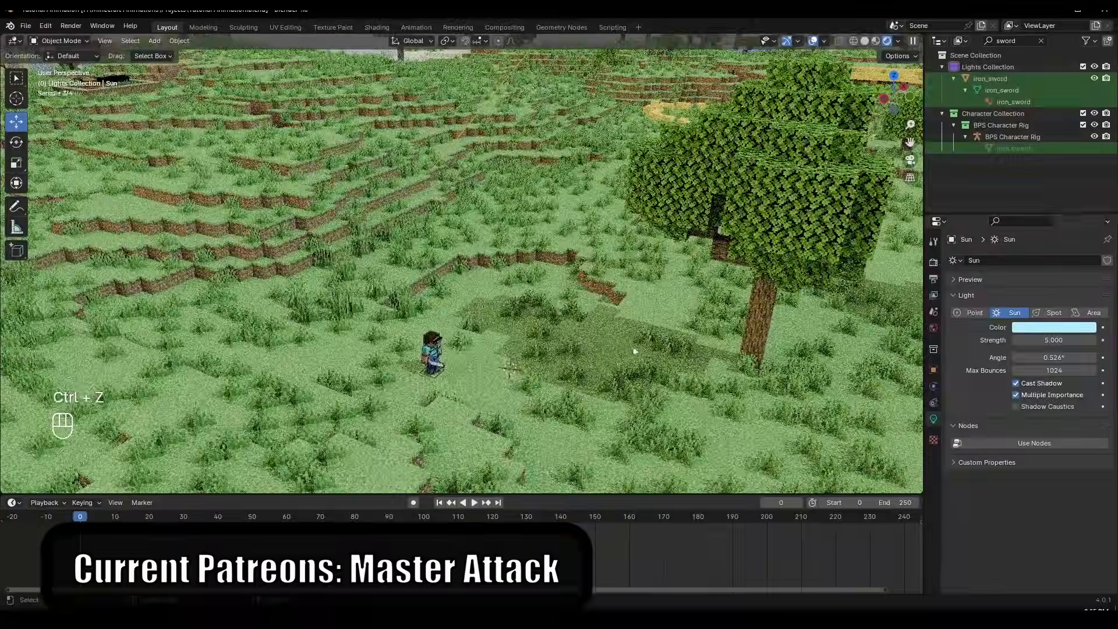